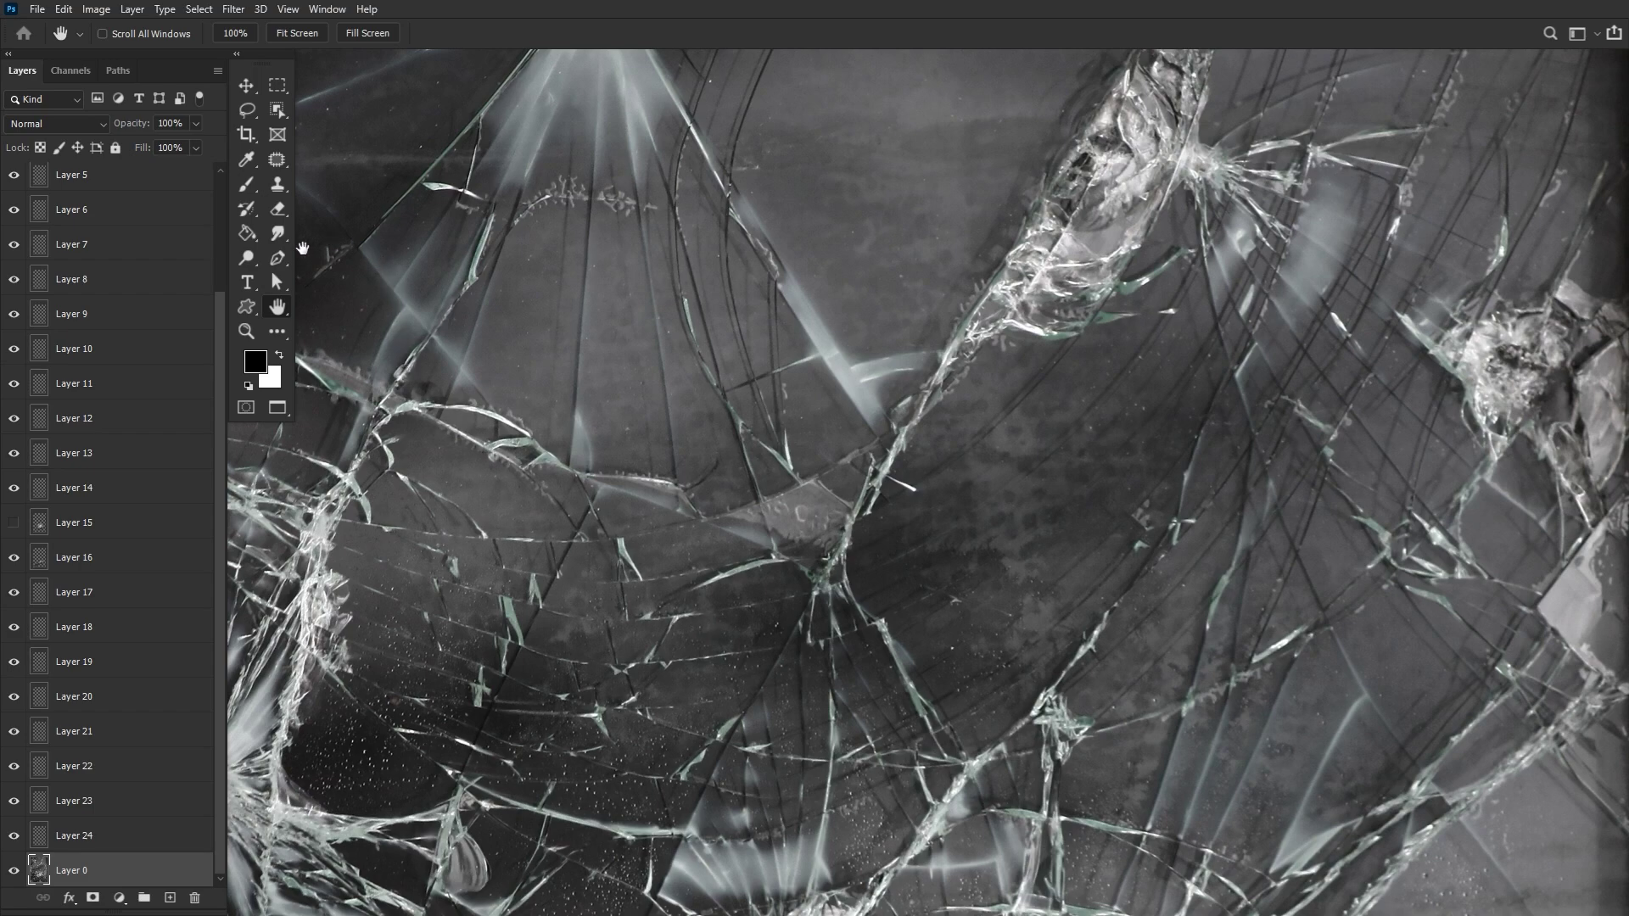
Step: Trace a closed Pen path around another glass shard in the cracked photo
click(279, 261)
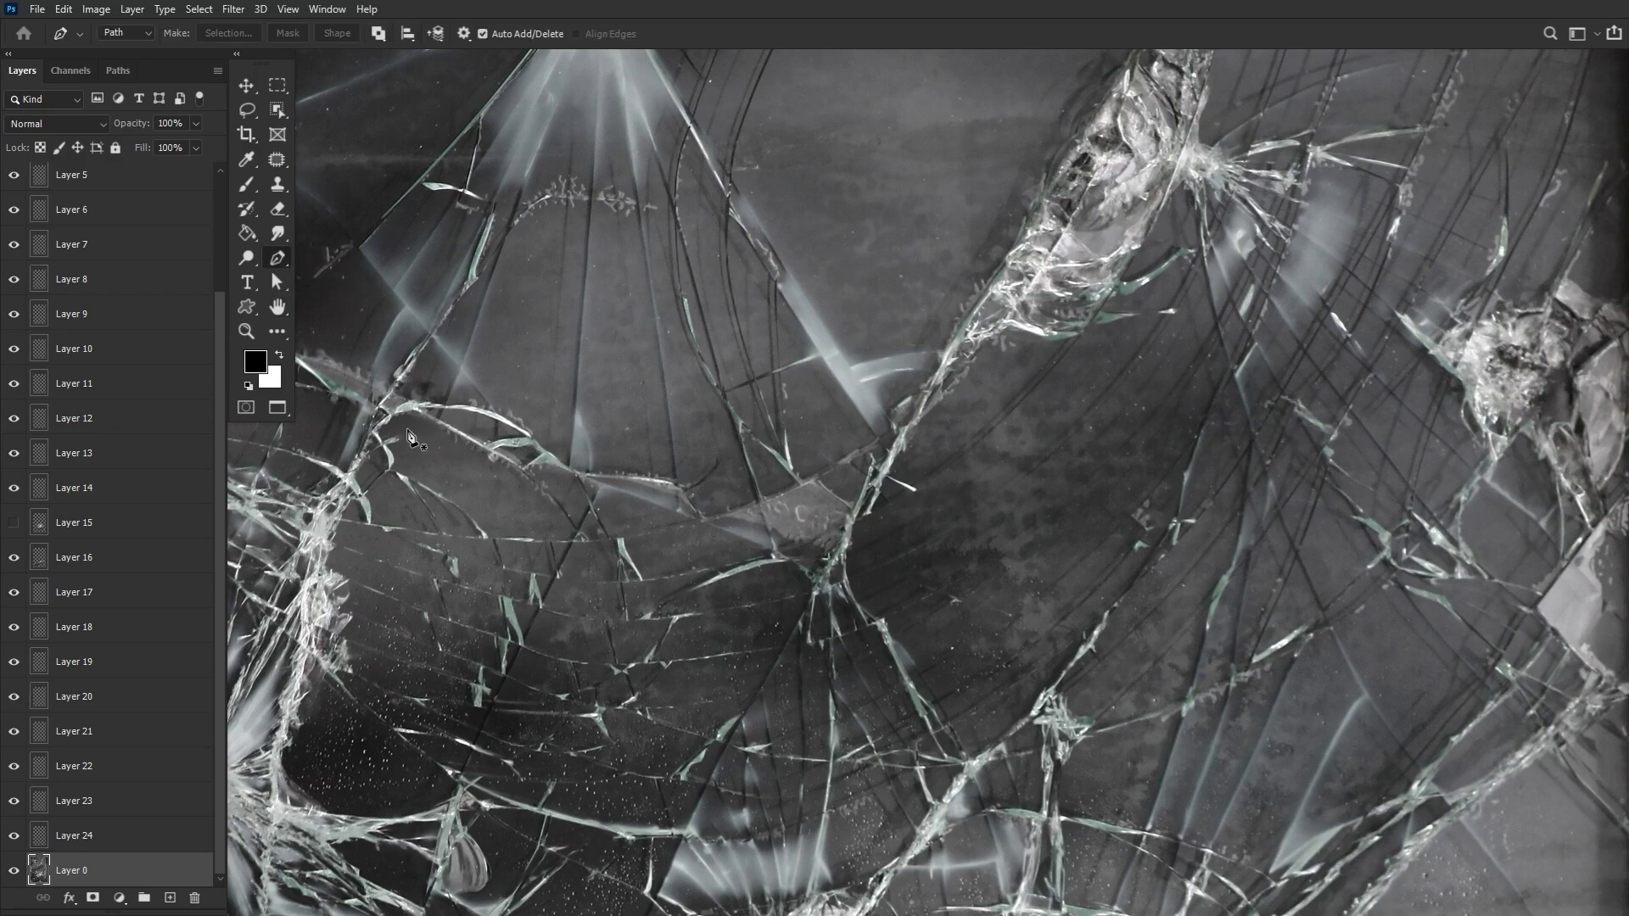
click(14, 871)
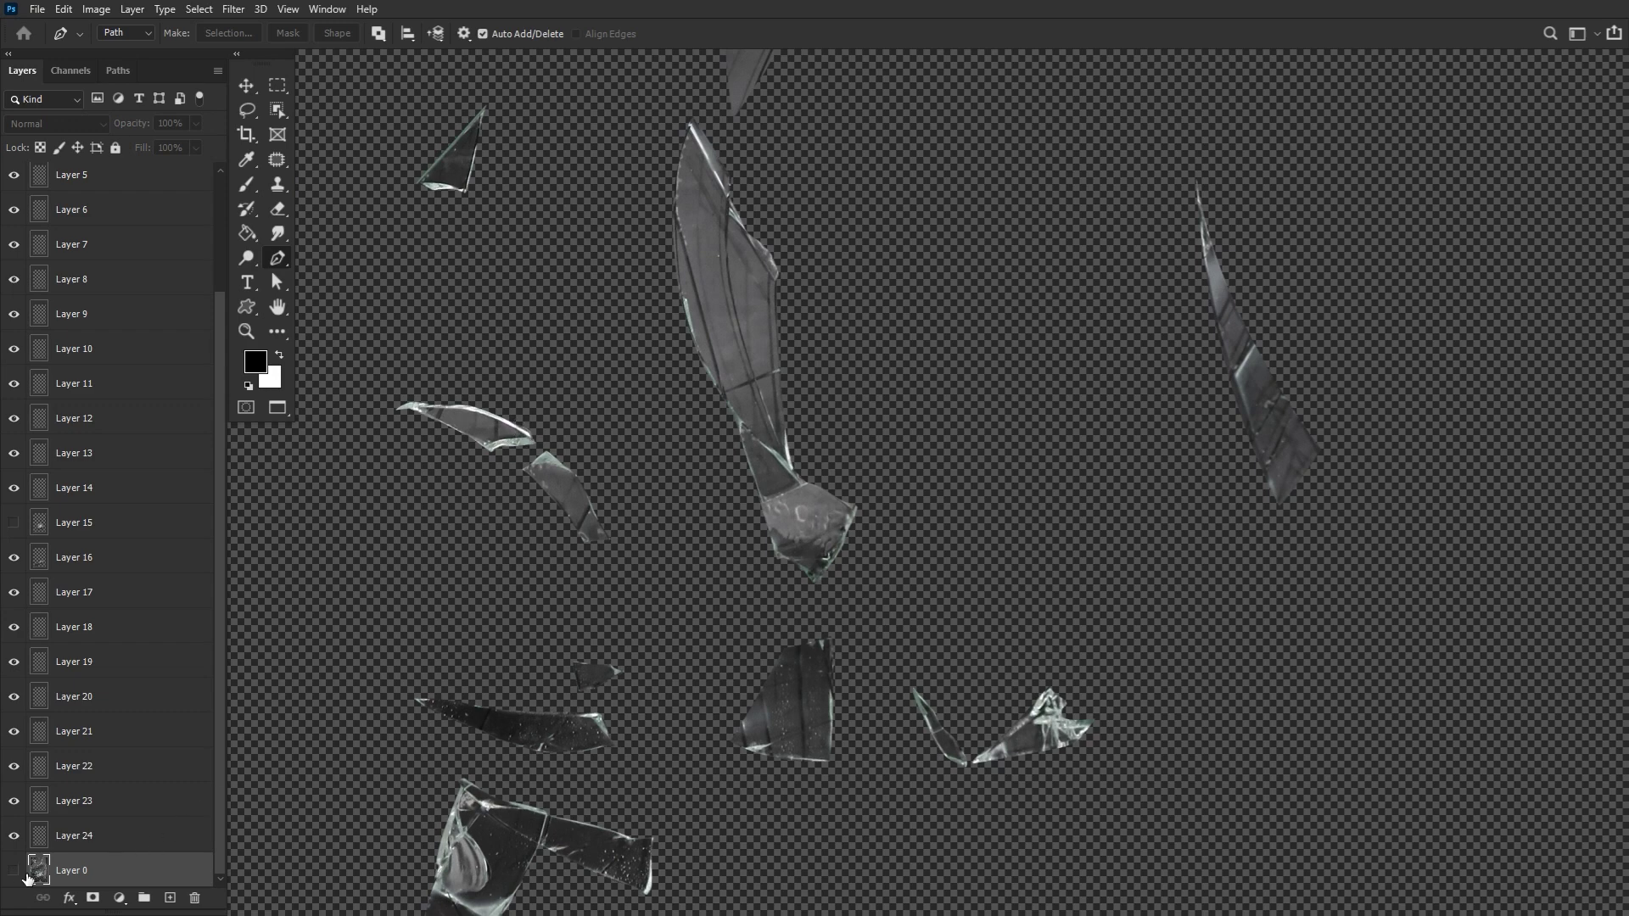
click(14, 871)
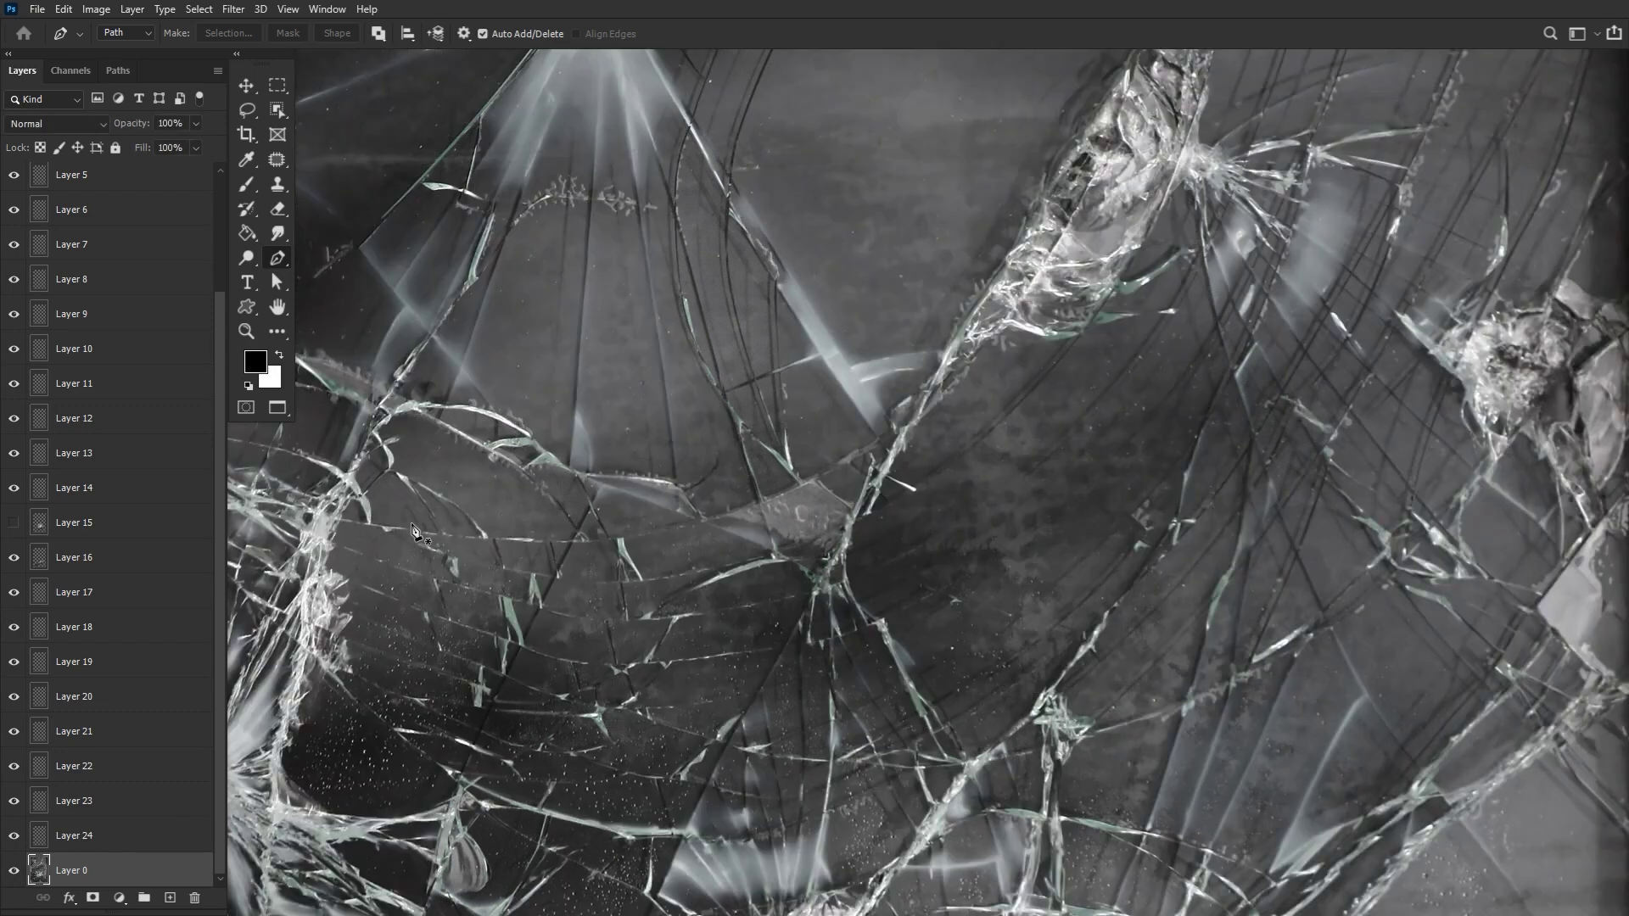
click(358, 498)
drag(366, 525, 361, 533)
drag(478, 537, 498, 543)
click(471, 518)
click(453, 497)
click(402, 475)
Step: Turn the shard path into a selection and copy-paste it onto a new layer
right_click(523, 443)
click(579, 502)
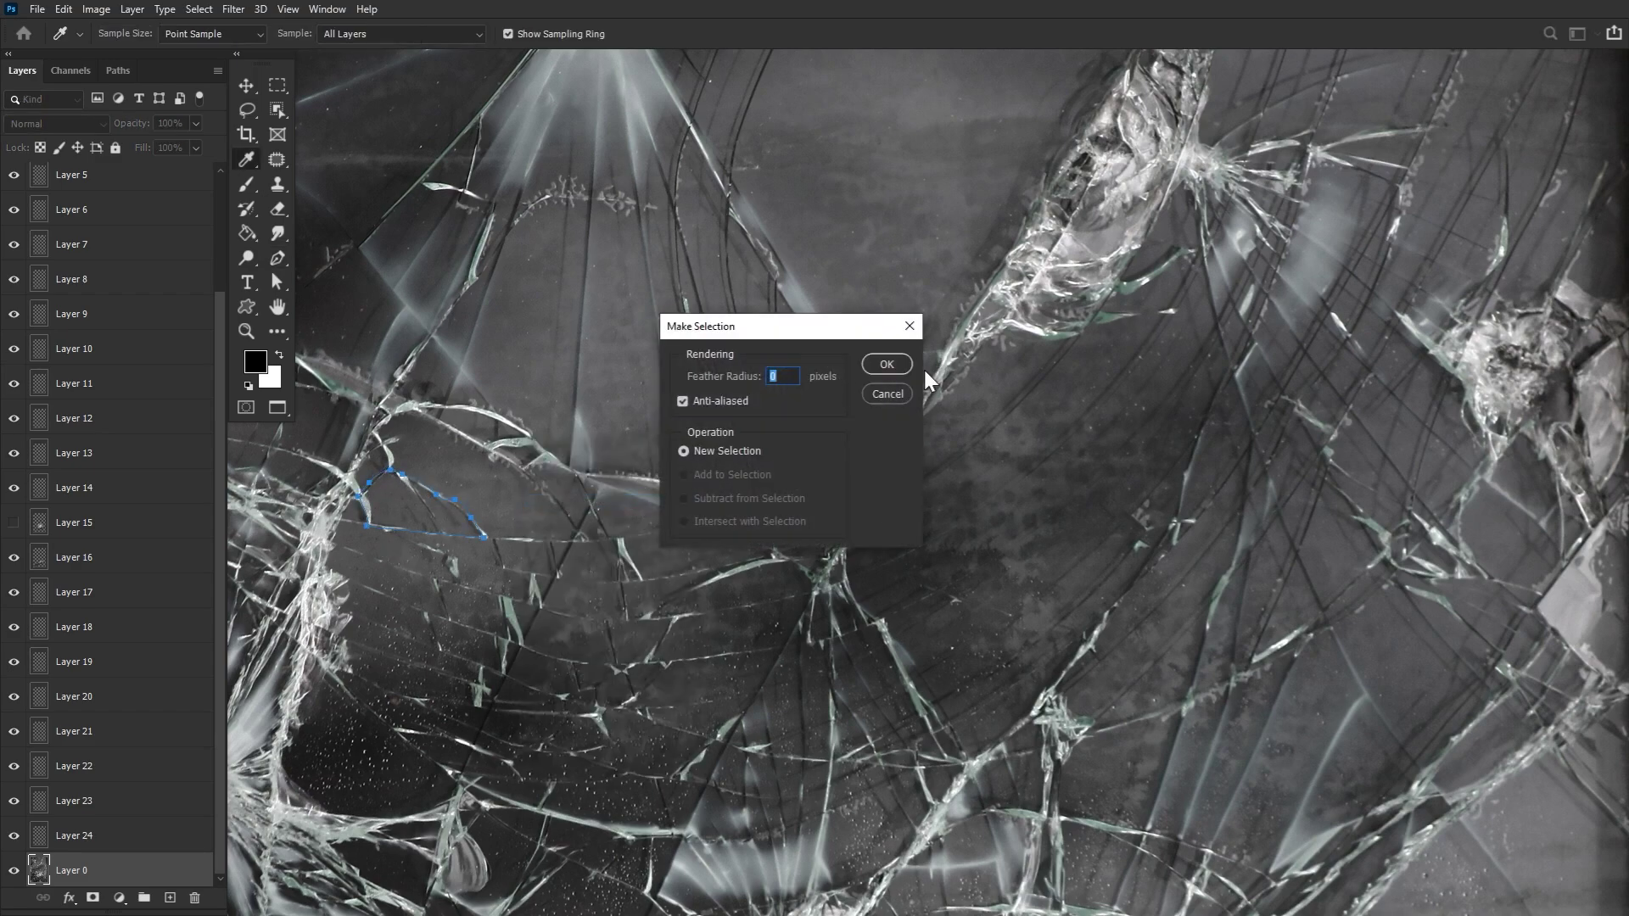
click(887, 364)
click(63, 10)
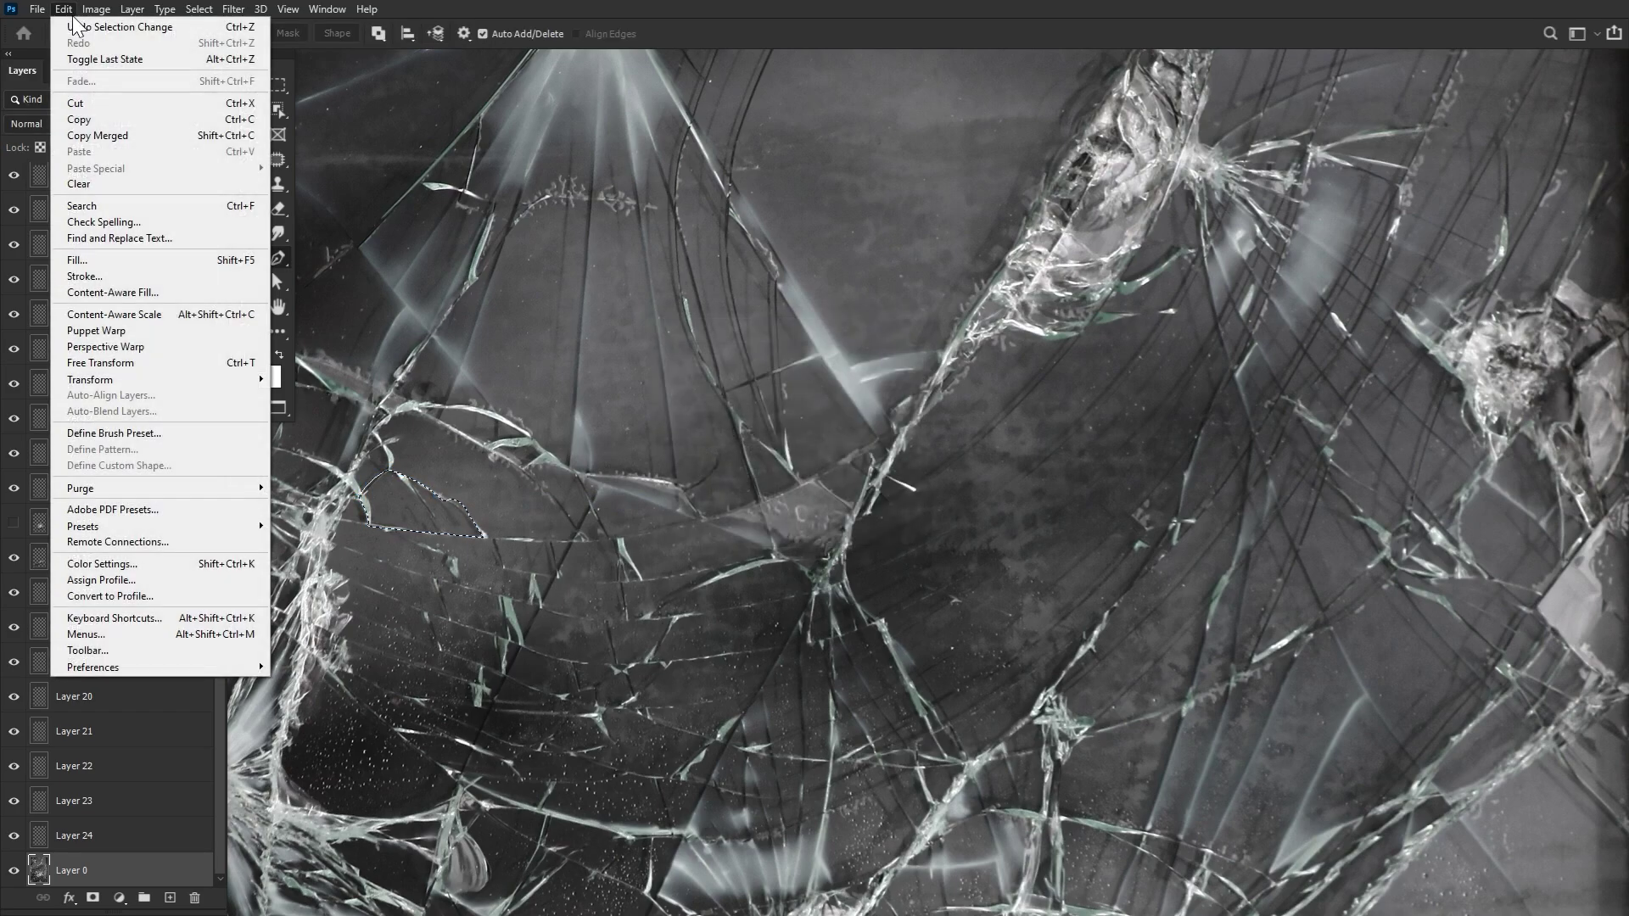
click(99, 121)
click(63, 9)
click(97, 154)
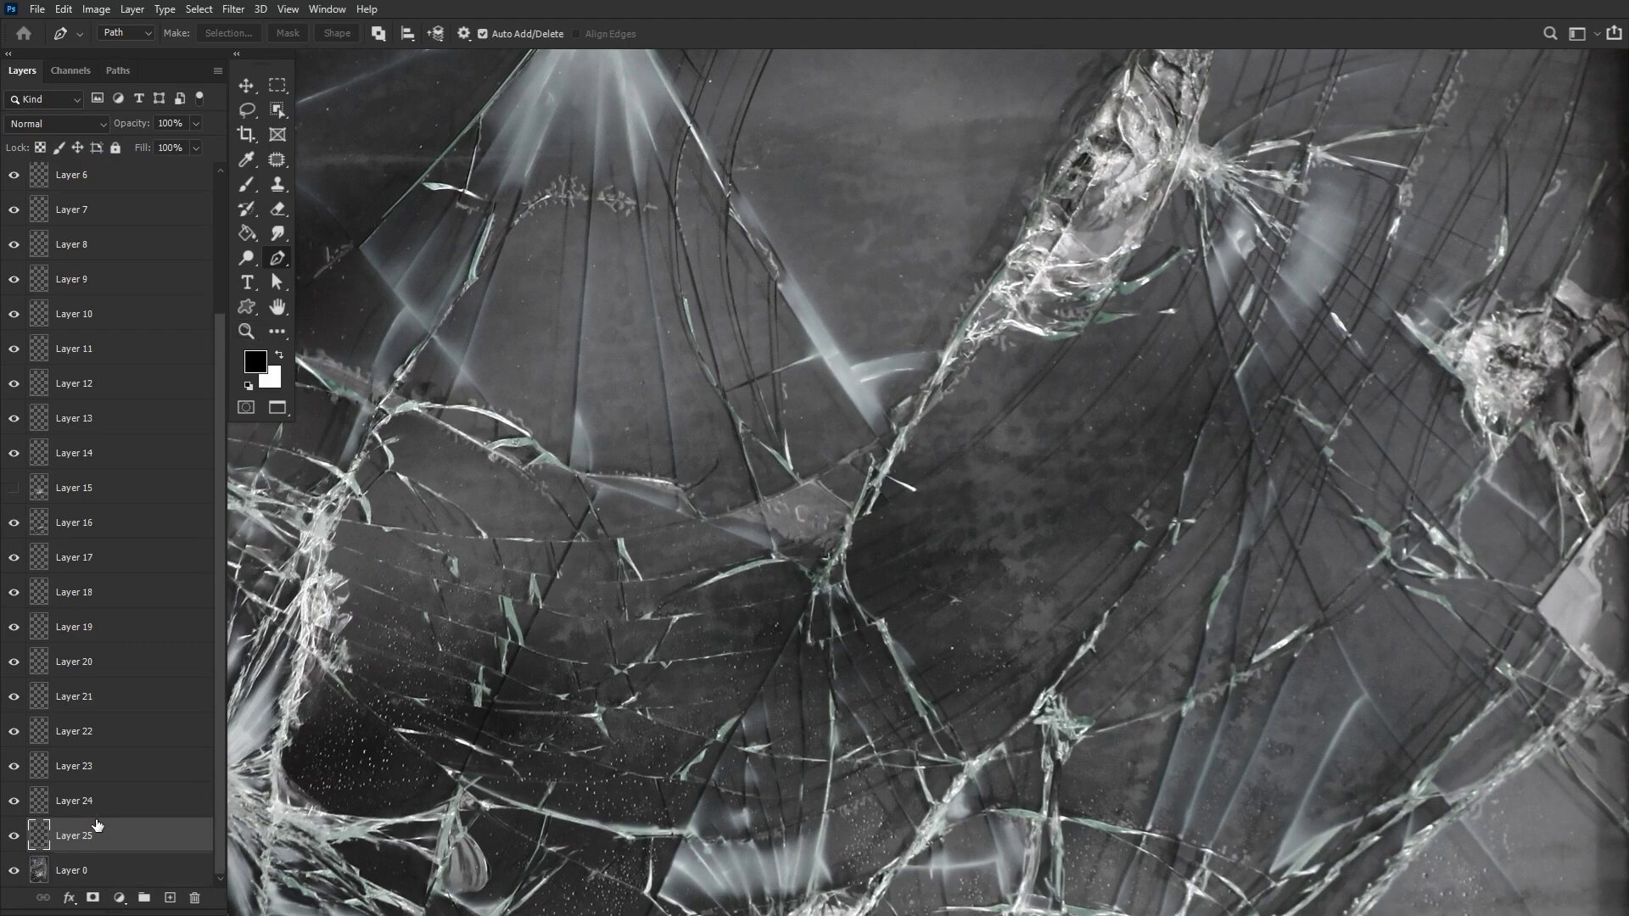
Step: Zoom out and hide Layer 0 to review all shards, briefly checking Layer 15
click(16, 870)
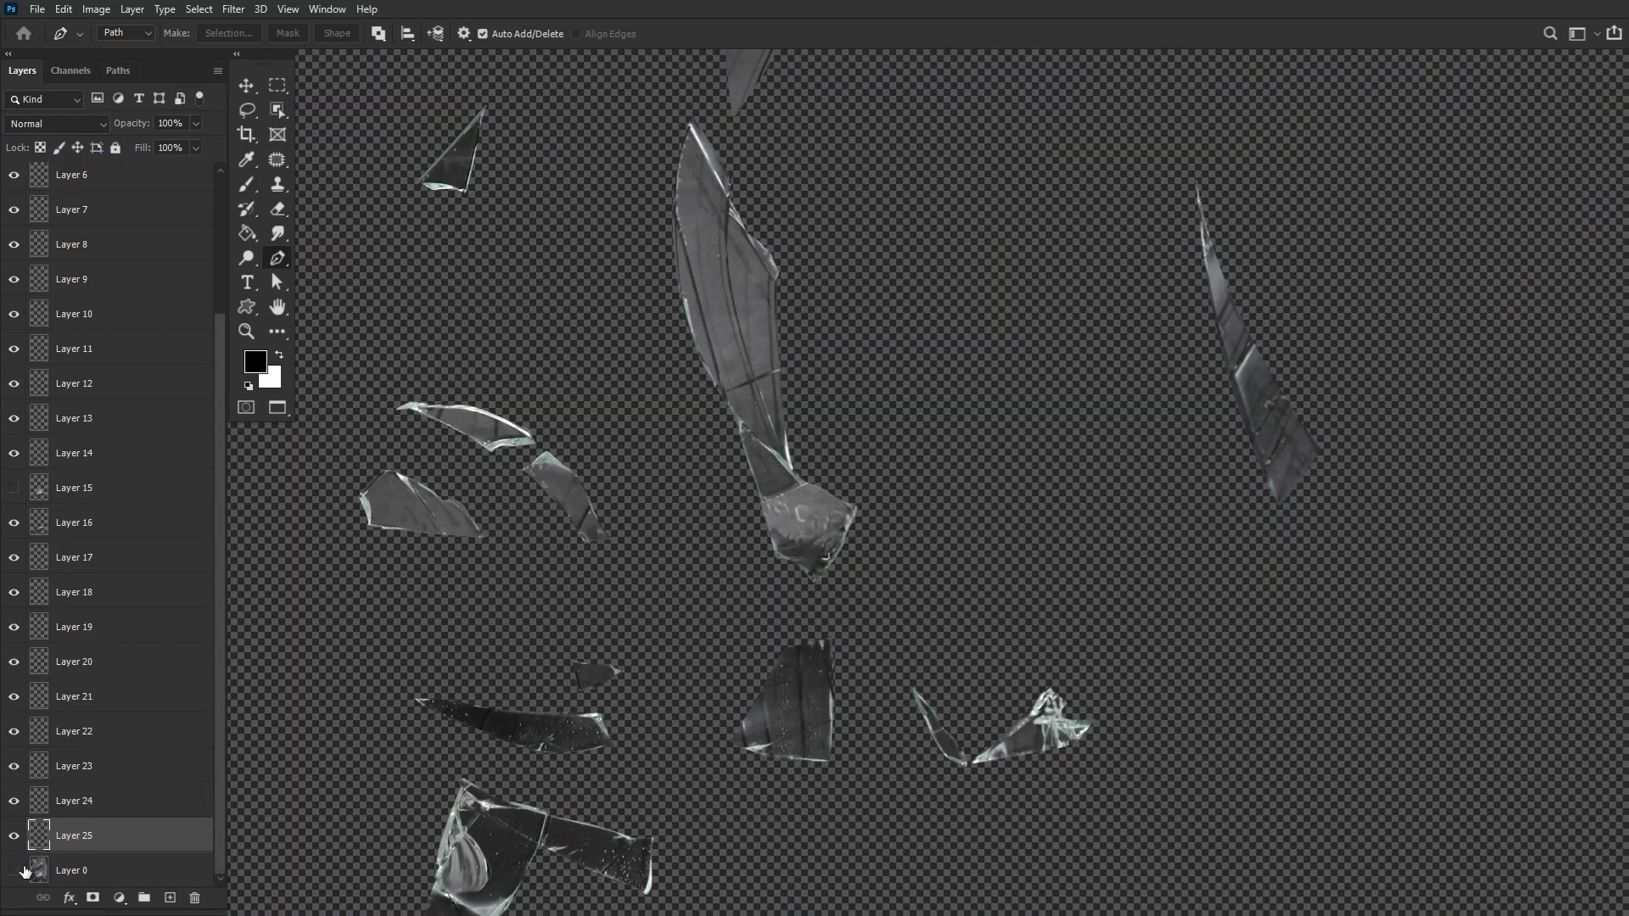
click(16, 870)
click(247, 331)
click(603, 410)
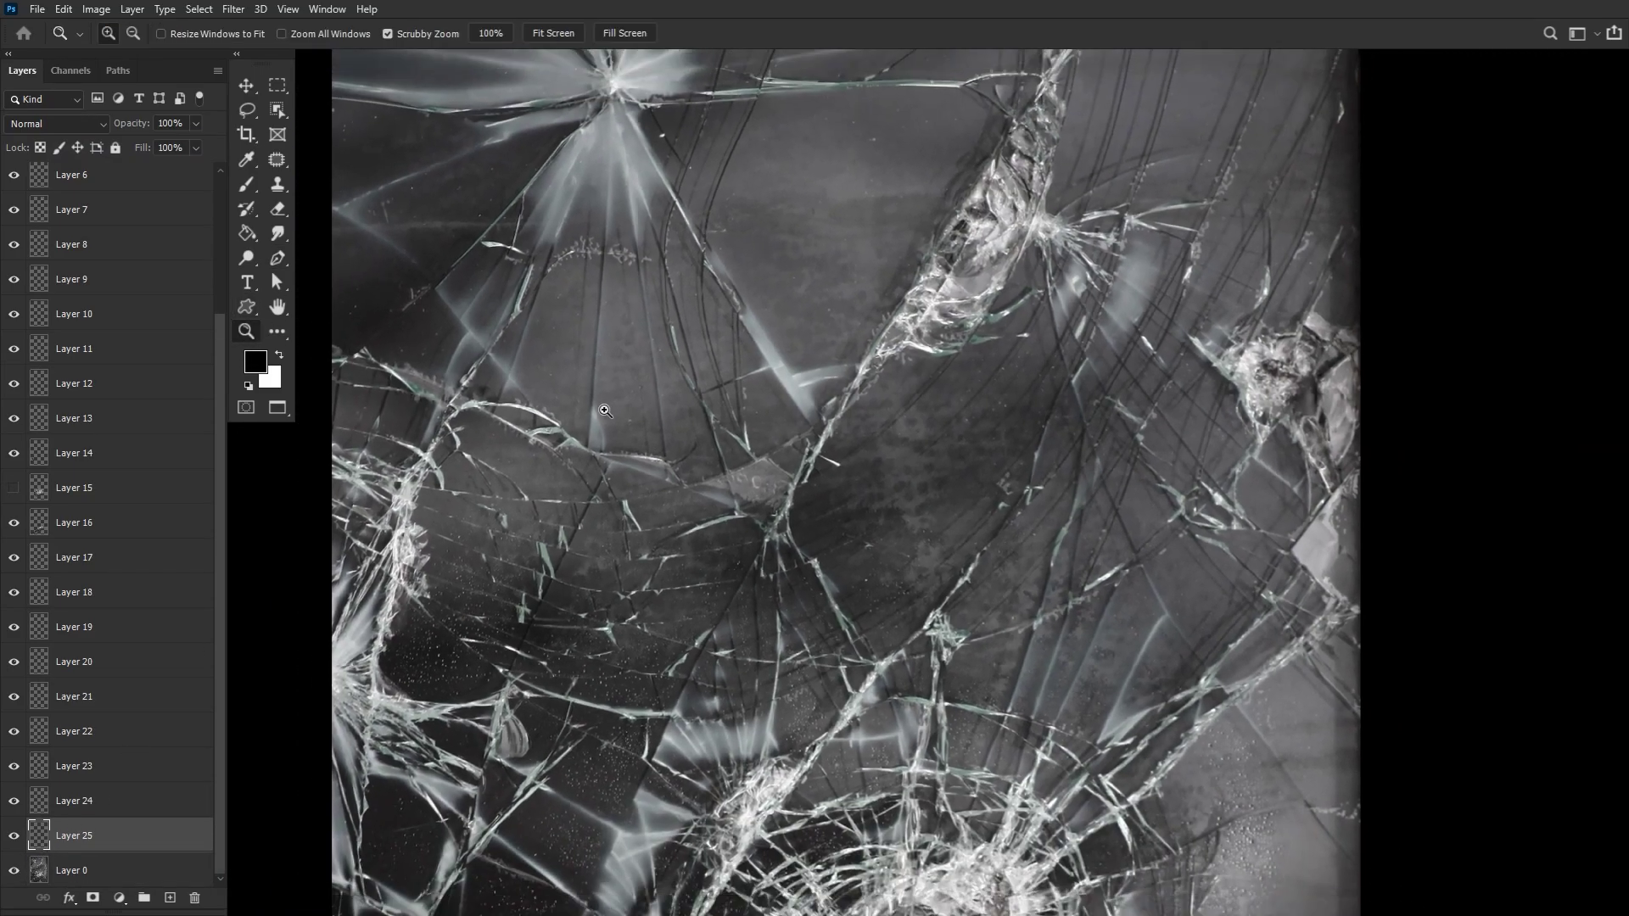
click(15, 871)
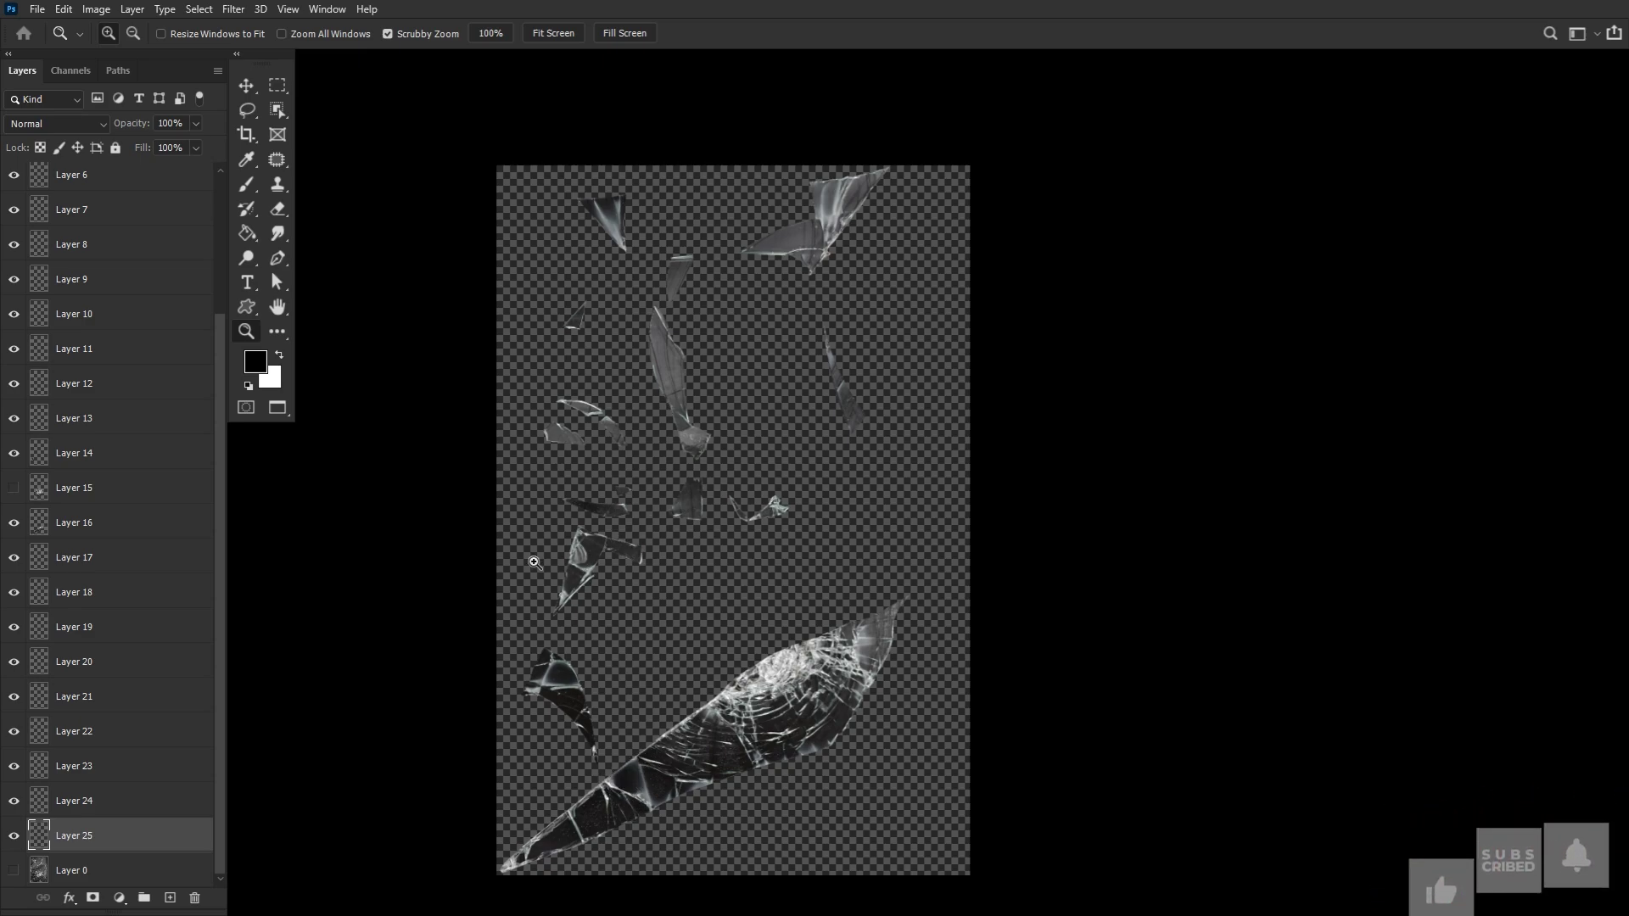
click(14, 488)
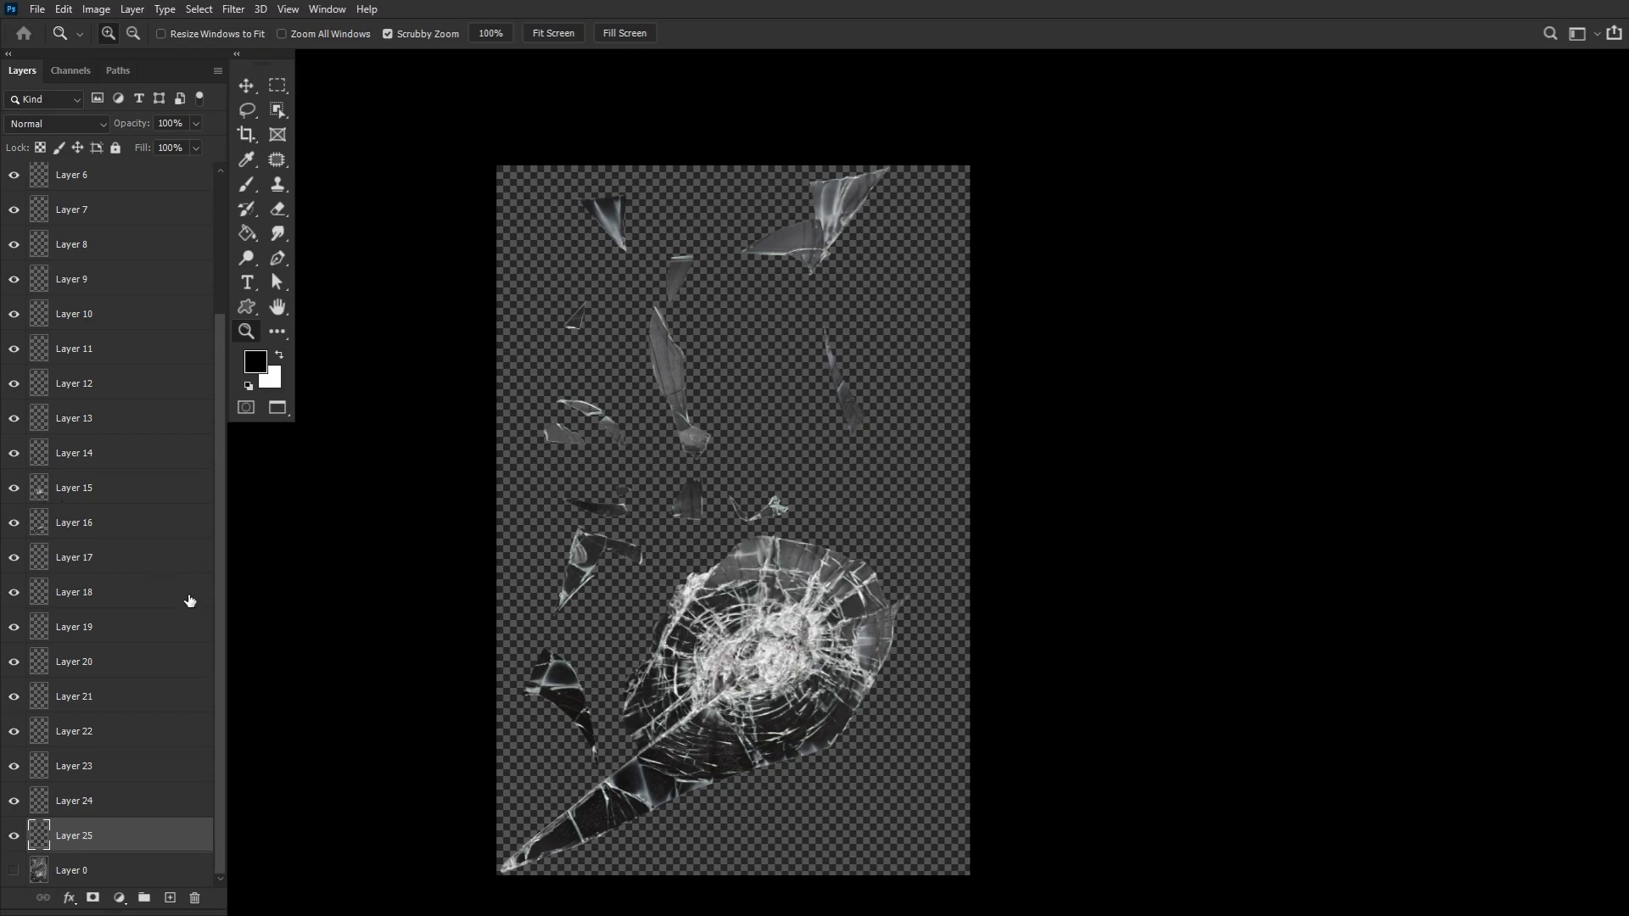
click(15, 490)
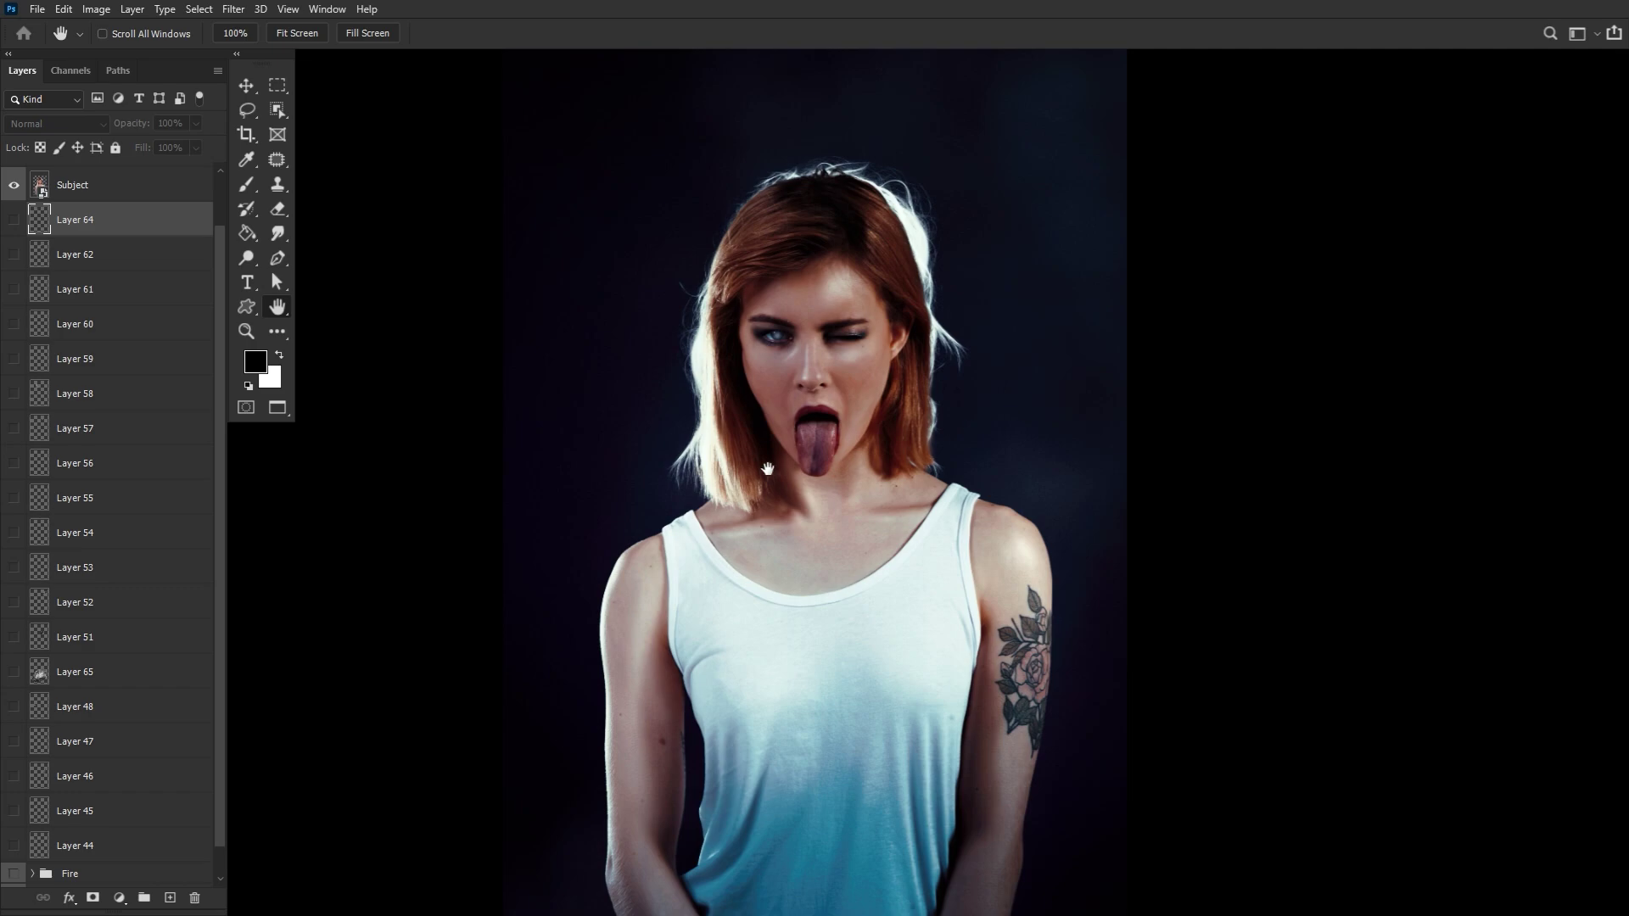
Step: Show the shard layers and move the top, upper-left and left-side shards into place
drag(15, 220, 18, 857)
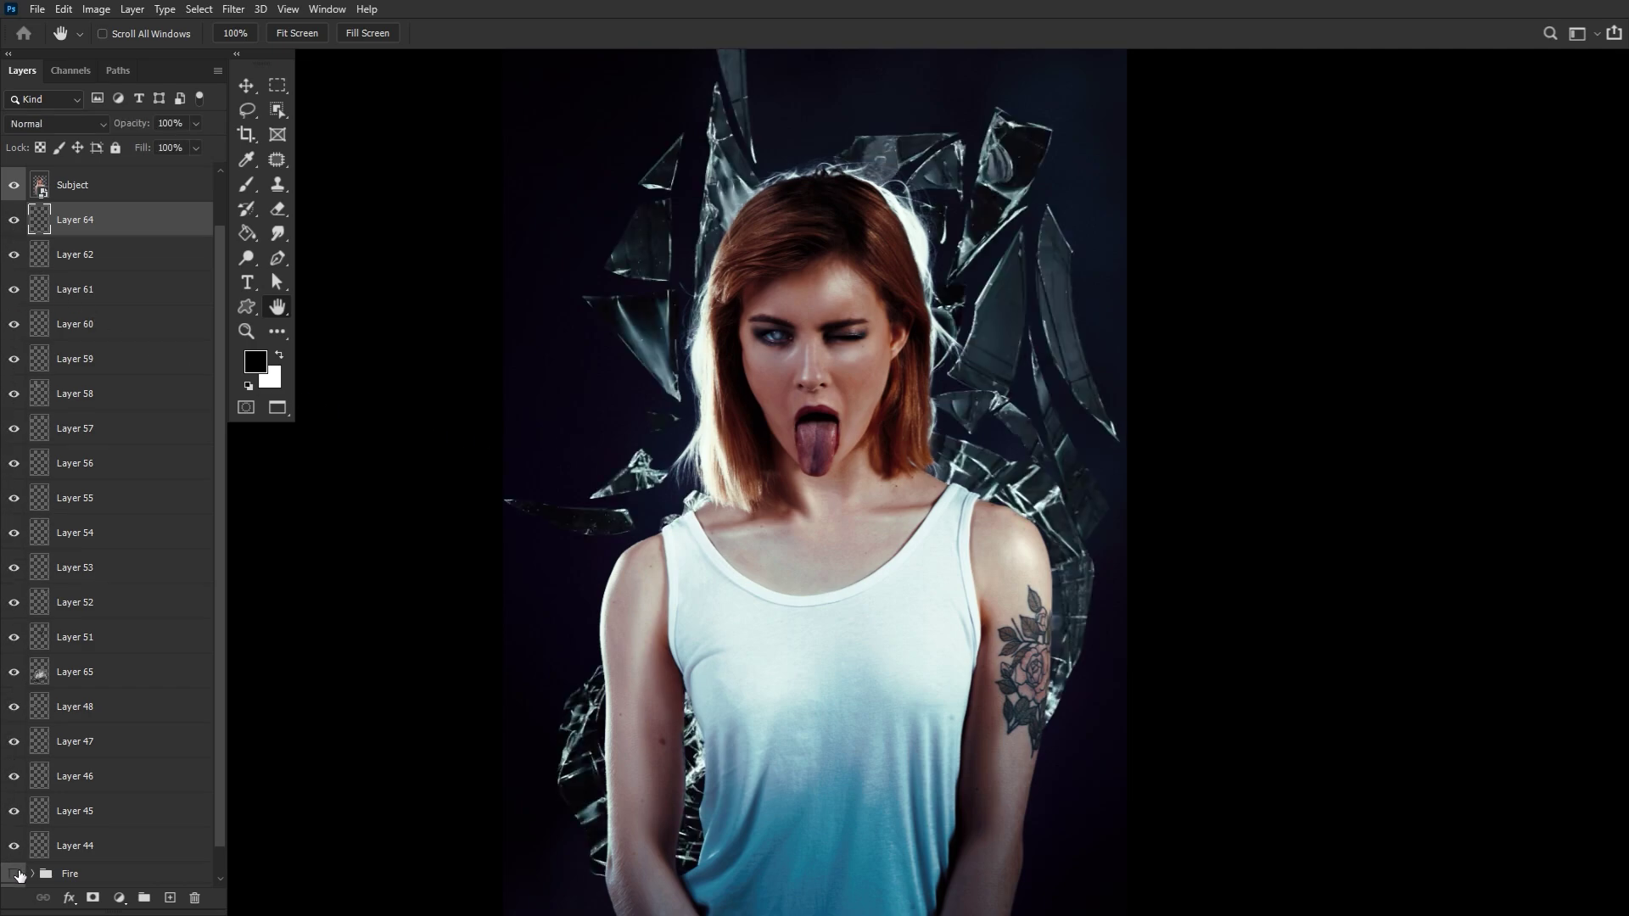
click(246, 86)
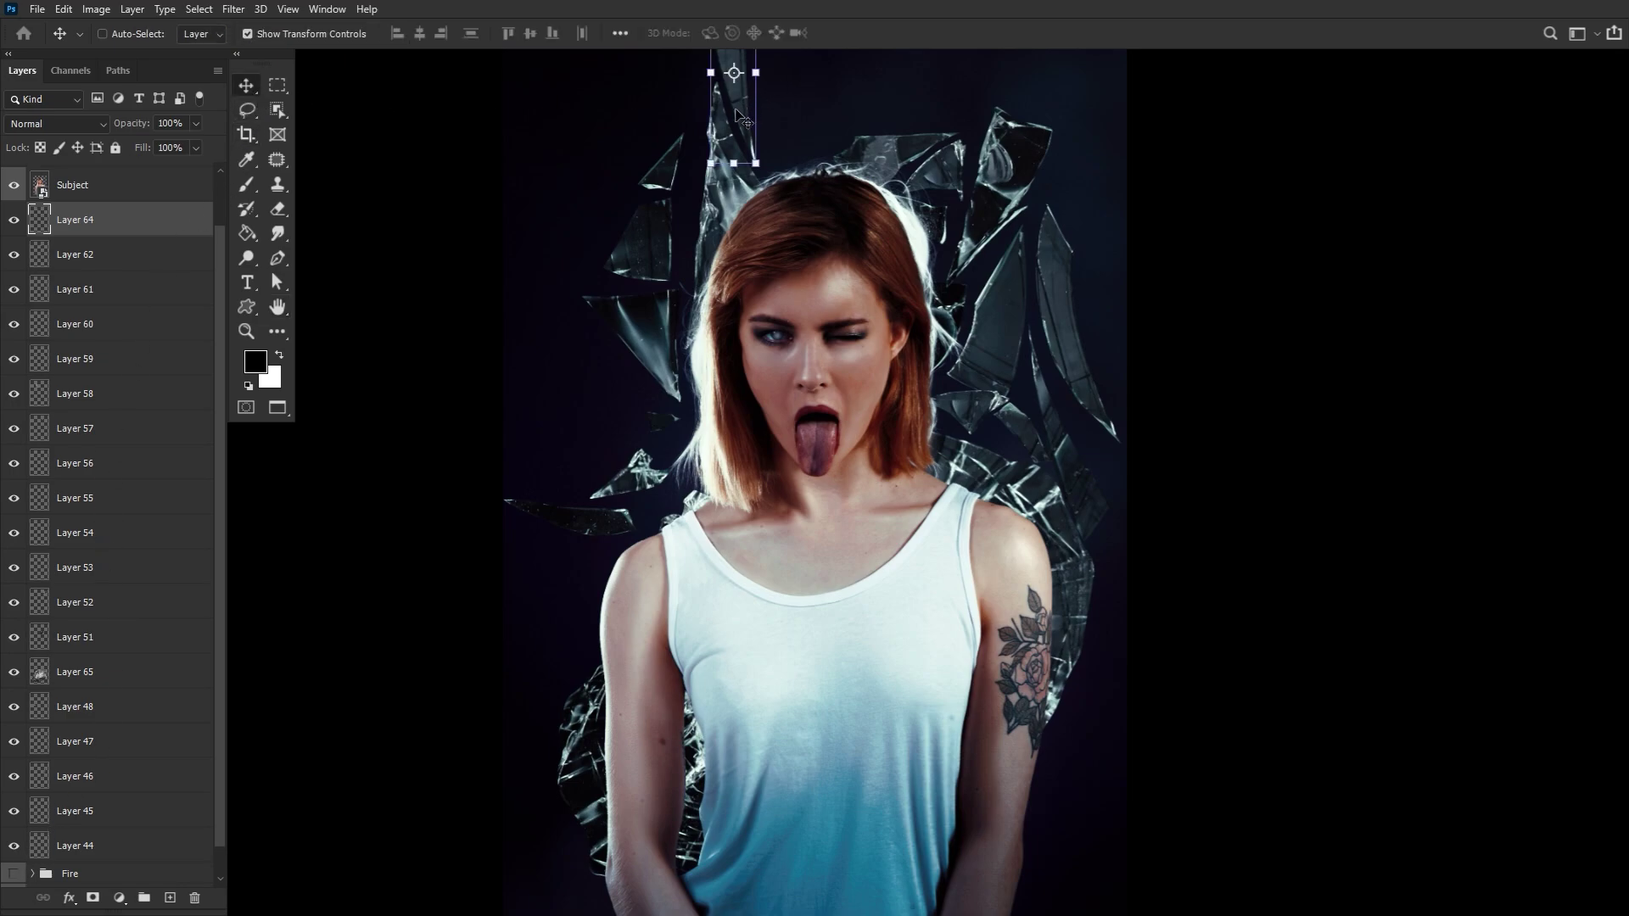
drag(740, 115, 745, 181)
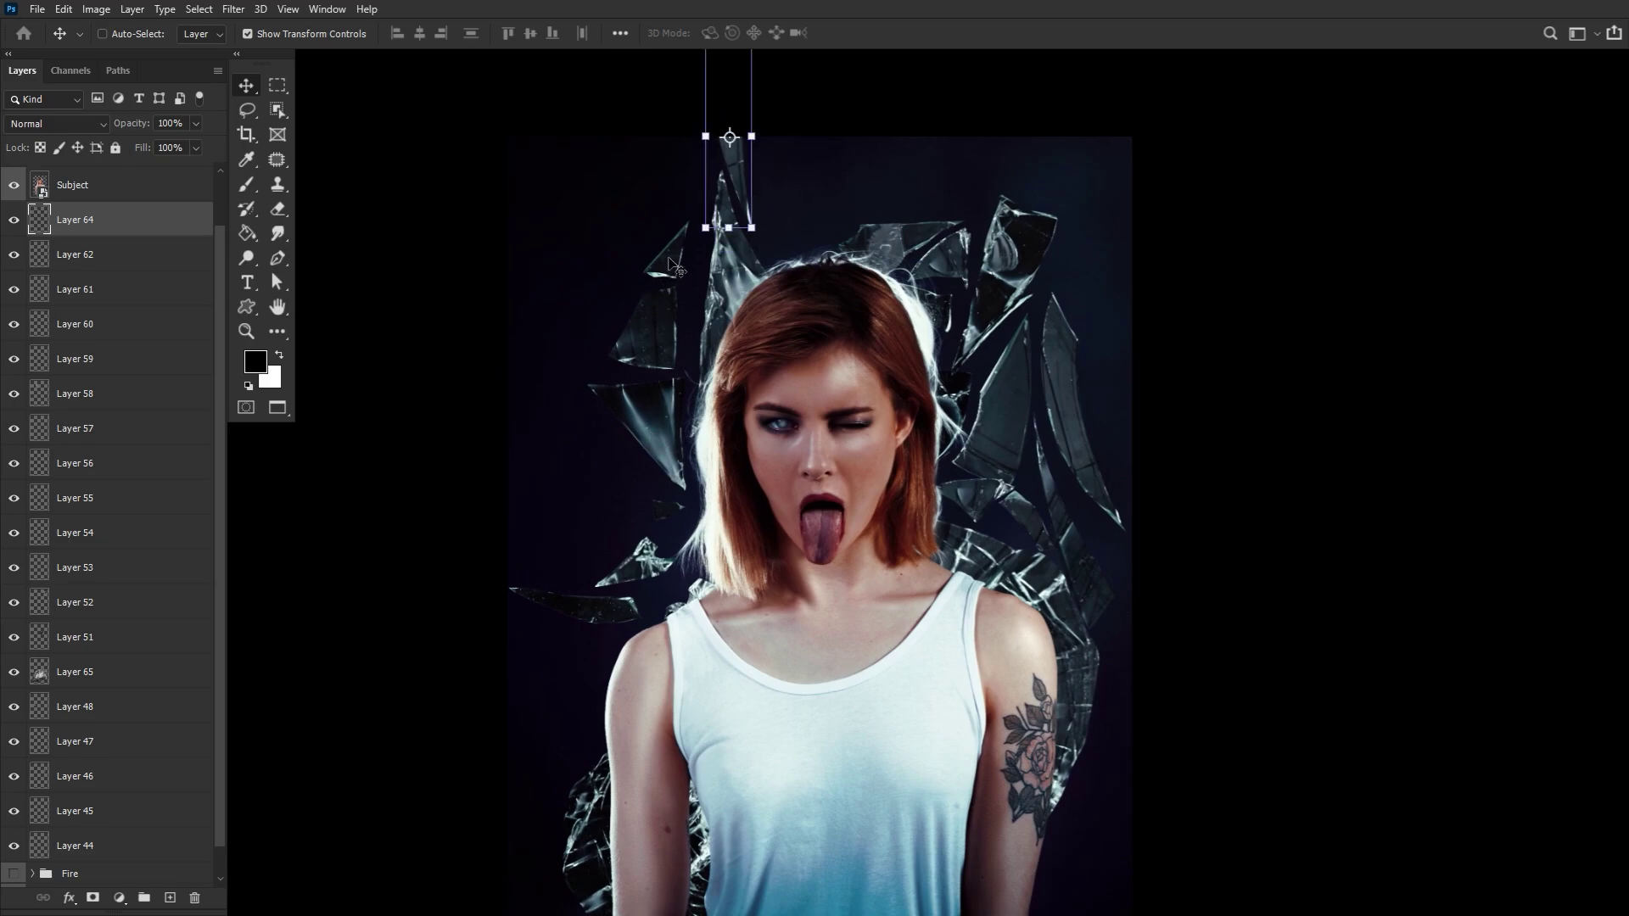
click(672, 263)
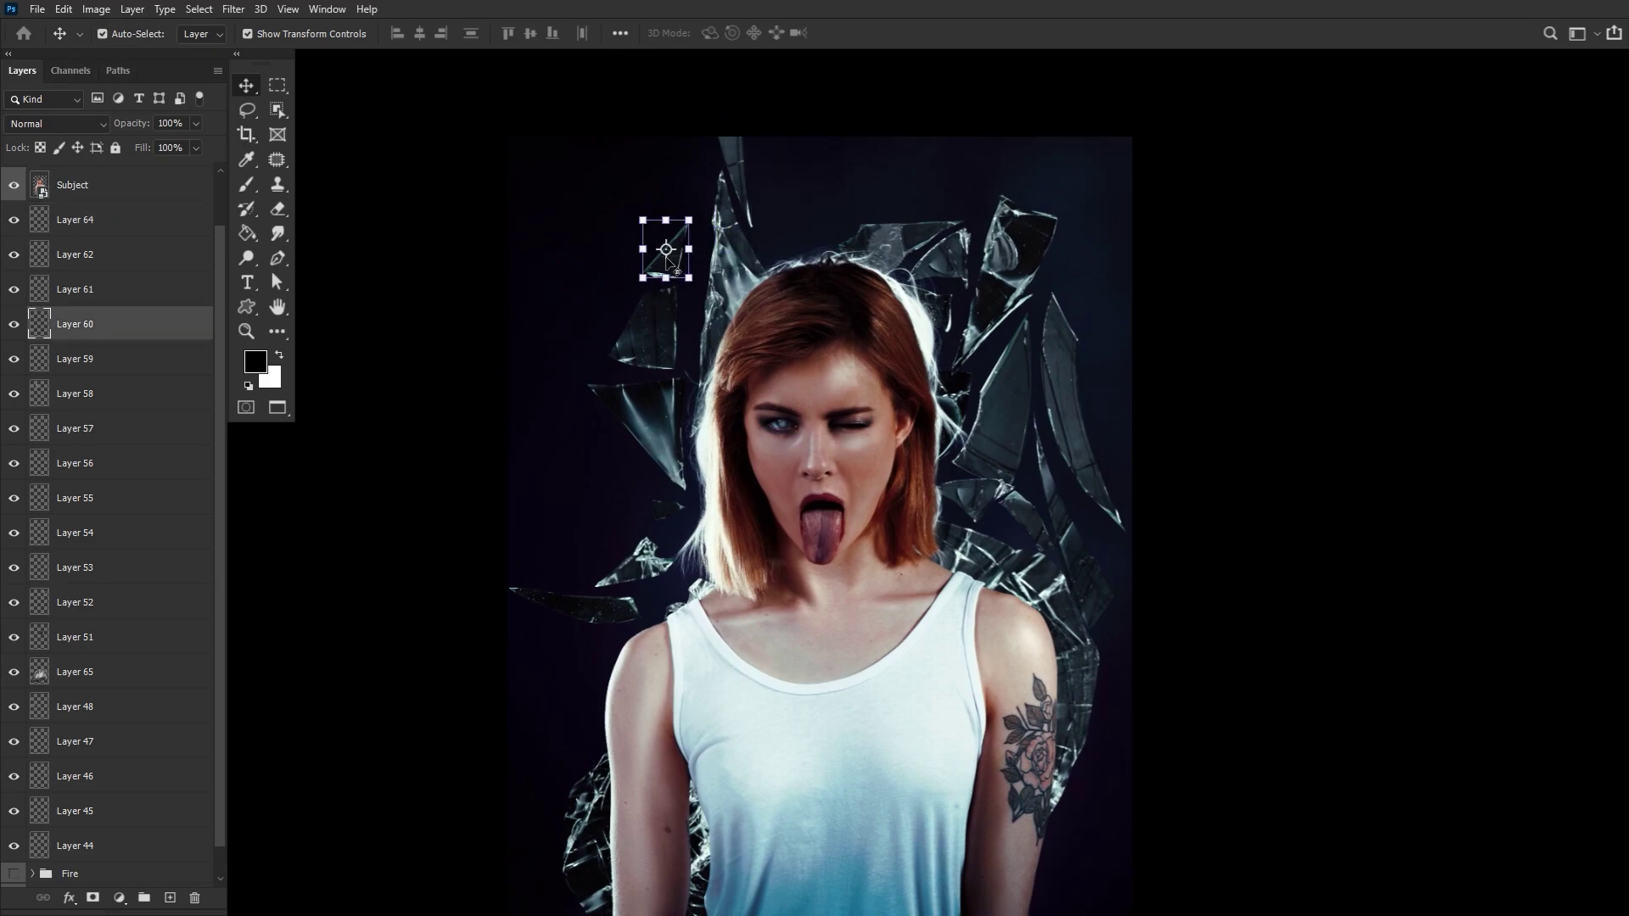
drag(674, 264, 670, 263)
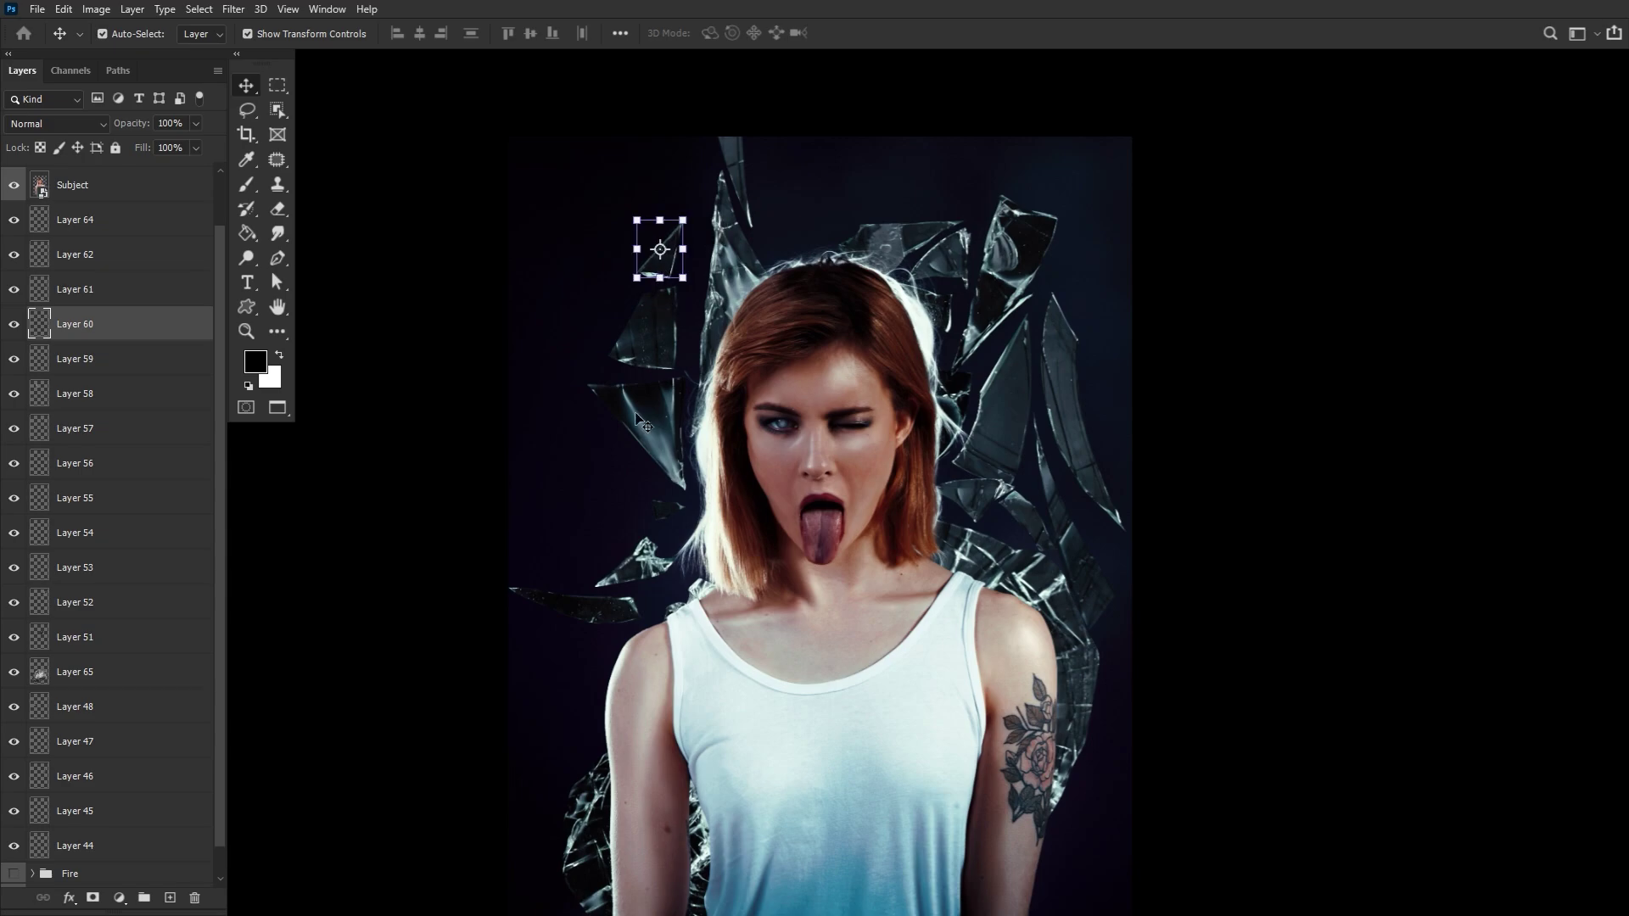
click(632, 446)
drag(646, 371, 662, 413)
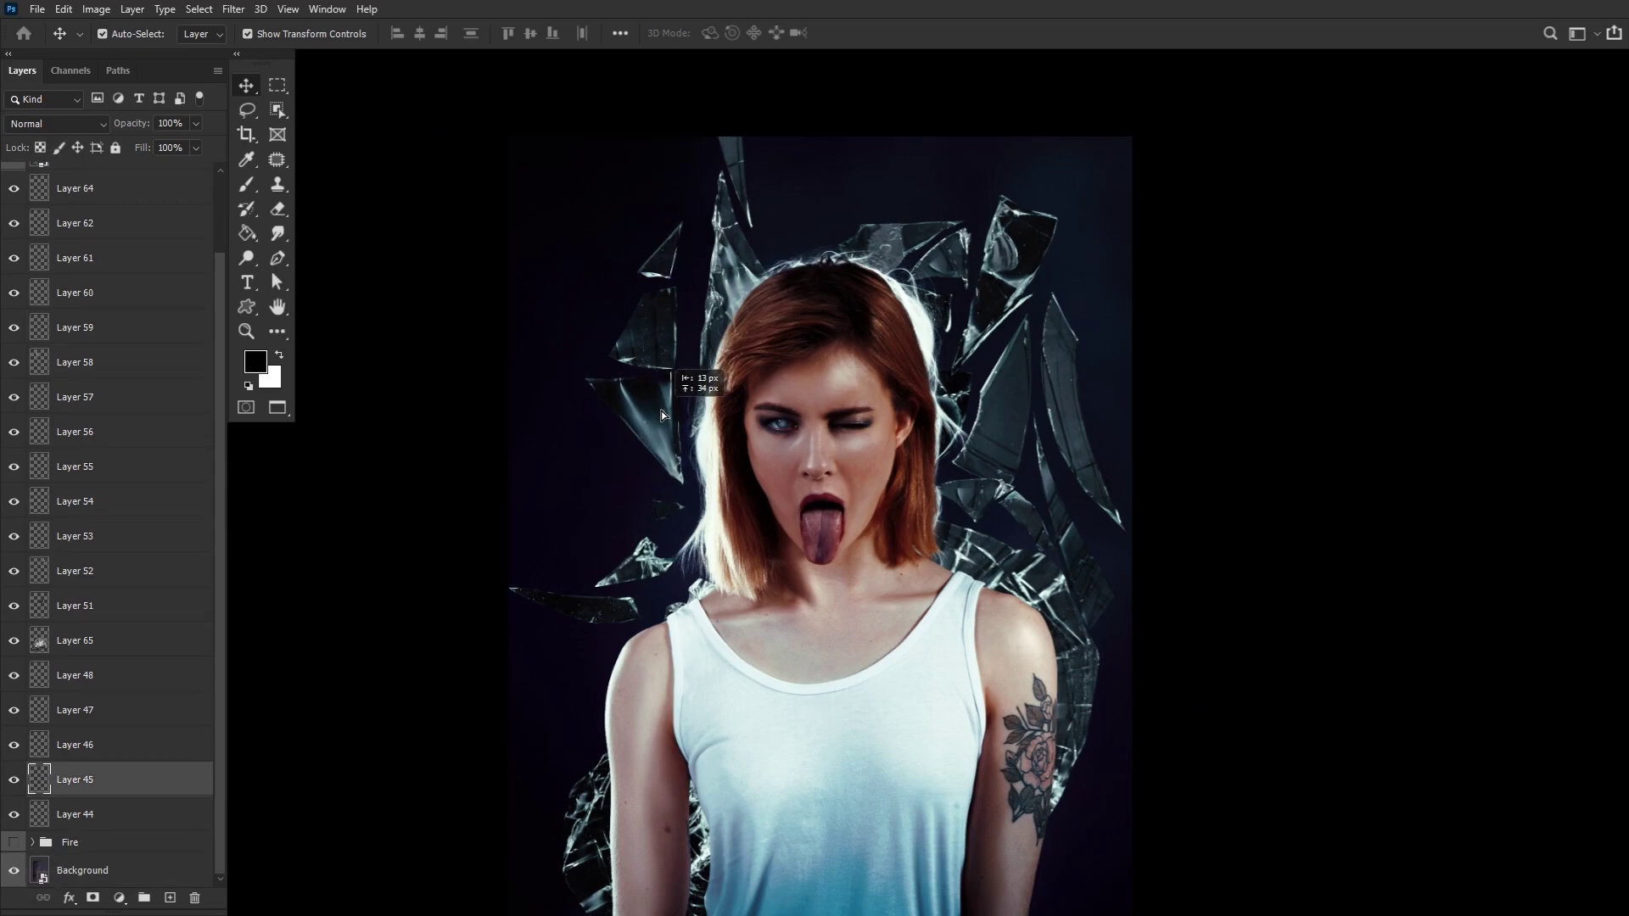
Step: Raise, slightly rotate and horizontally flip the upper-right shard
click(1005, 286)
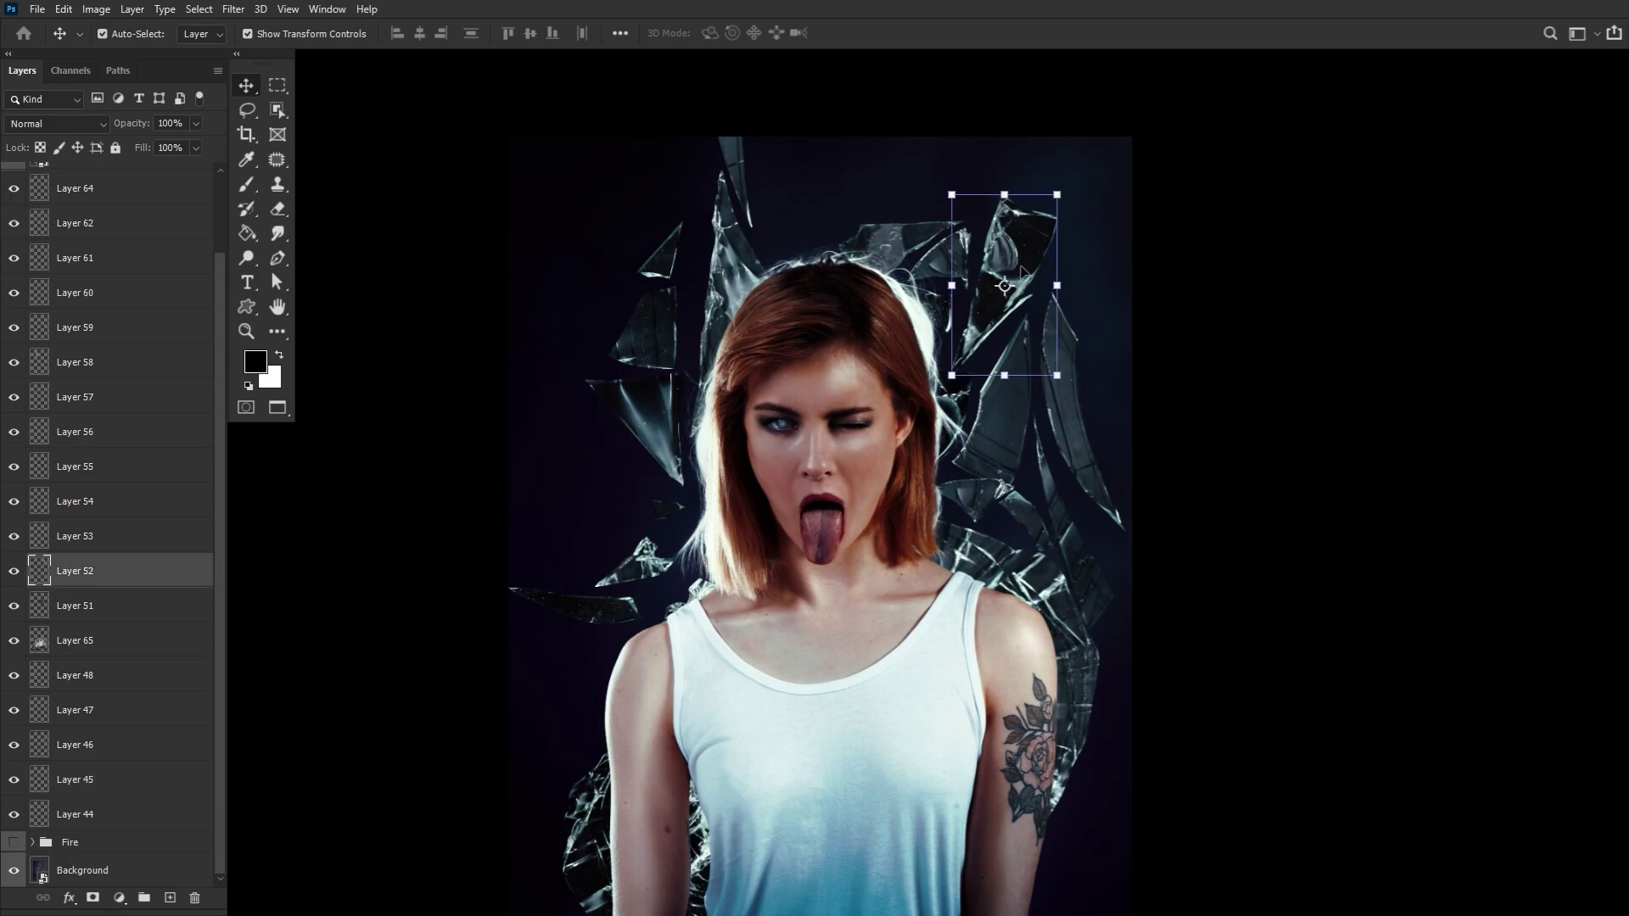
drag(1018, 270, 1018, 258)
drag(1082, 153, 1069, 110)
click(908, 34)
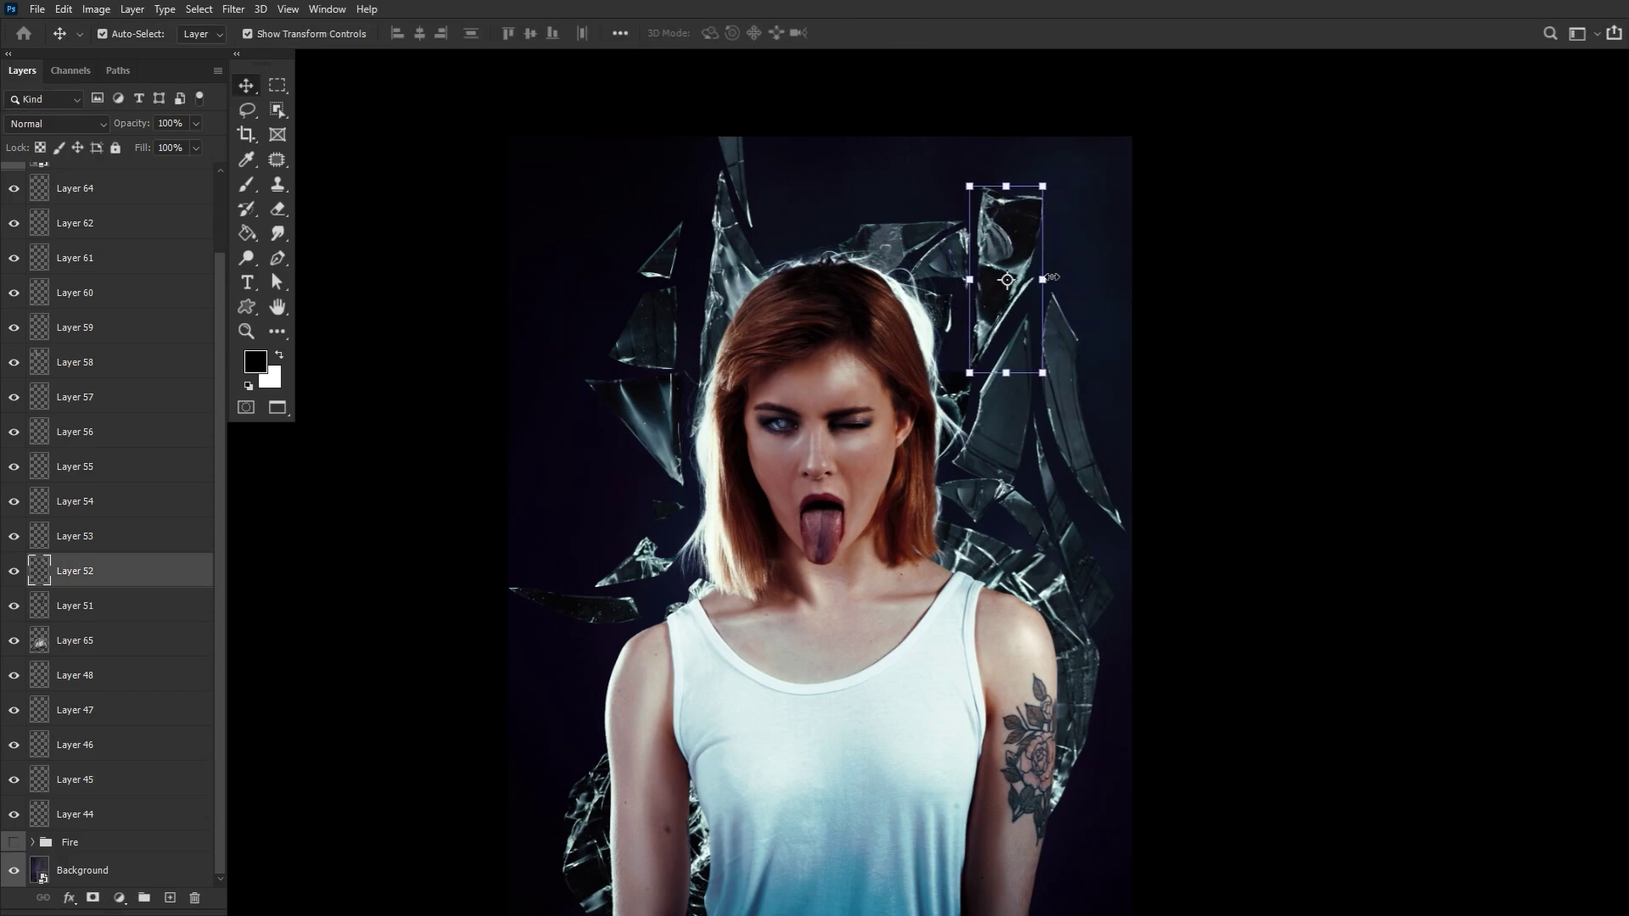
key(ctrl+t)
right_click(1014, 263)
click(1058, 538)
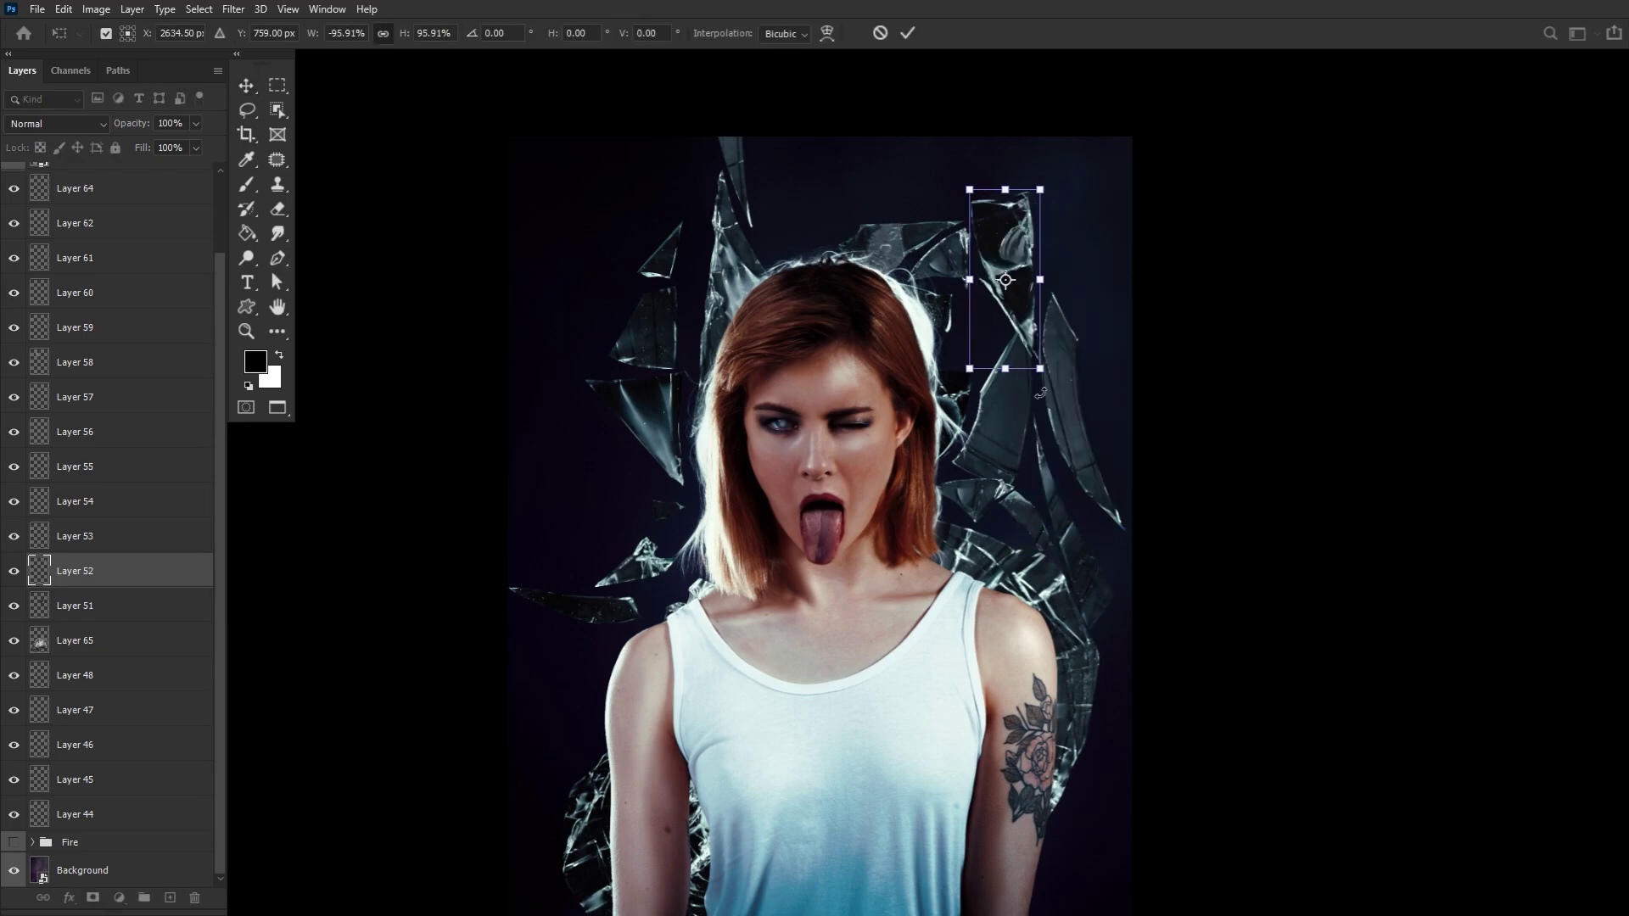
click(908, 33)
Step: Reposition the shard beside the right shoulder and tilt the small shard left of the neck
click(1107, 463)
click(1052, 522)
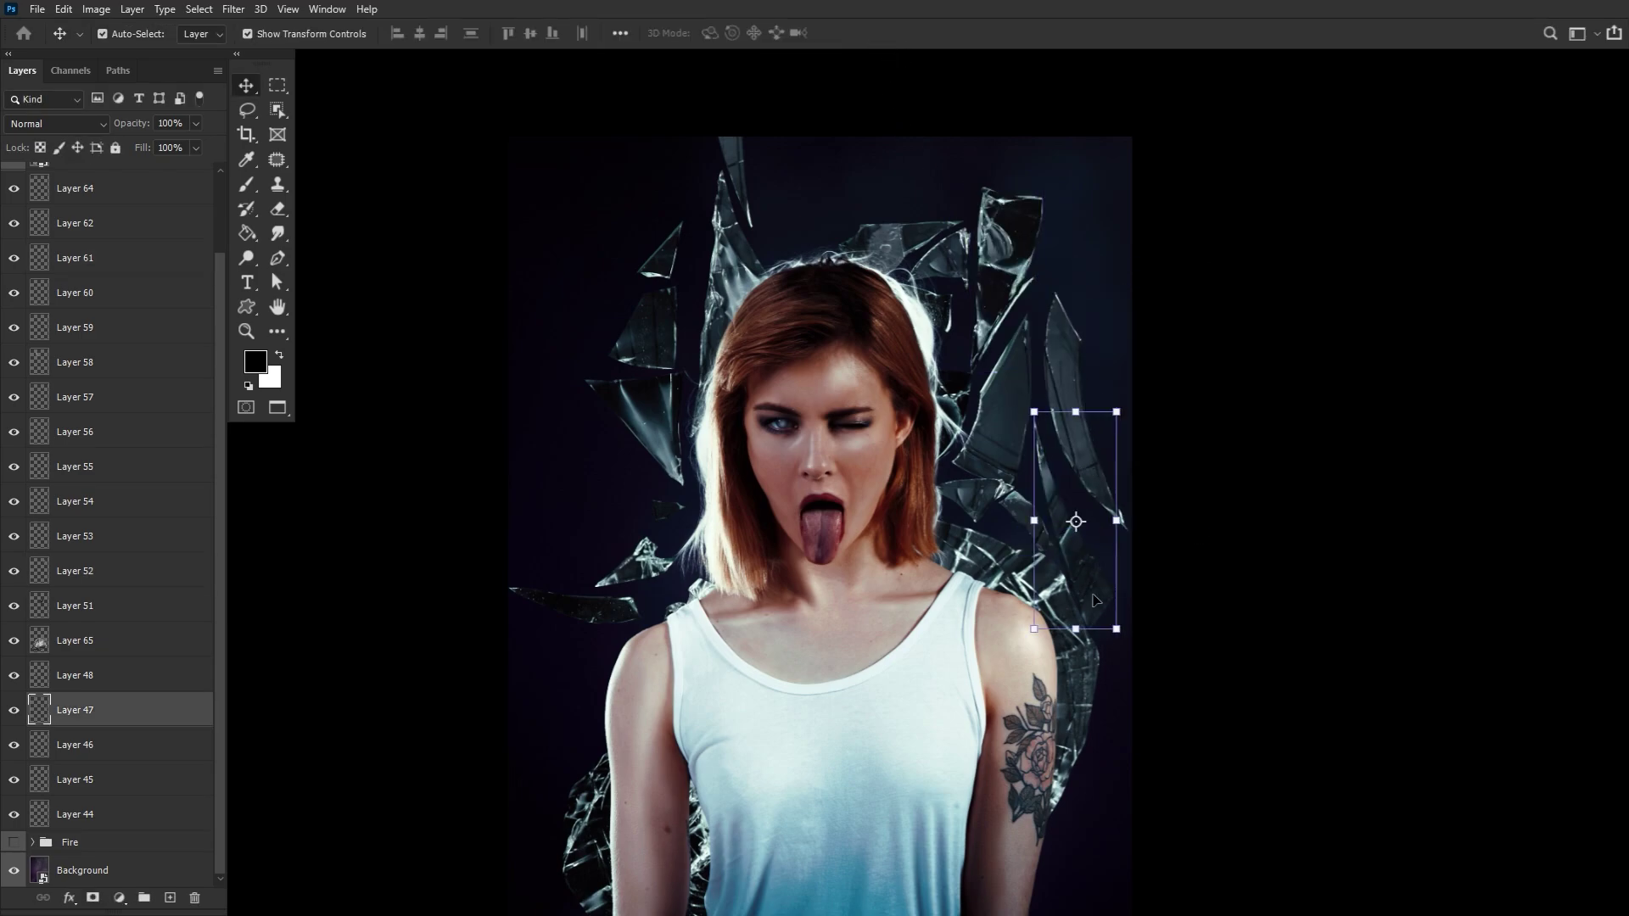
drag(625, 693, 701, 540)
click(644, 446)
click(691, 393)
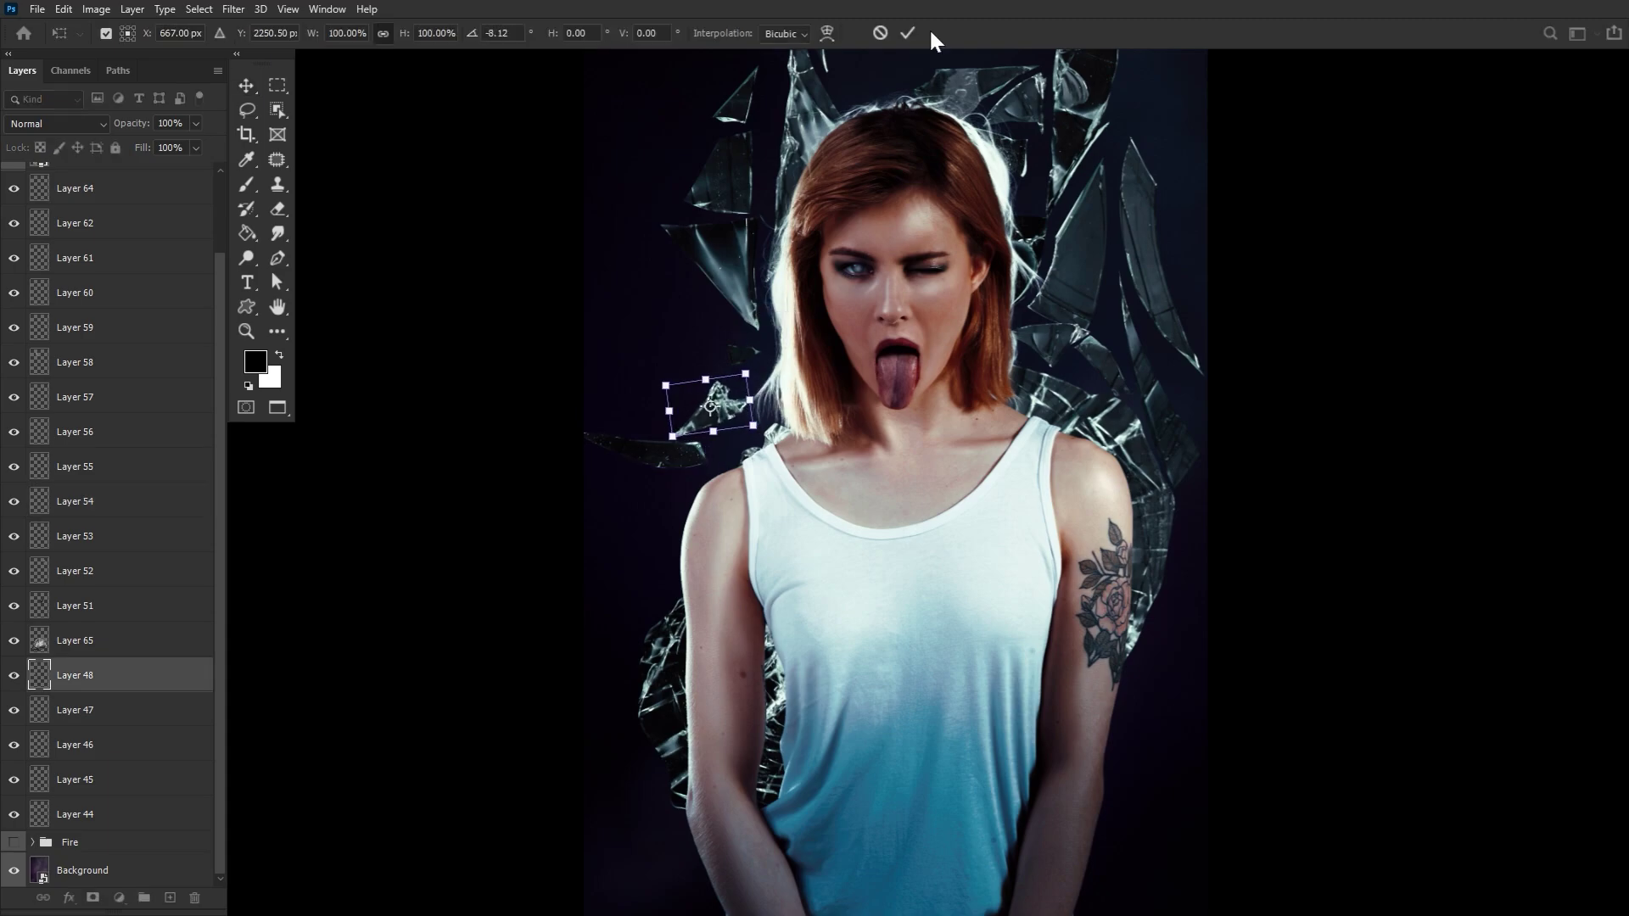
drag(860, 454, 712, 808)
Step: Shift the upper-right shard and rotate the small shard right of the hair
click(712, 808)
click(681, 433)
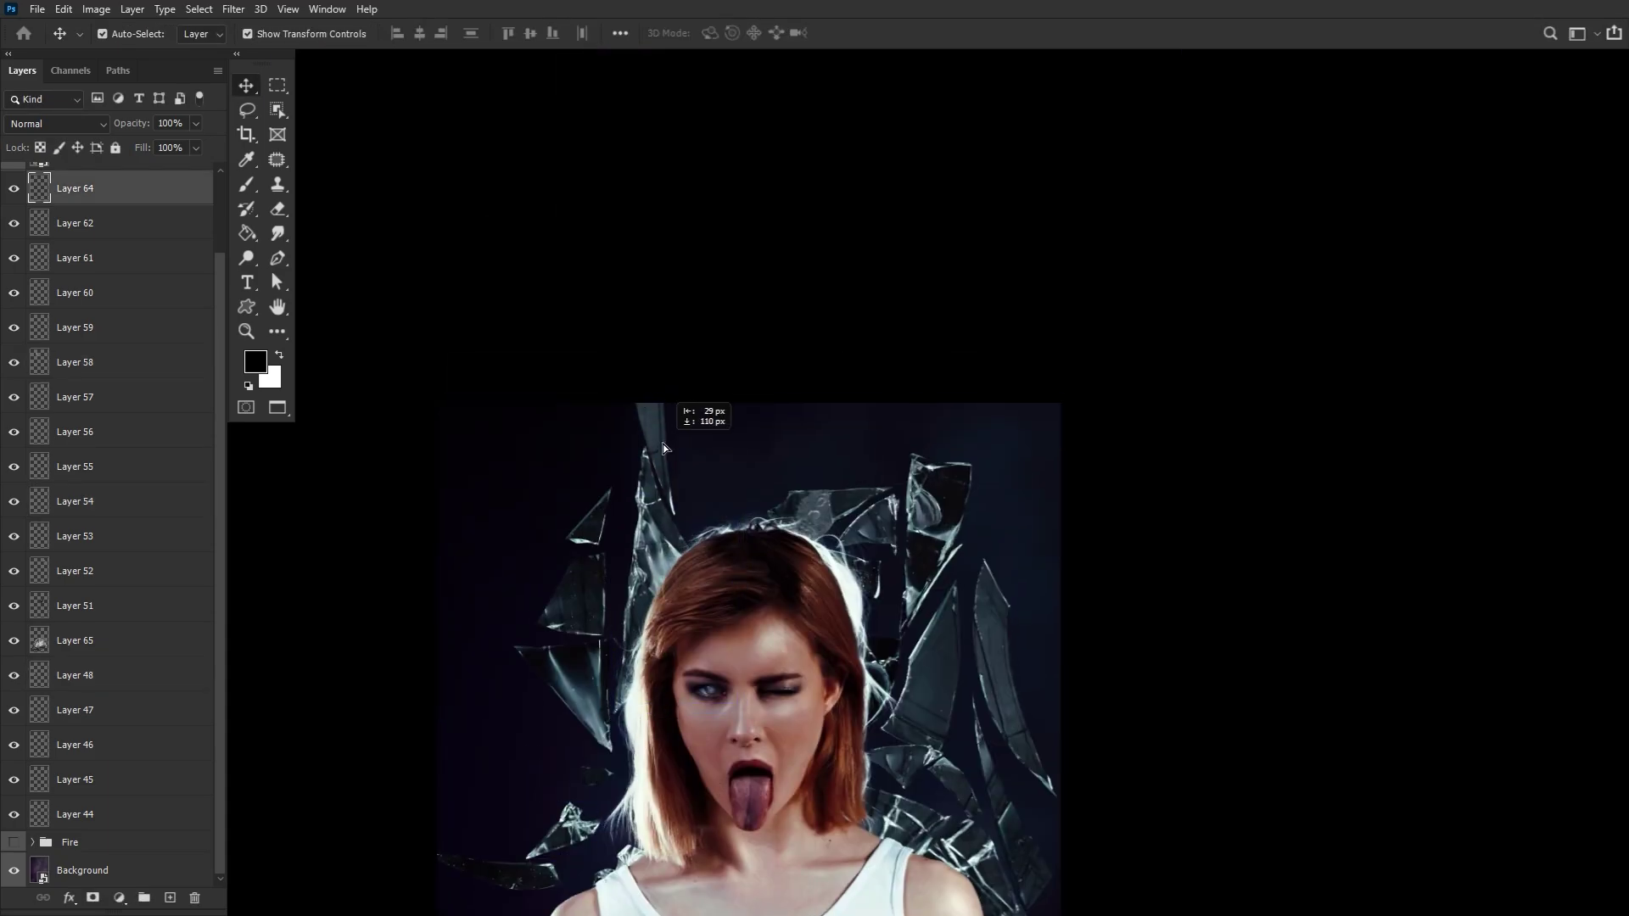
click(874, 531)
drag(874, 530, 828, 514)
click(827, 515)
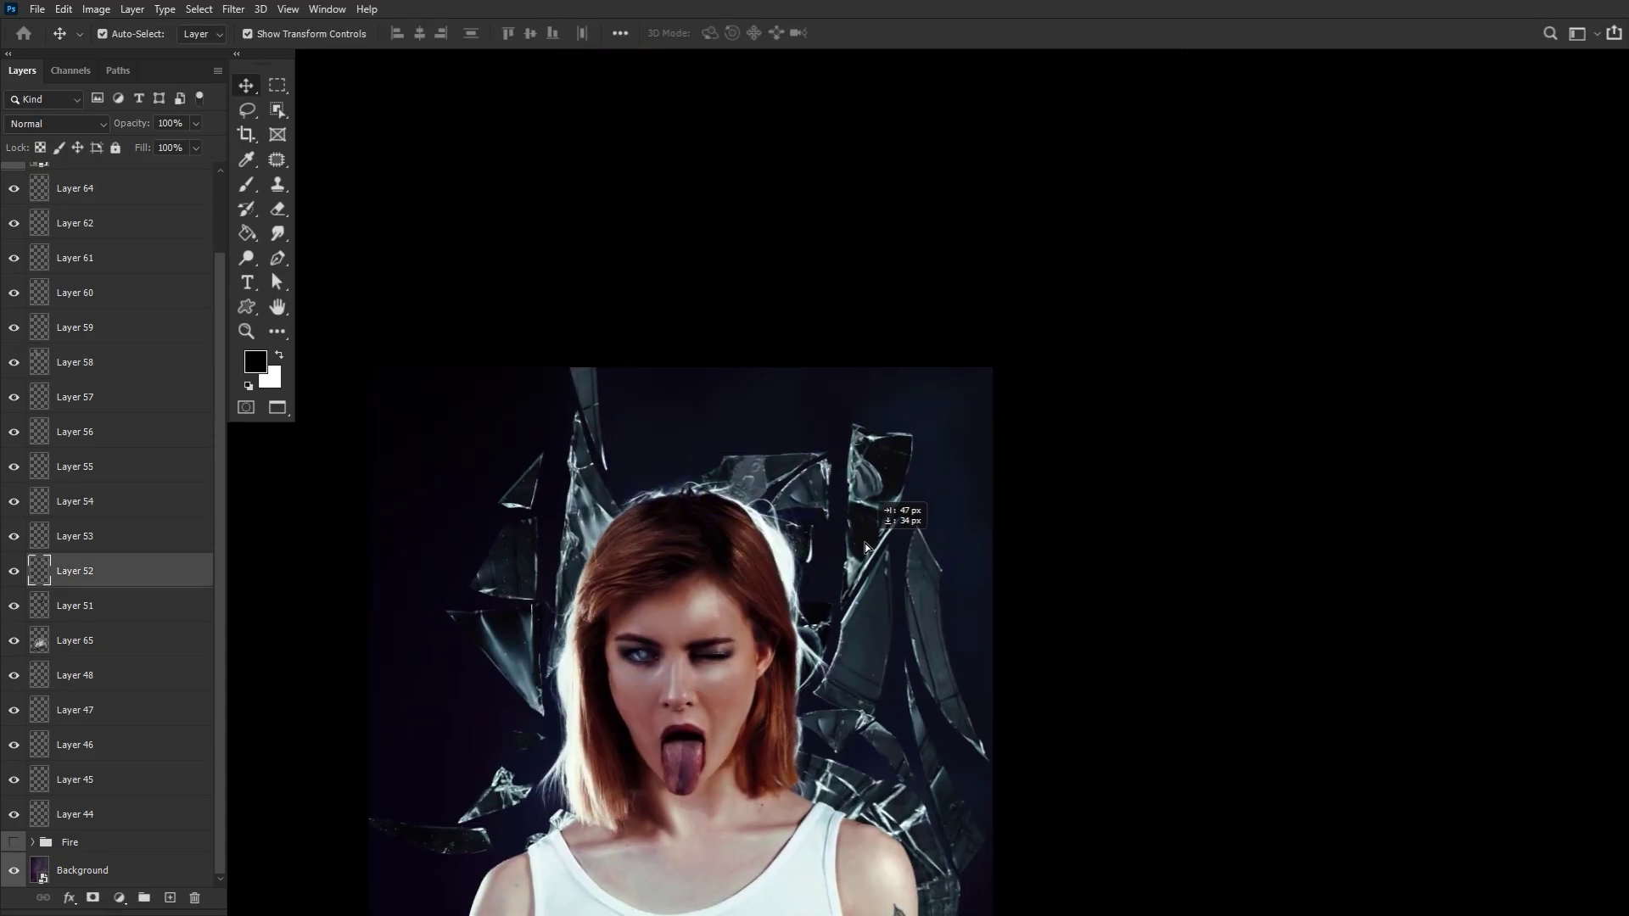
click(868, 541)
drag(886, 752, 873, 537)
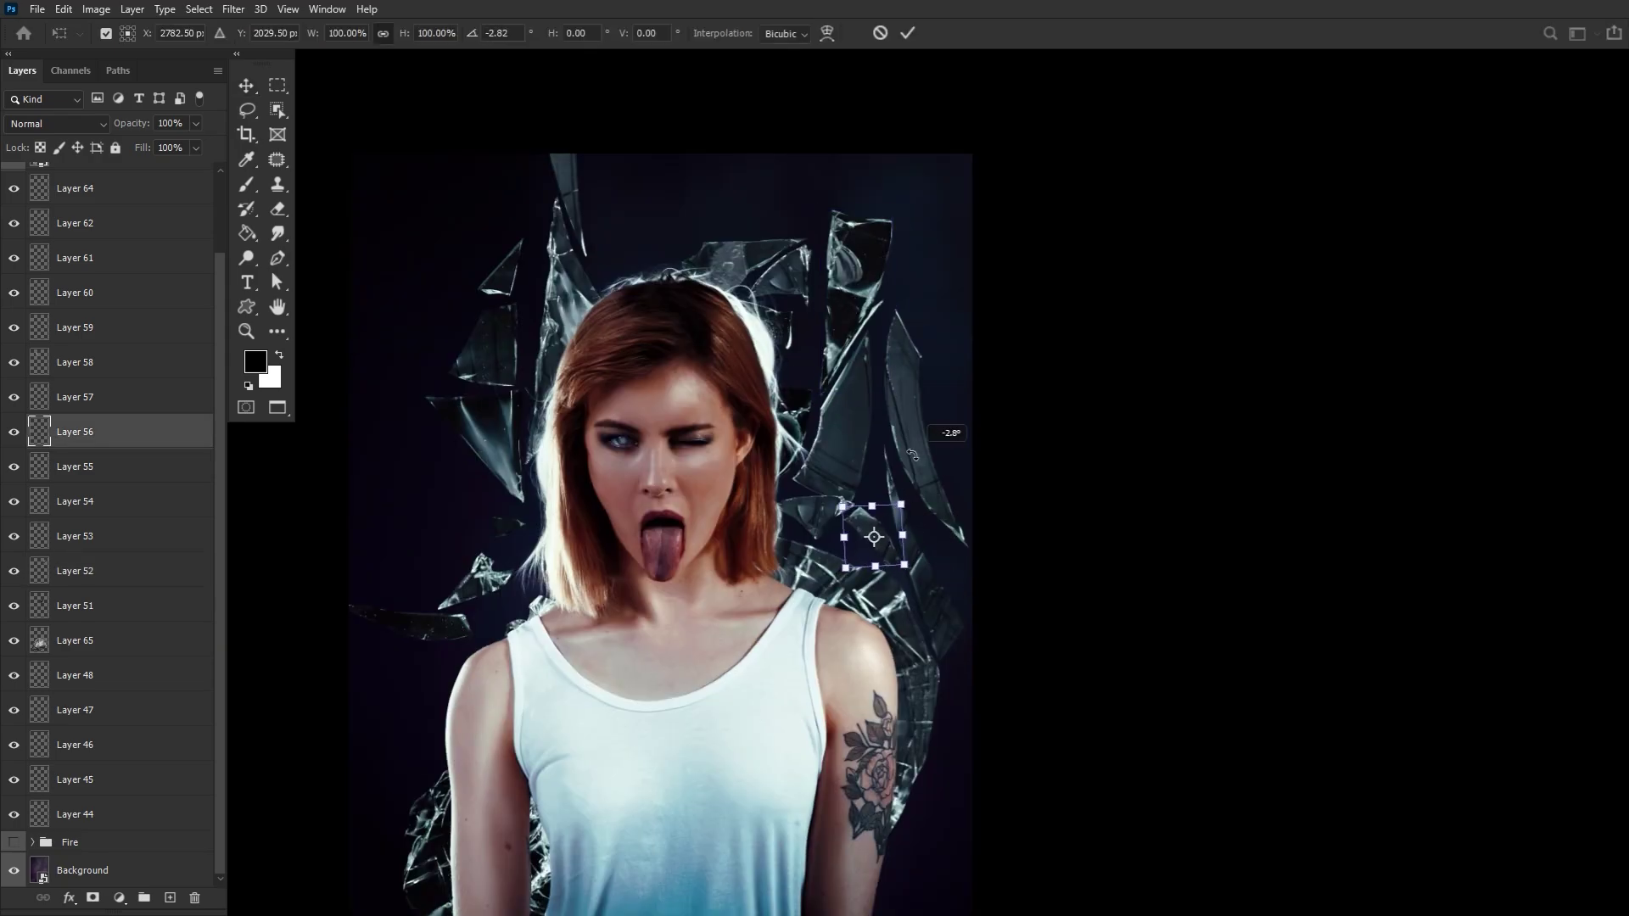
click(906, 32)
Step: Toggle Layer 65's shards to compare, then zoom in on the tattooed shoulder
drag(897, 100, 978, 8)
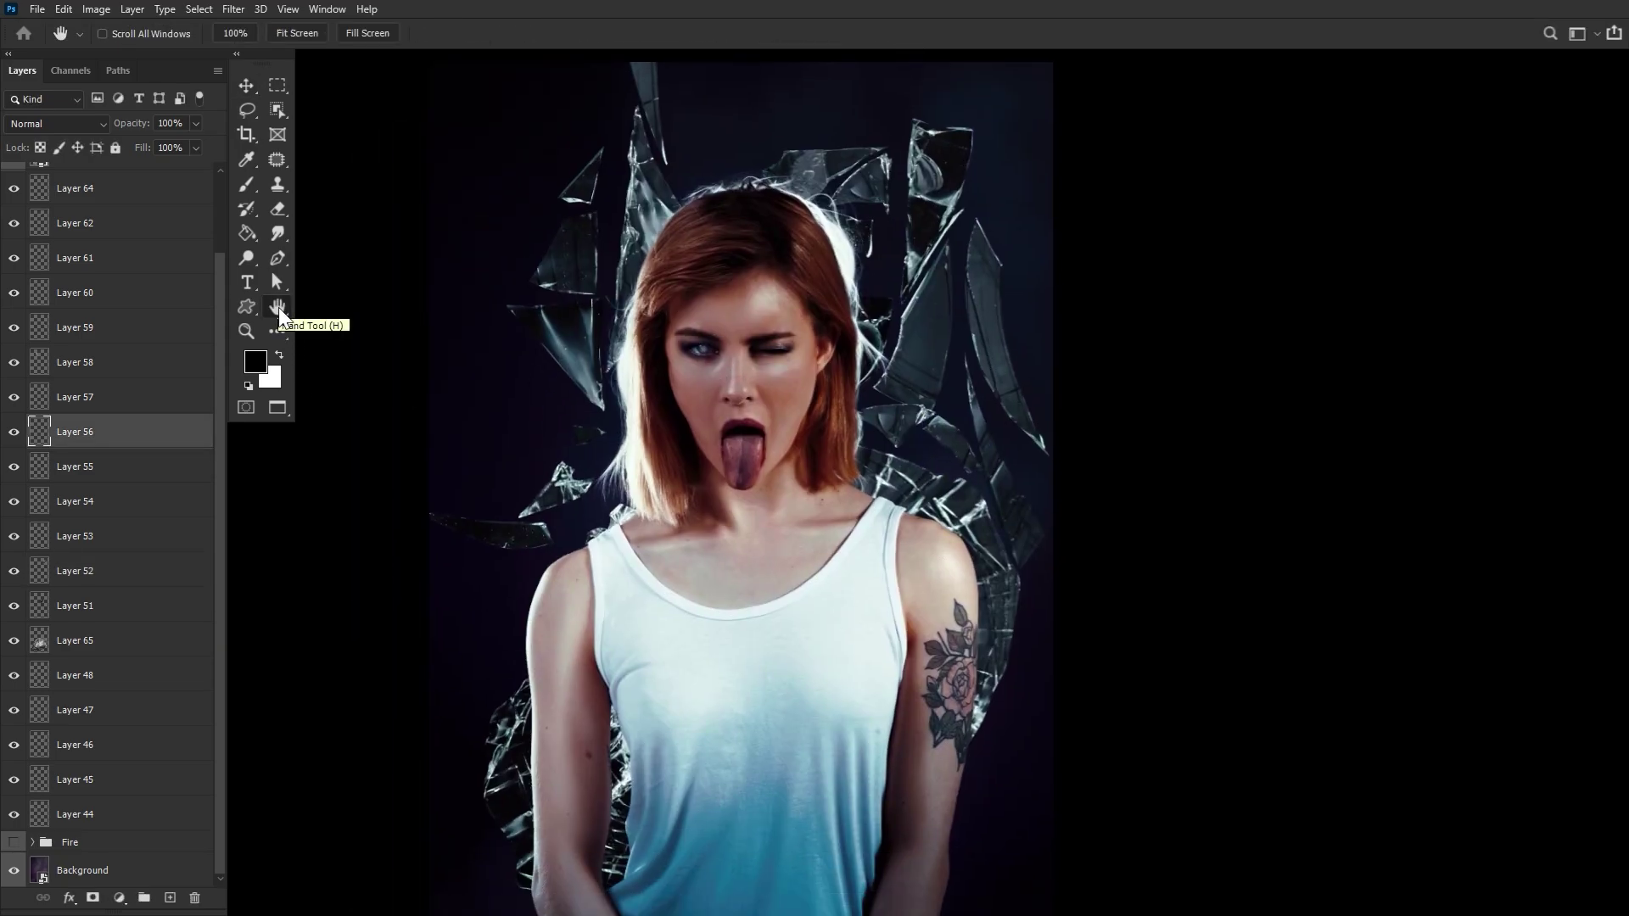
click(277, 307)
click(74, 640)
click(14, 640)
click(246, 331)
drag(1138, 622, 1078, 706)
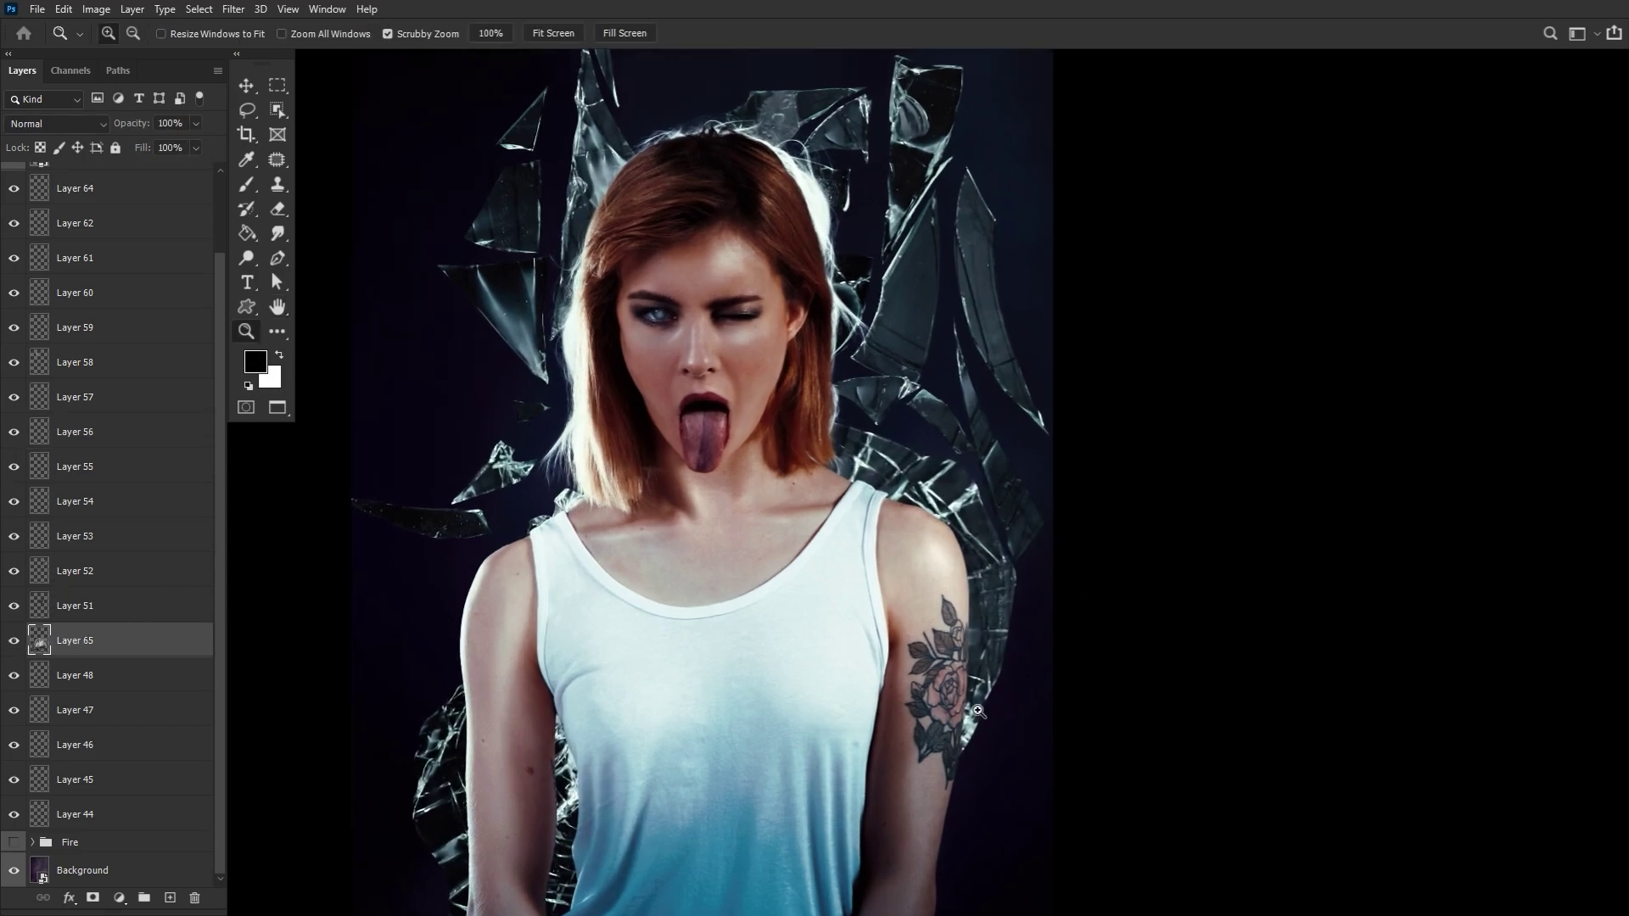
click(1077, 706)
Step: Add a layer mask to Layer 65 and set up a small soft round brush in black
click(92, 898)
key(x)
click(248, 185)
click(109, 28)
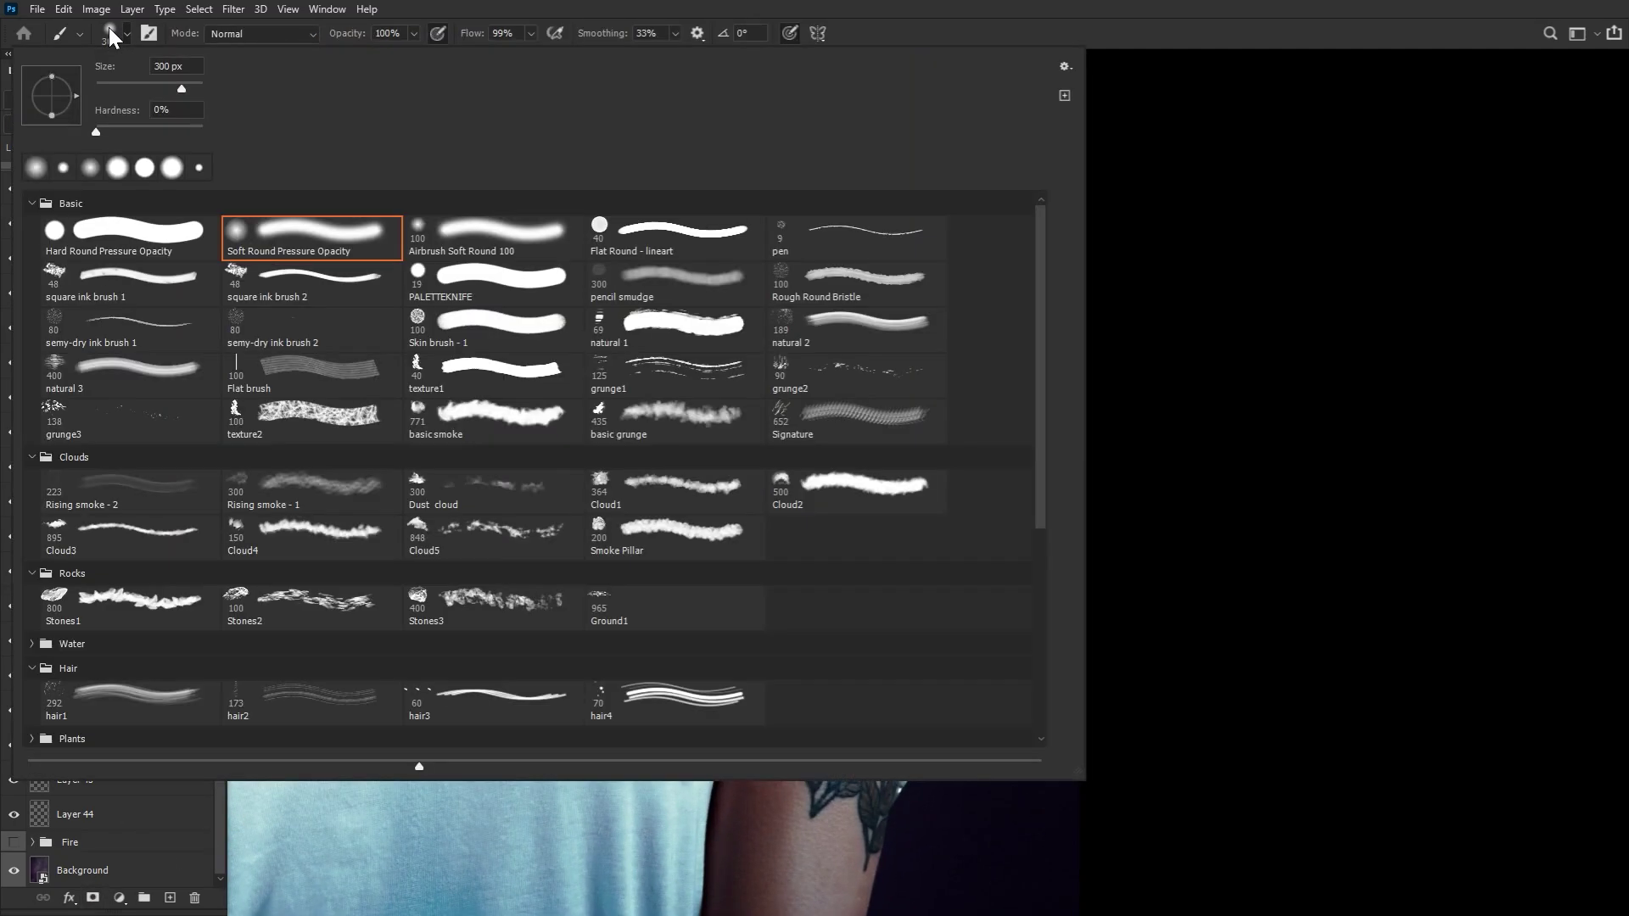
double_click(119, 239)
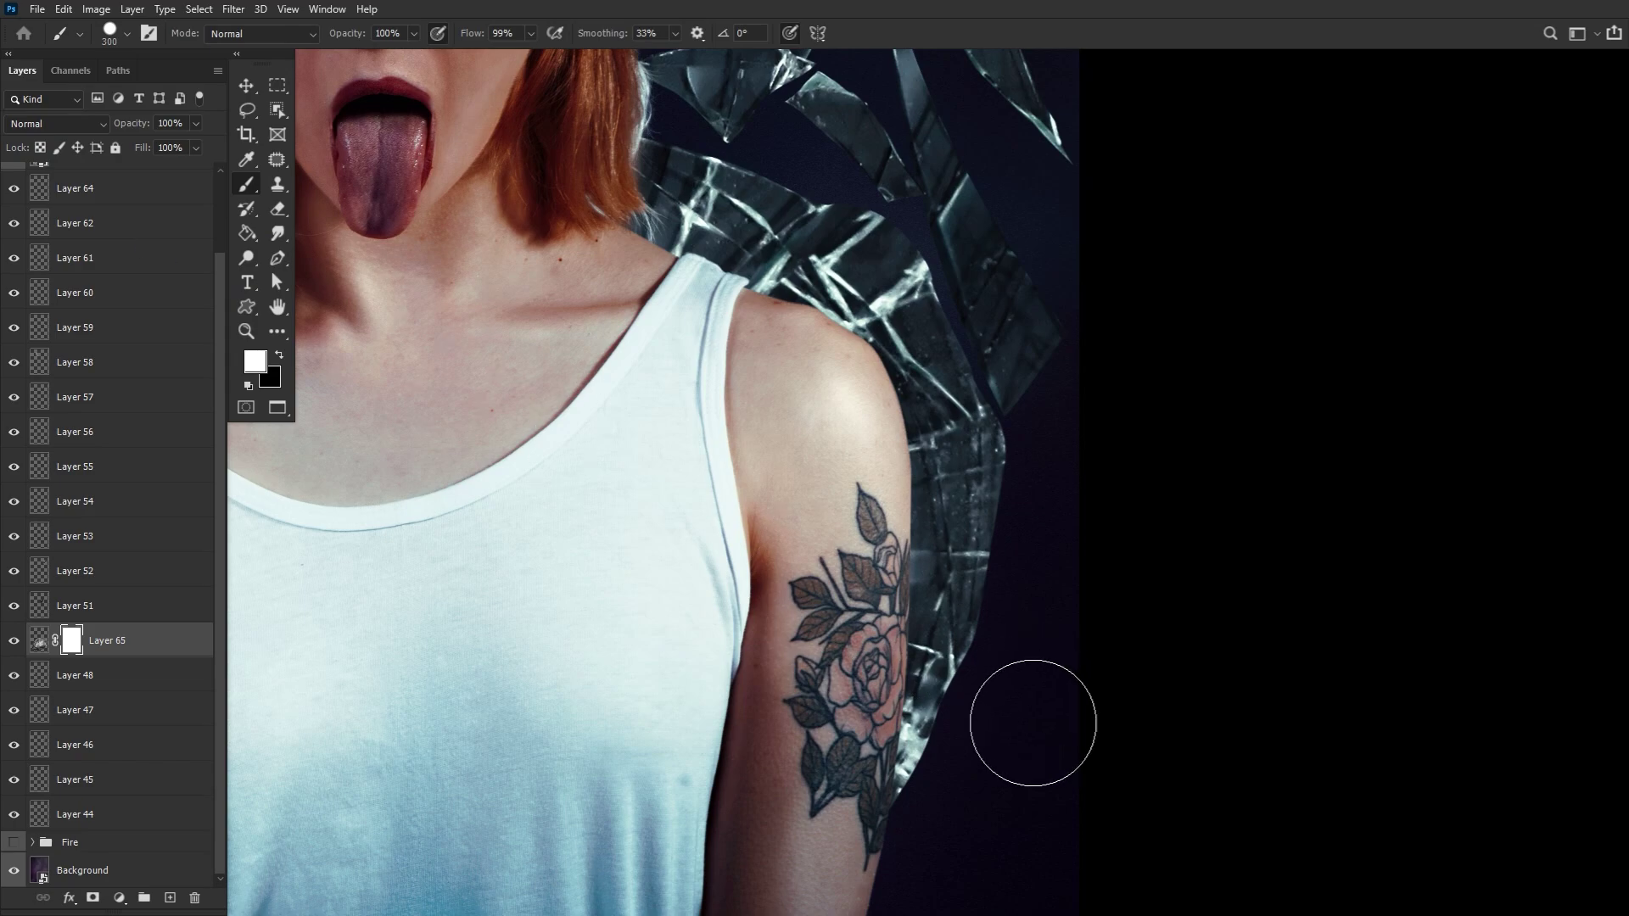
key(bracketleft)
key(bracketleft)
key(bracketleft)
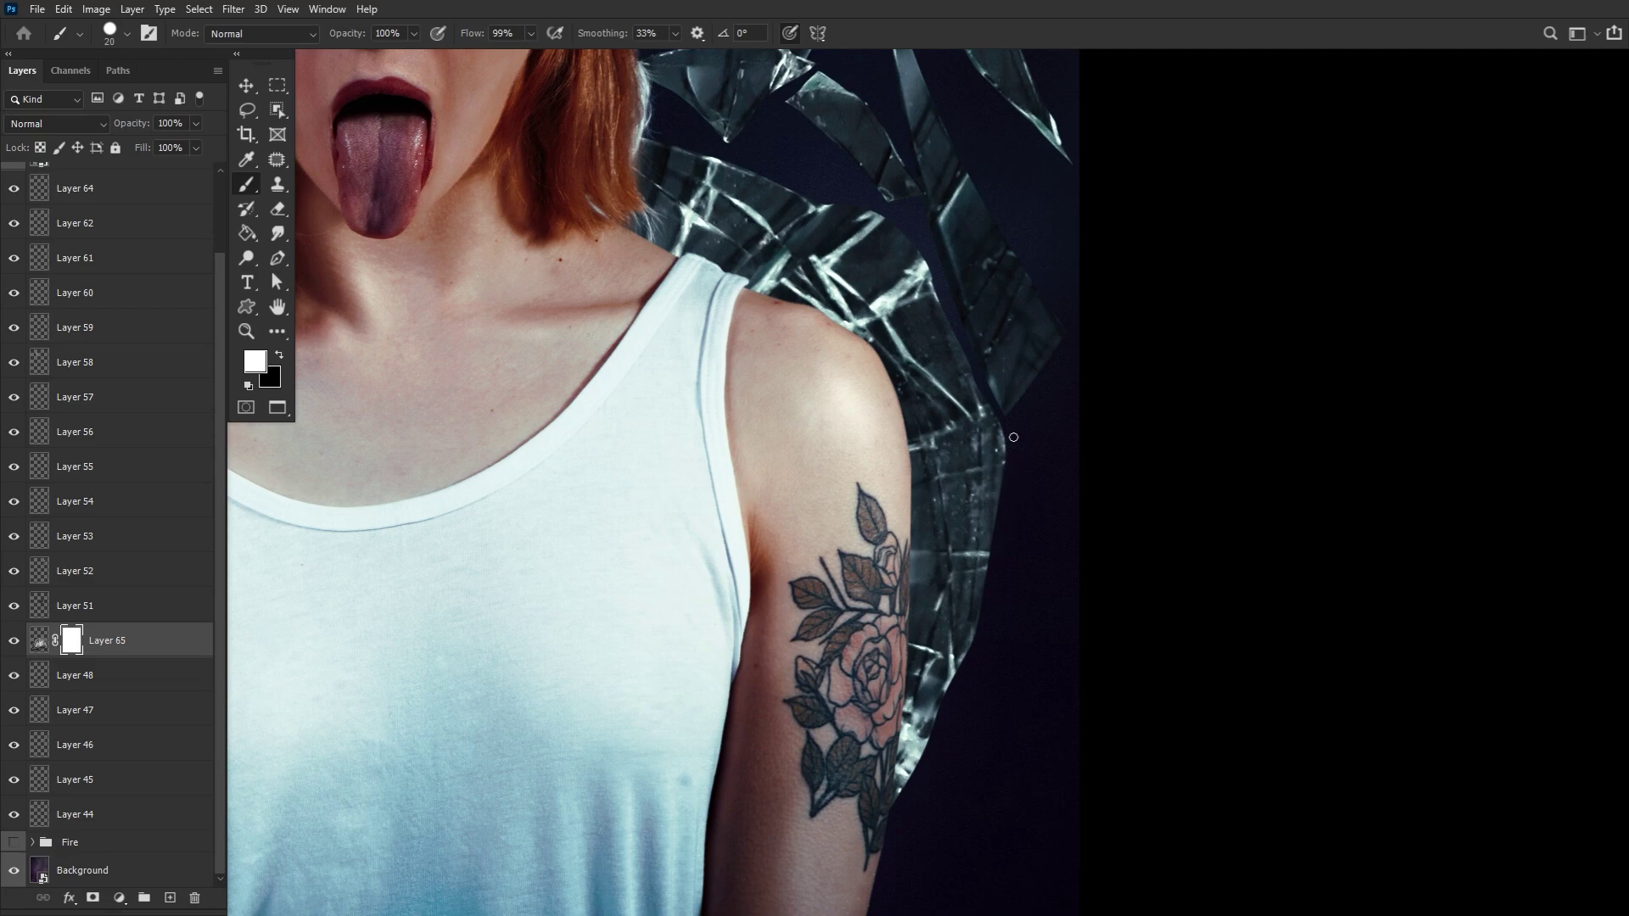
key(x)
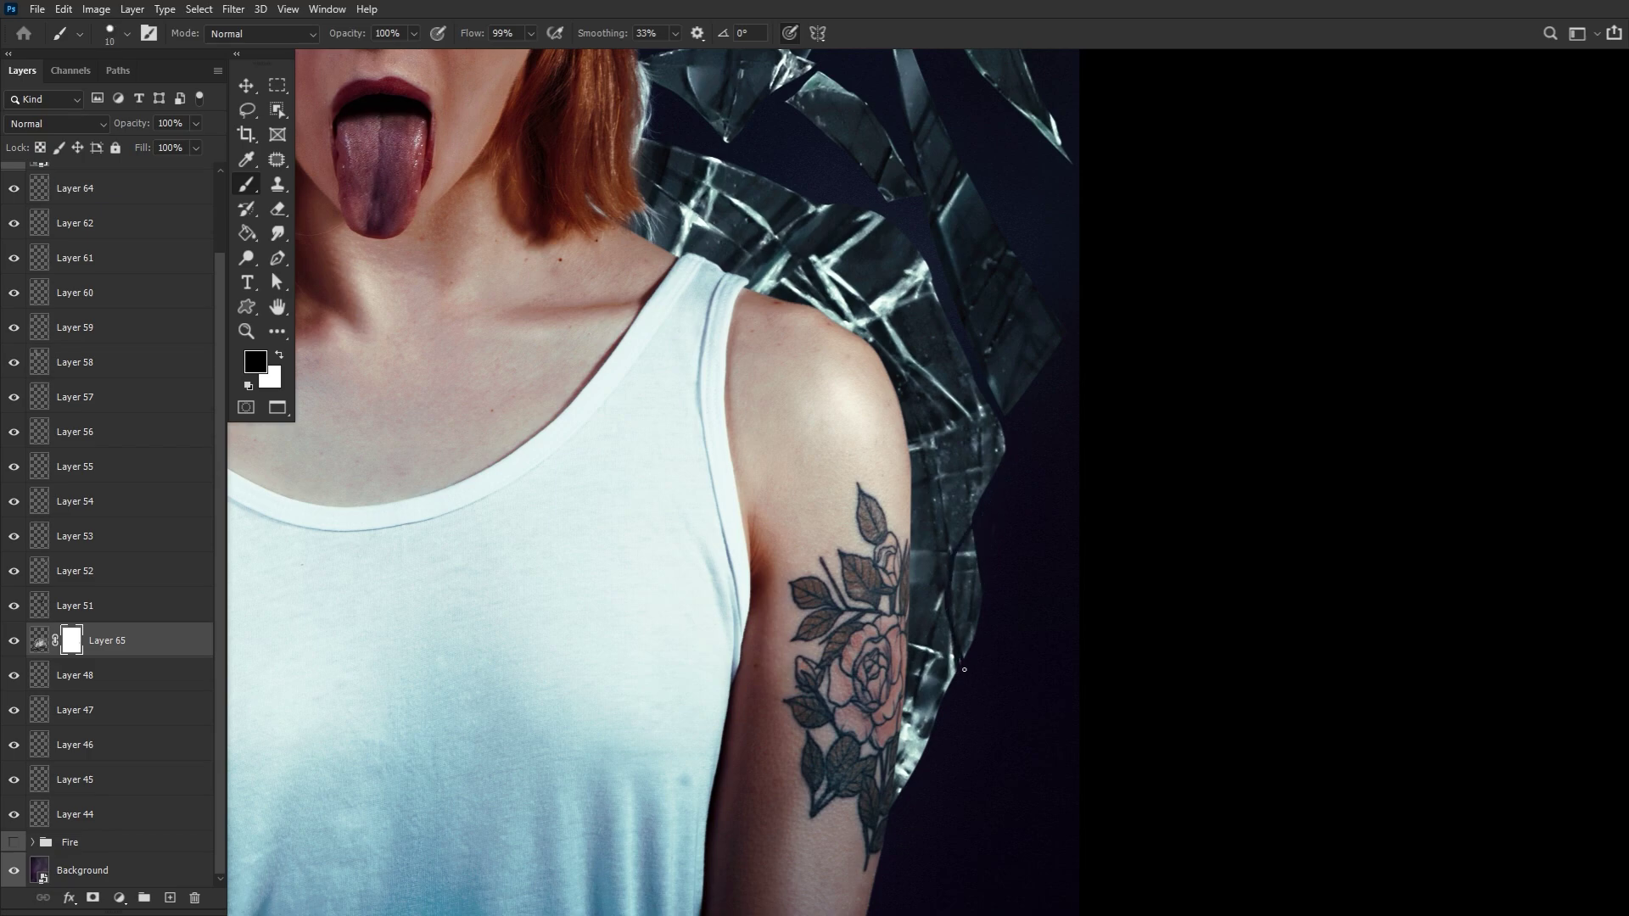
Step: Paint black on the mask over the arms, then reframe the view on the figure
drag(798, 222, 882, 484)
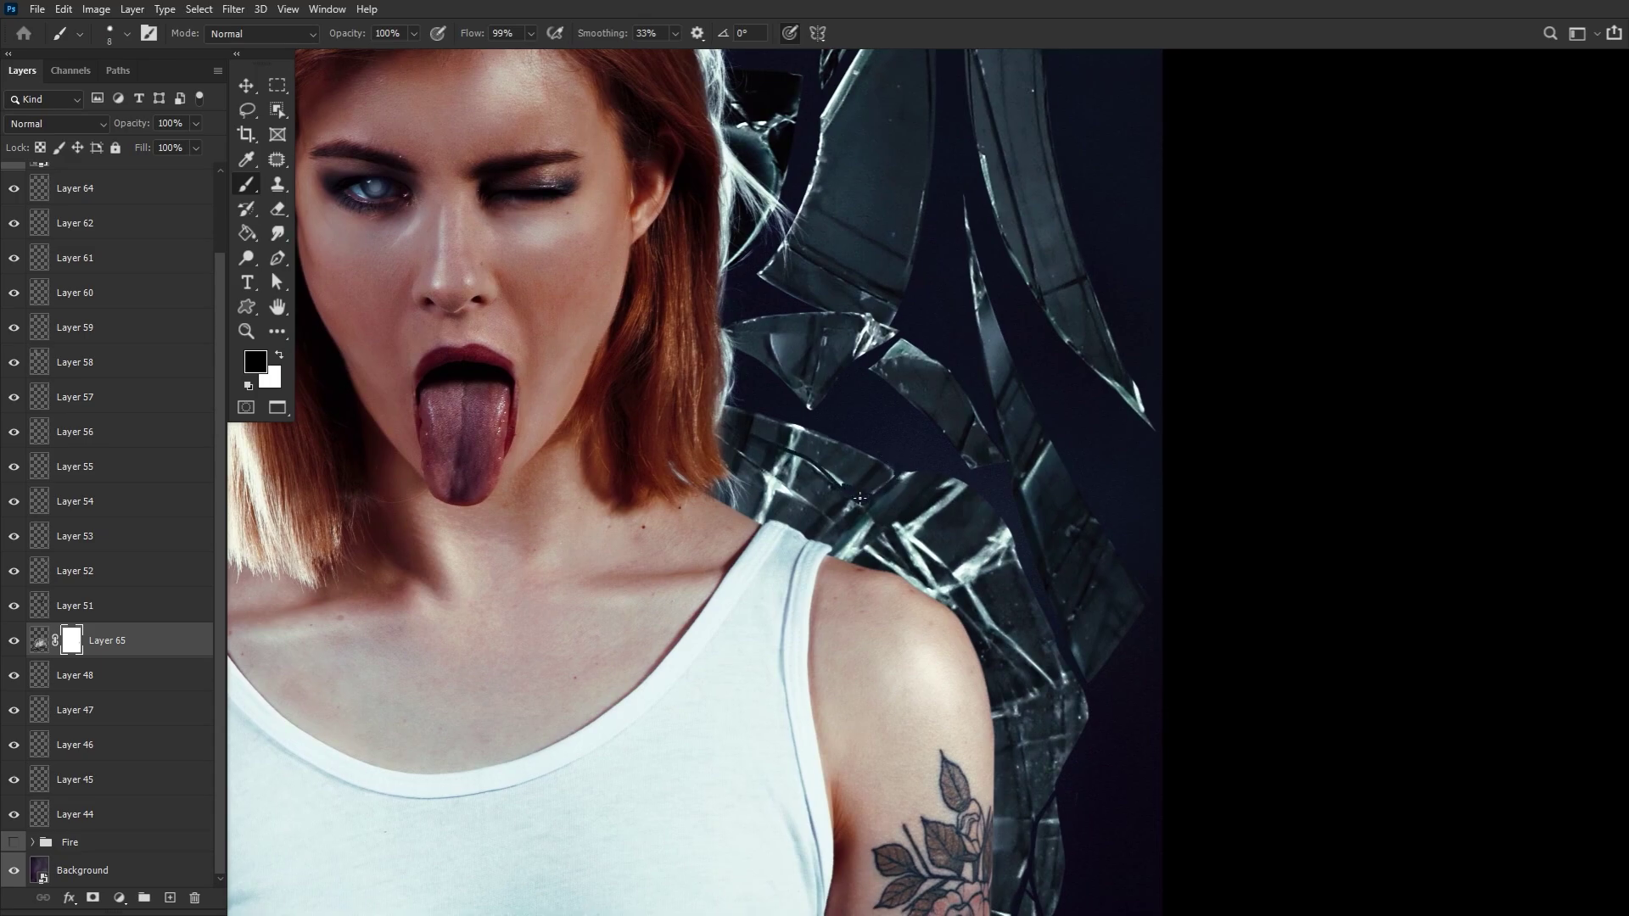
scroll(861, 496, left, 5)
scroll(722, 519, down, 3)
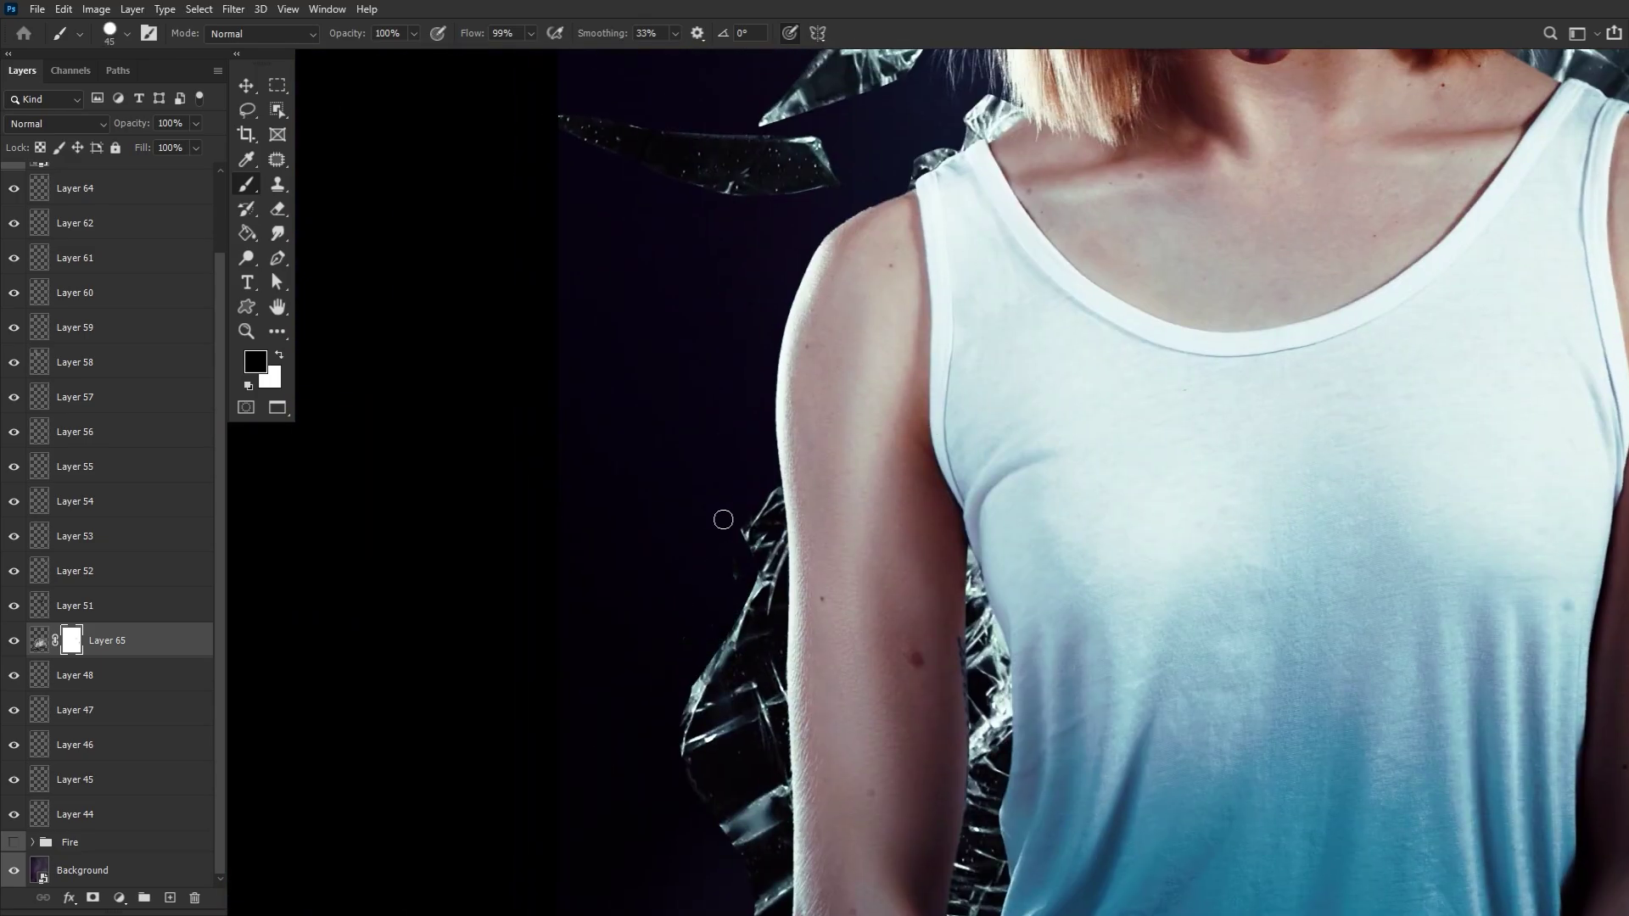
scroll(723, 520, down, 2)
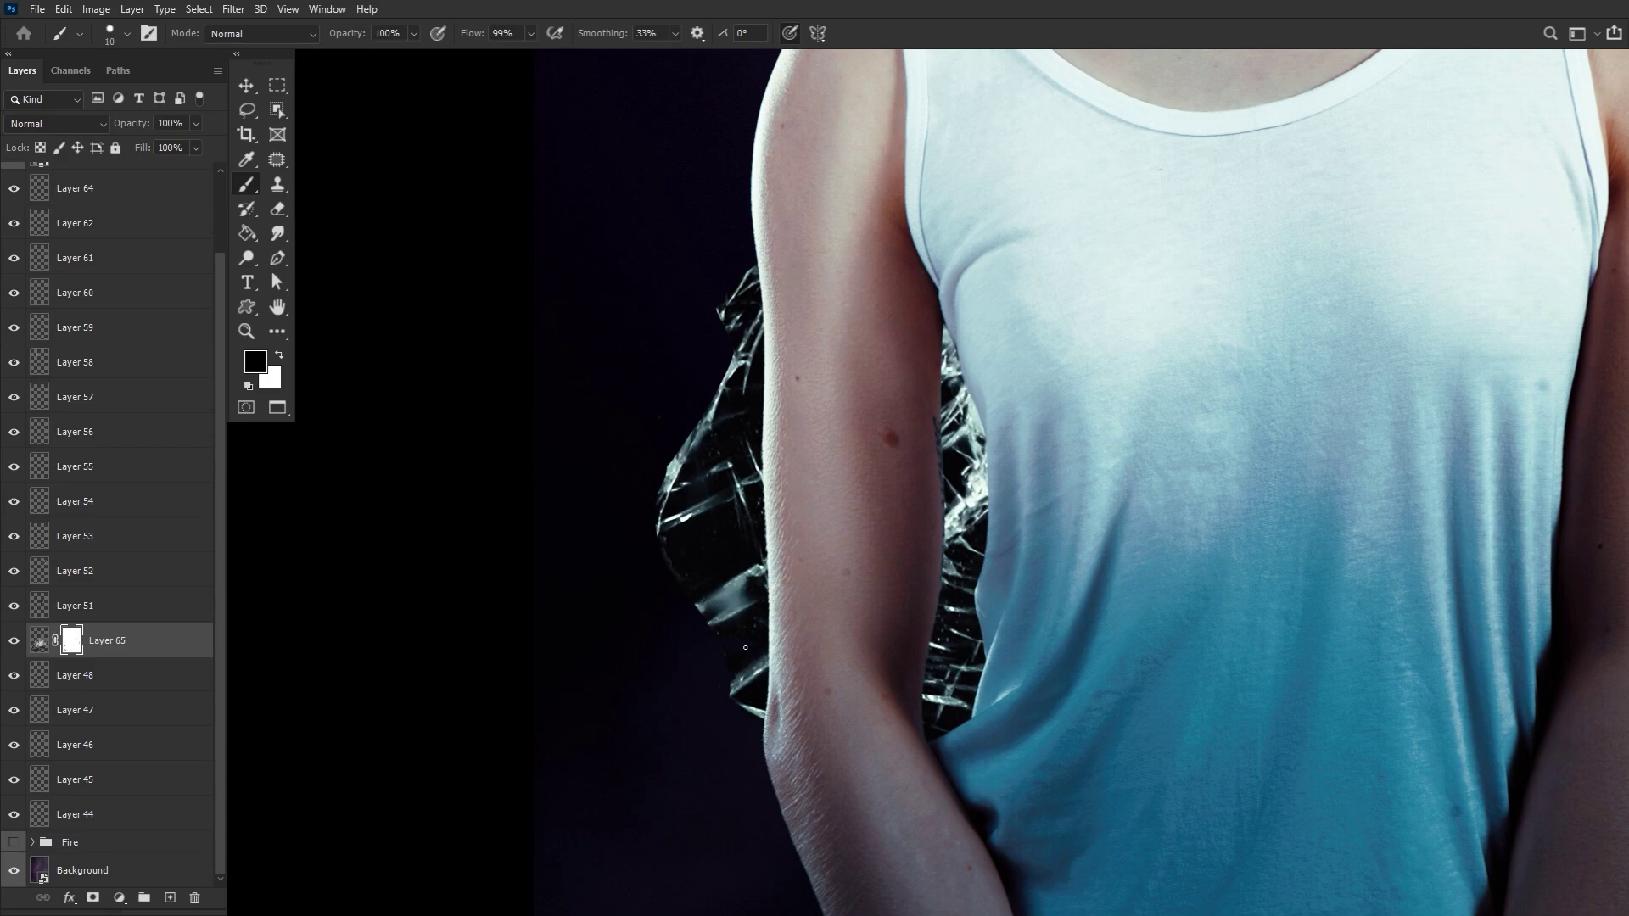
scroll(744, 647, up, 2)
scroll(745, 647, right, 1)
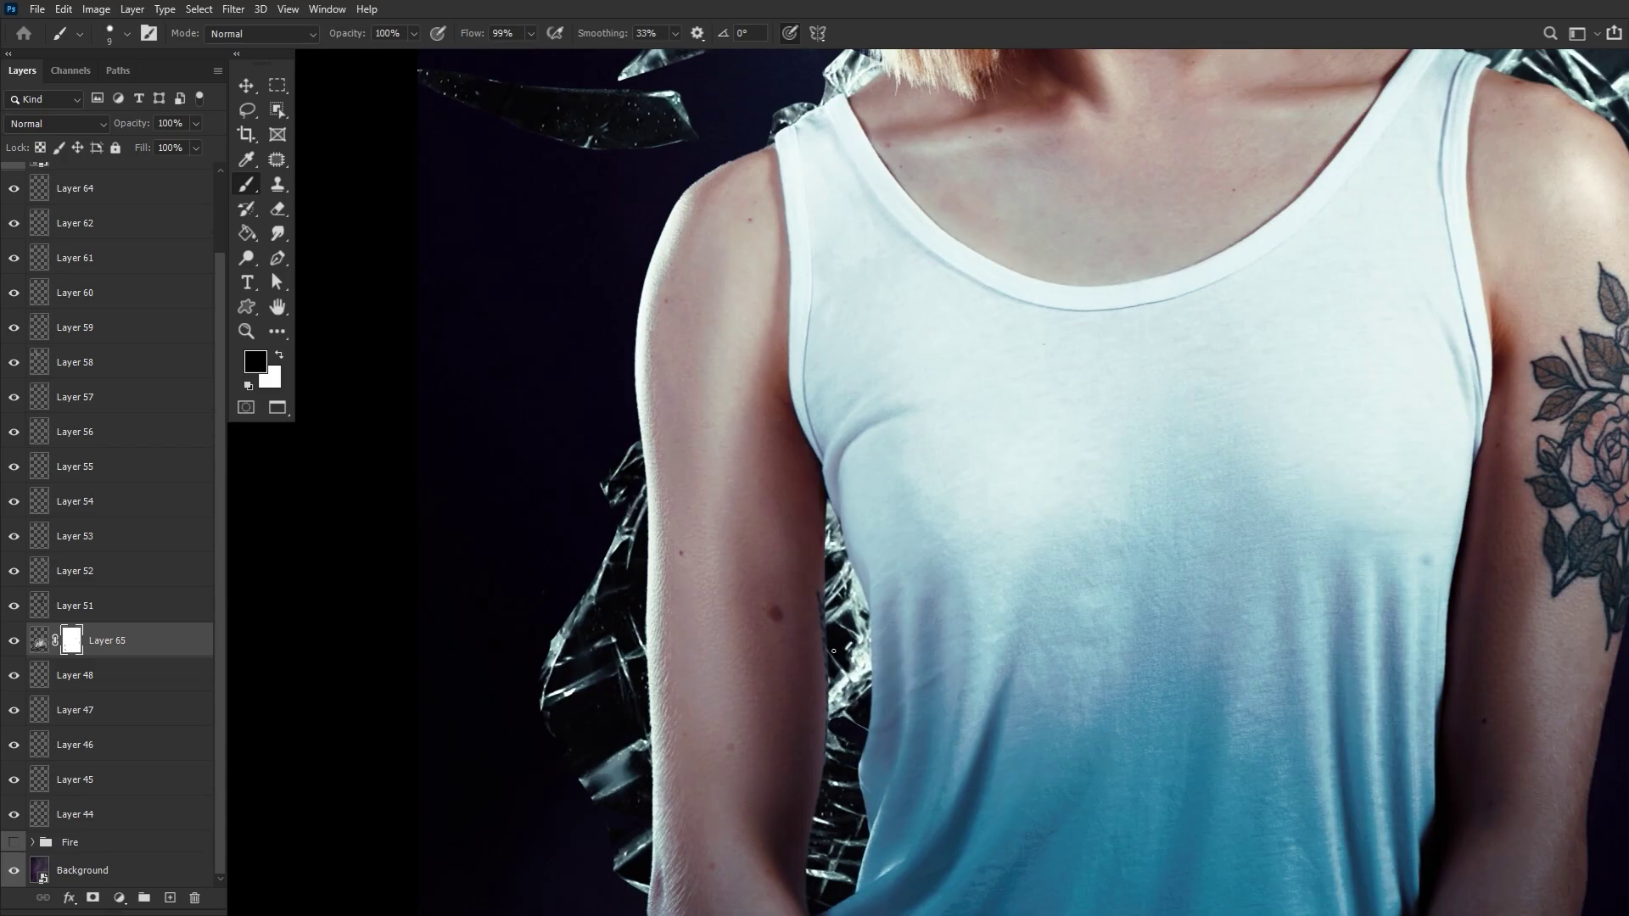
scroll(833, 650, up, 1)
scroll(834, 651, right, 4)
scroll(834, 651, up, 1)
scroll(831, 675, up, 1)
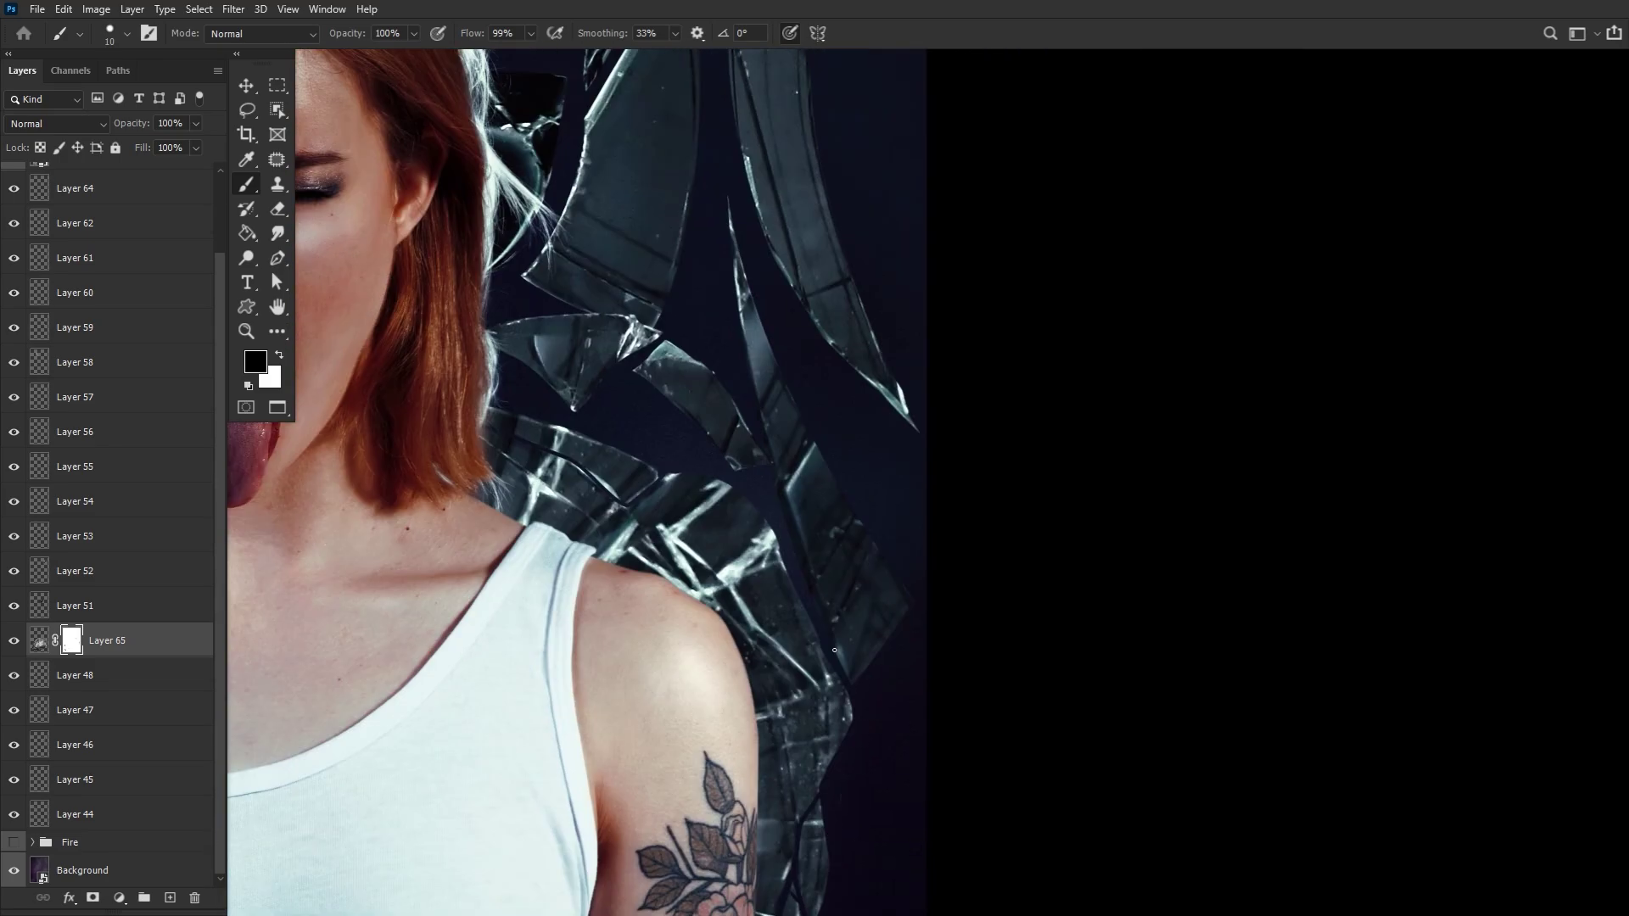
key(x)
key(x)
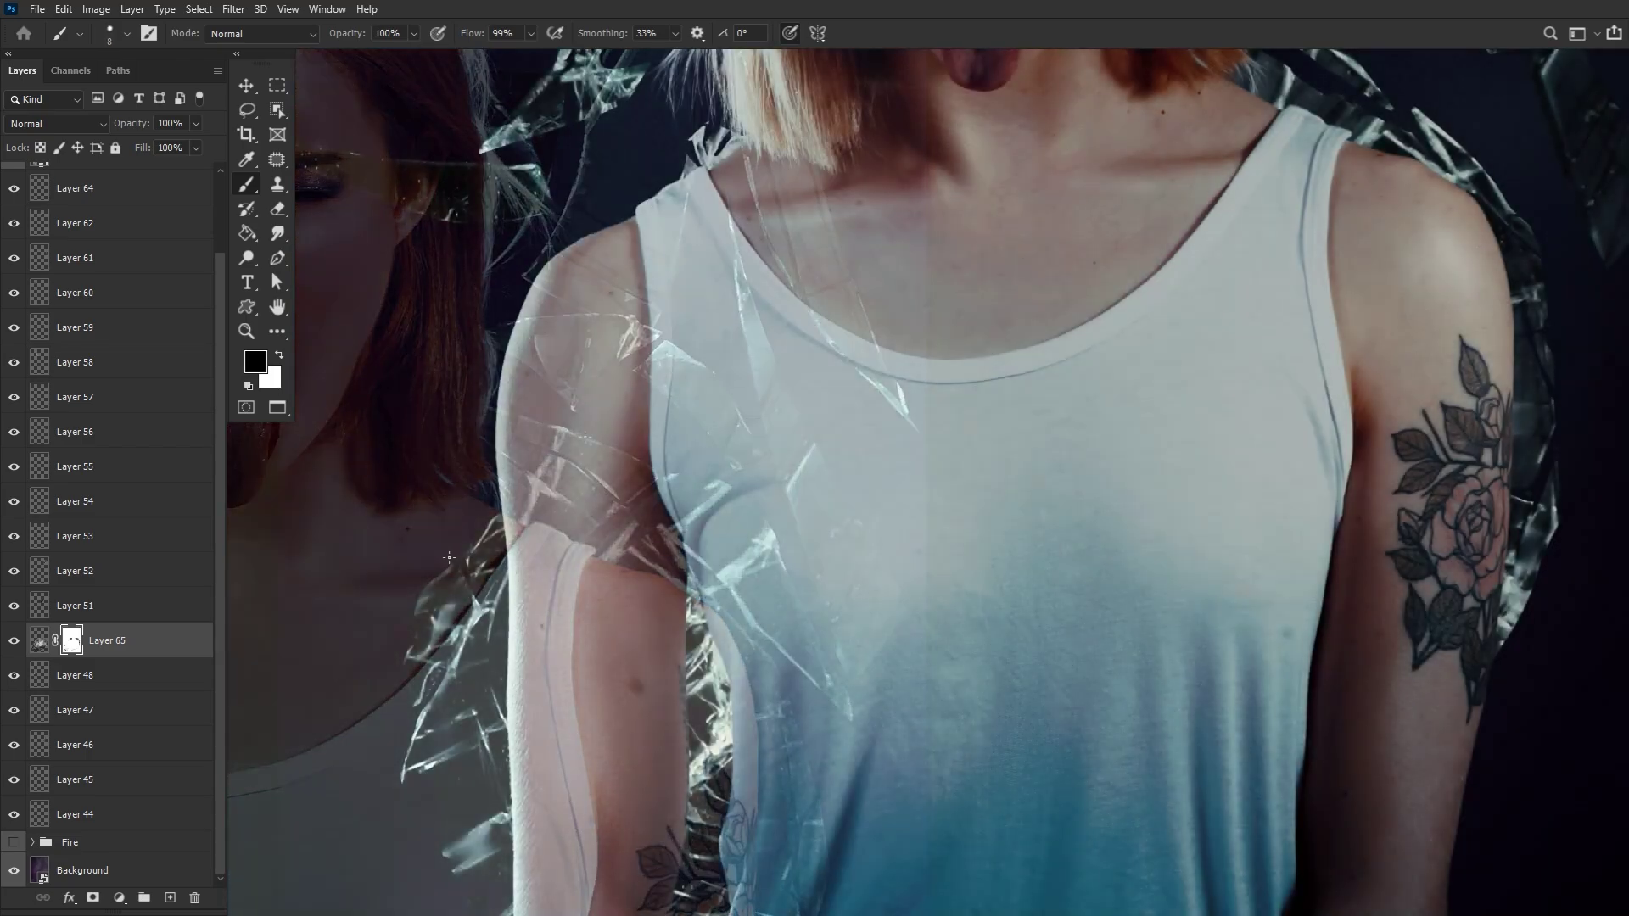
key(z)
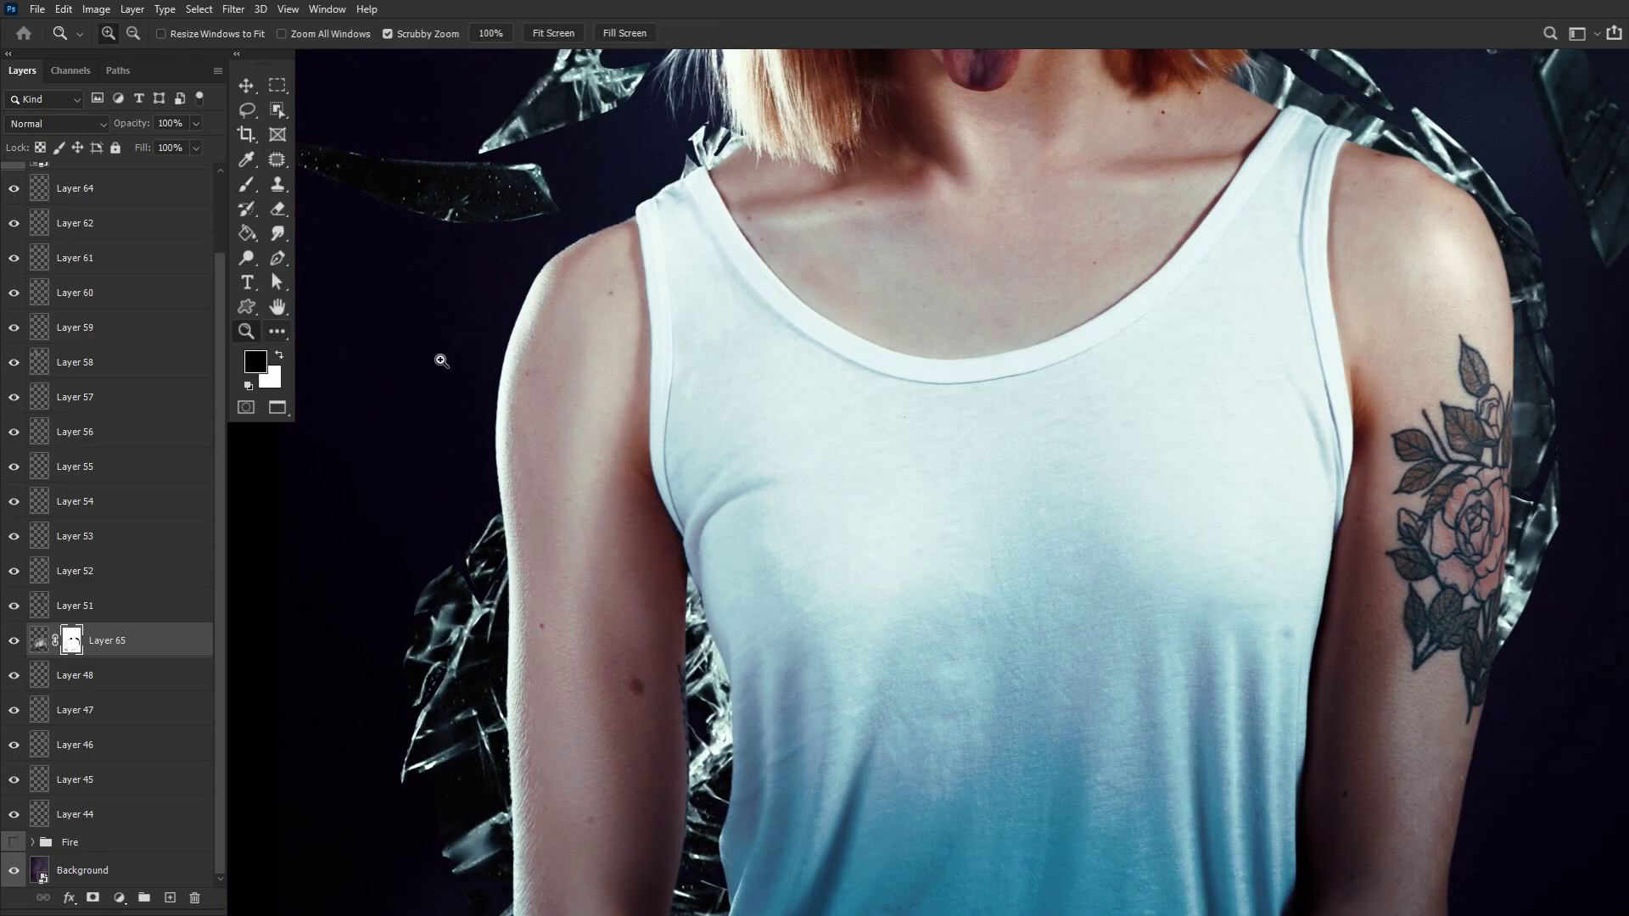
alt+click(747, 436)
click(896, 277)
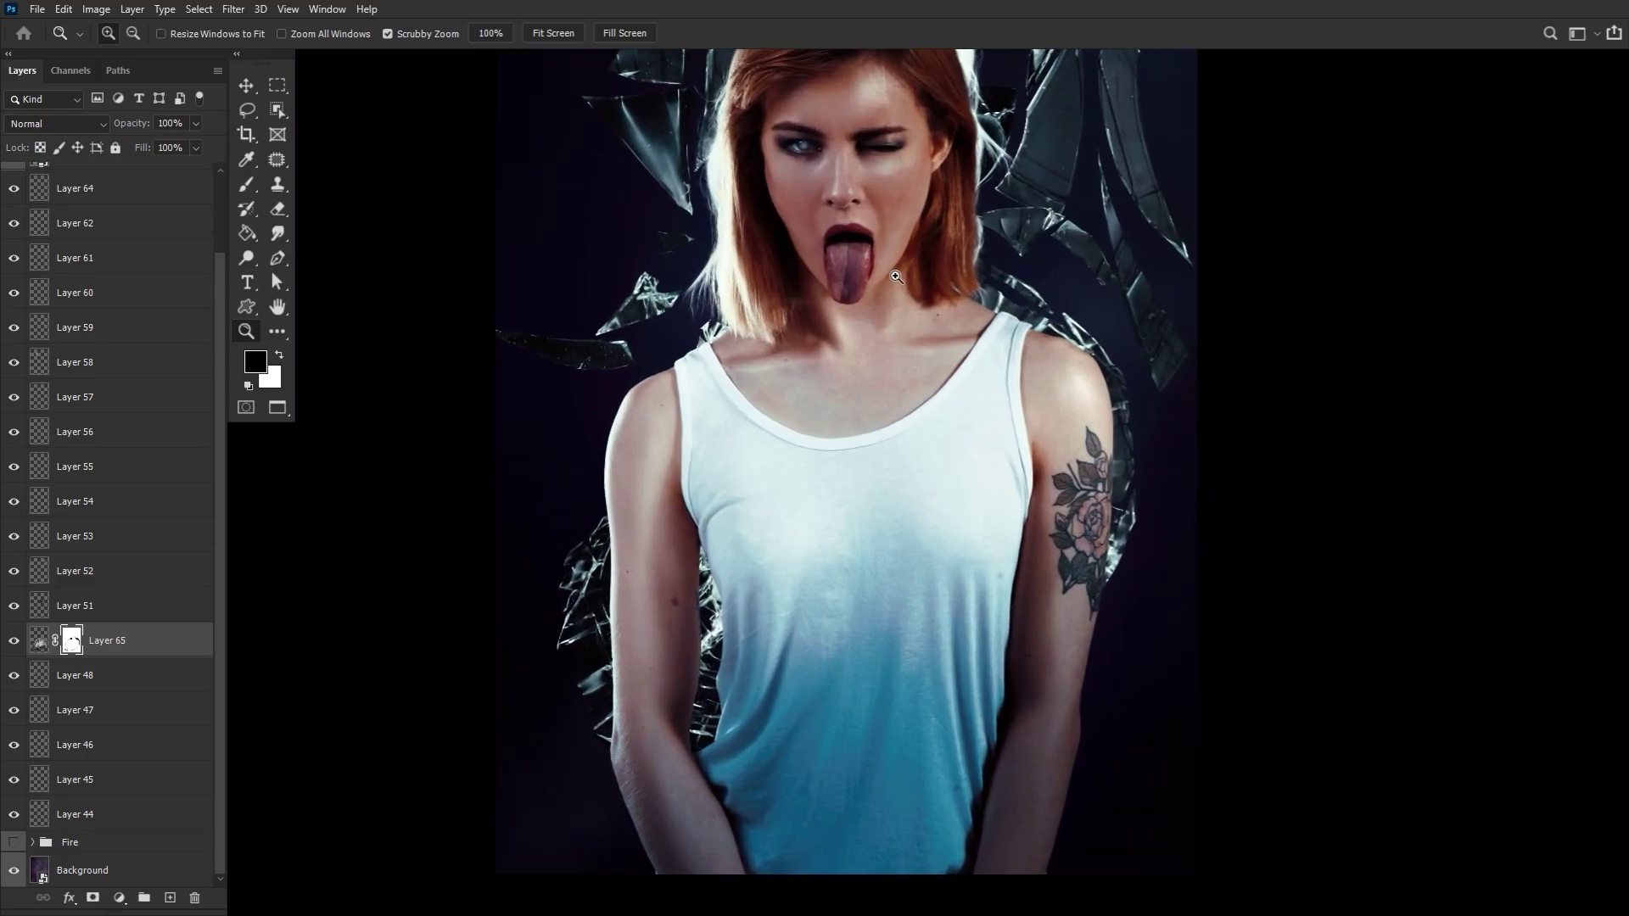
drag(896, 276, 878, 385)
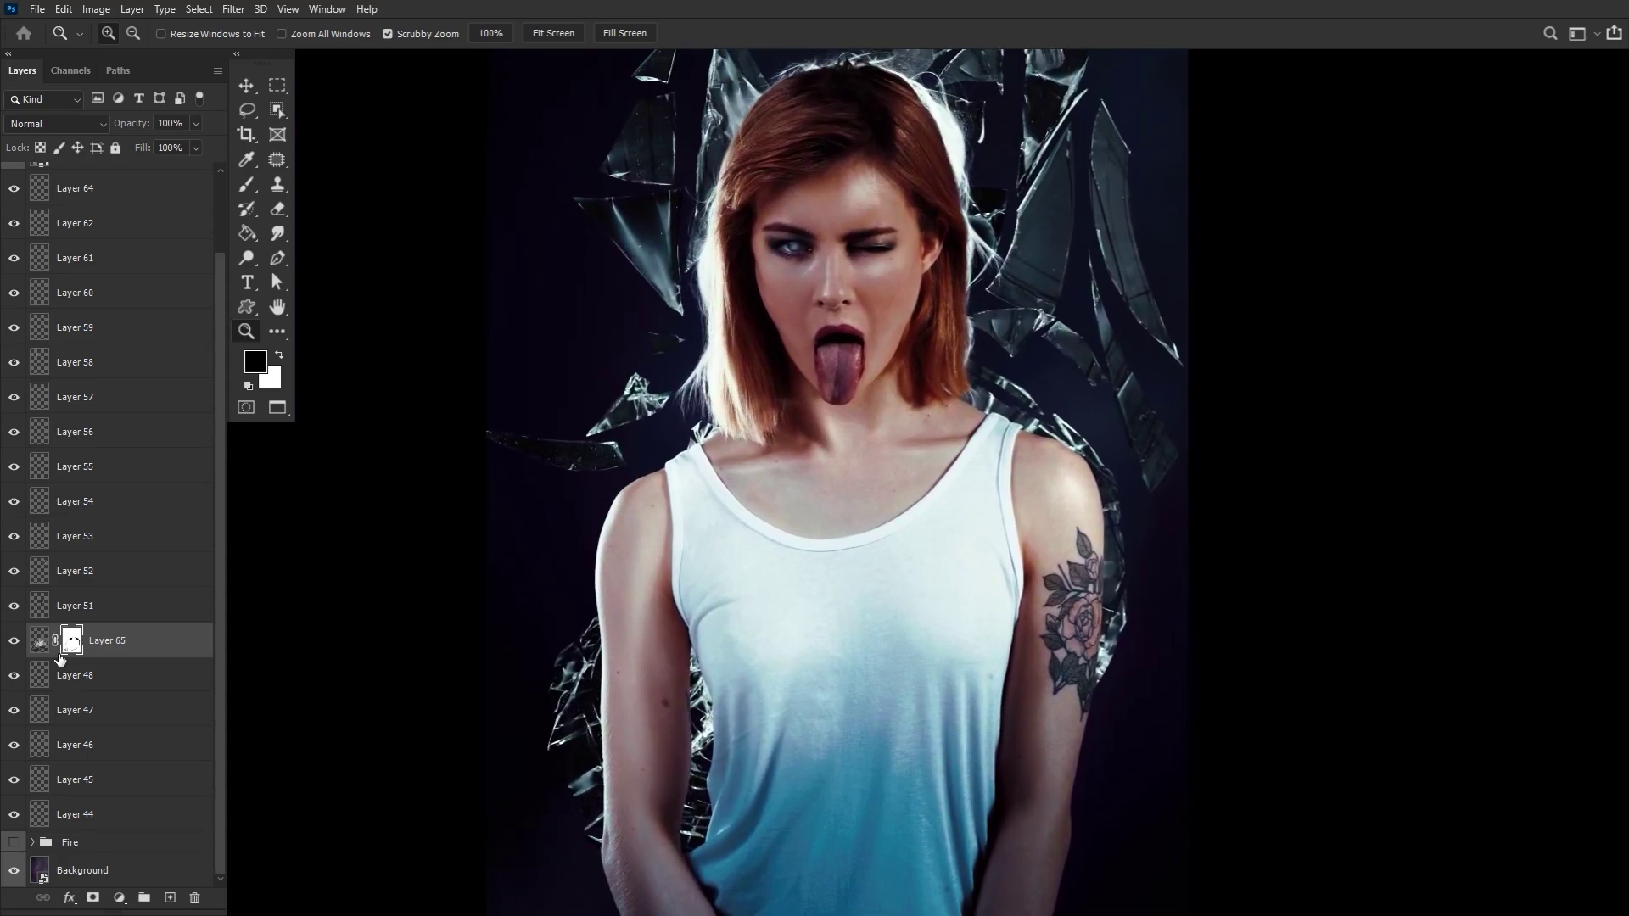
Step: Disable and re-enable Layer 65's mask to compare the result
right_click(60, 647)
click(76, 640)
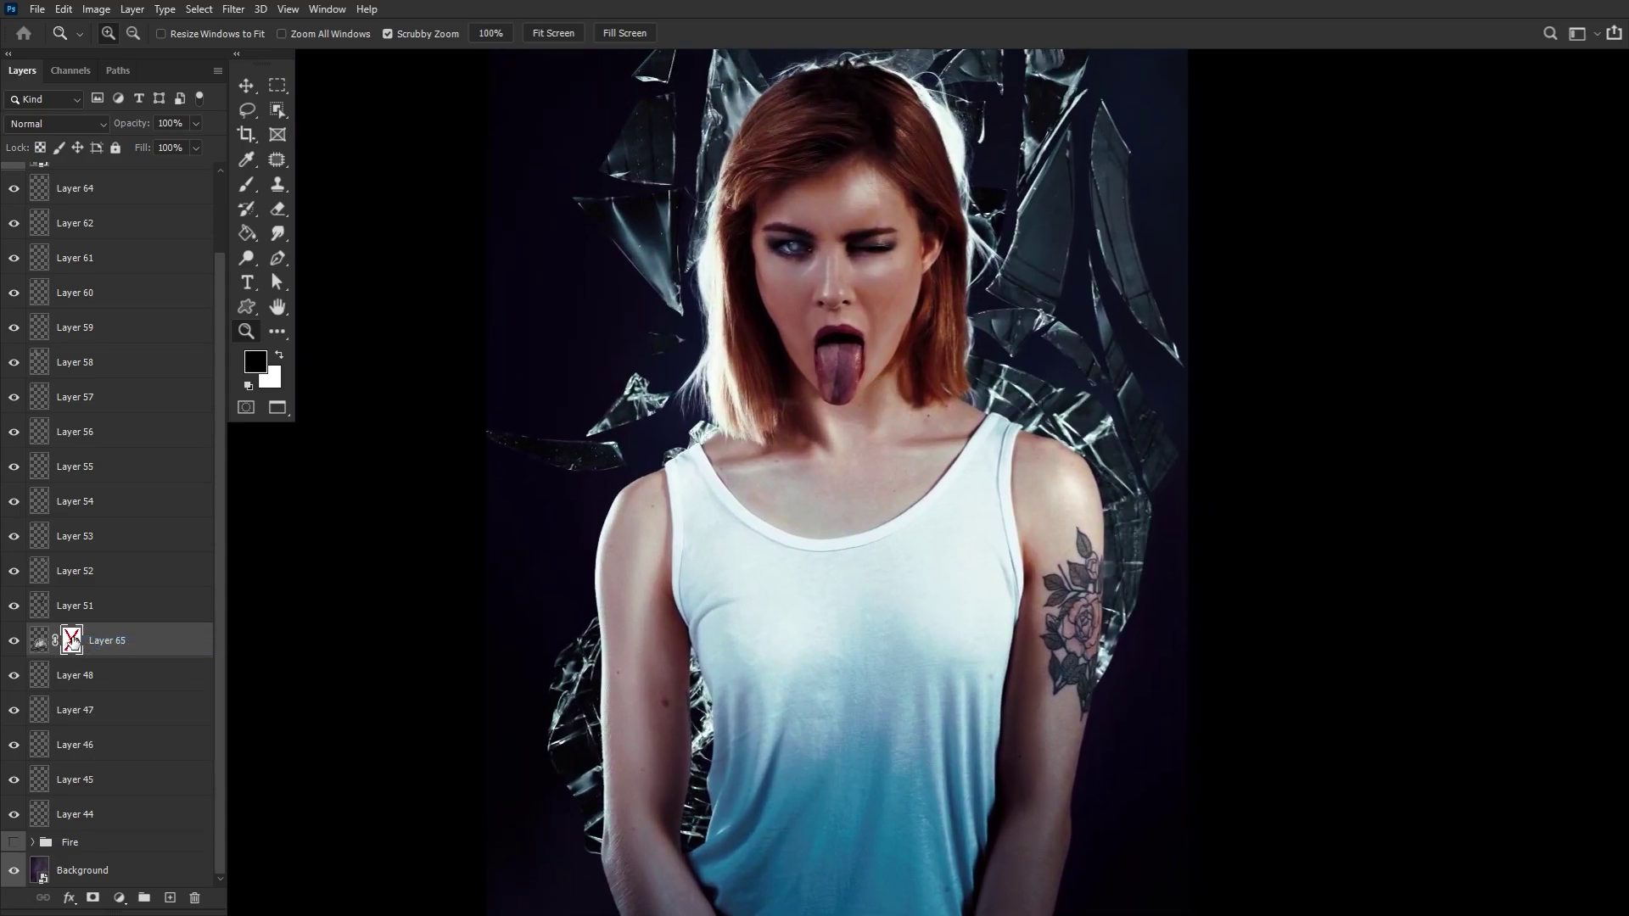
right_click(71, 641)
click(158, 645)
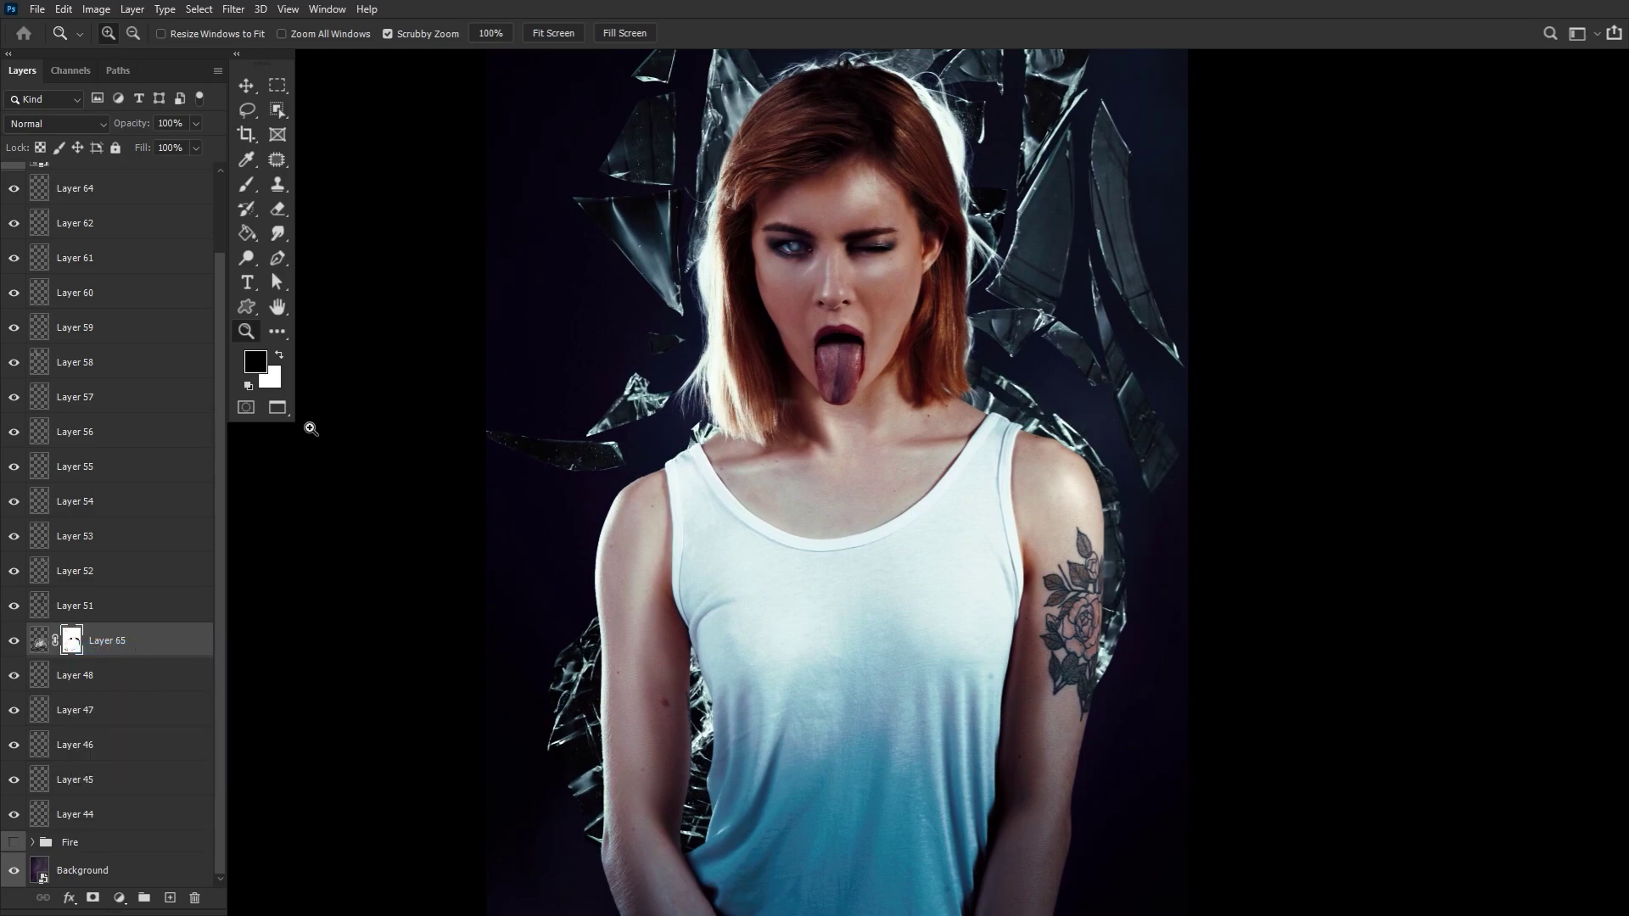
drag(313, 412, 314, 429)
scroll(65, 349, up, 2)
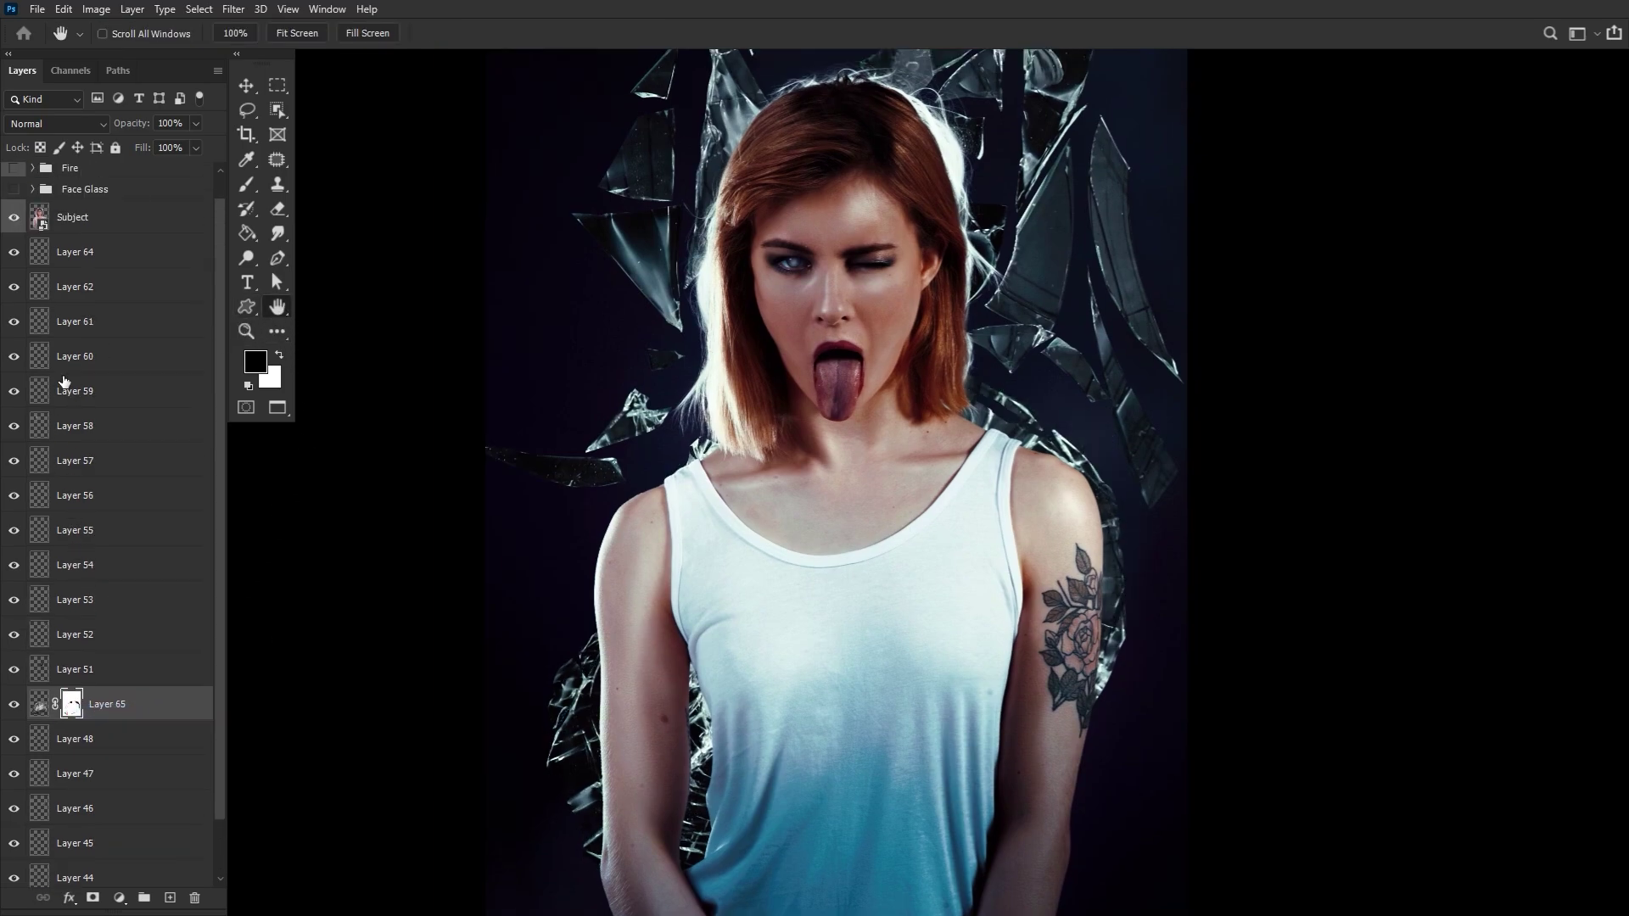
Step: Duplicate the Subject layer and move the copy just above Layer 45
click(95, 224)
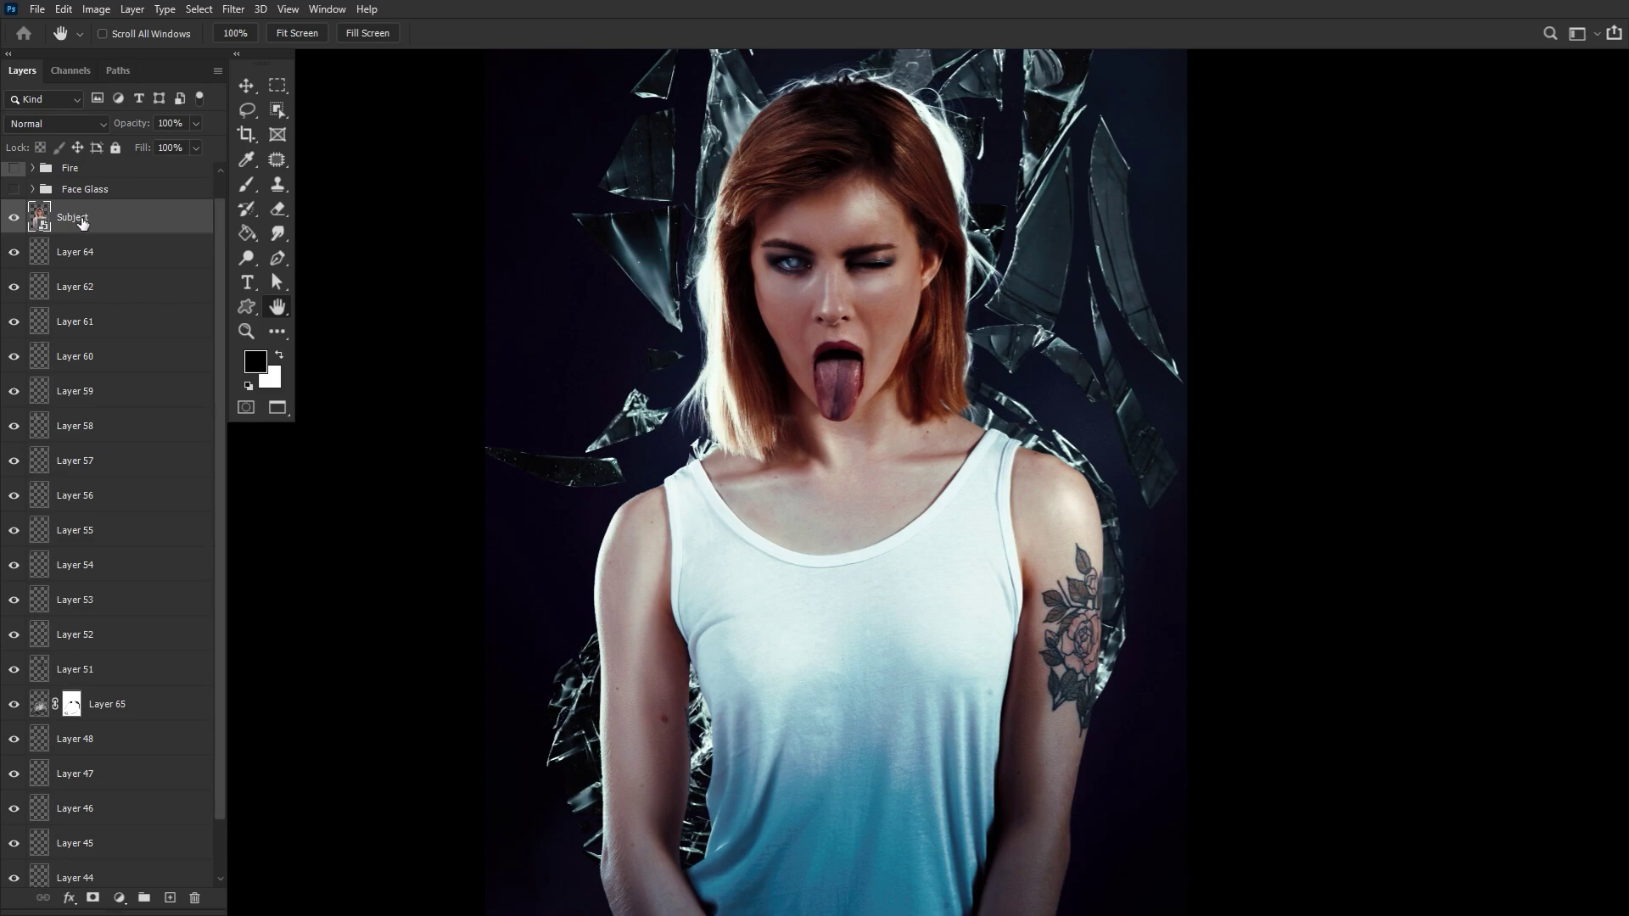
alt+drag(106, 224, 123, 253)
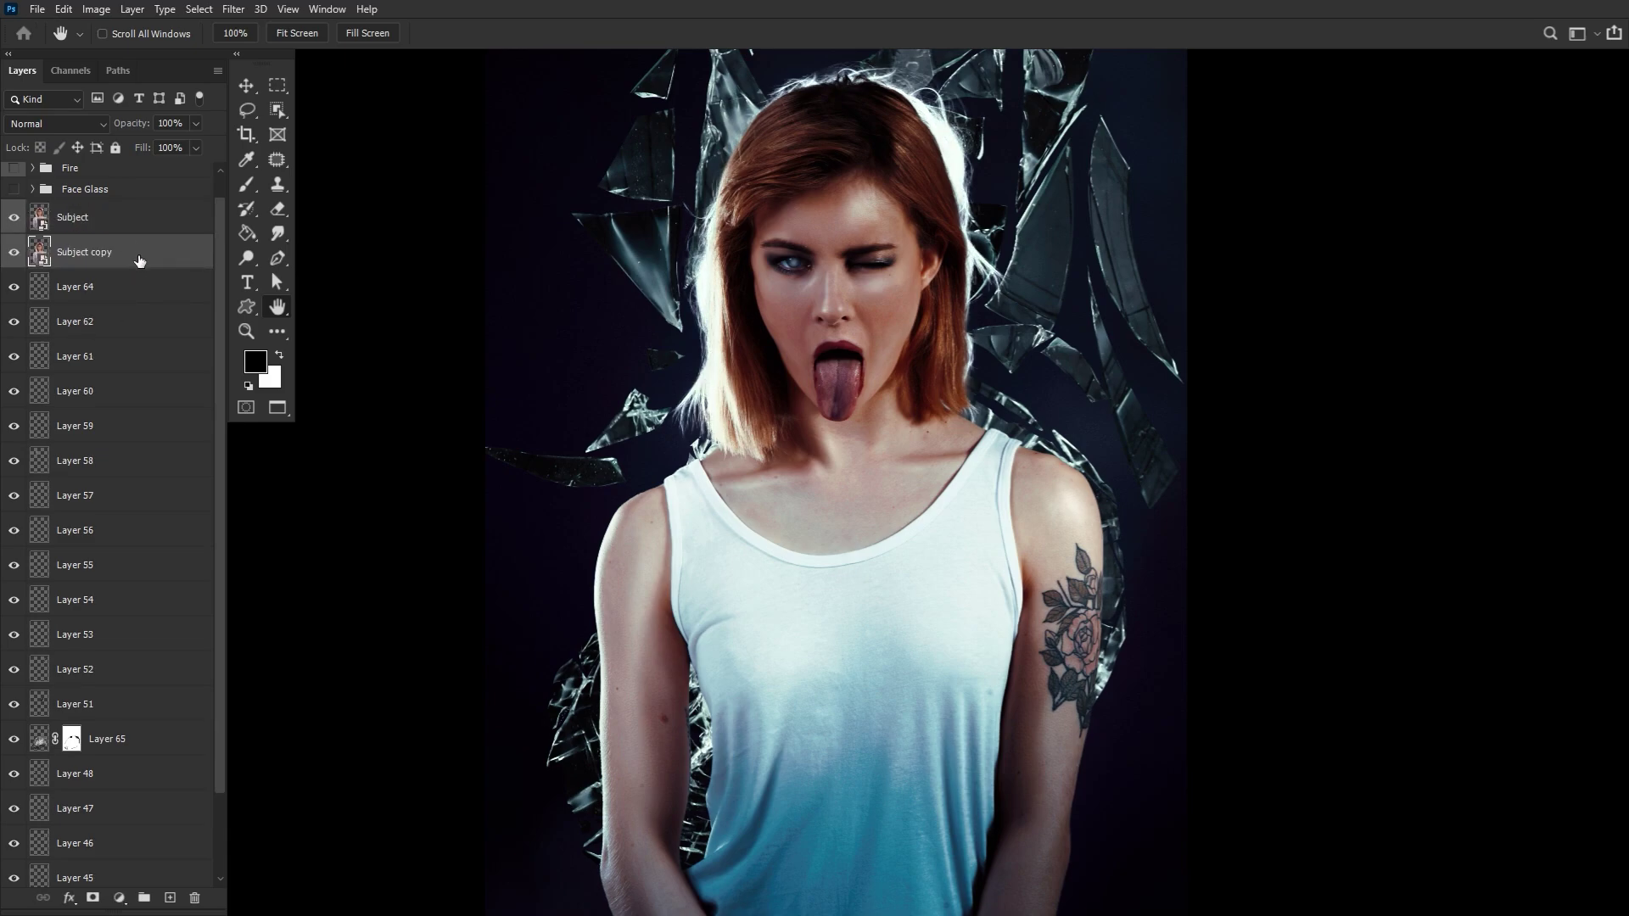
drag(509, 327, 444, 459)
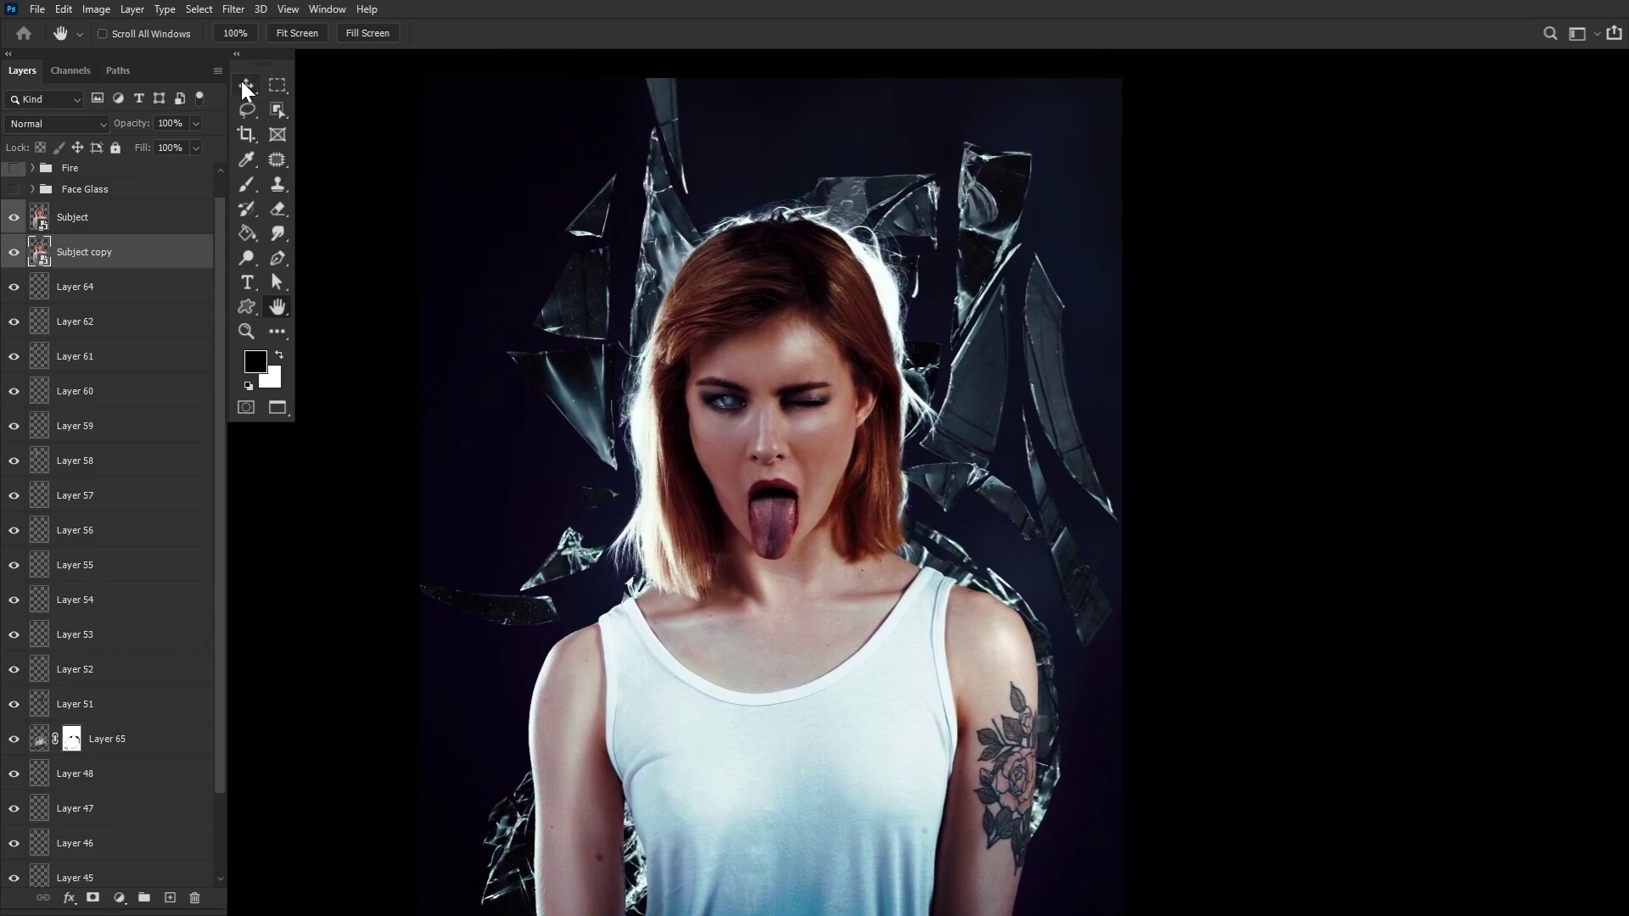
click(244, 84)
click(575, 410)
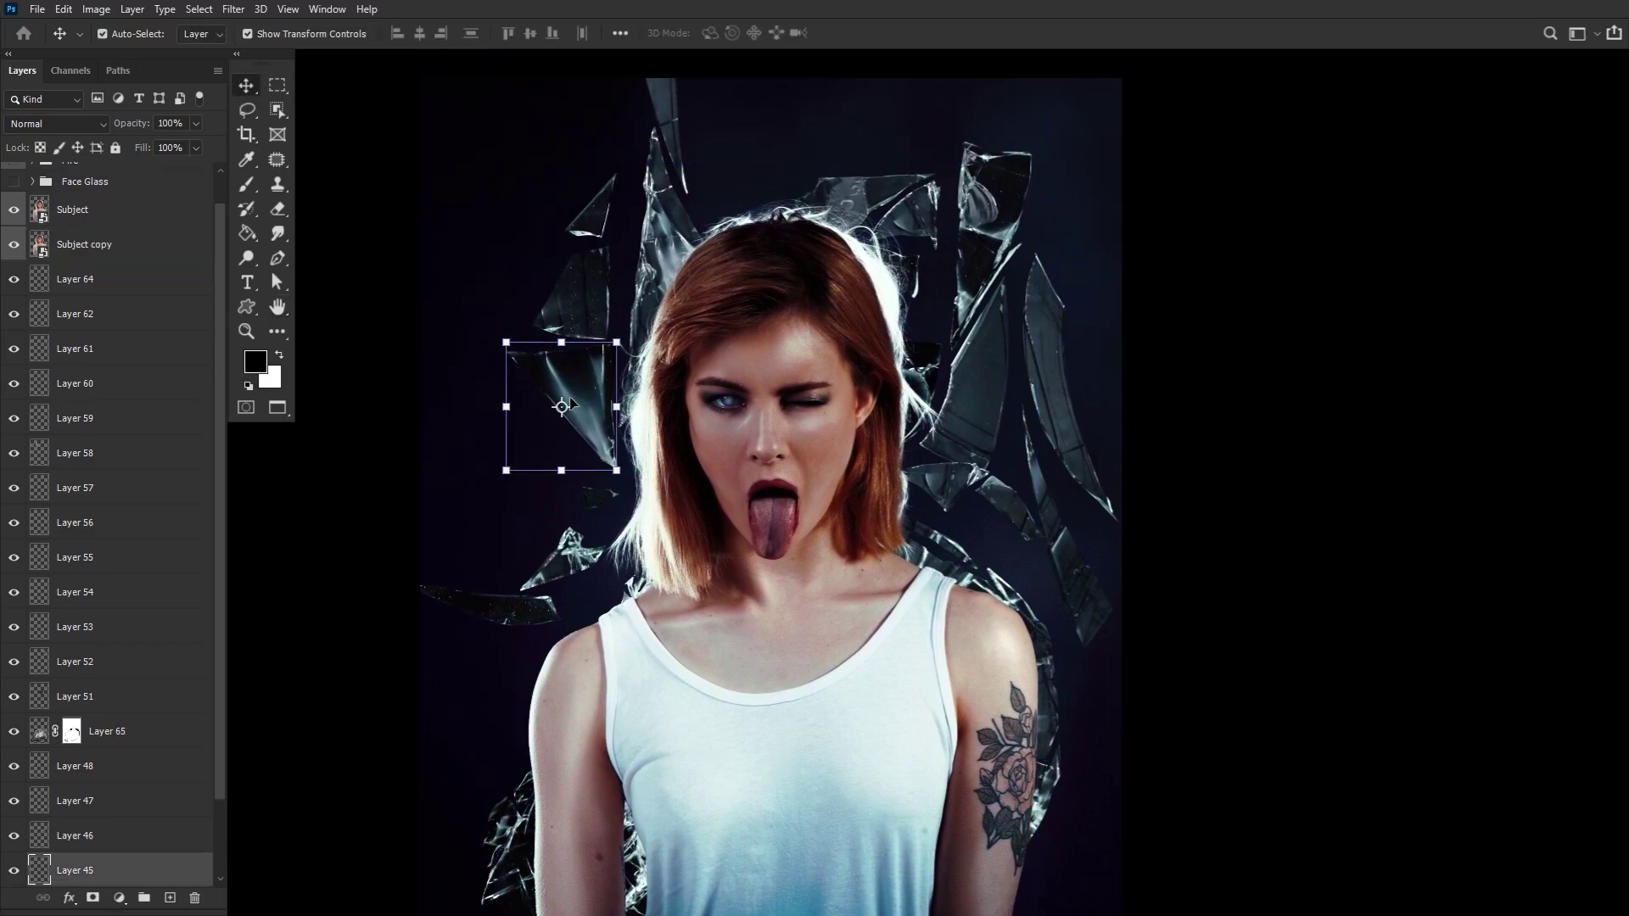
drag(105, 263, 162, 864)
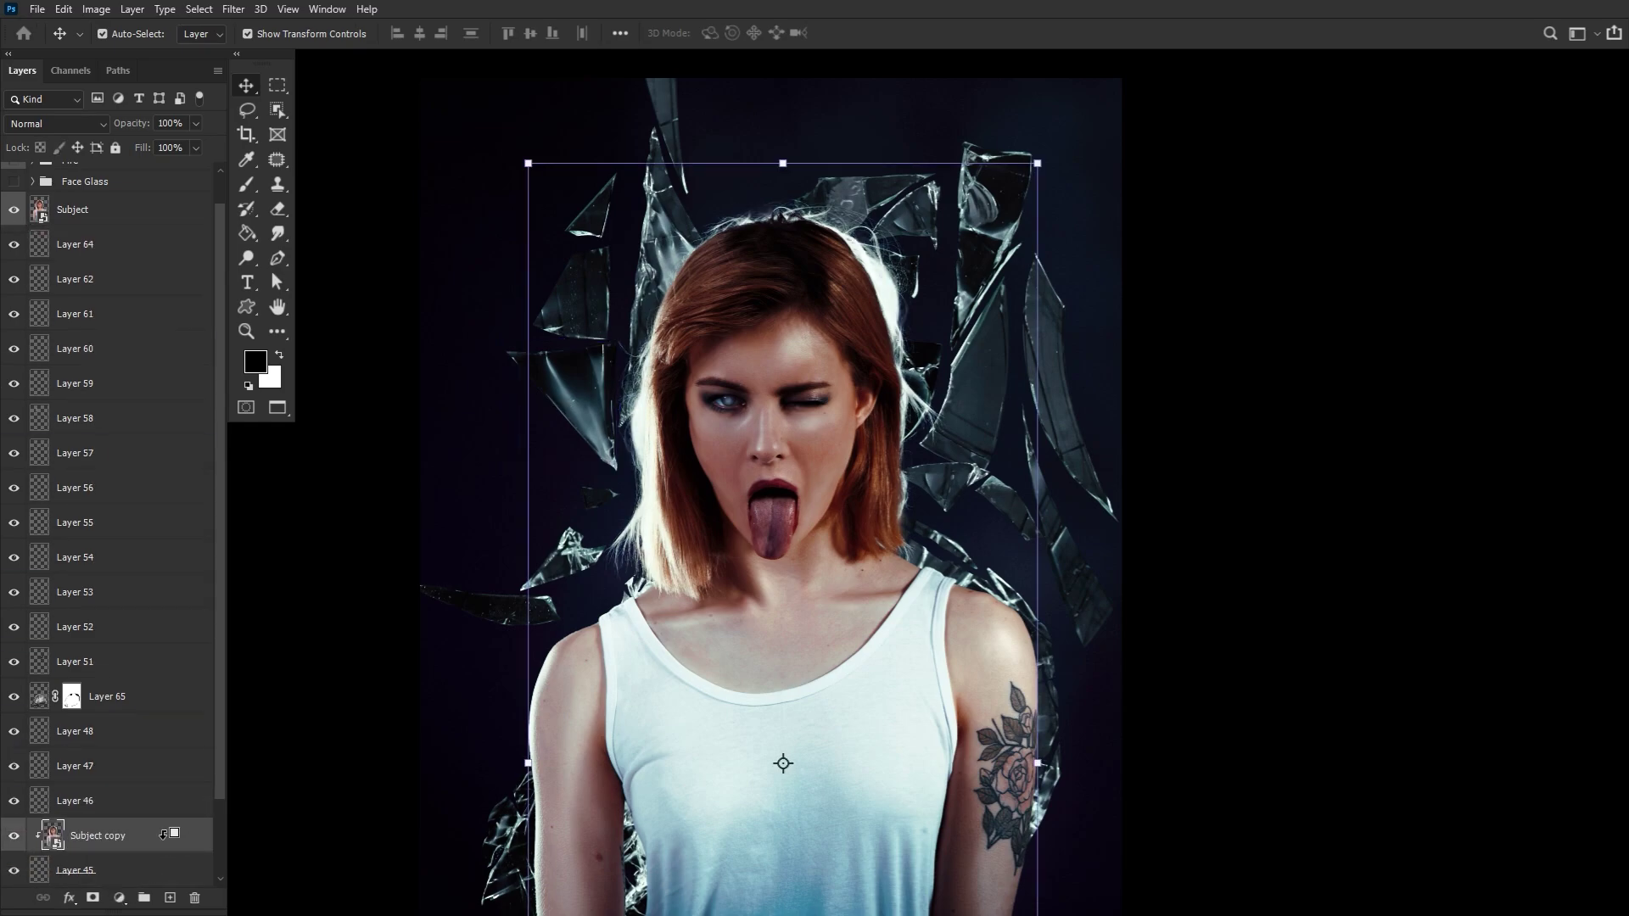
Step: Set the Subject copy to Screen at 49% opacity and shift it into place
click(80, 127)
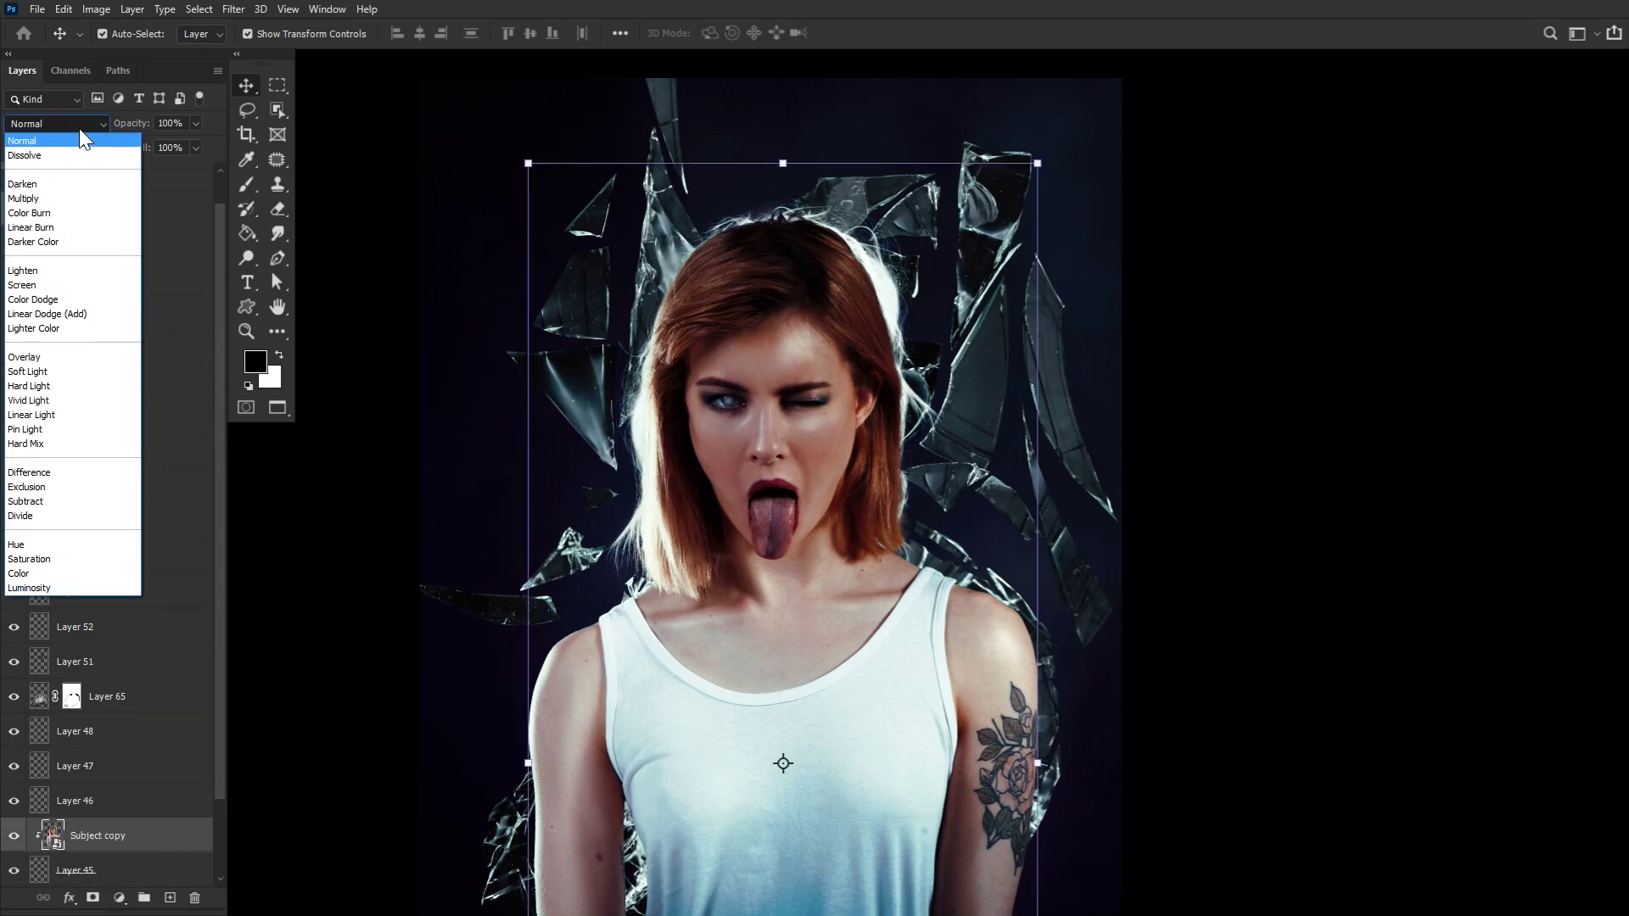
click(44, 285)
drag(136, 124, 109, 124)
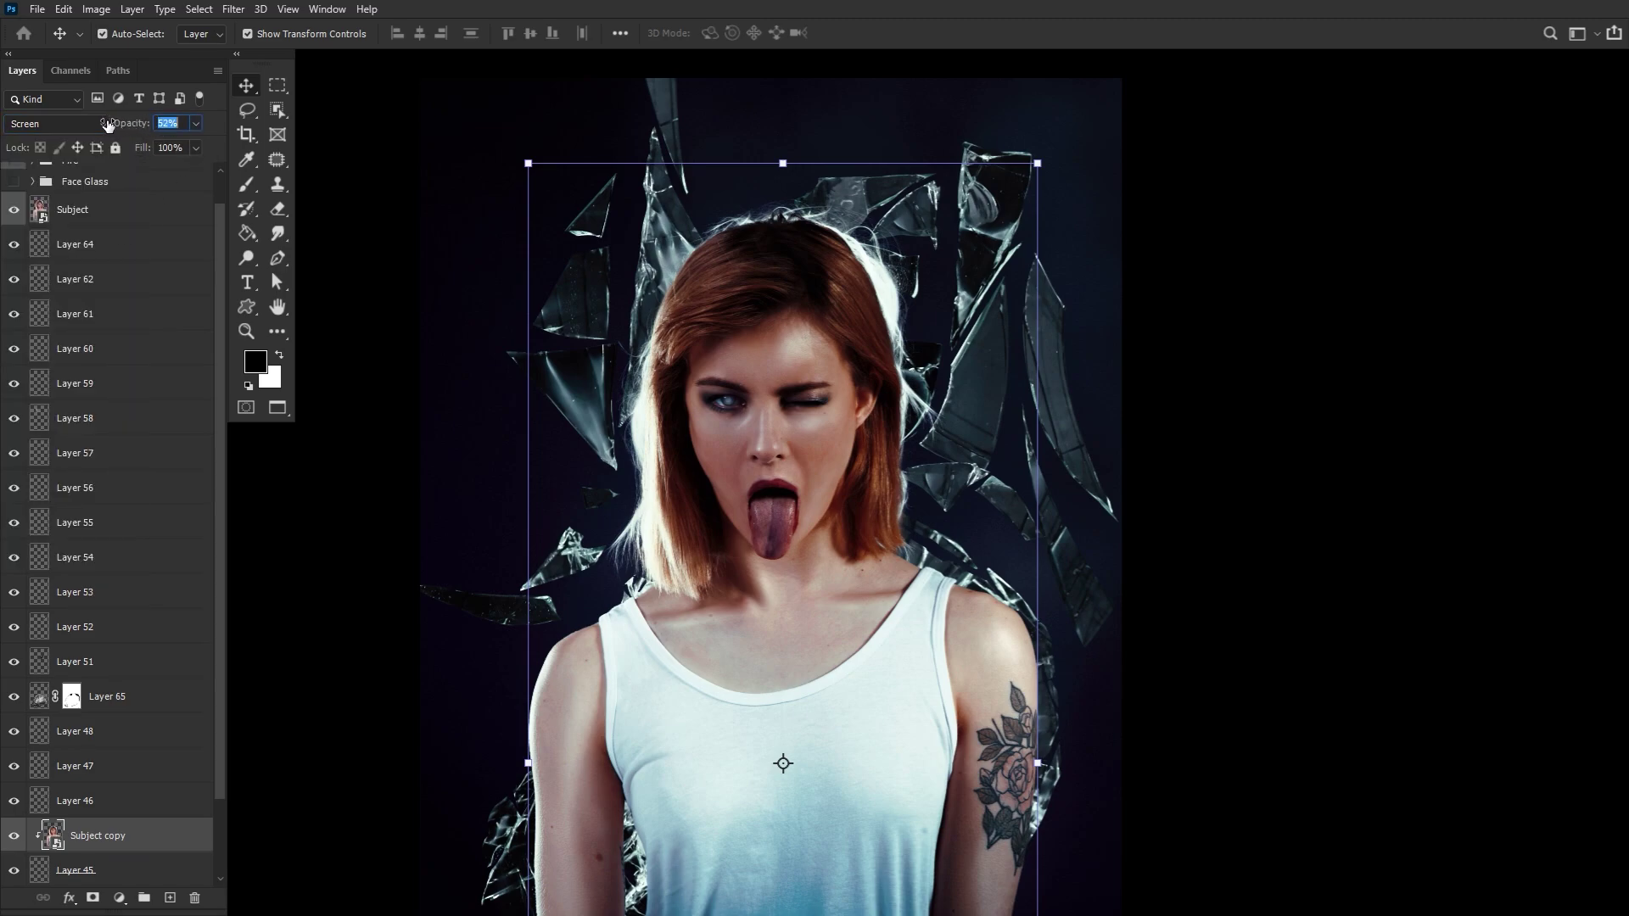
key(Return)
click(102, 34)
mouse_move(665, 347)
mouse_down()
mouse_move(596, 360)
mouse_move(640, 382)
mouse_up()
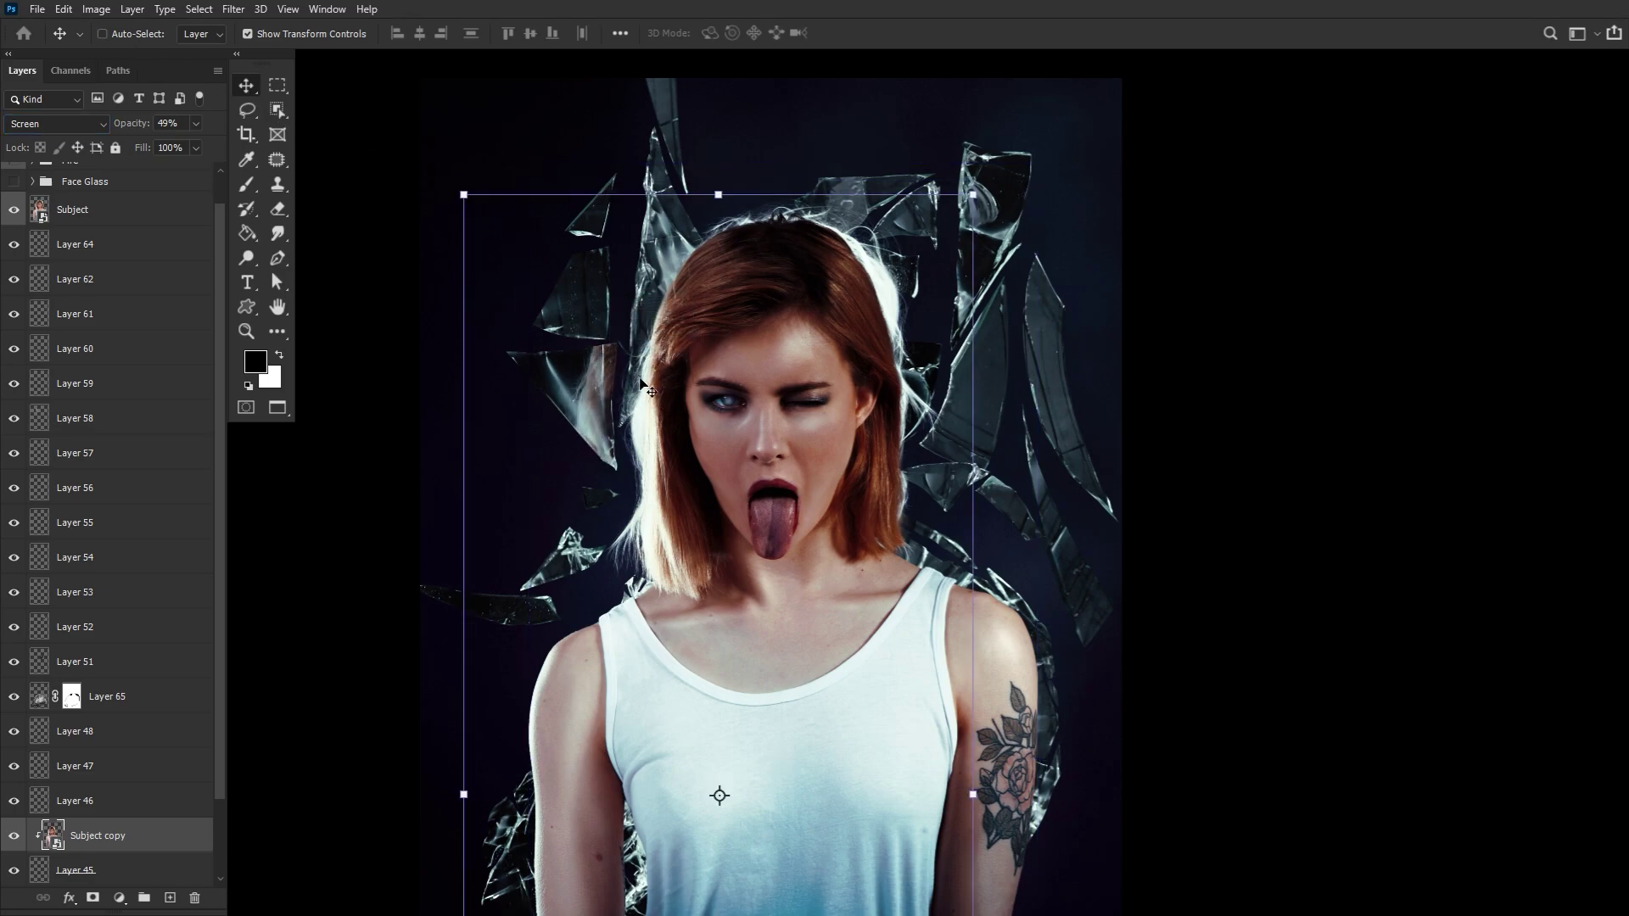
Step: Add Subject copies 2–7 beside shard Layers 58, 62, 54, 52 and 51
click(102, 33)
click(674, 271)
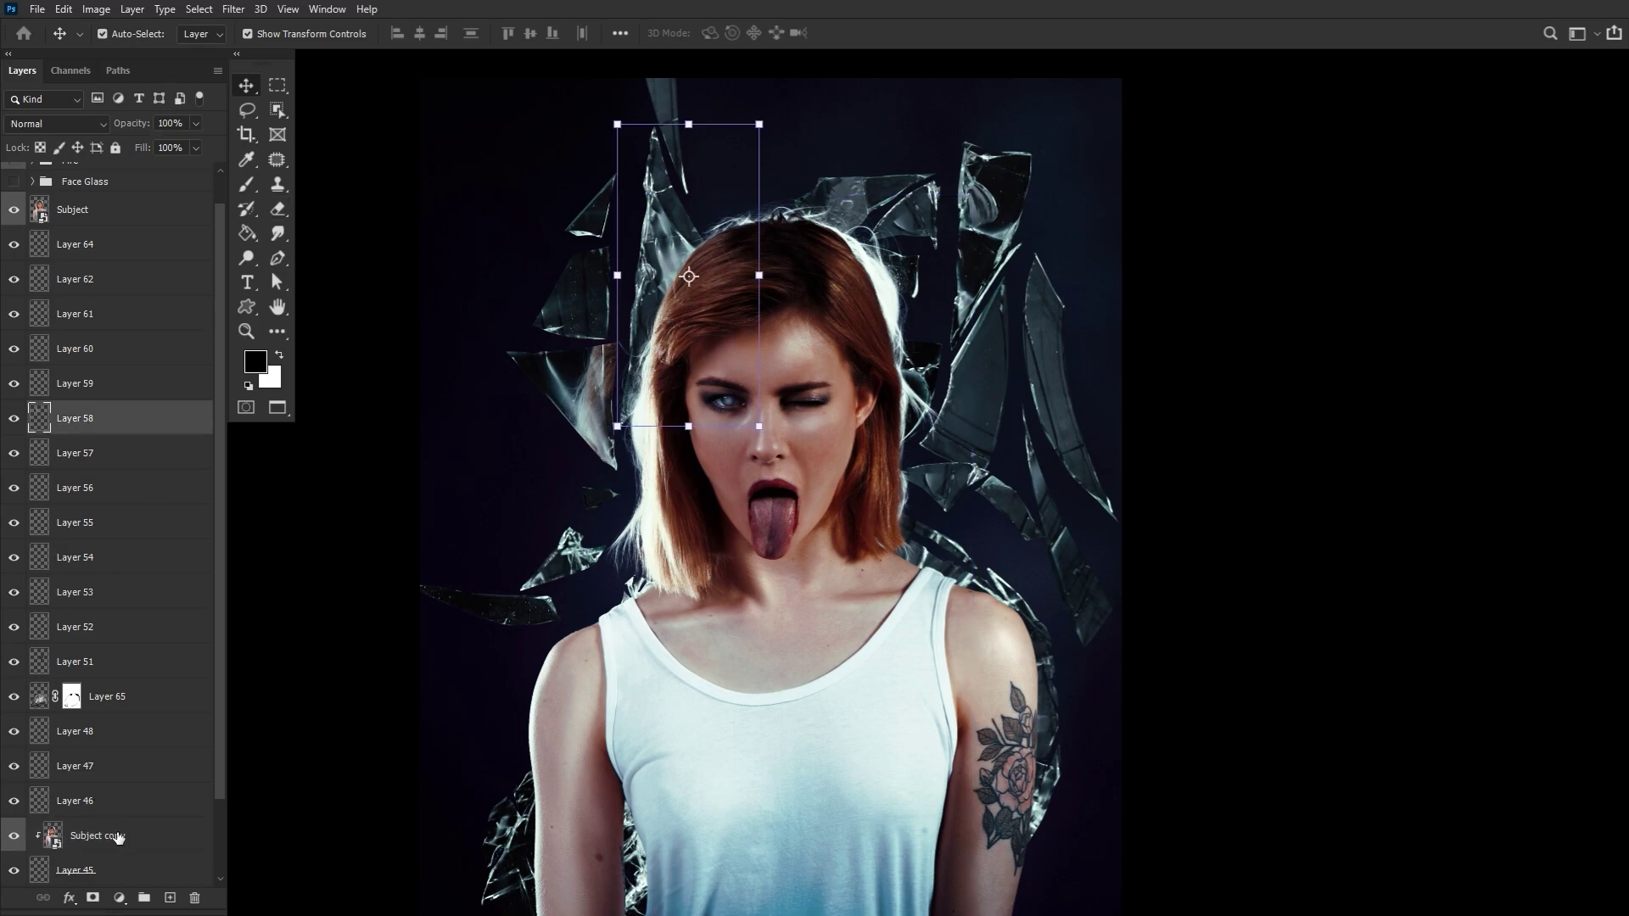
drag(118, 839, 119, 402)
drag(605, 133, 703, 219)
mouse_move(101, 418)
mouse_down()
mouse_move(109, 283)
mouse_move(102, 644)
mouse_up()
drag(103, 451, 103, 504)
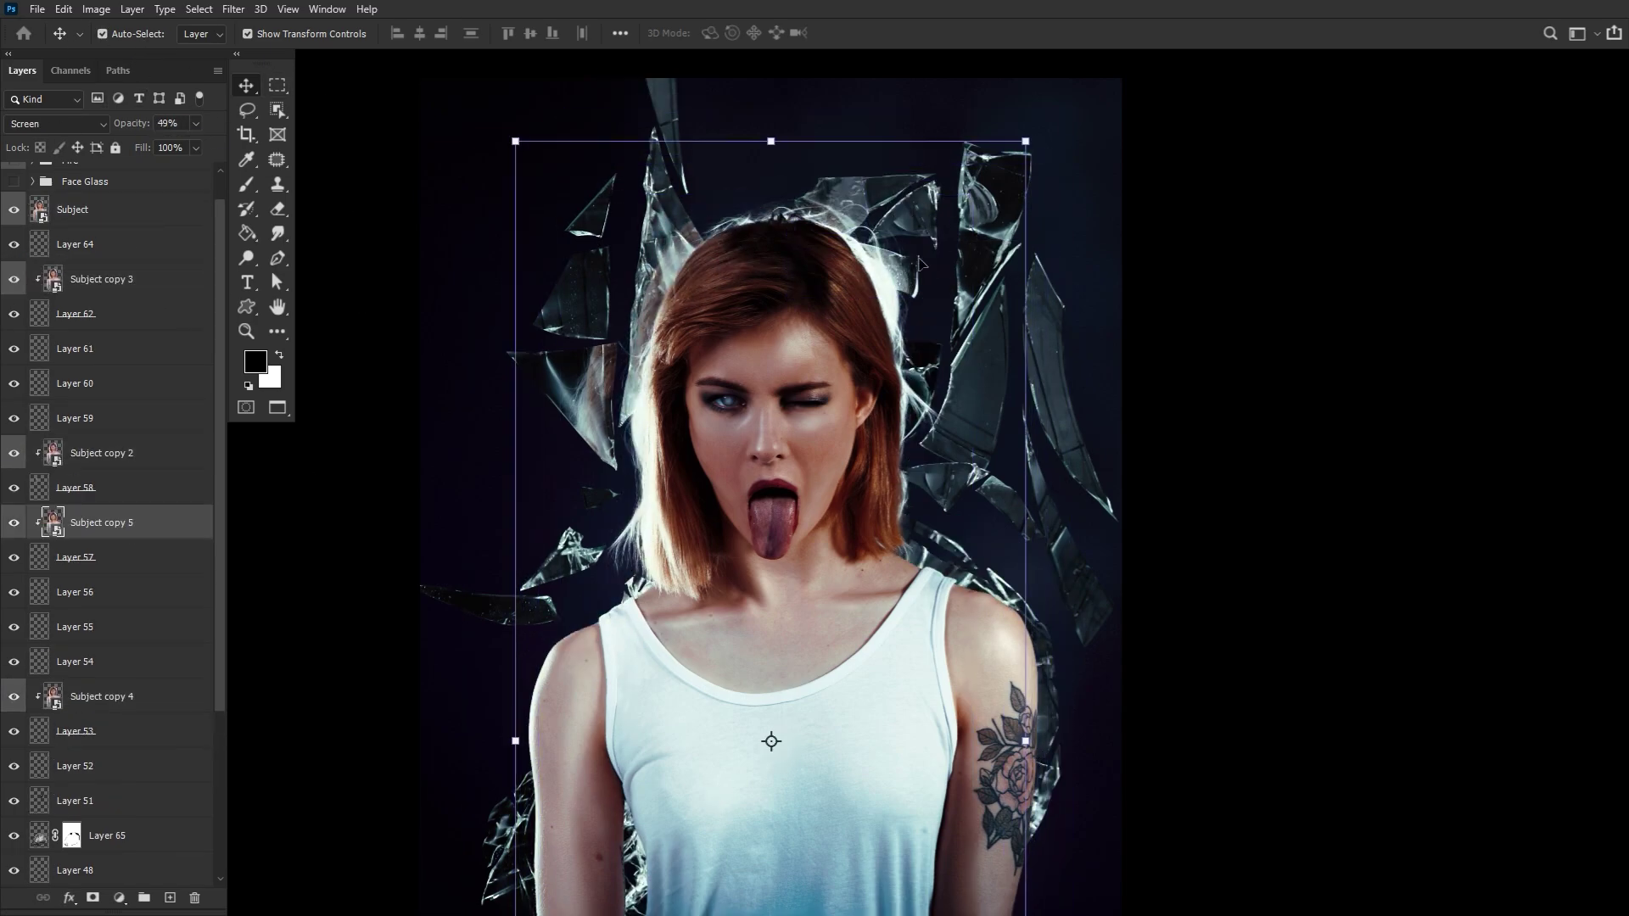
drag(911, 260, 768, 300)
drag(102, 521, 102, 783)
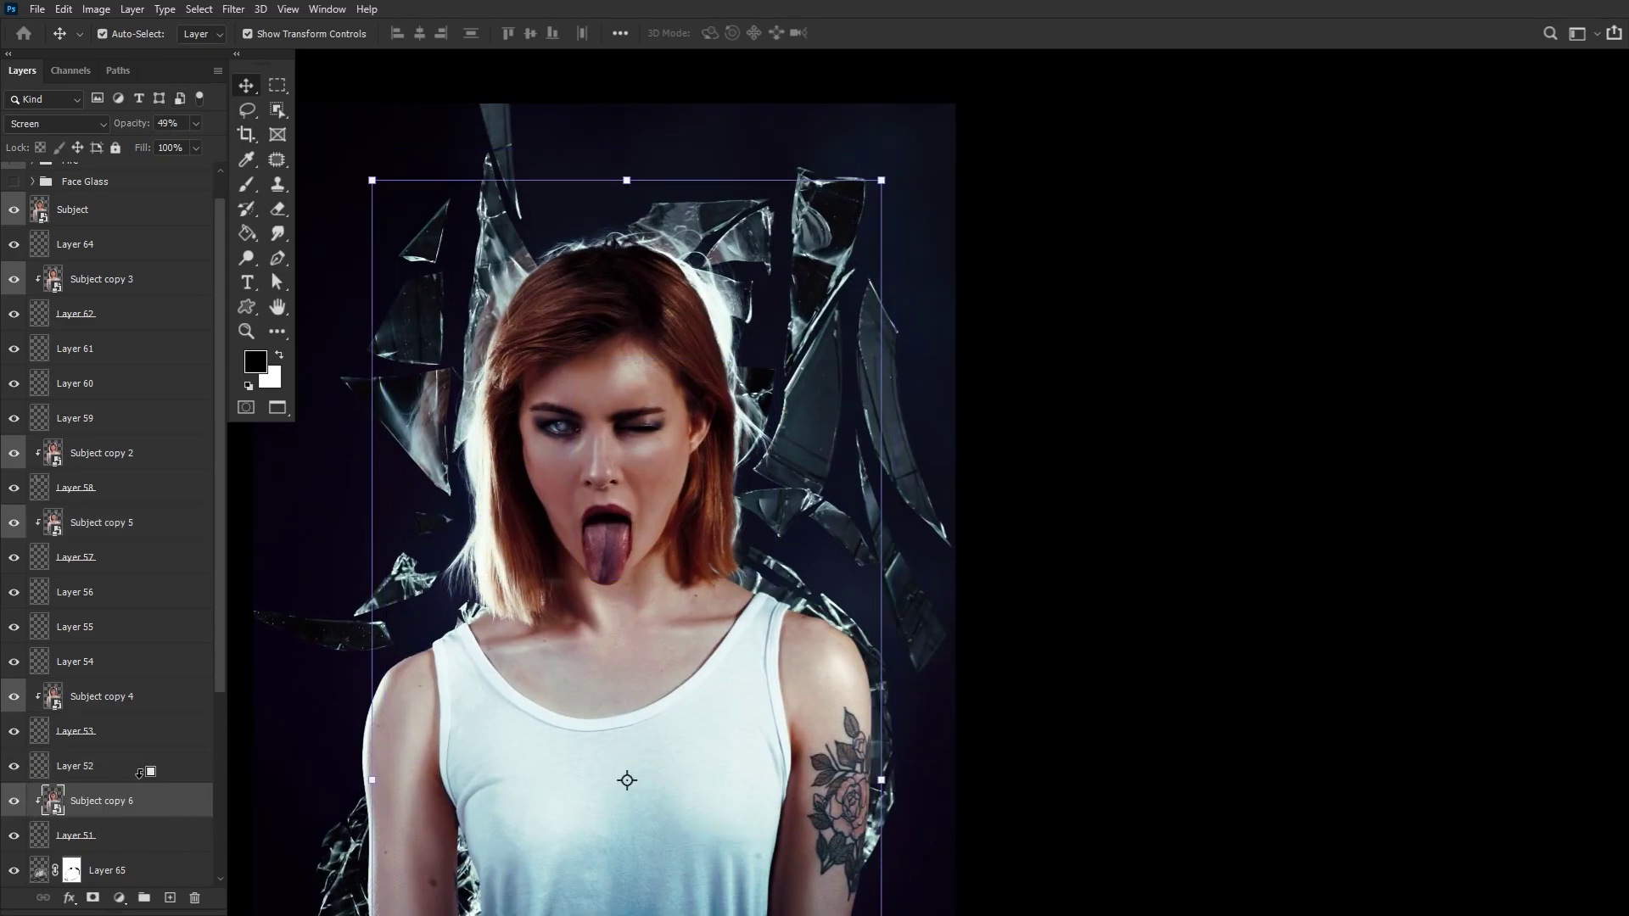
drag(789, 713, 885, 494)
drag(103, 801, 103, 847)
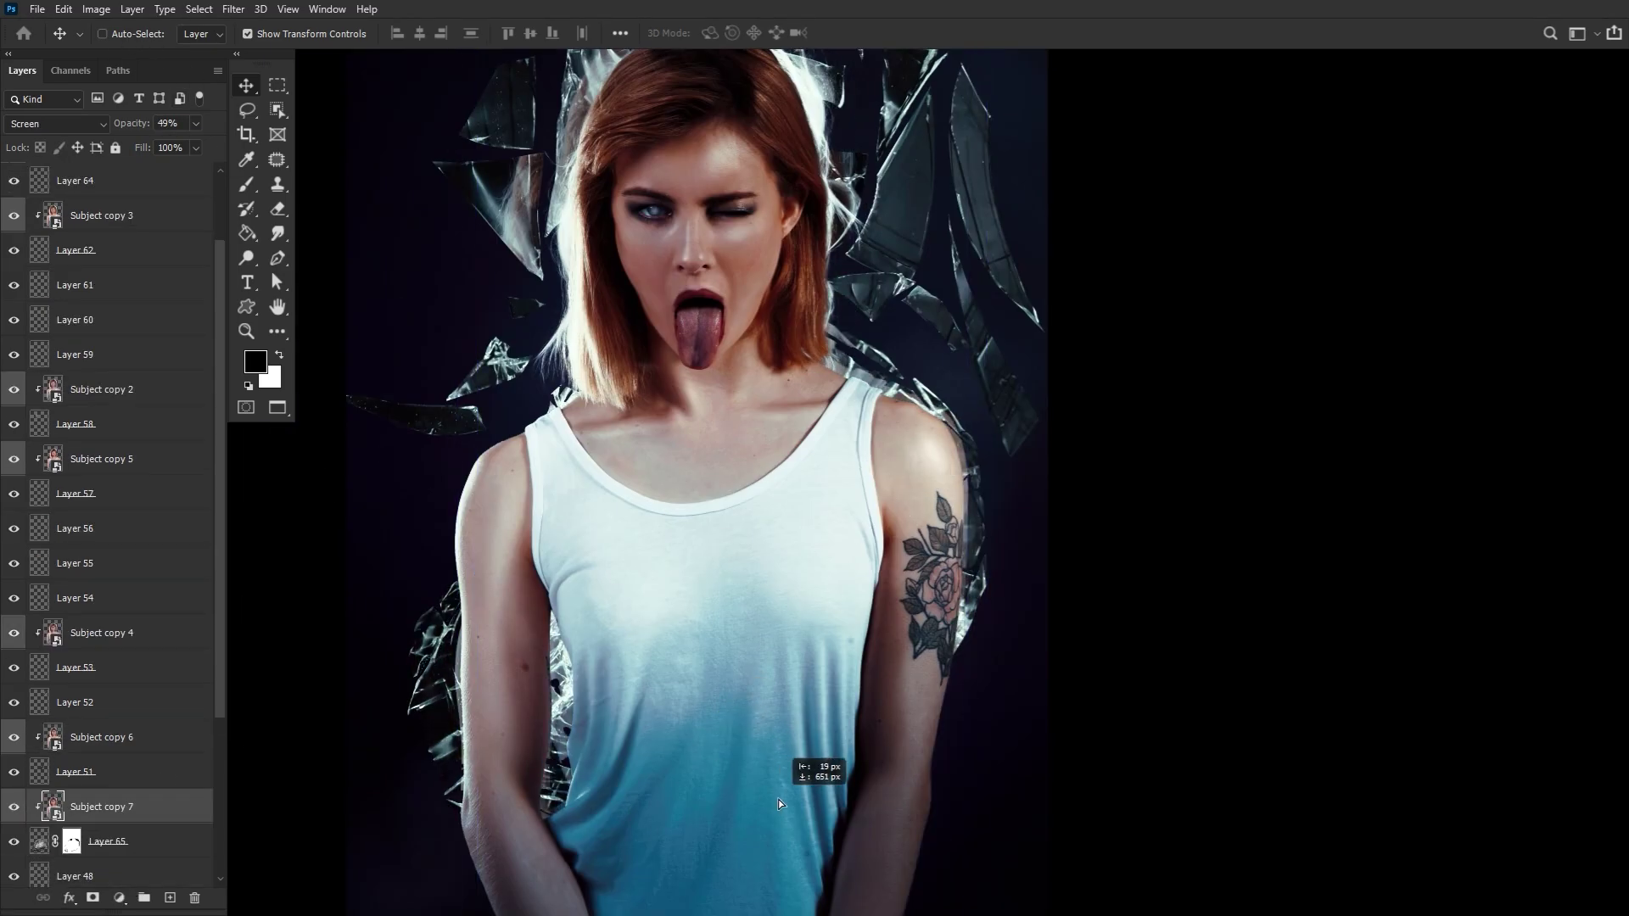
Step: Add Subject copies 8–11 among the shard layers, including above Layer 59
mouse_move(778, 799)
mouse_down()
mouse_move(765, 625)
mouse_move(740, 753)
mouse_up()
drag(101, 842, 102, 363)
drag(750, 532, 868, 578)
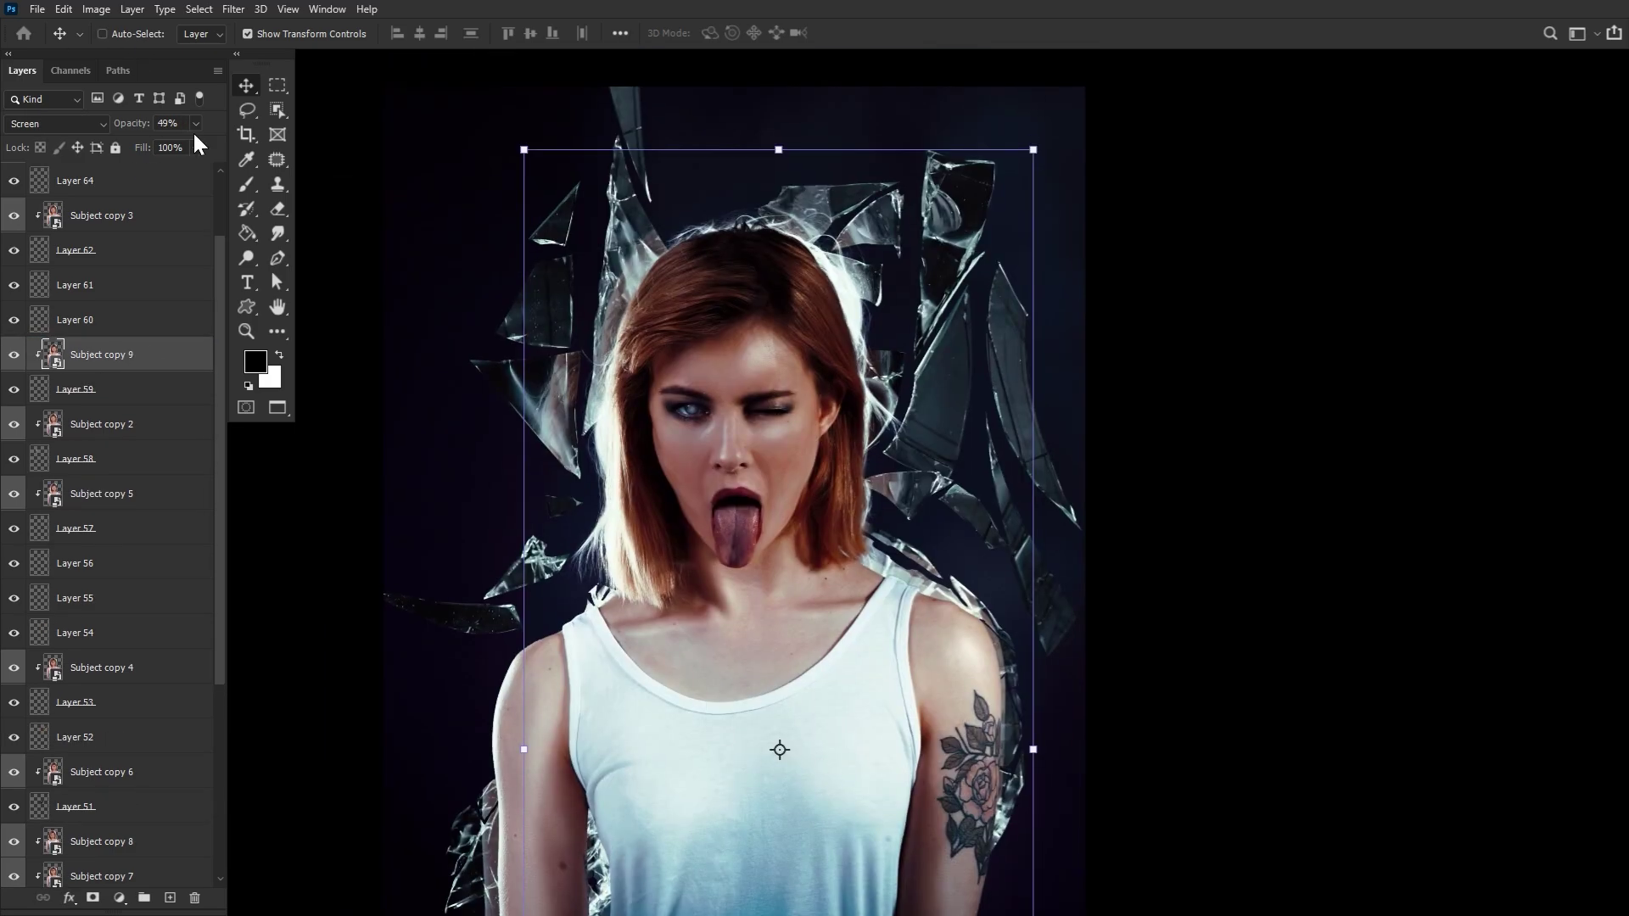
mouse_move(102, 355)
mouse_down()
mouse_move(103, 828)
mouse_move(102, 514)
mouse_up()
drag(534, 636, 514, 619)
drag(674, 695, 648, 496)
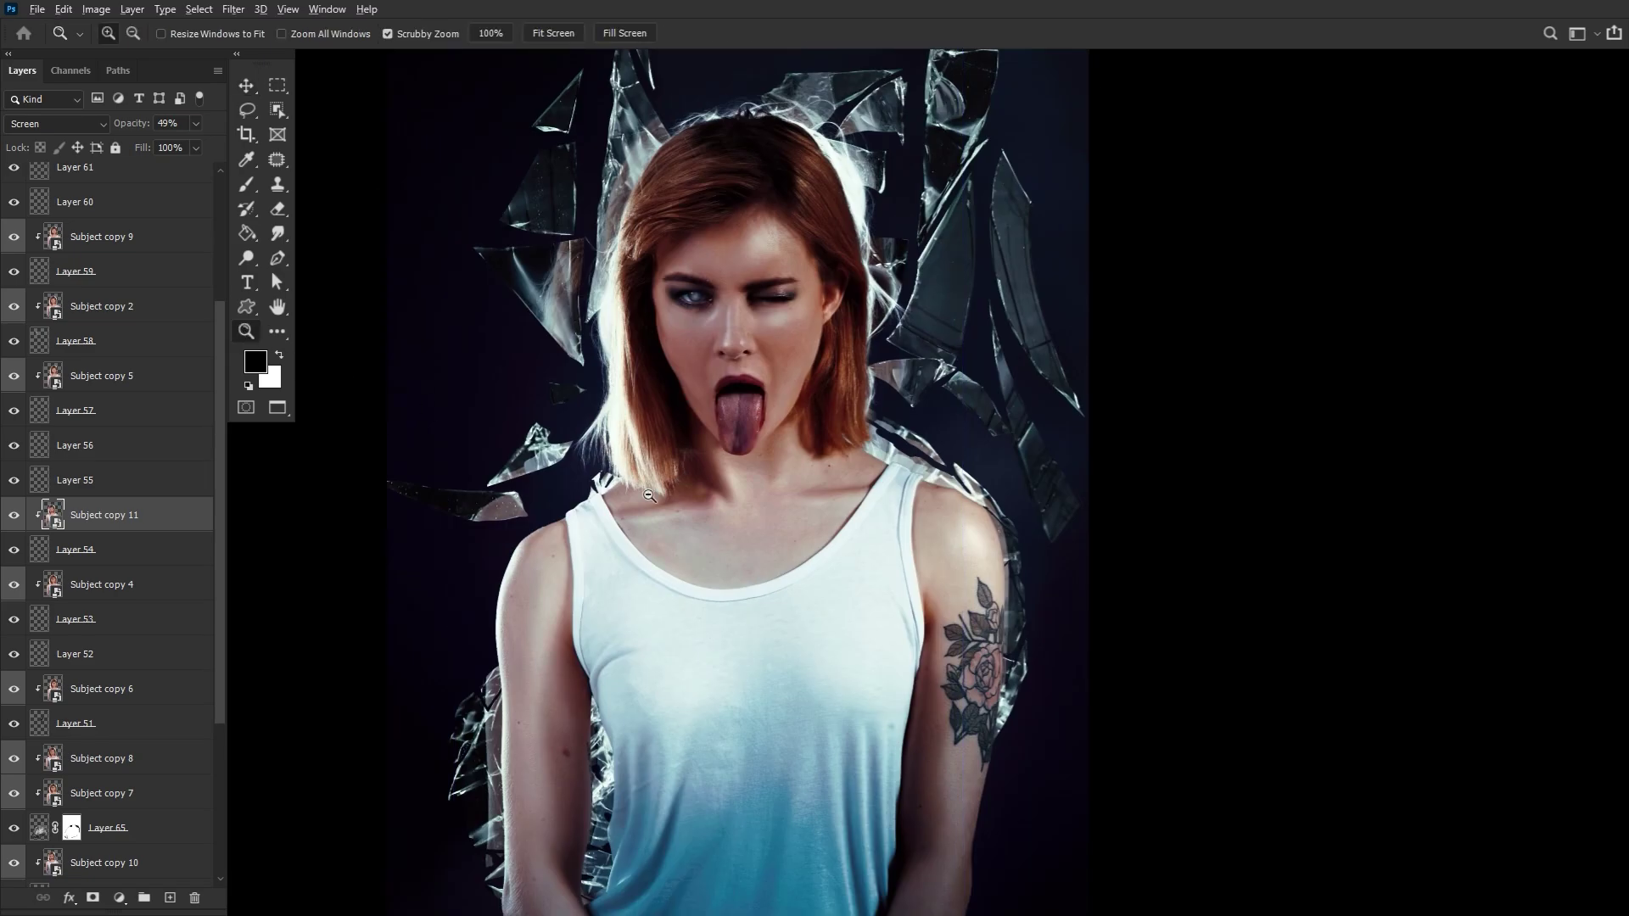
alt+click(648, 496)
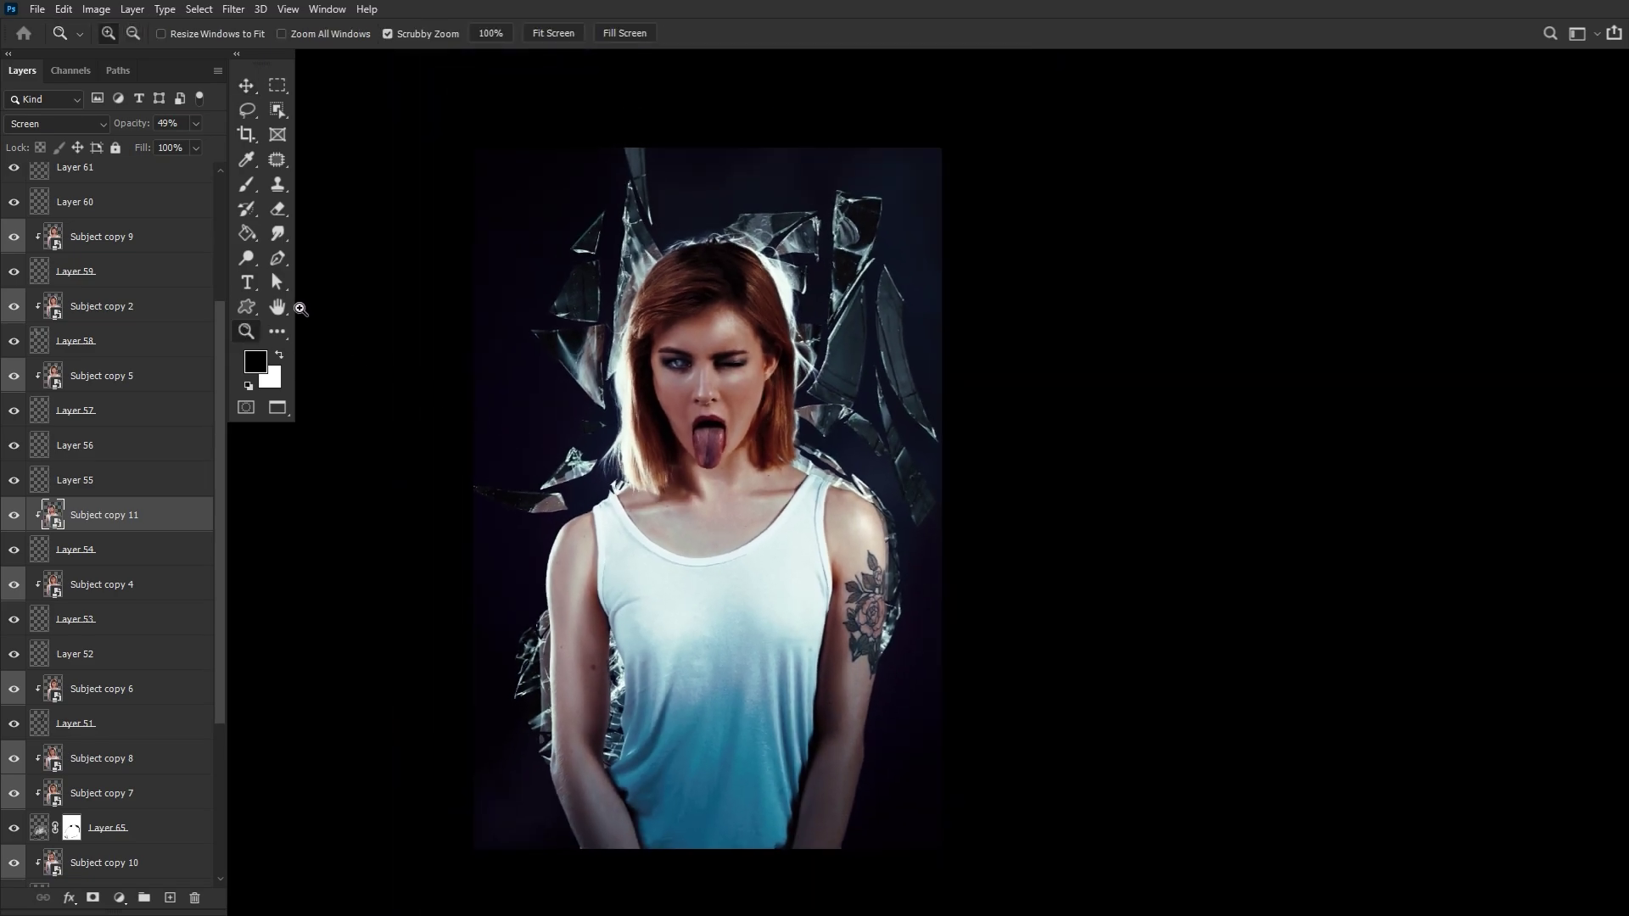
scroll(112, 382, up, 4)
scroll(112, 377, up, 1)
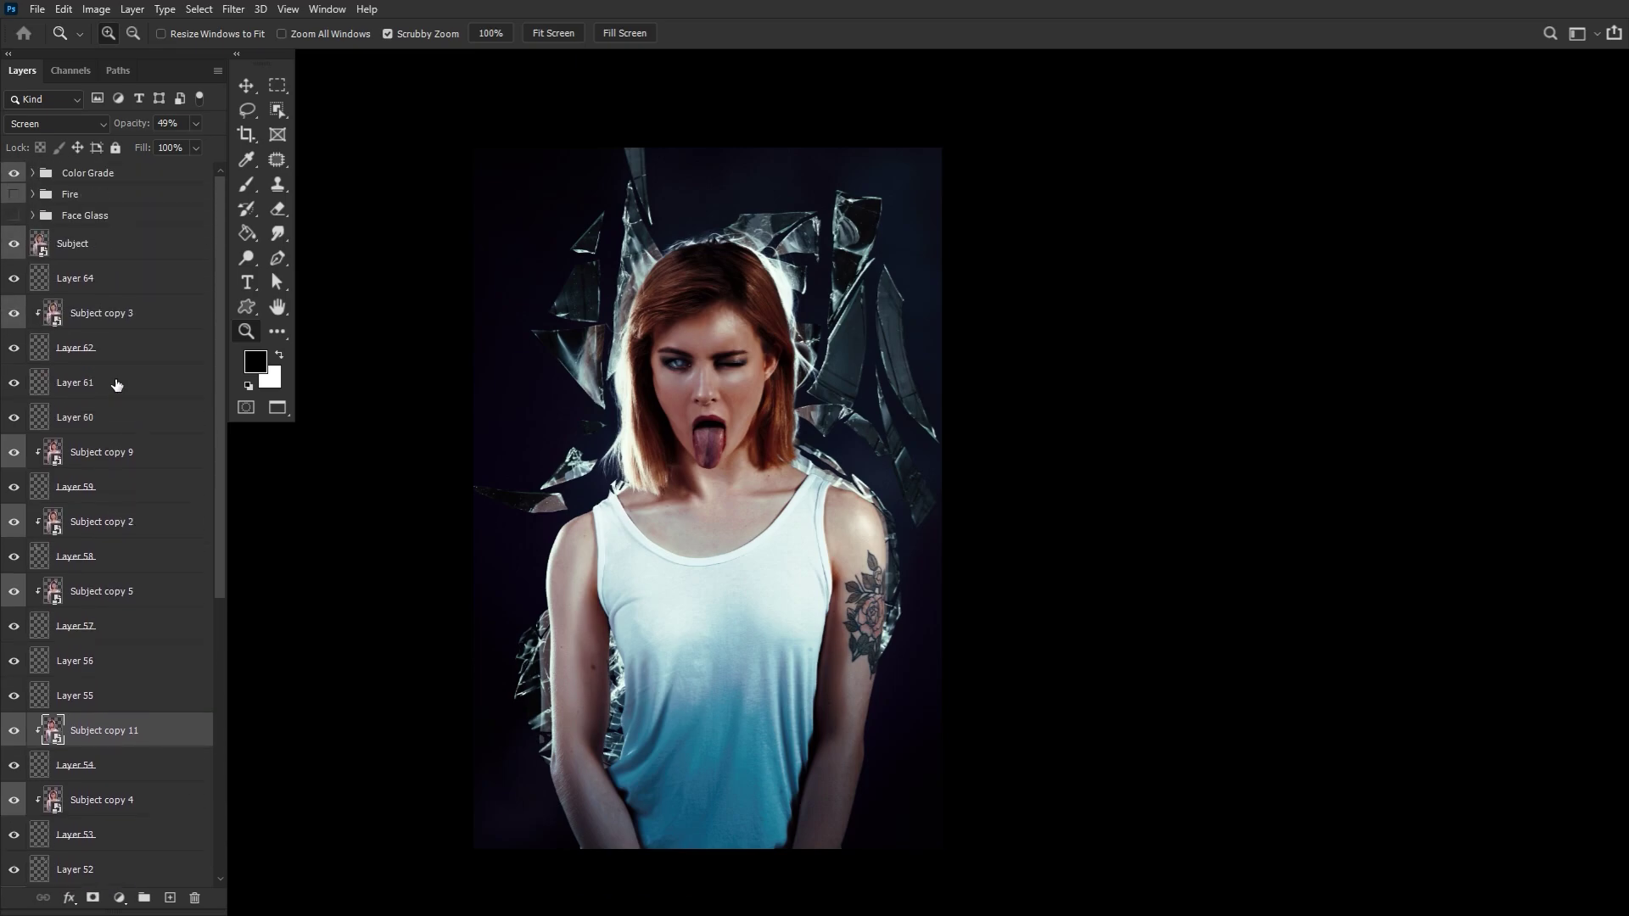
scroll(127, 510, down, 12)
Step: Group the selected shard layers and give the group a name
click(105, 817)
key(ctrl+g)
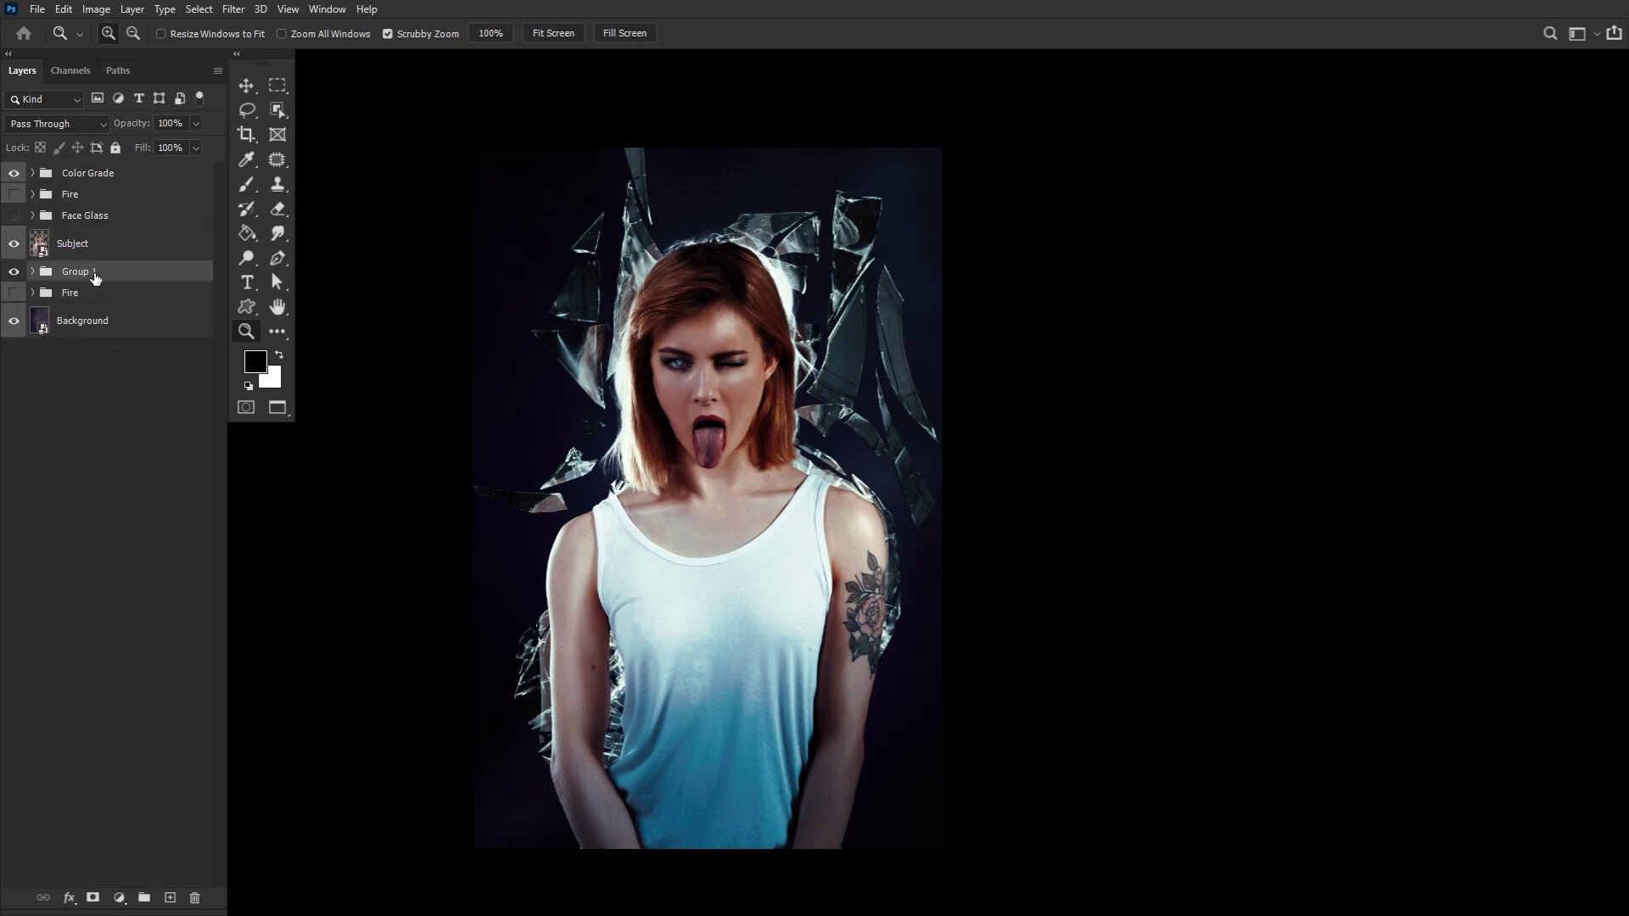
double_click(80, 271)
text(gla)
text(ds)
key(Return)
Step: Set the group to Screen blend mode and correct its name to 'glass shards'
click(78, 124)
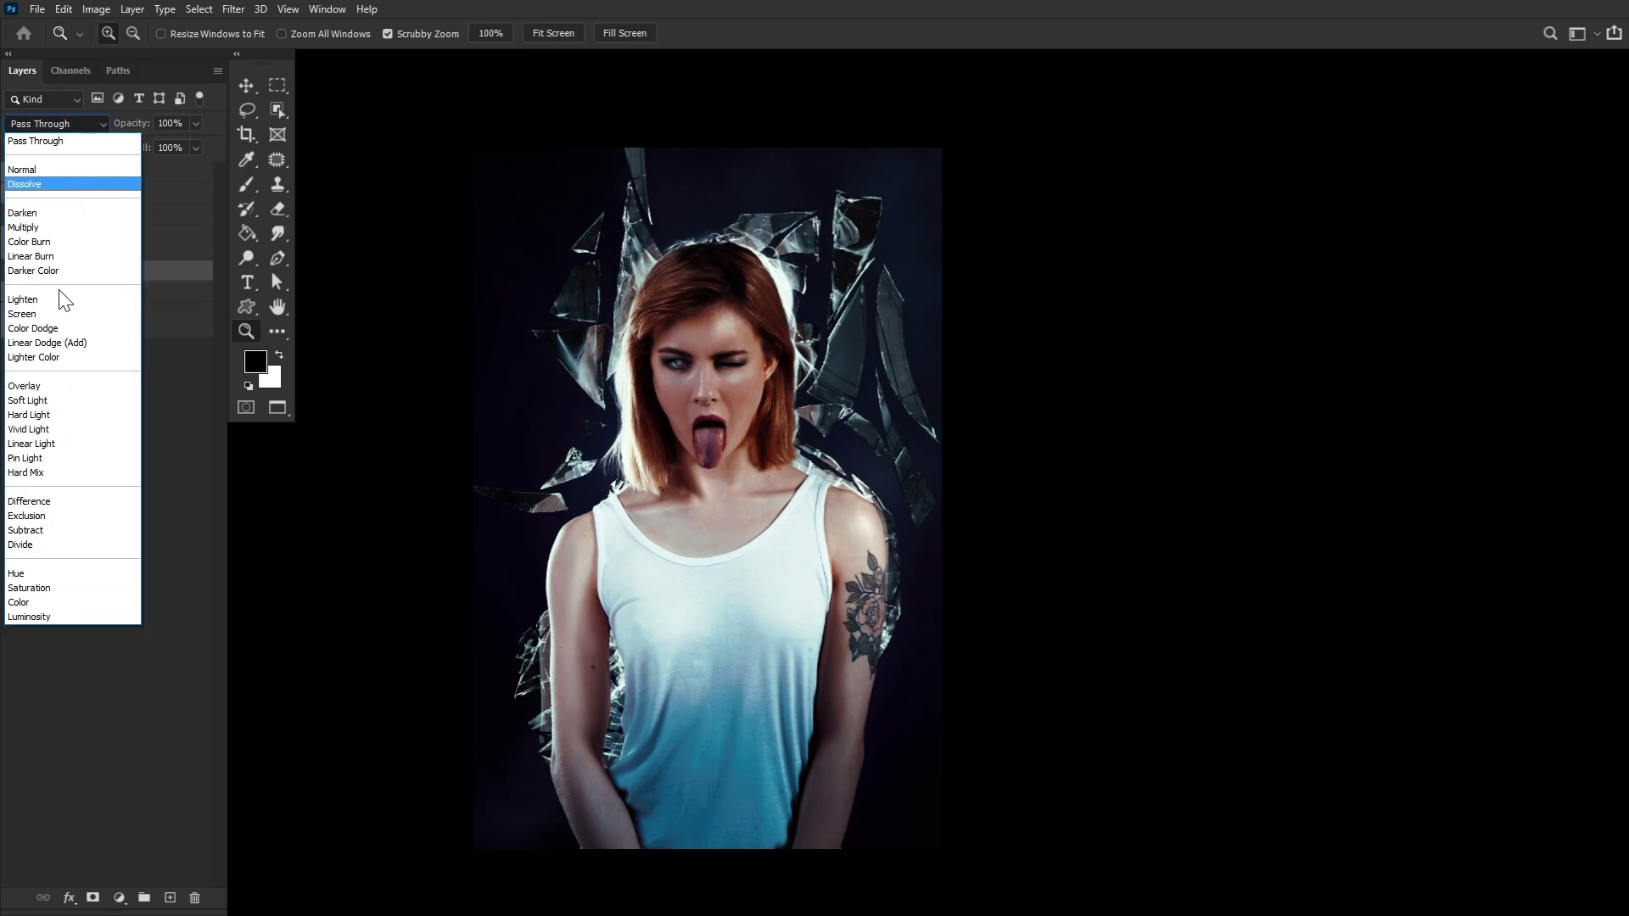
click(76, 316)
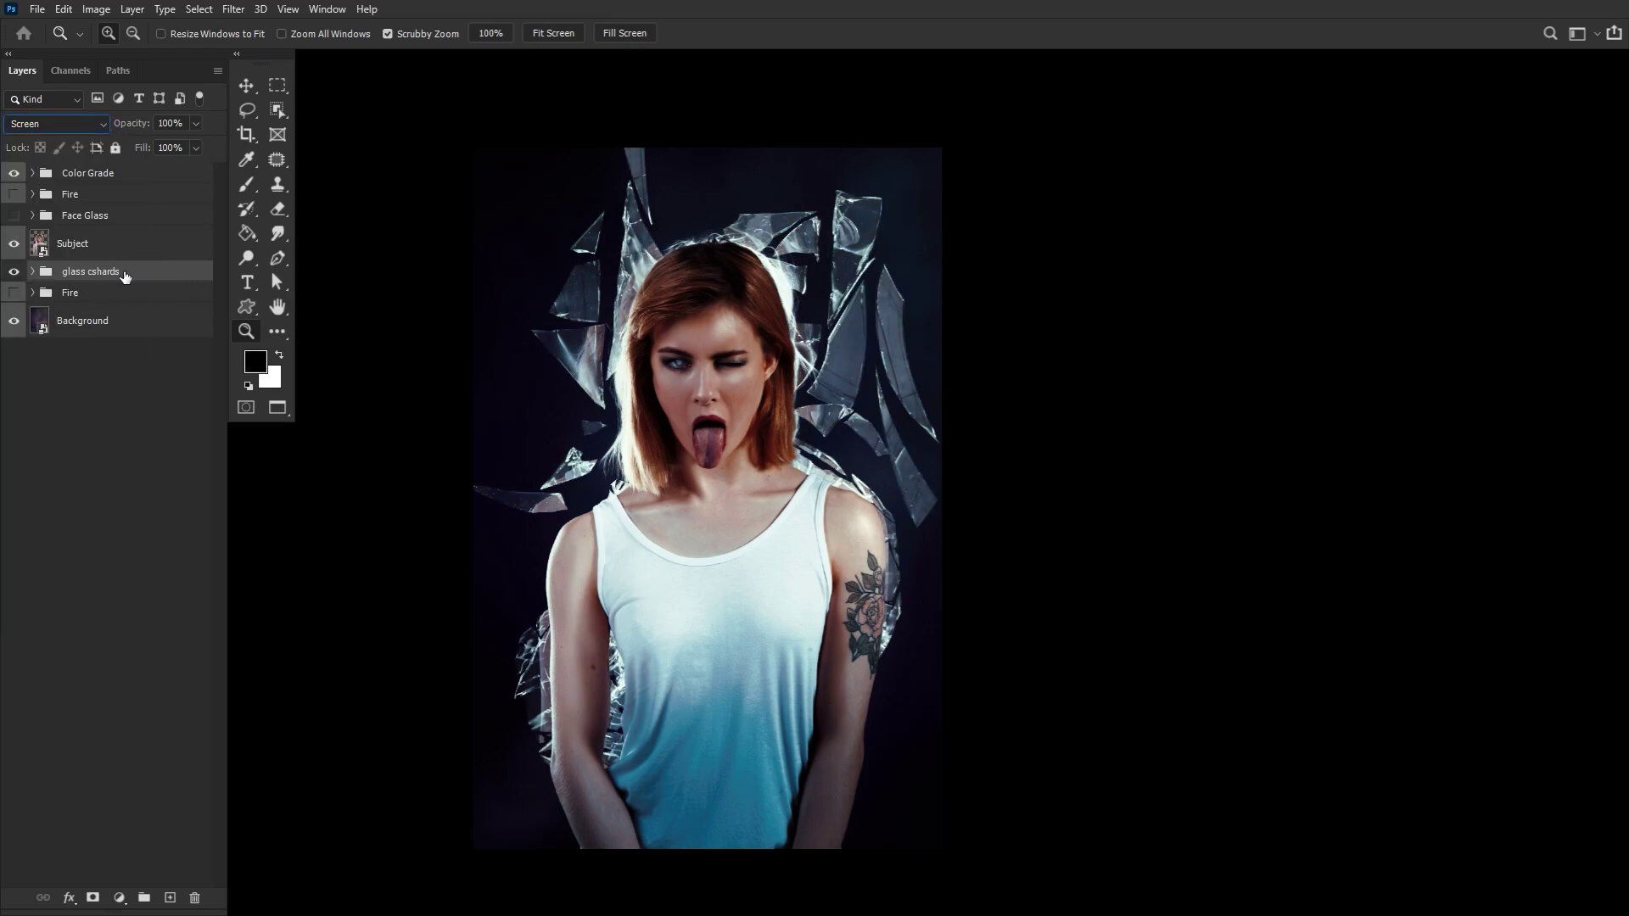
double_click(98, 276)
click(91, 270)
key(Return)
Step: Merge a copy of the glass shards group and add a Solid Color fill beneath it
alt+drag(144, 279, 138, 305)
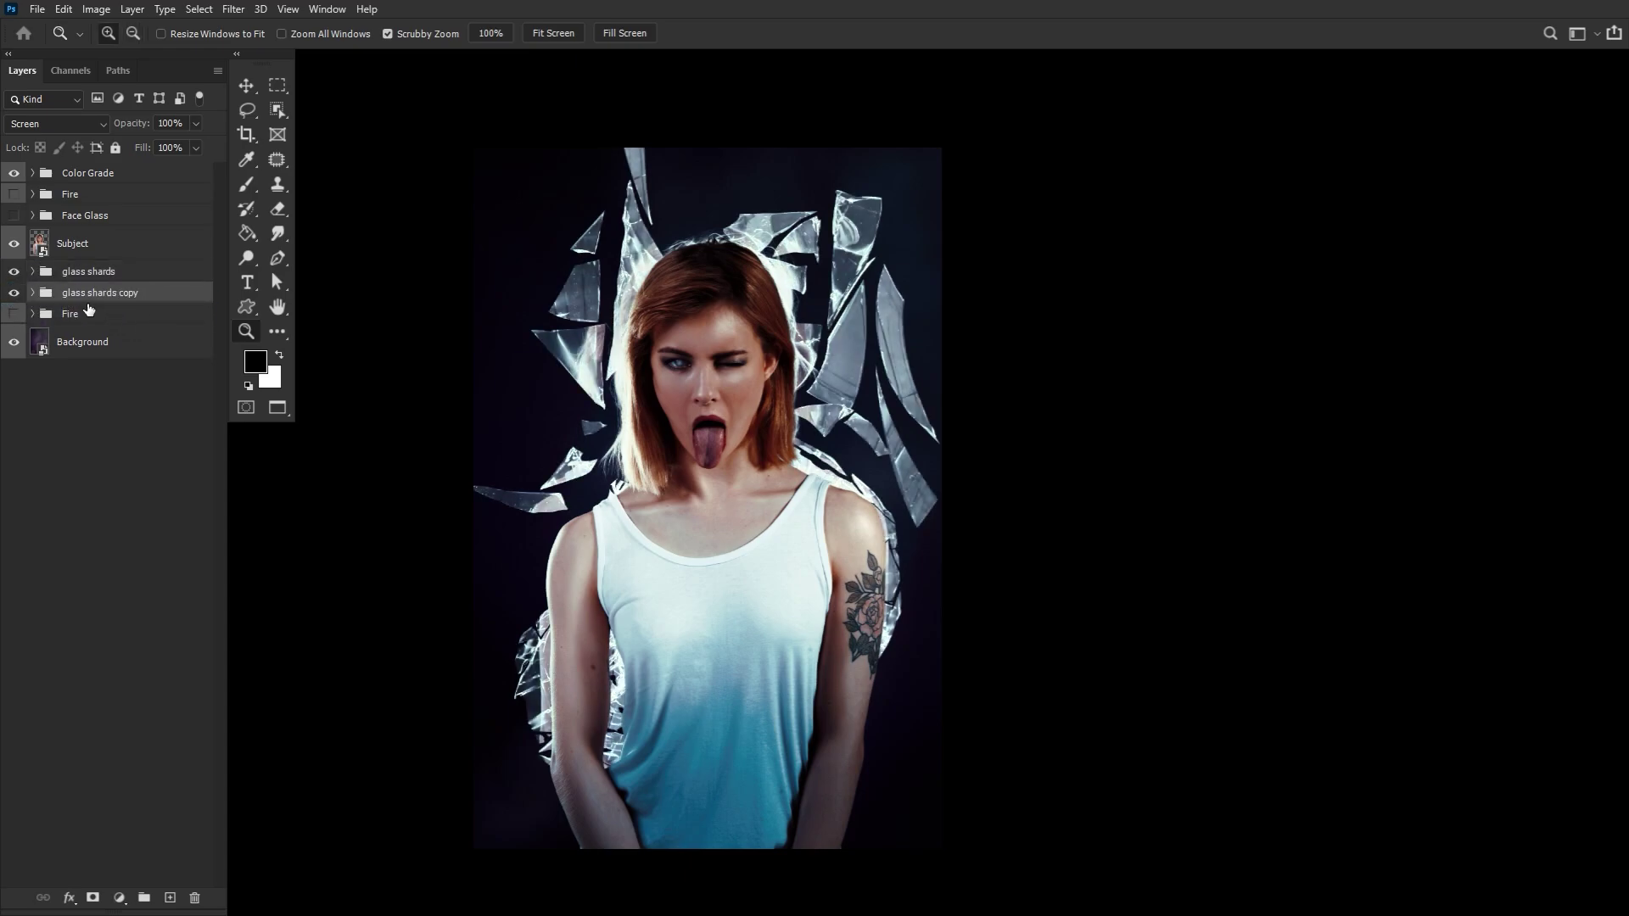
right_click(153, 293)
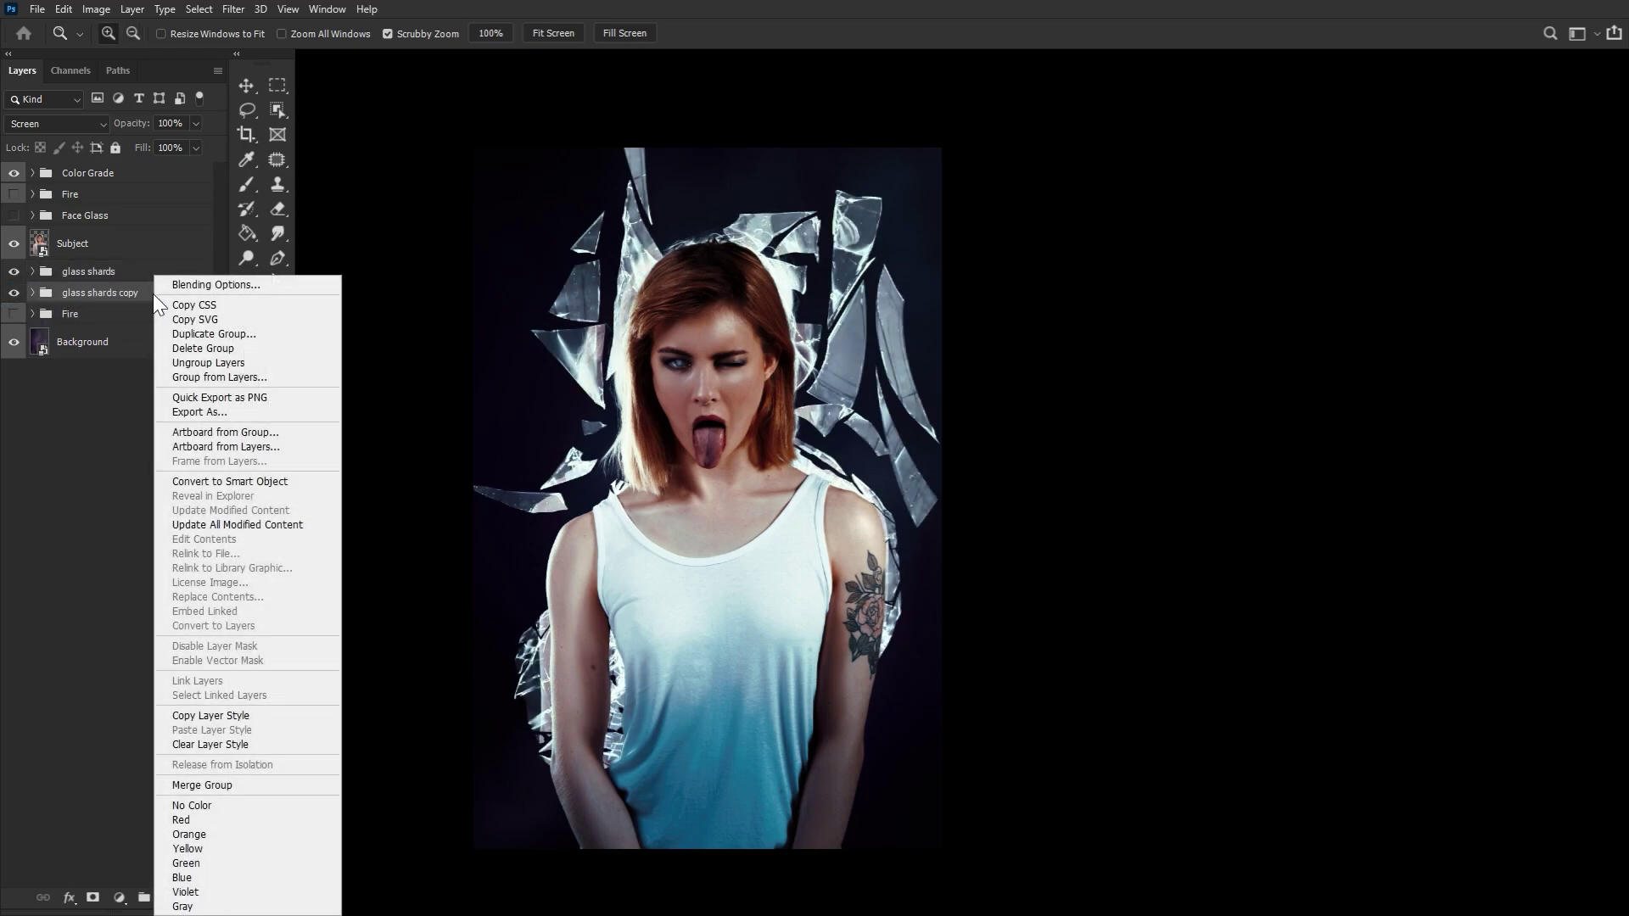
click(197, 785)
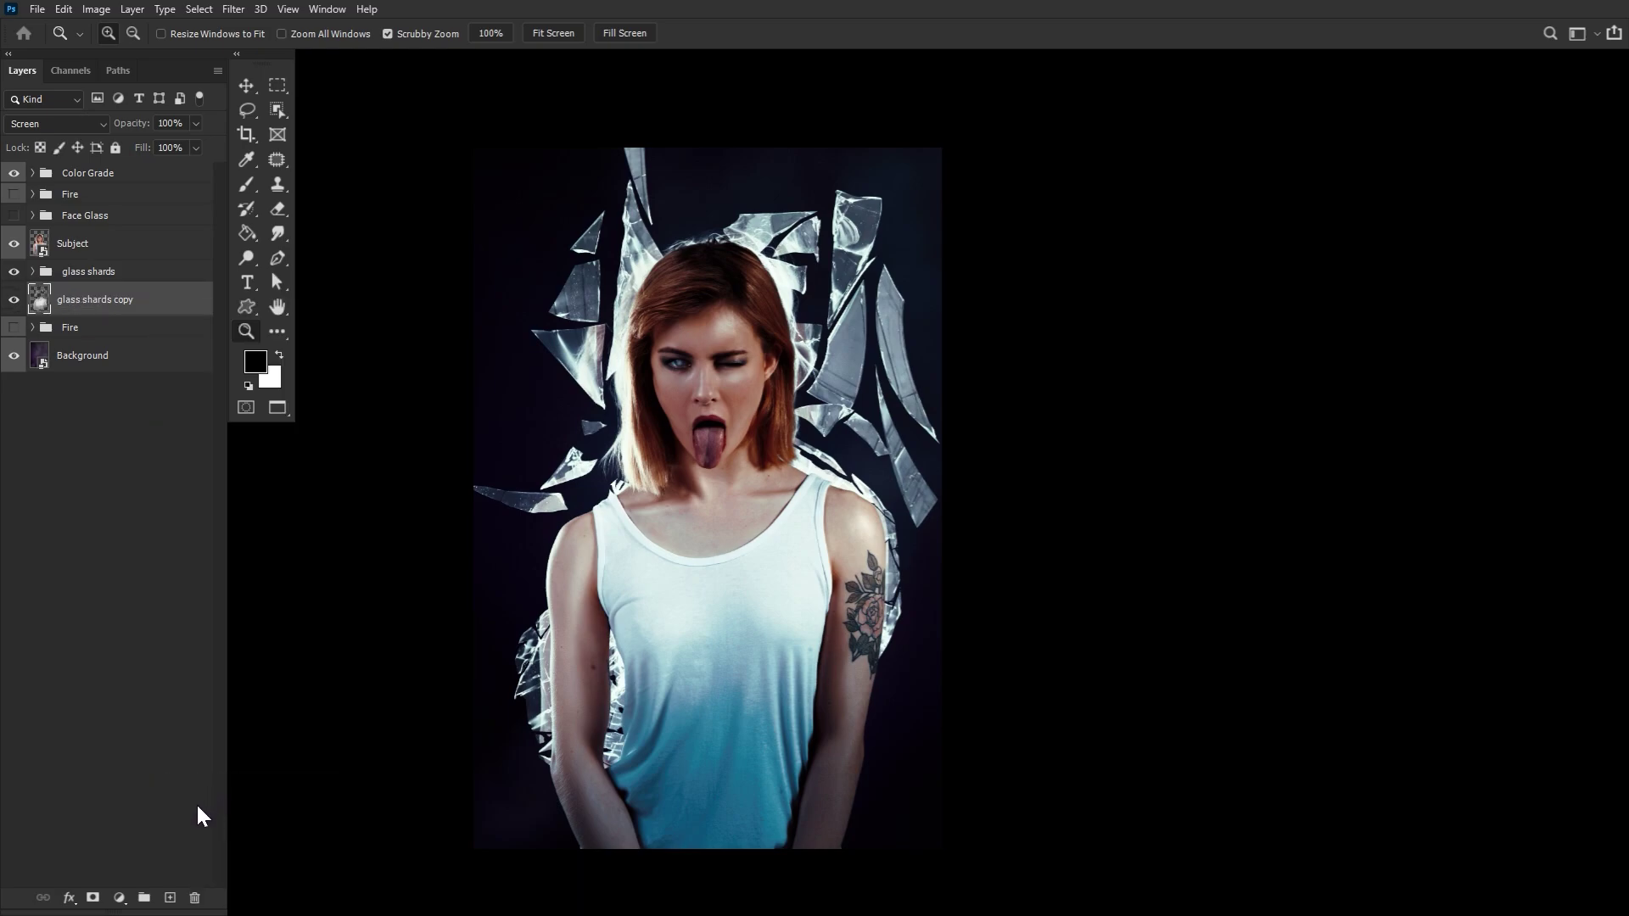
click(119, 899)
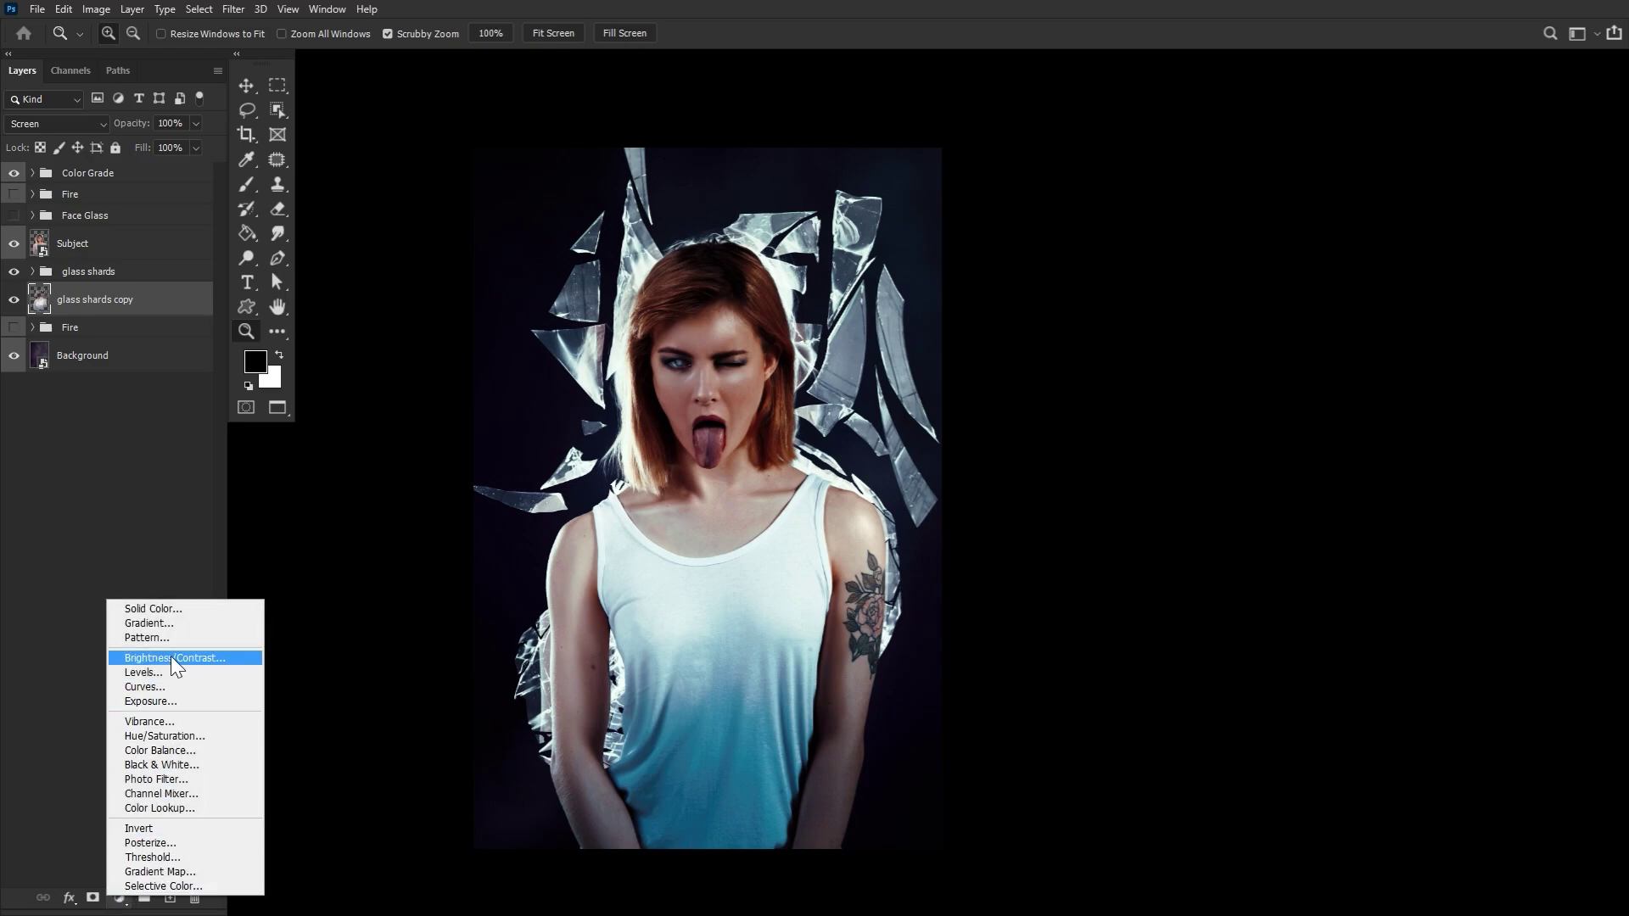
click(164, 607)
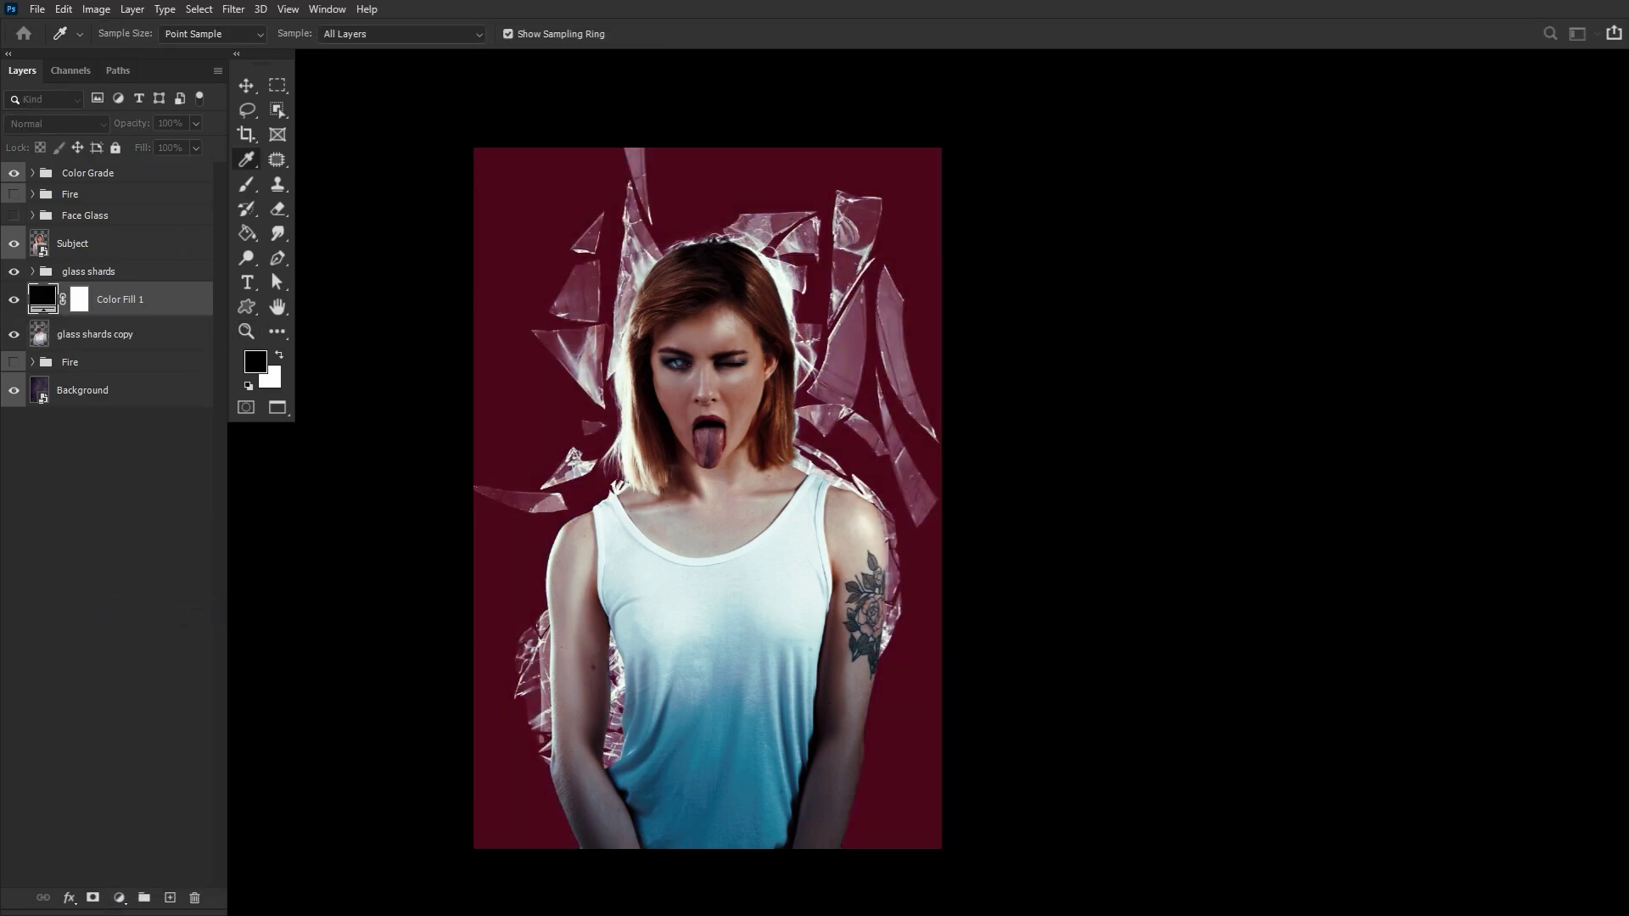
drag(182, 307, 181, 356)
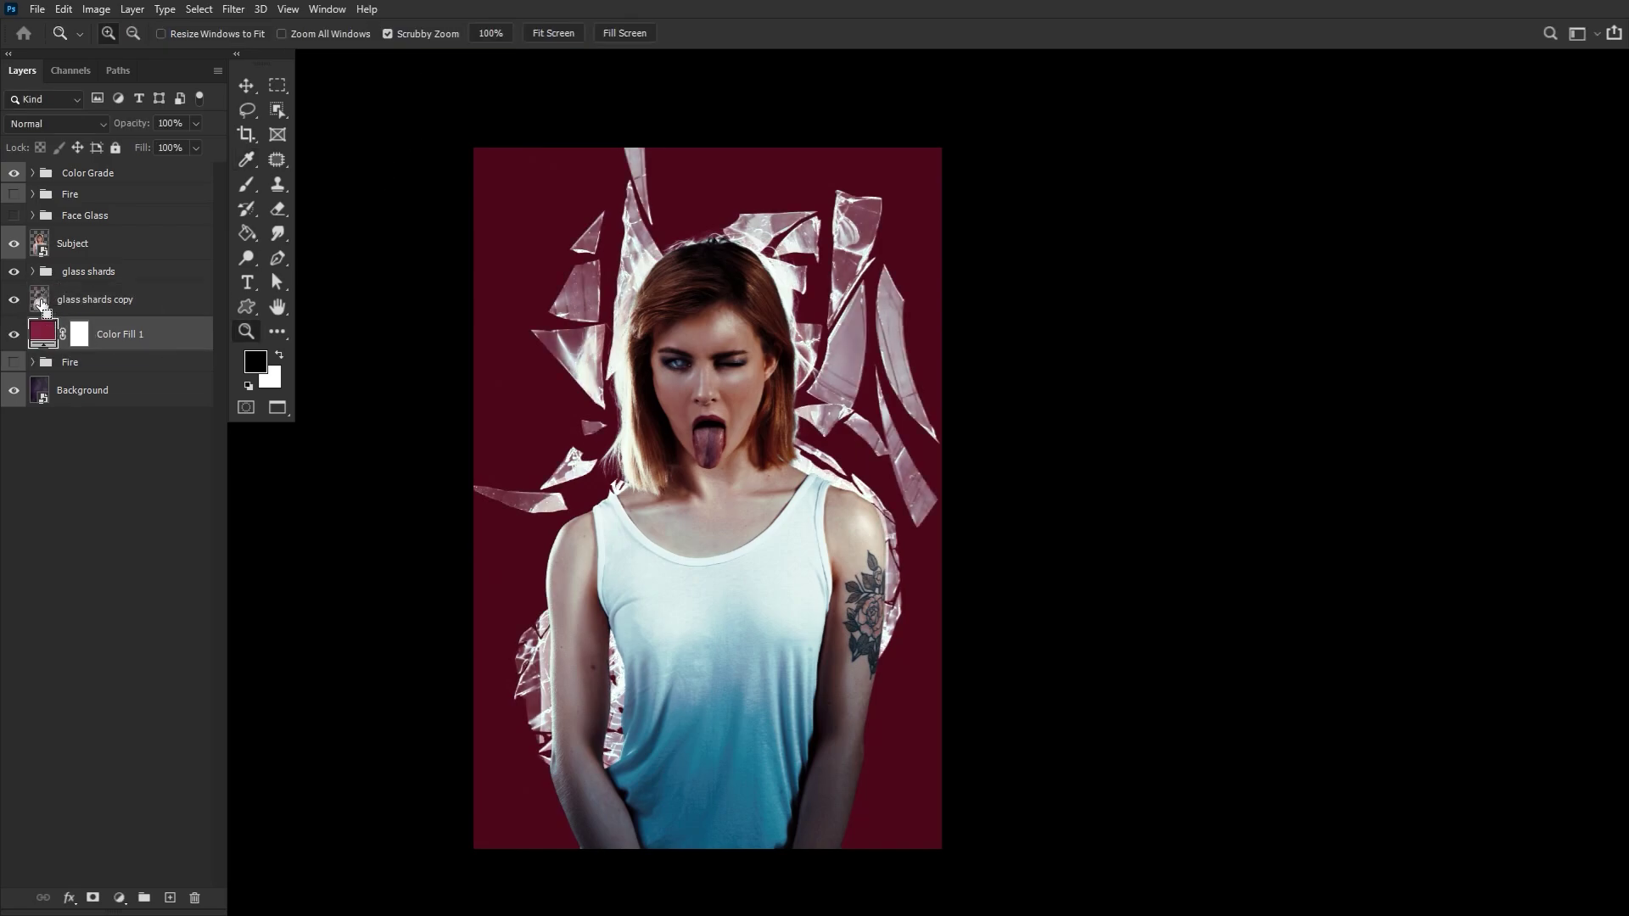
Step: Replace the fill's mask with the shard selection and delete the merged shards copy
ctrl+click(41, 302)
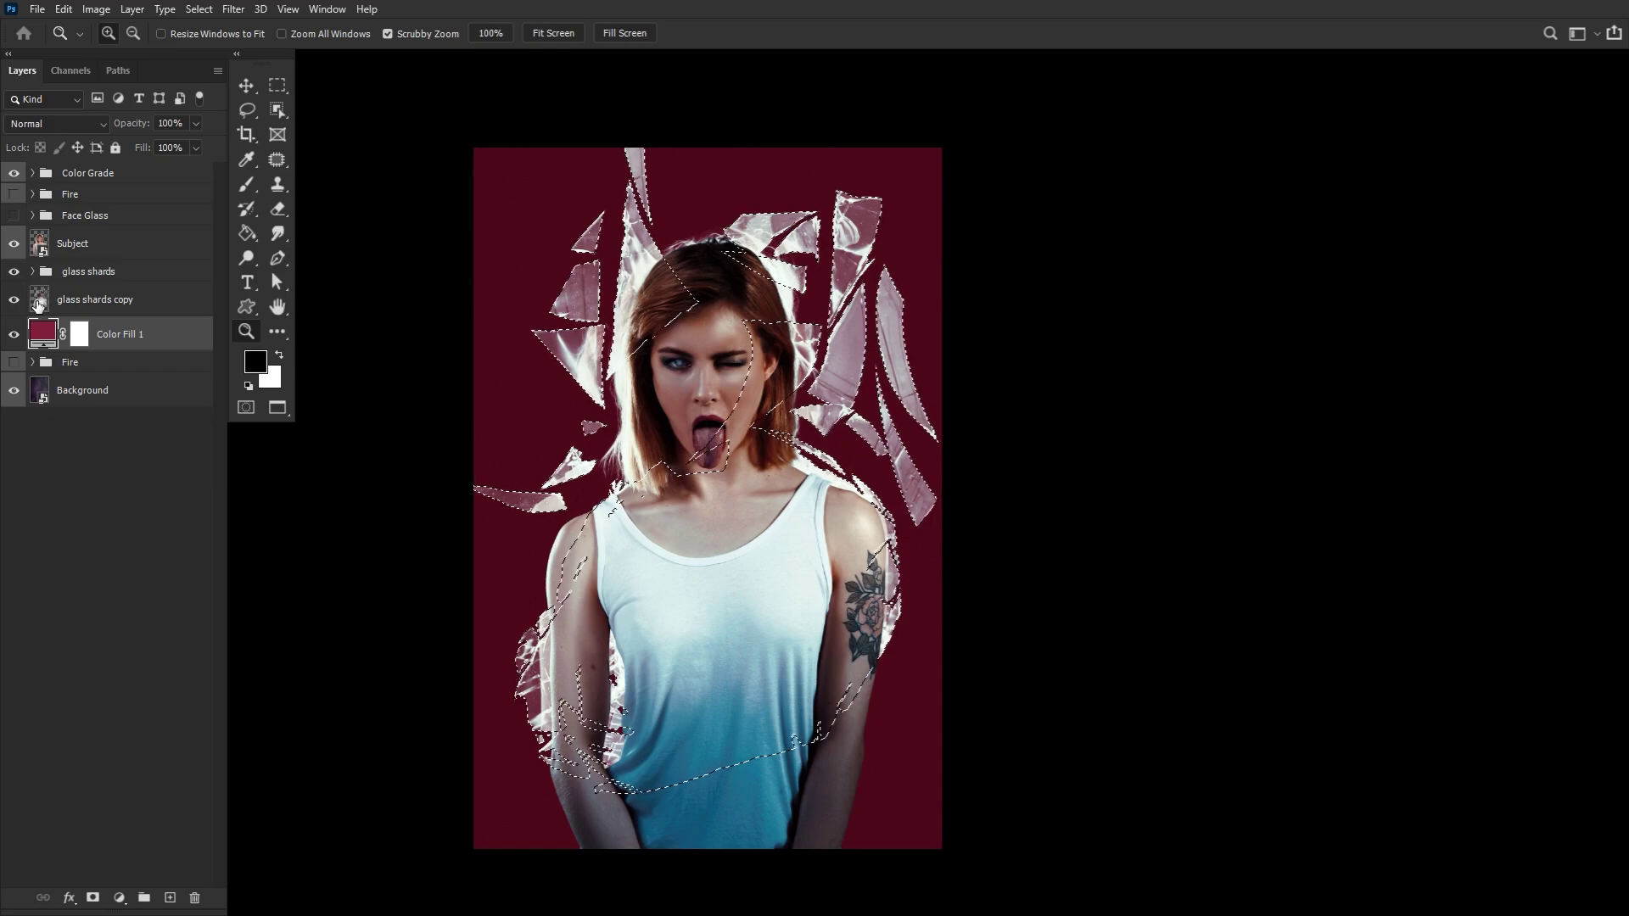
right_click(83, 336)
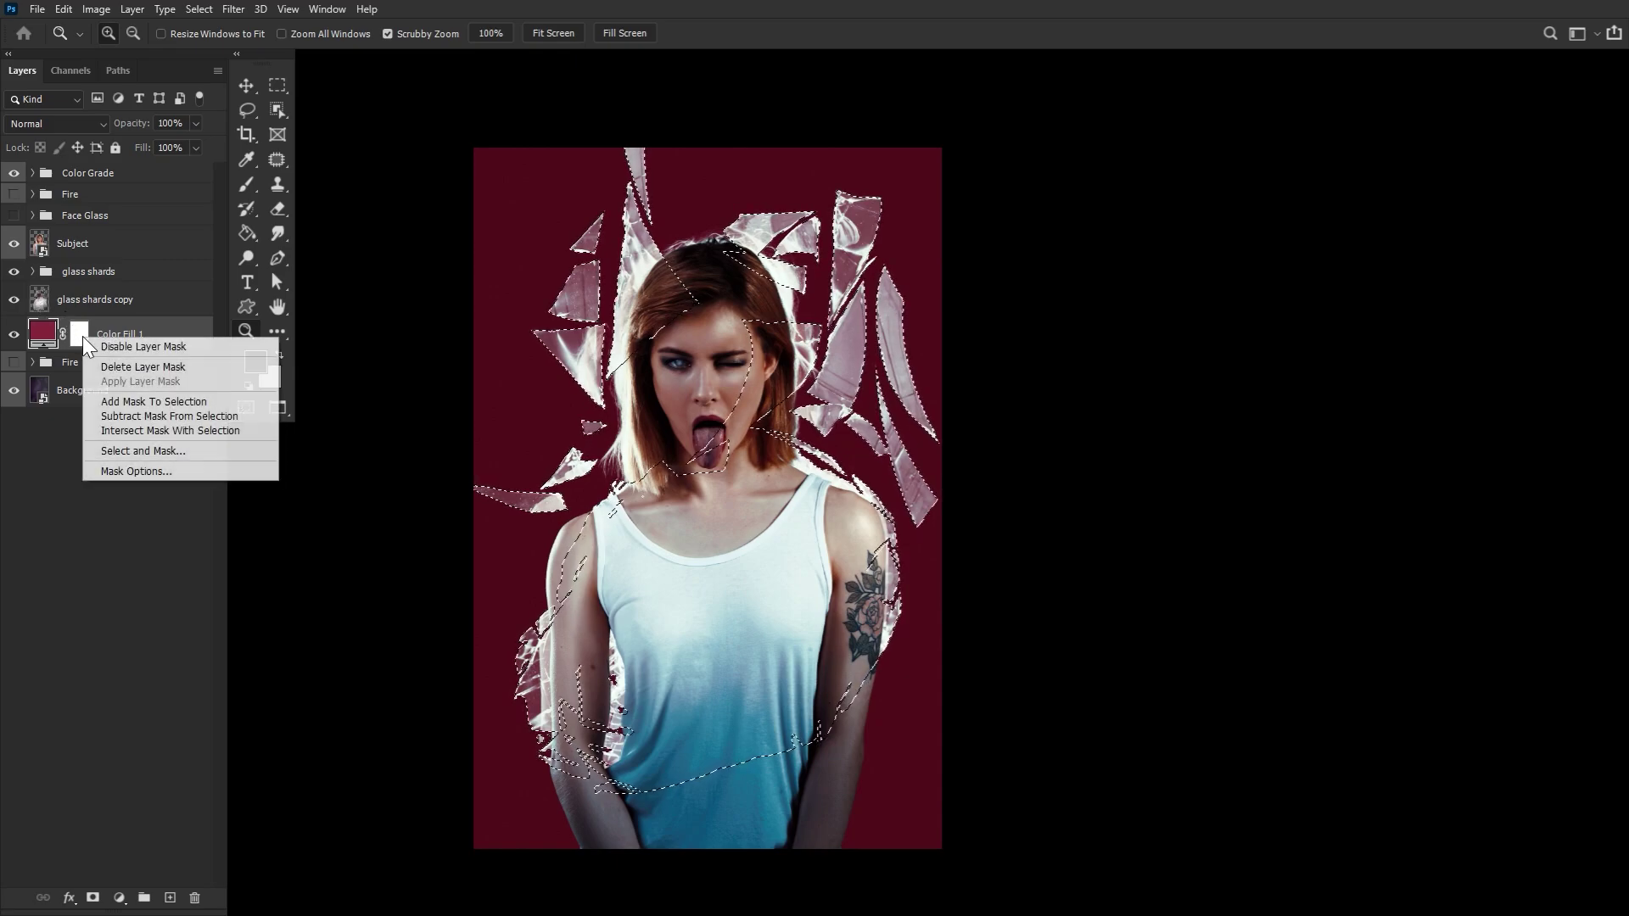
click(146, 364)
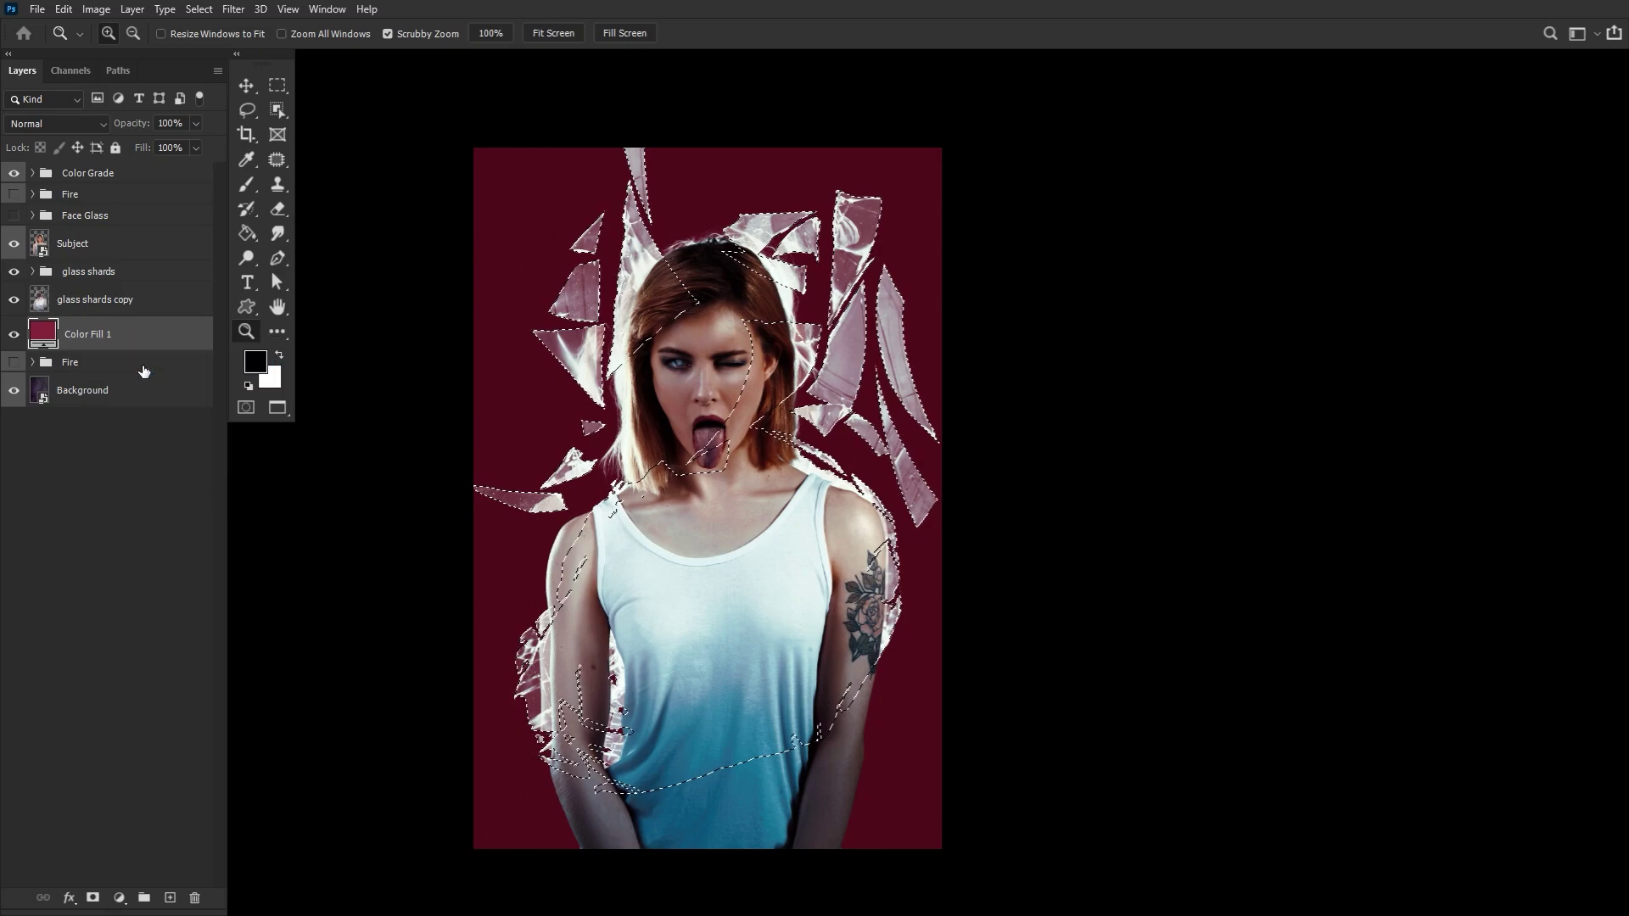
click(95, 897)
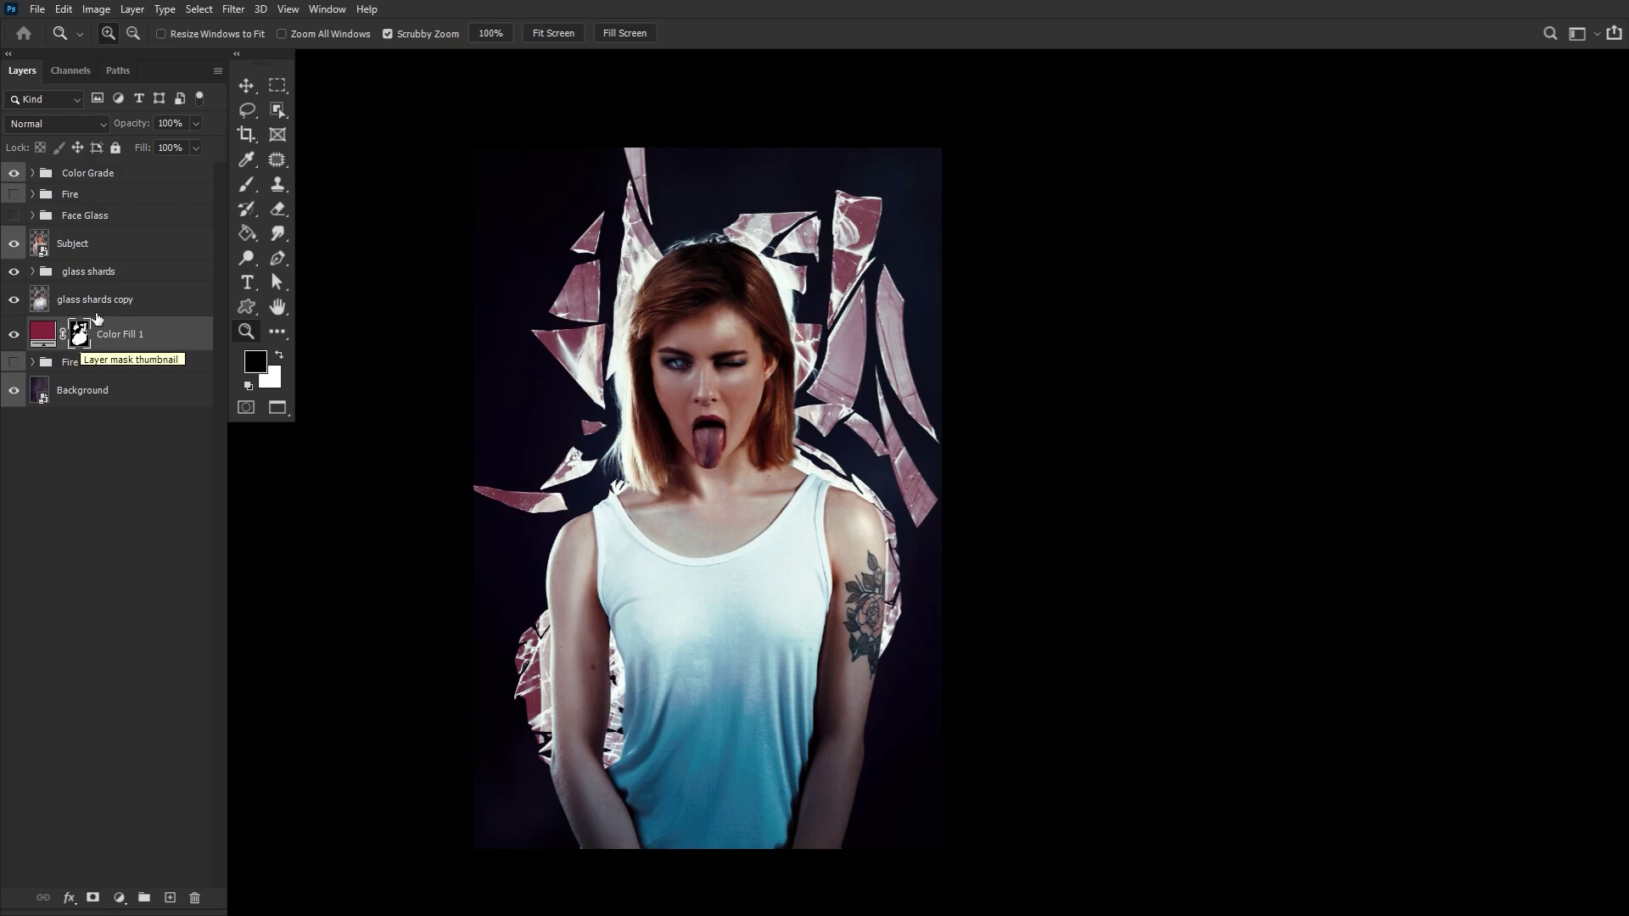
click(138, 302)
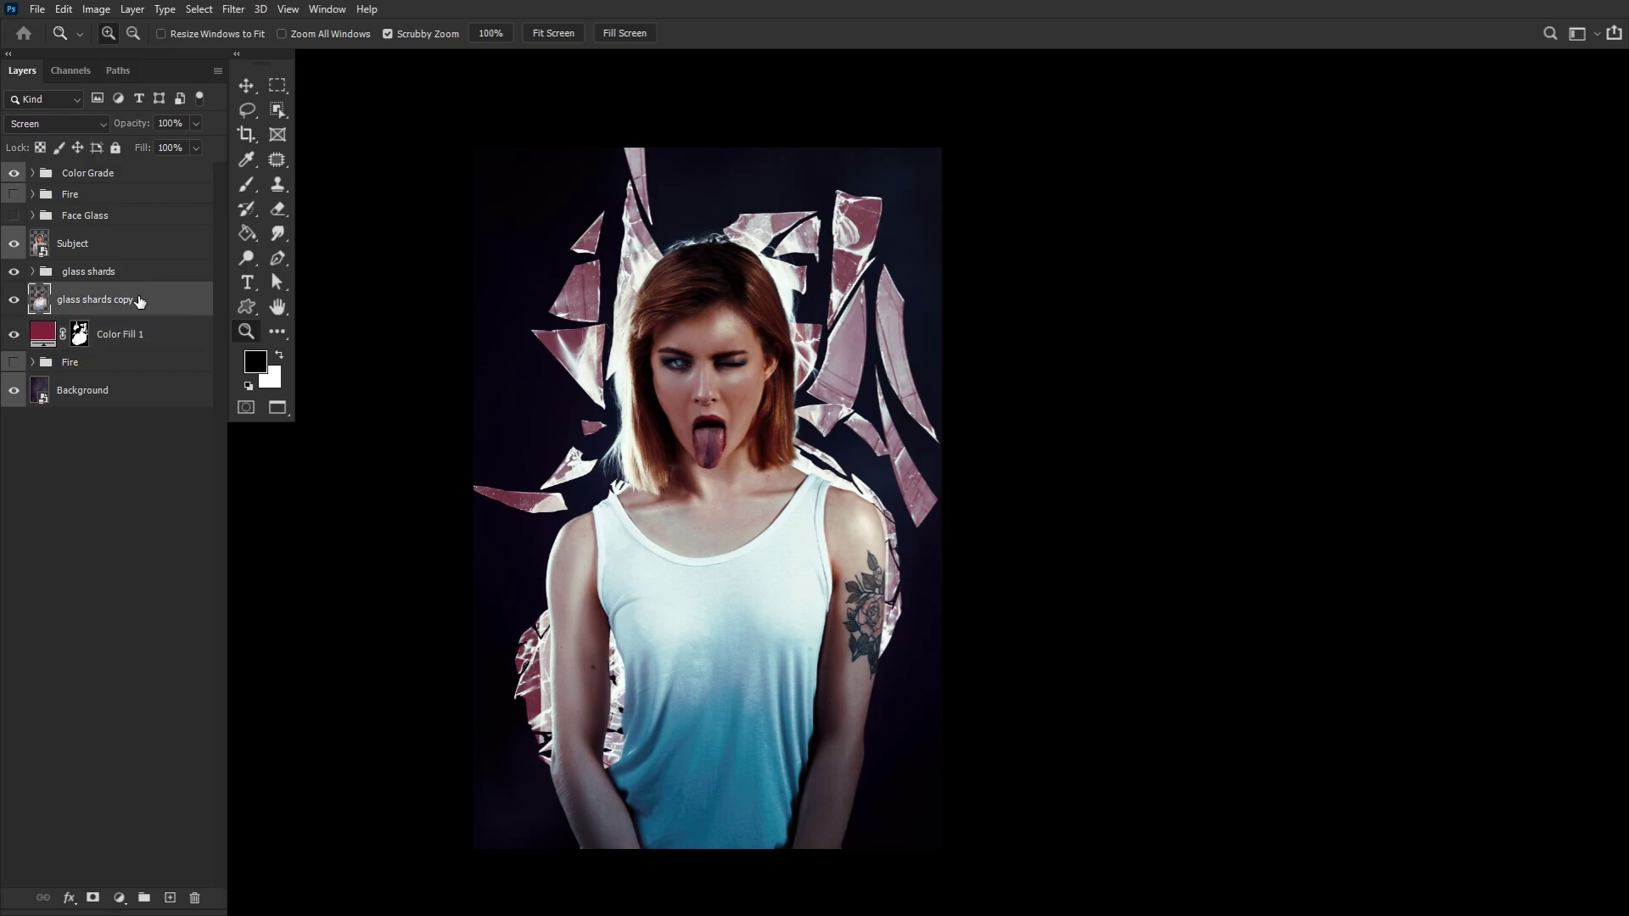
key(Delete)
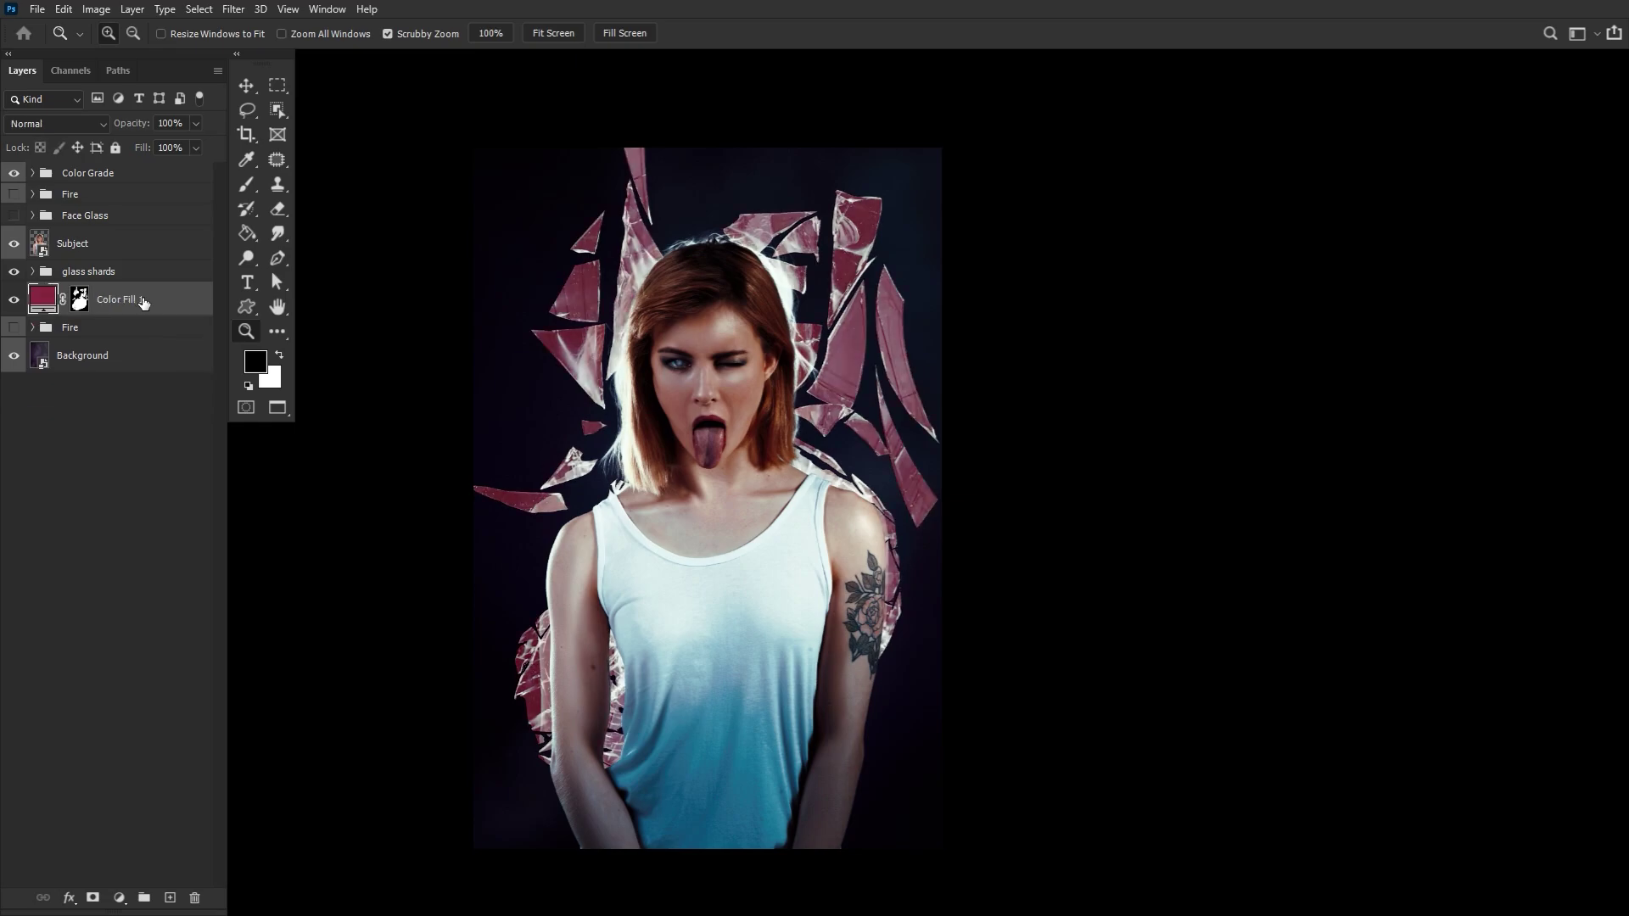
Step: Recolour the Color Fill 1 layer blue, then darken it to a deep indigo-purple
double_click(45, 306)
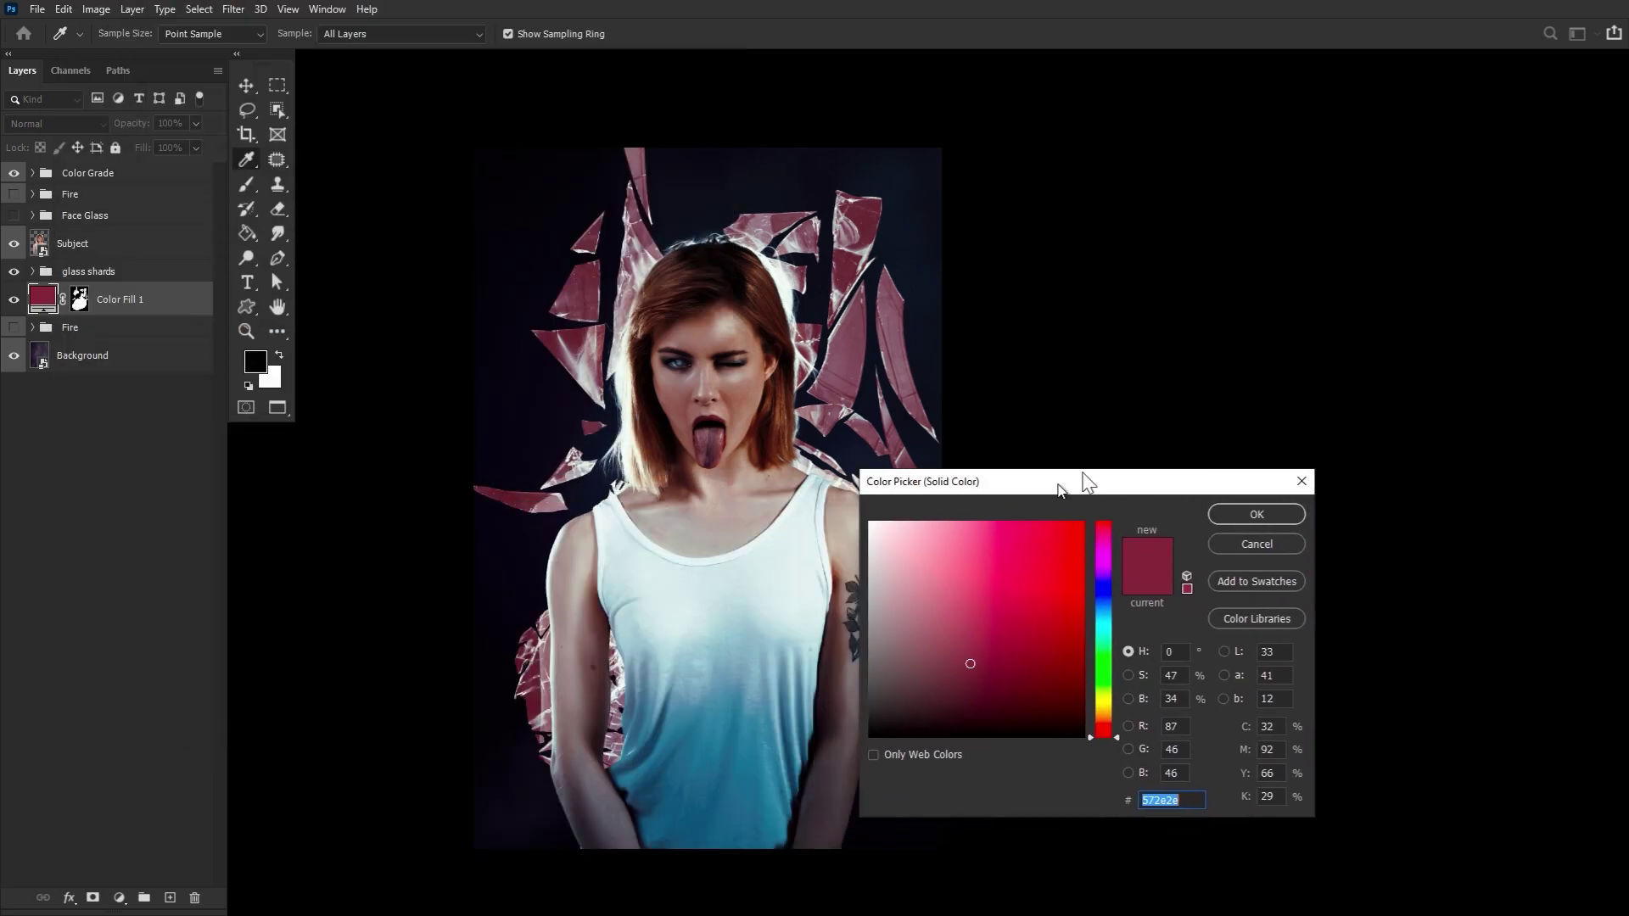
drag(1108, 462, 1189, 328)
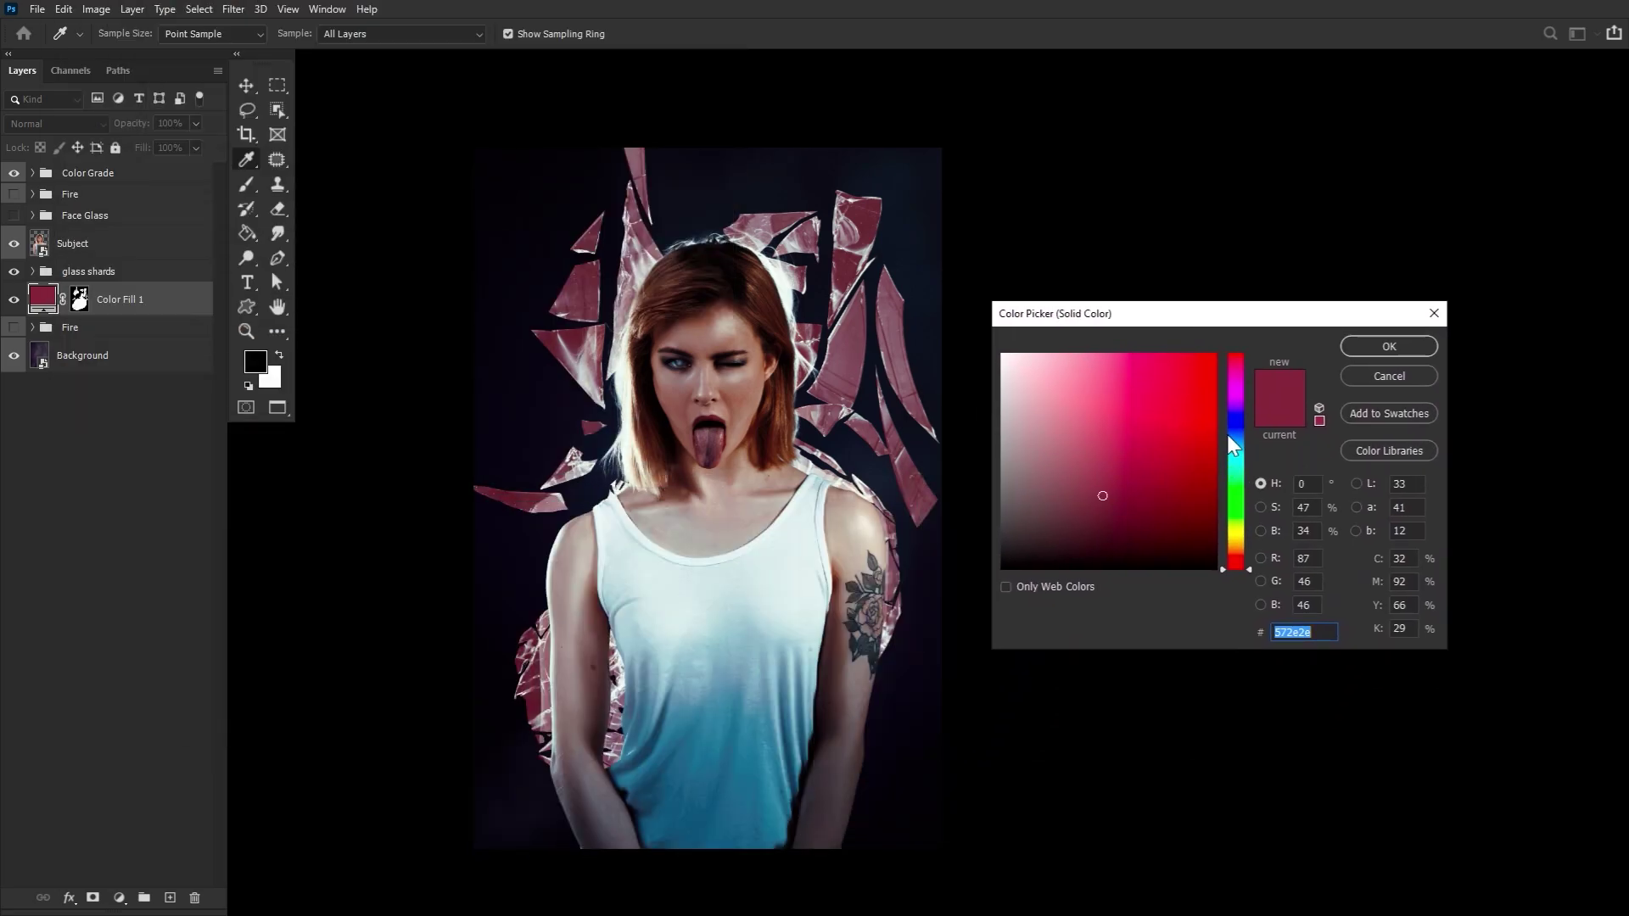
drag(1235, 453, 1242, 436)
click(1388, 346)
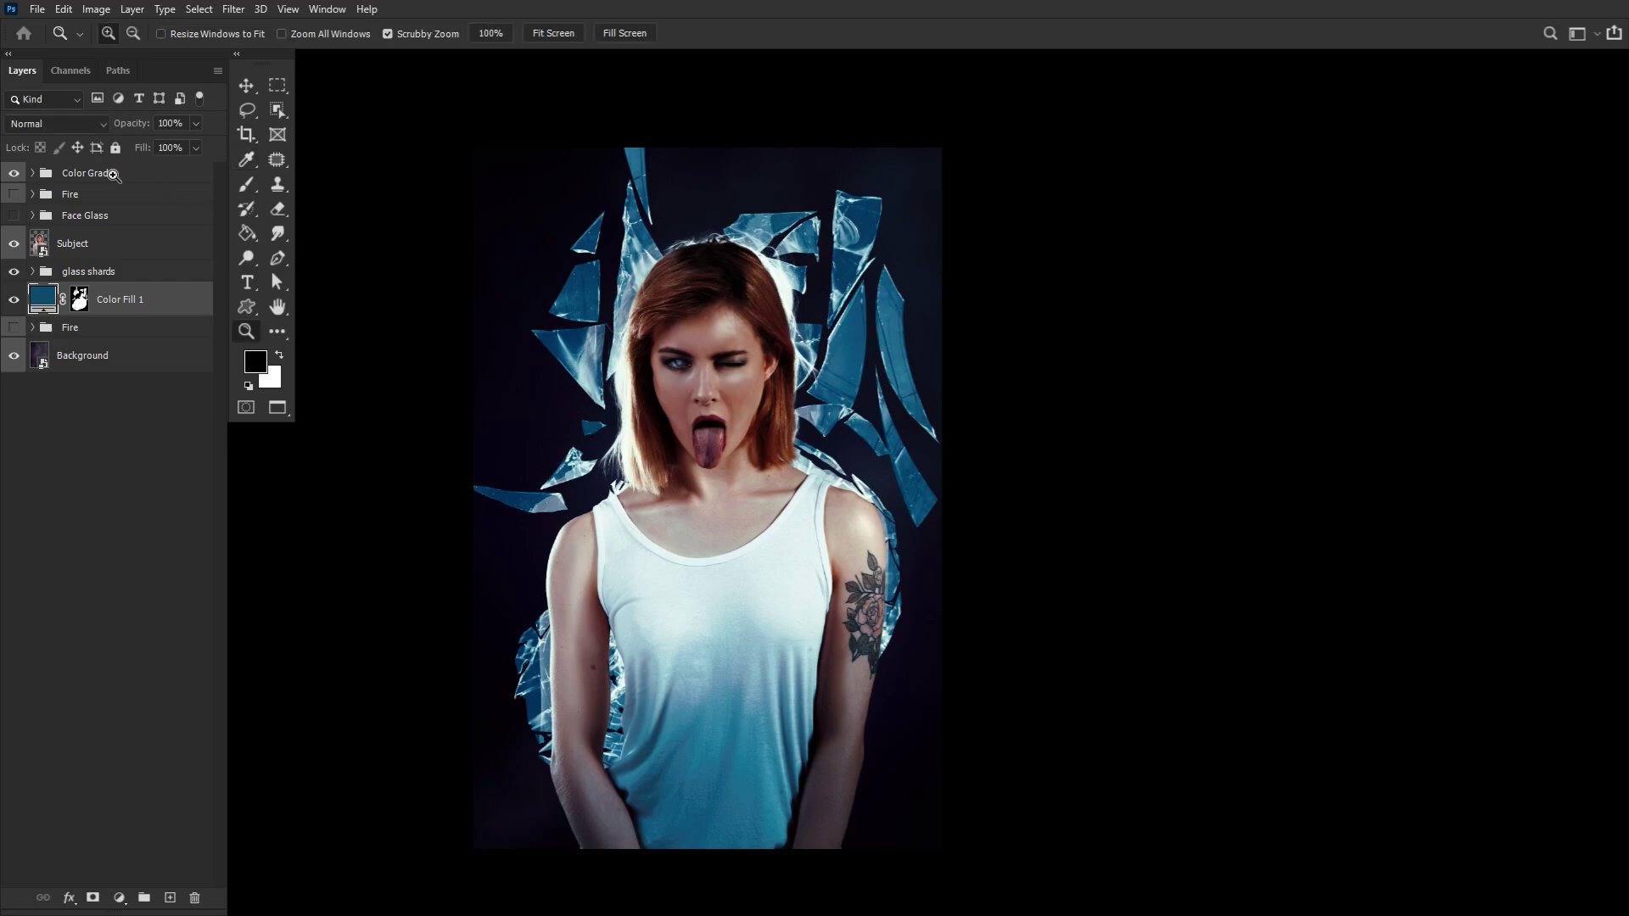
drag(143, 126, 29, 124)
double_click(51, 300)
mouse_move(1174, 490)
mouse_down()
mouse_move(1111, 505)
mouse_move(1127, 554)
mouse_move(1070, 539)
mouse_move(1114, 534)
mouse_up()
drag(1239, 424, 1238, 408)
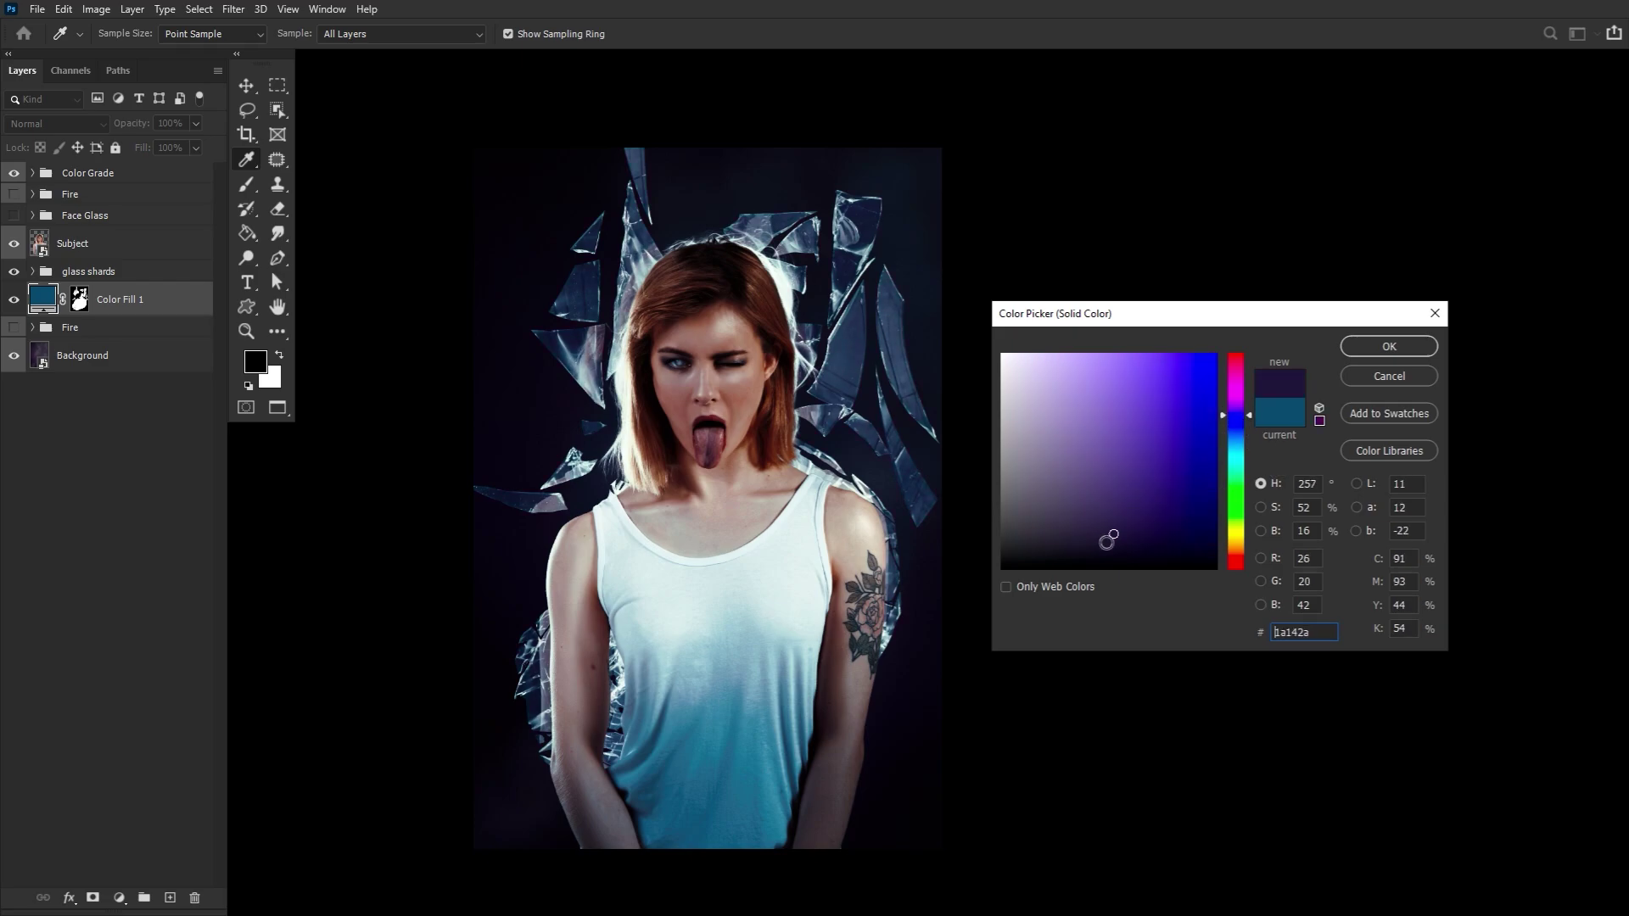
click(1382, 351)
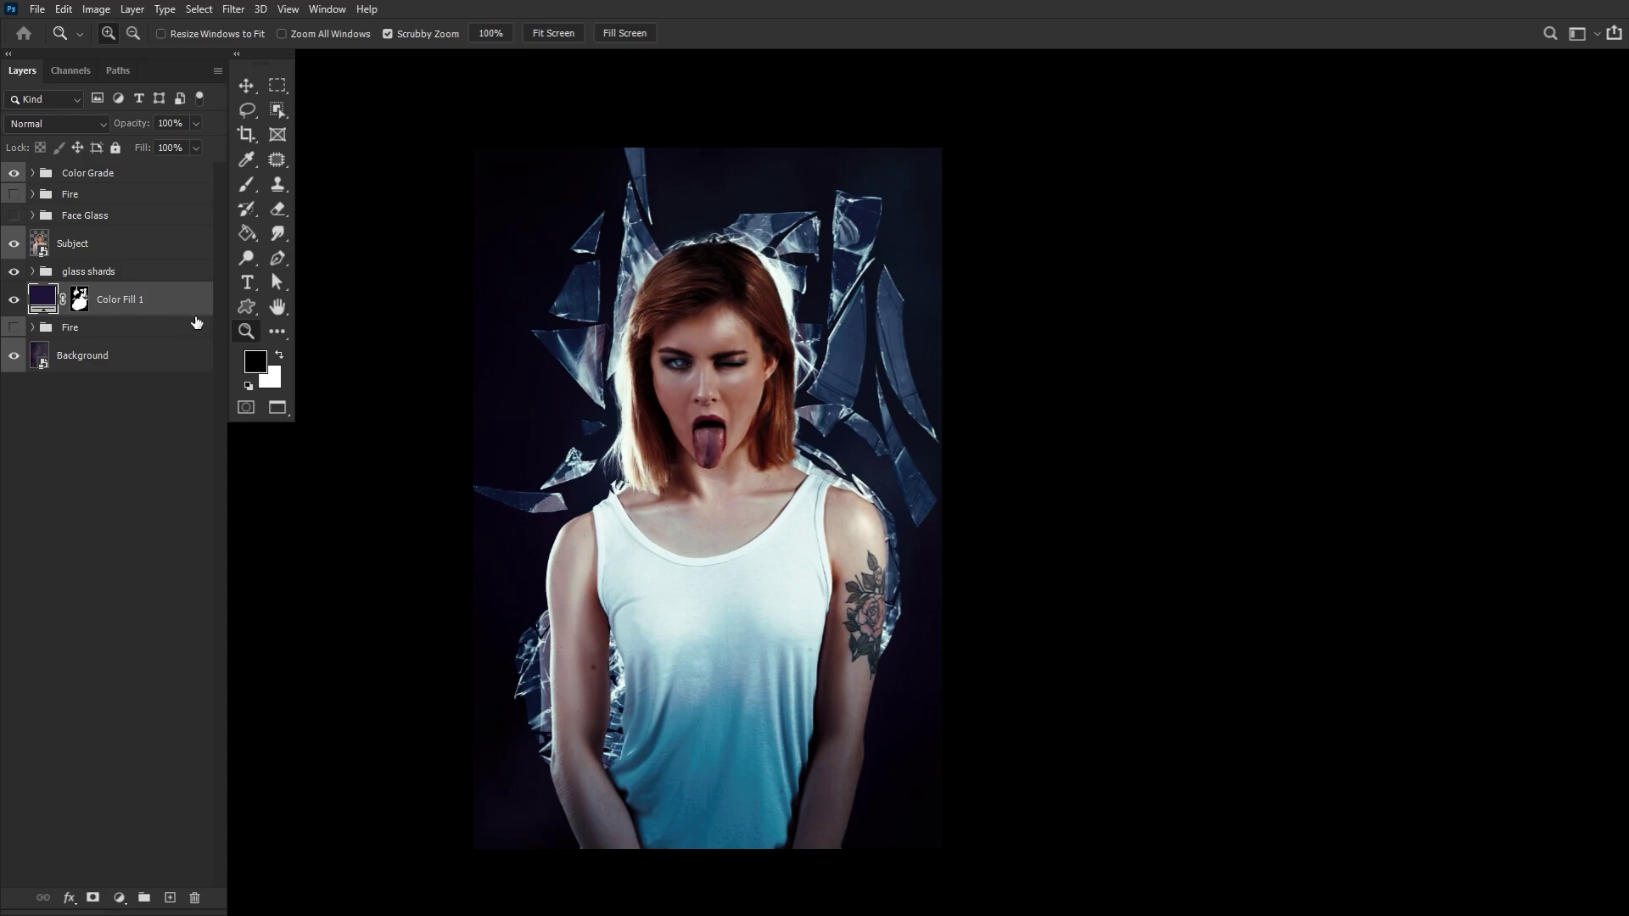
Step: Toggle the colour fill, the glass shards group and Layer 64 to compare their effect
click(14, 271)
click(13, 298)
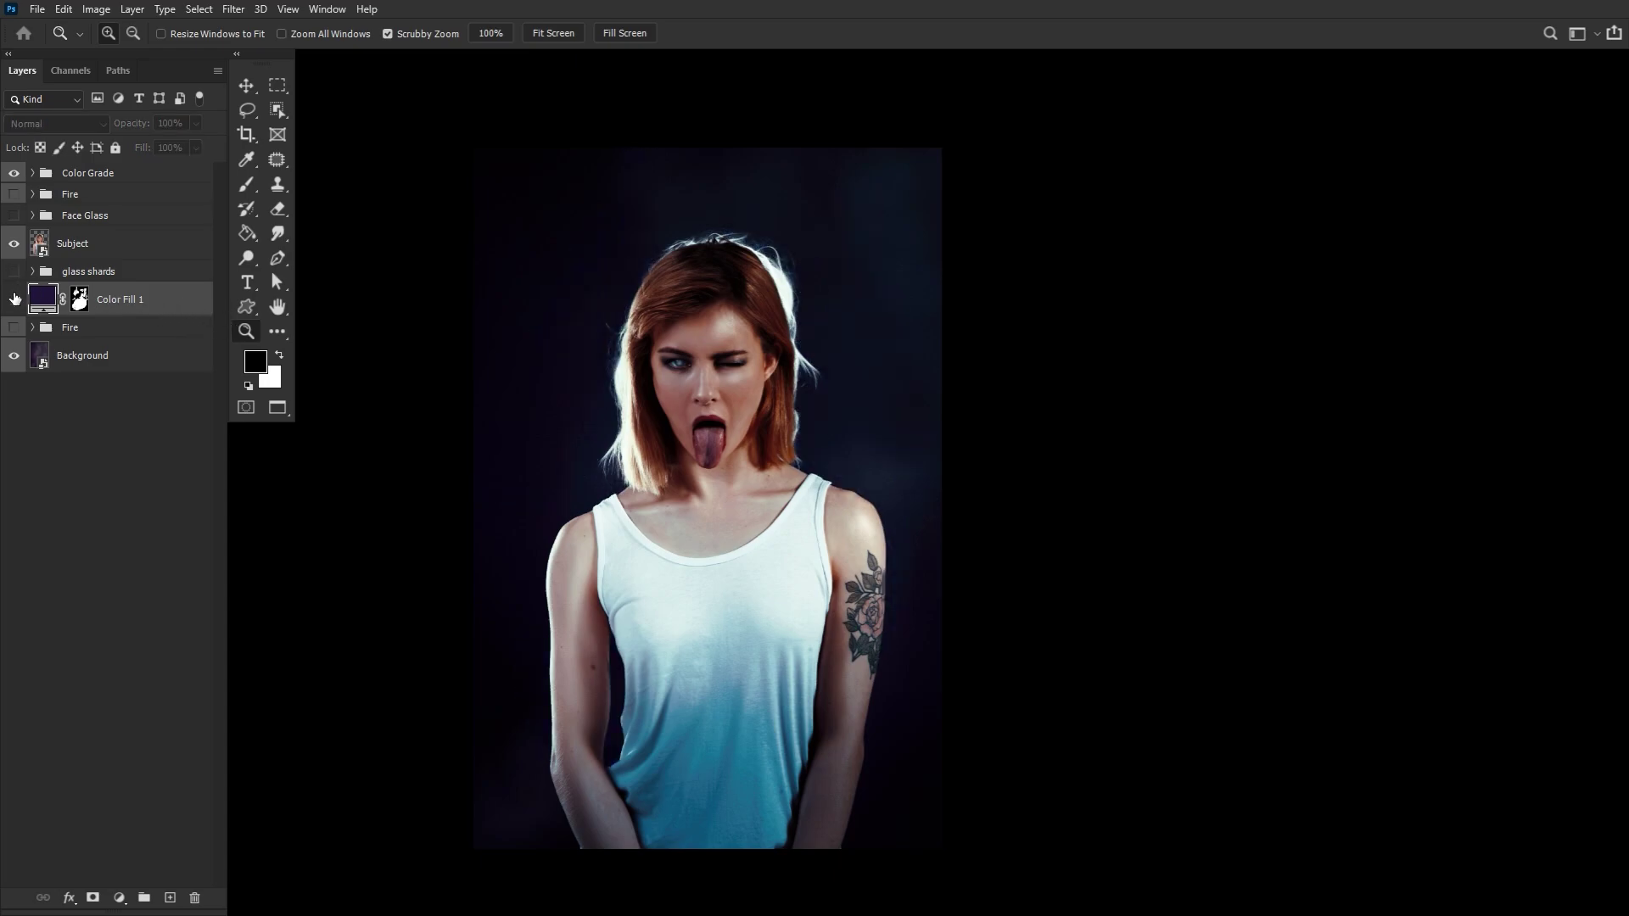
click(14, 298)
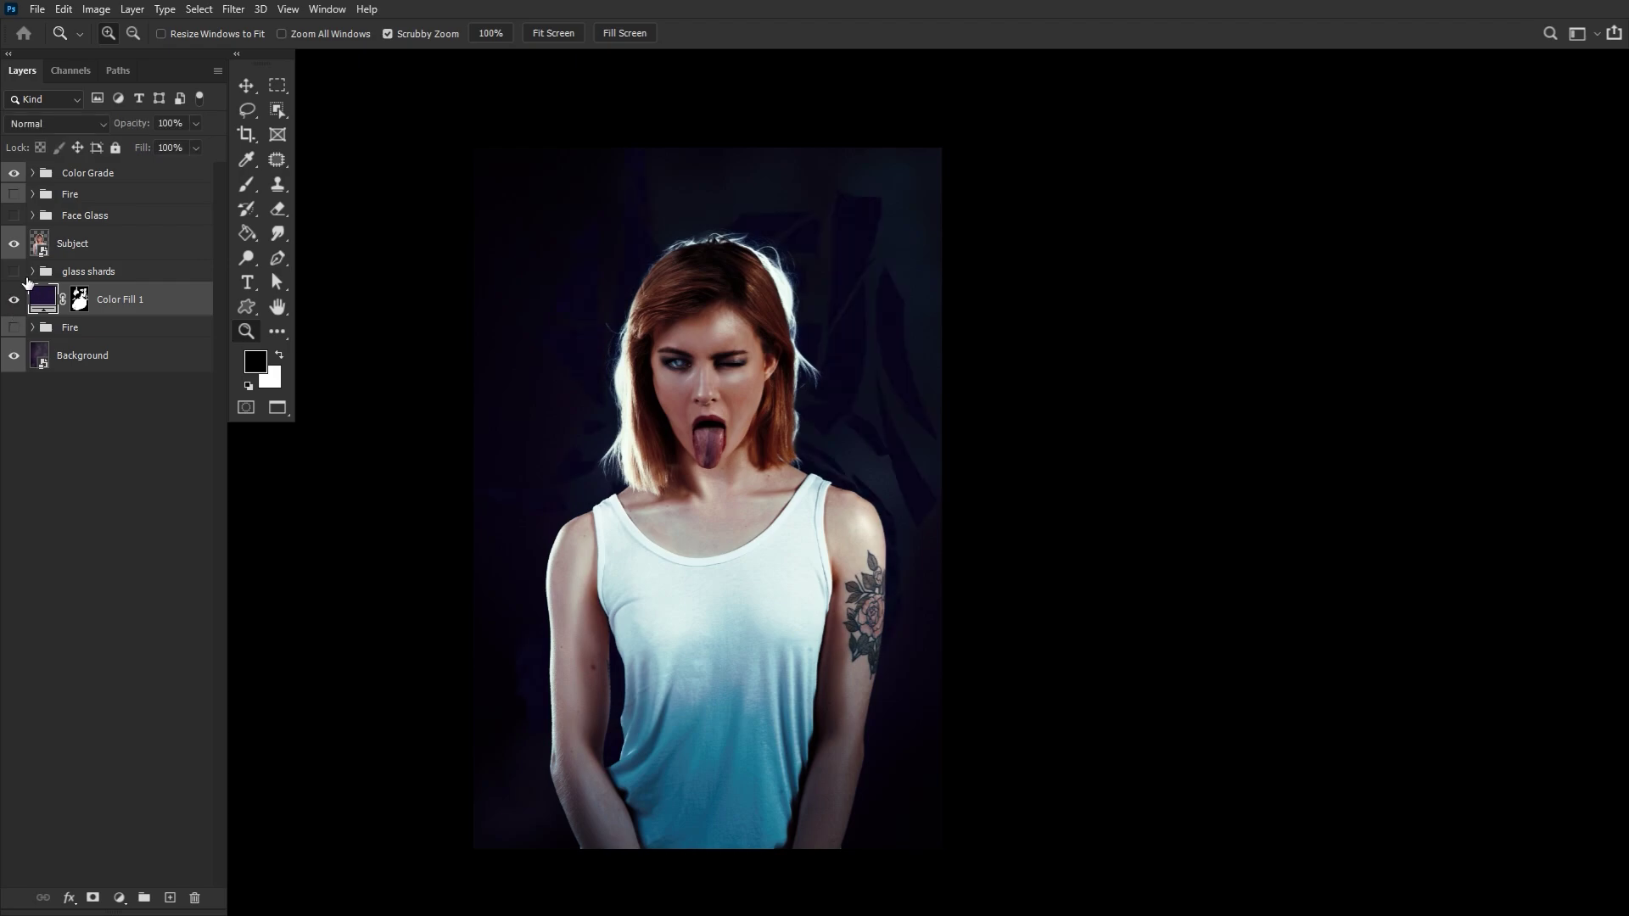
click(13, 271)
click(33, 272)
click(14, 299)
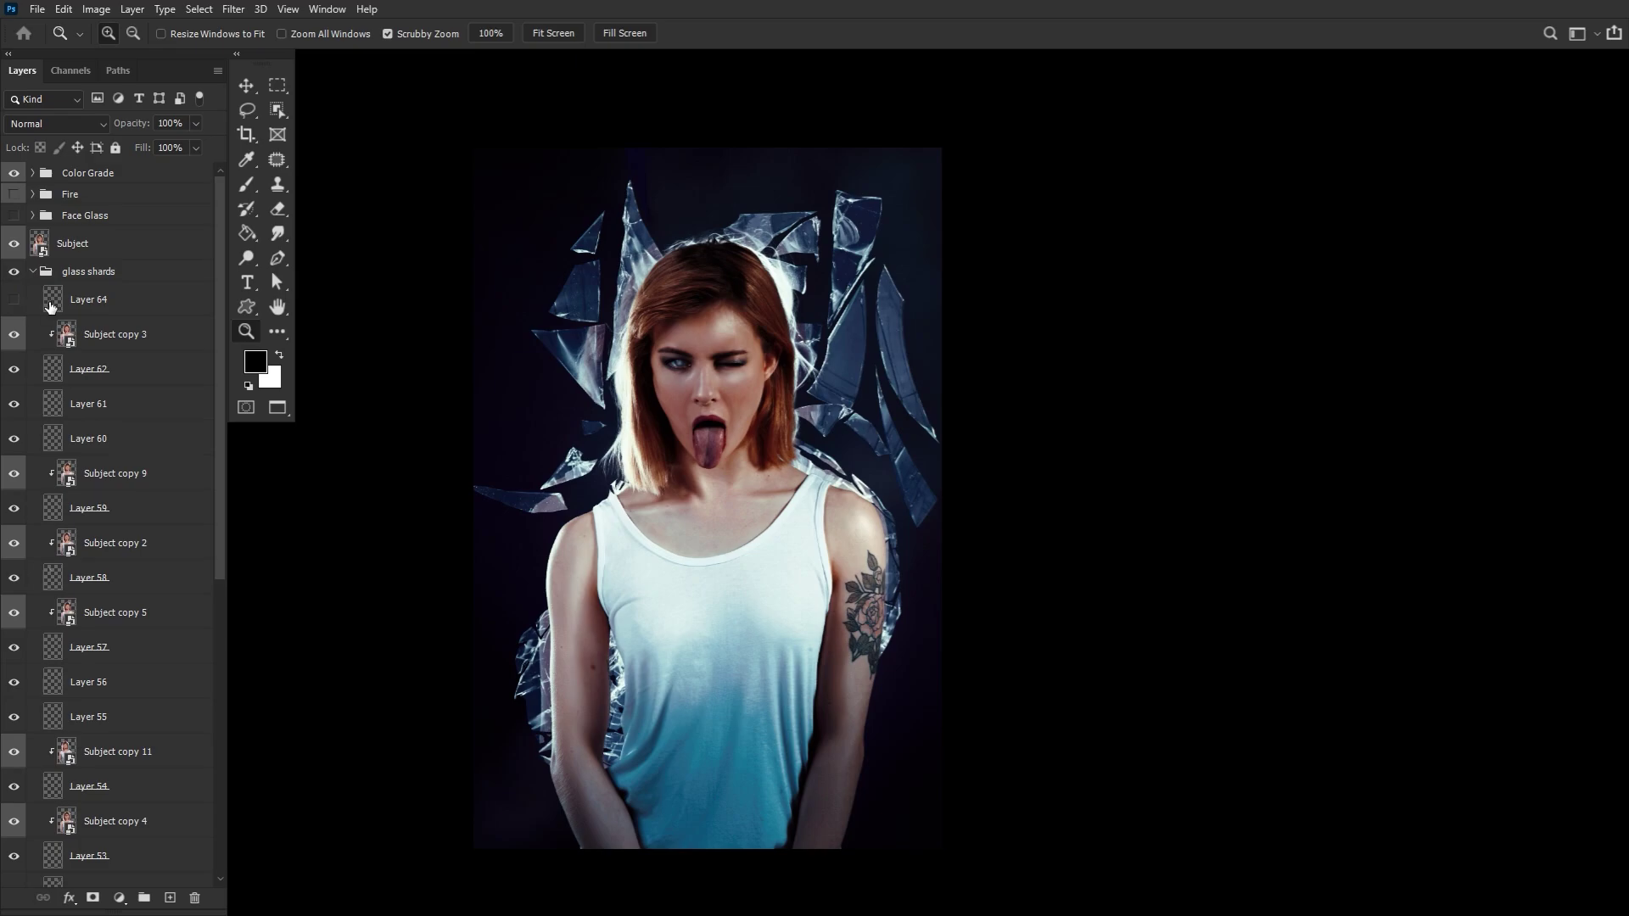
click(14, 300)
click(32, 271)
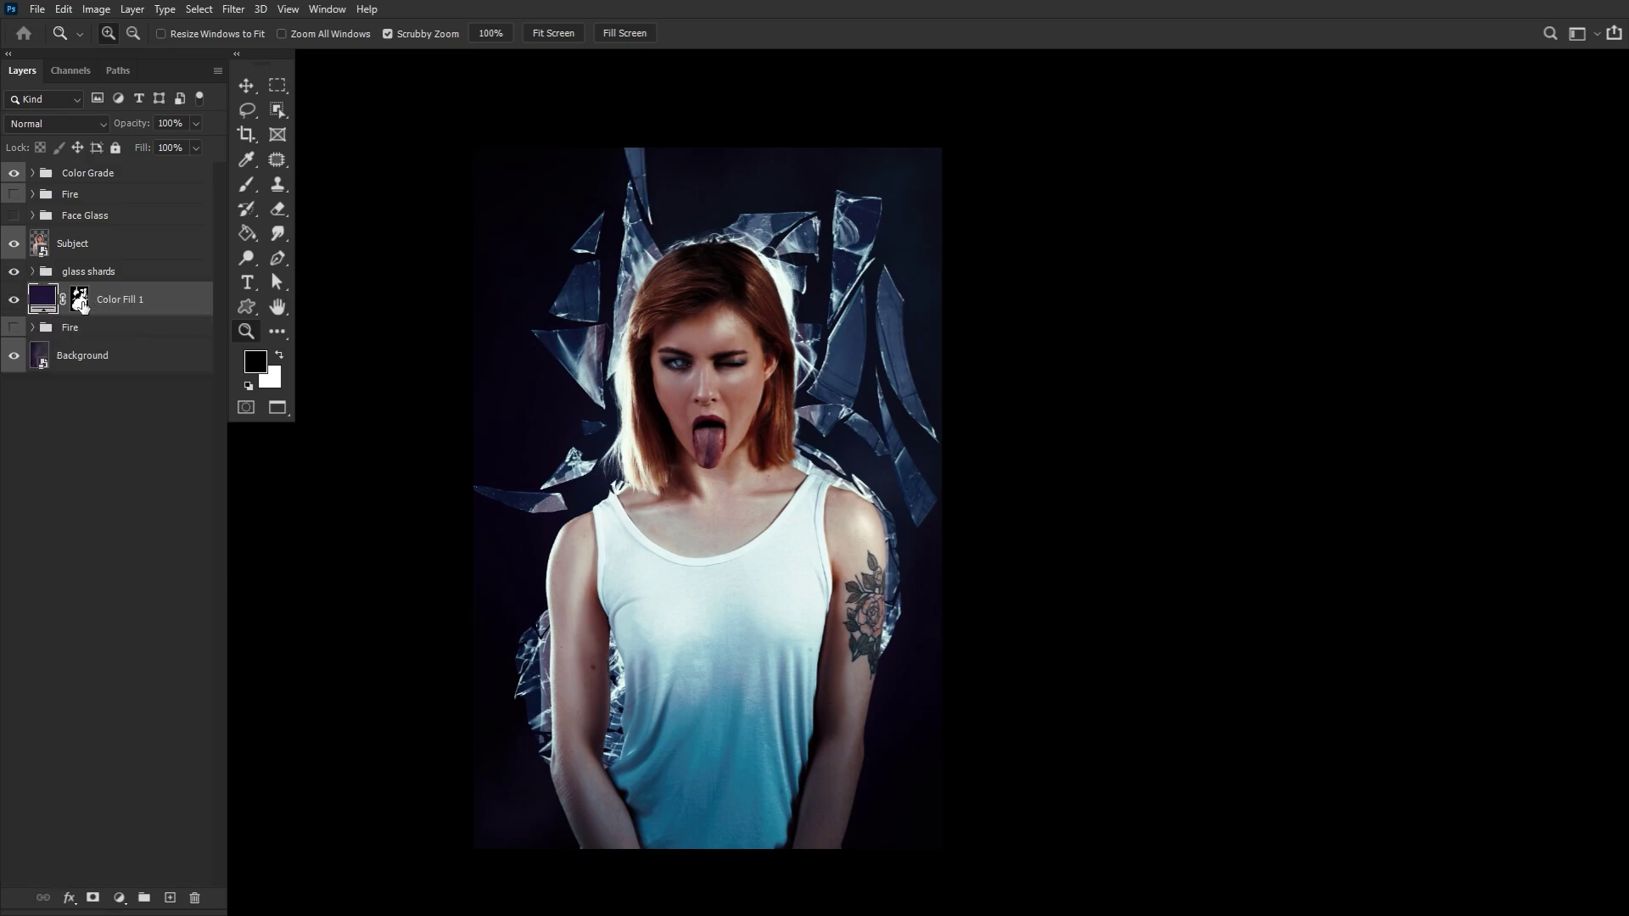
Step: Select the Color Fill 1 mask, then hide and show the layer to compare
click(81, 309)
click(15, 302)
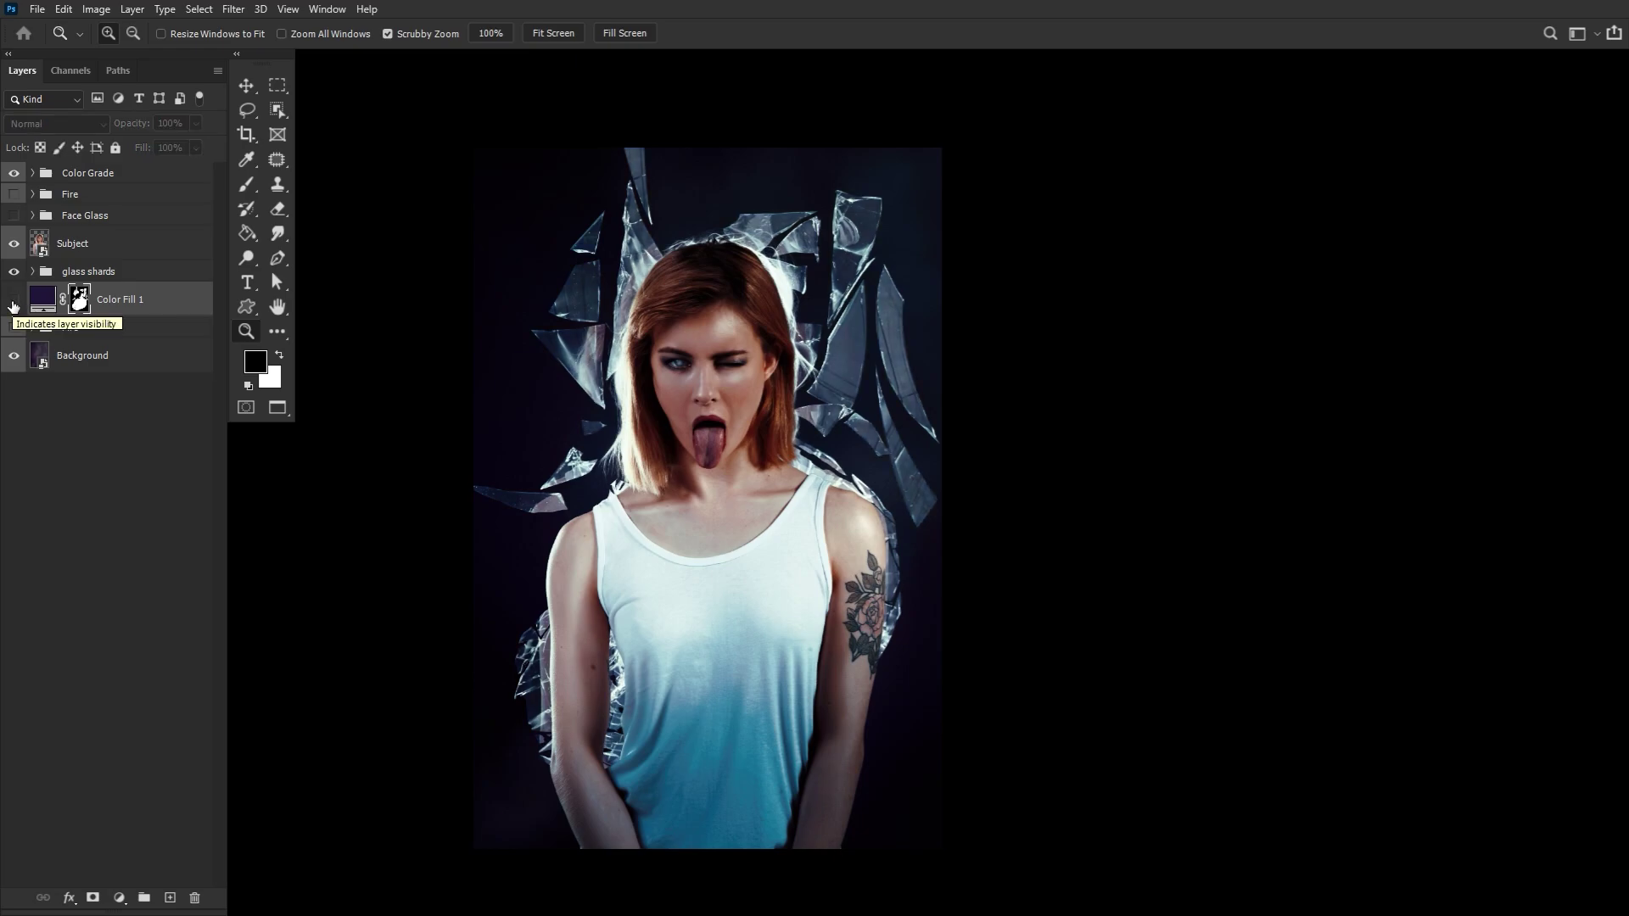
click(13, 302)
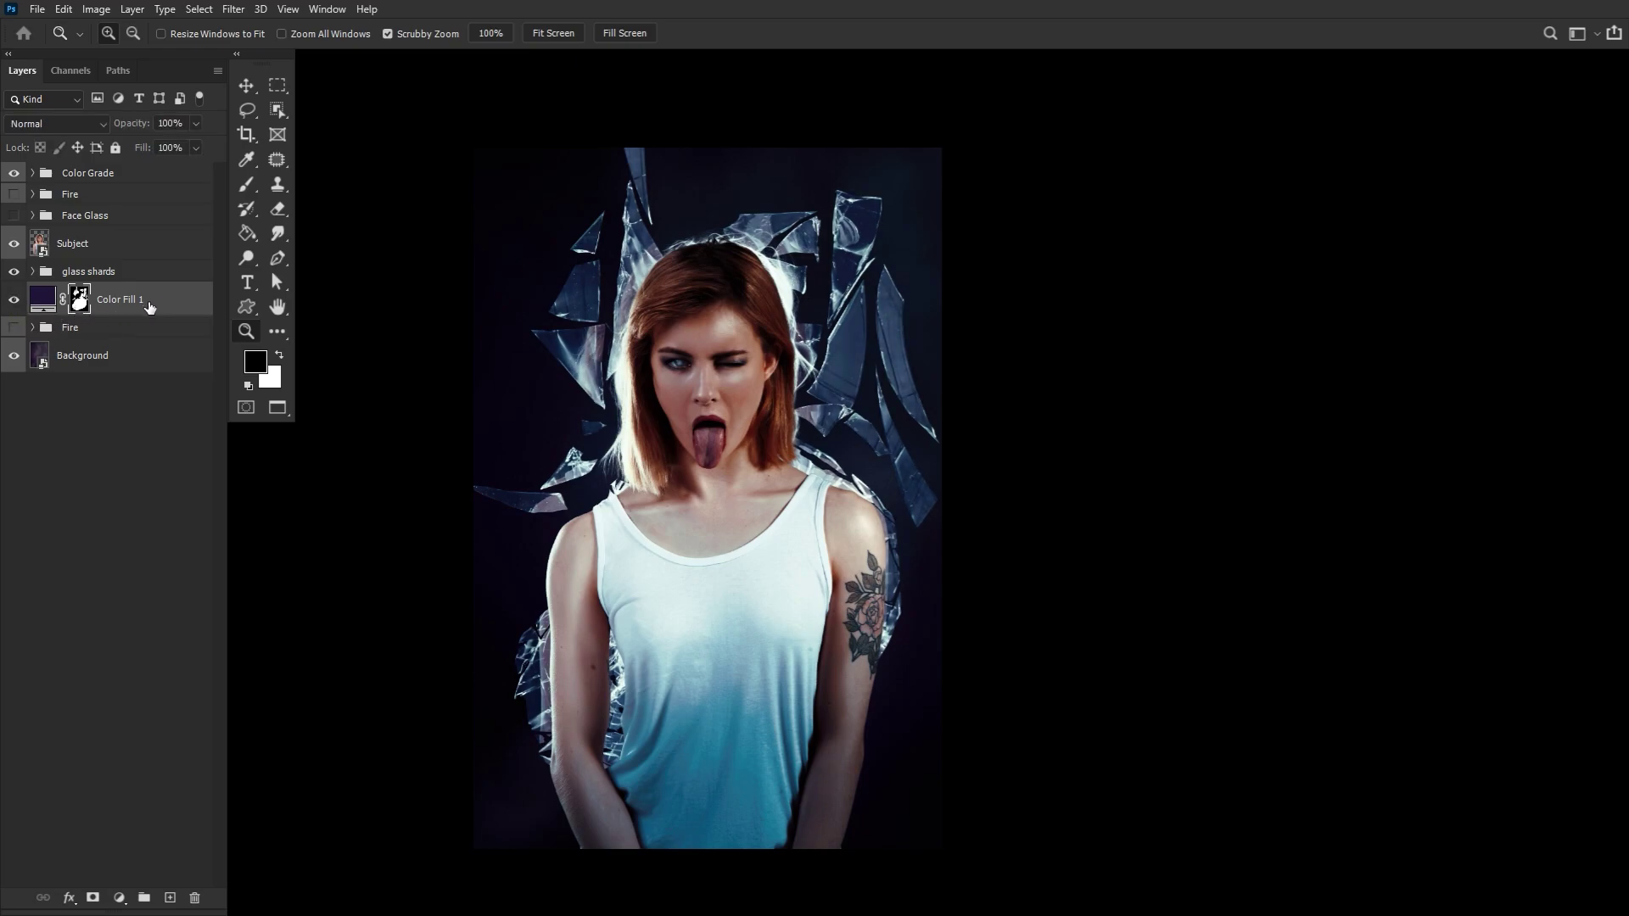
Step: Add a new Layer 66 above the glass shards group and clip it to the group
click(707, 231)
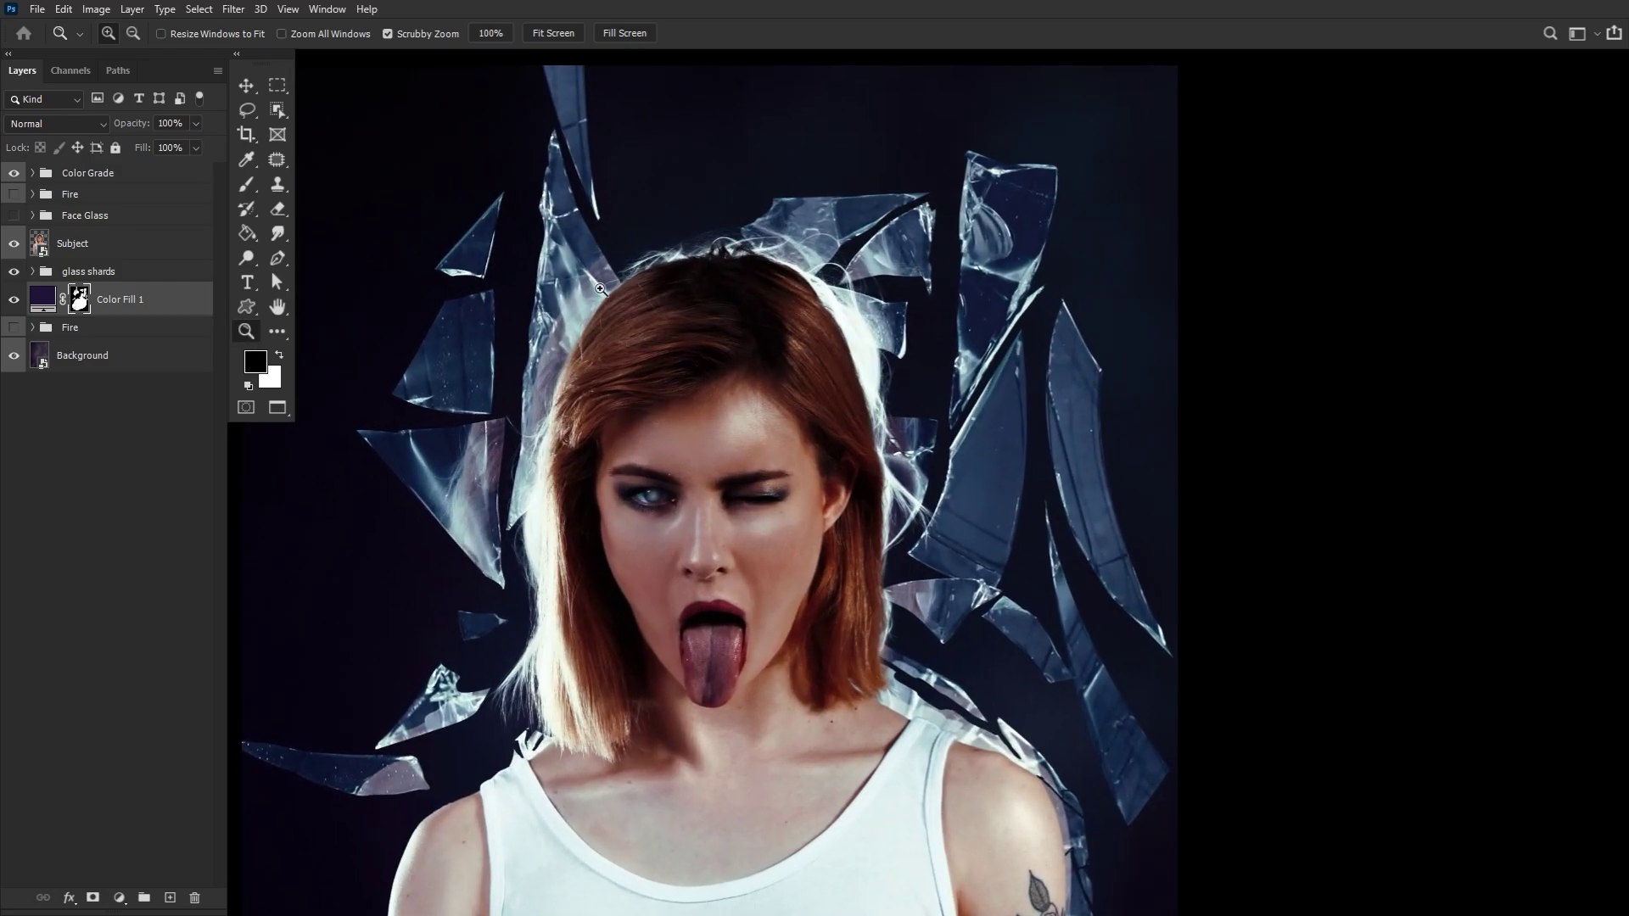
click(139, 276)
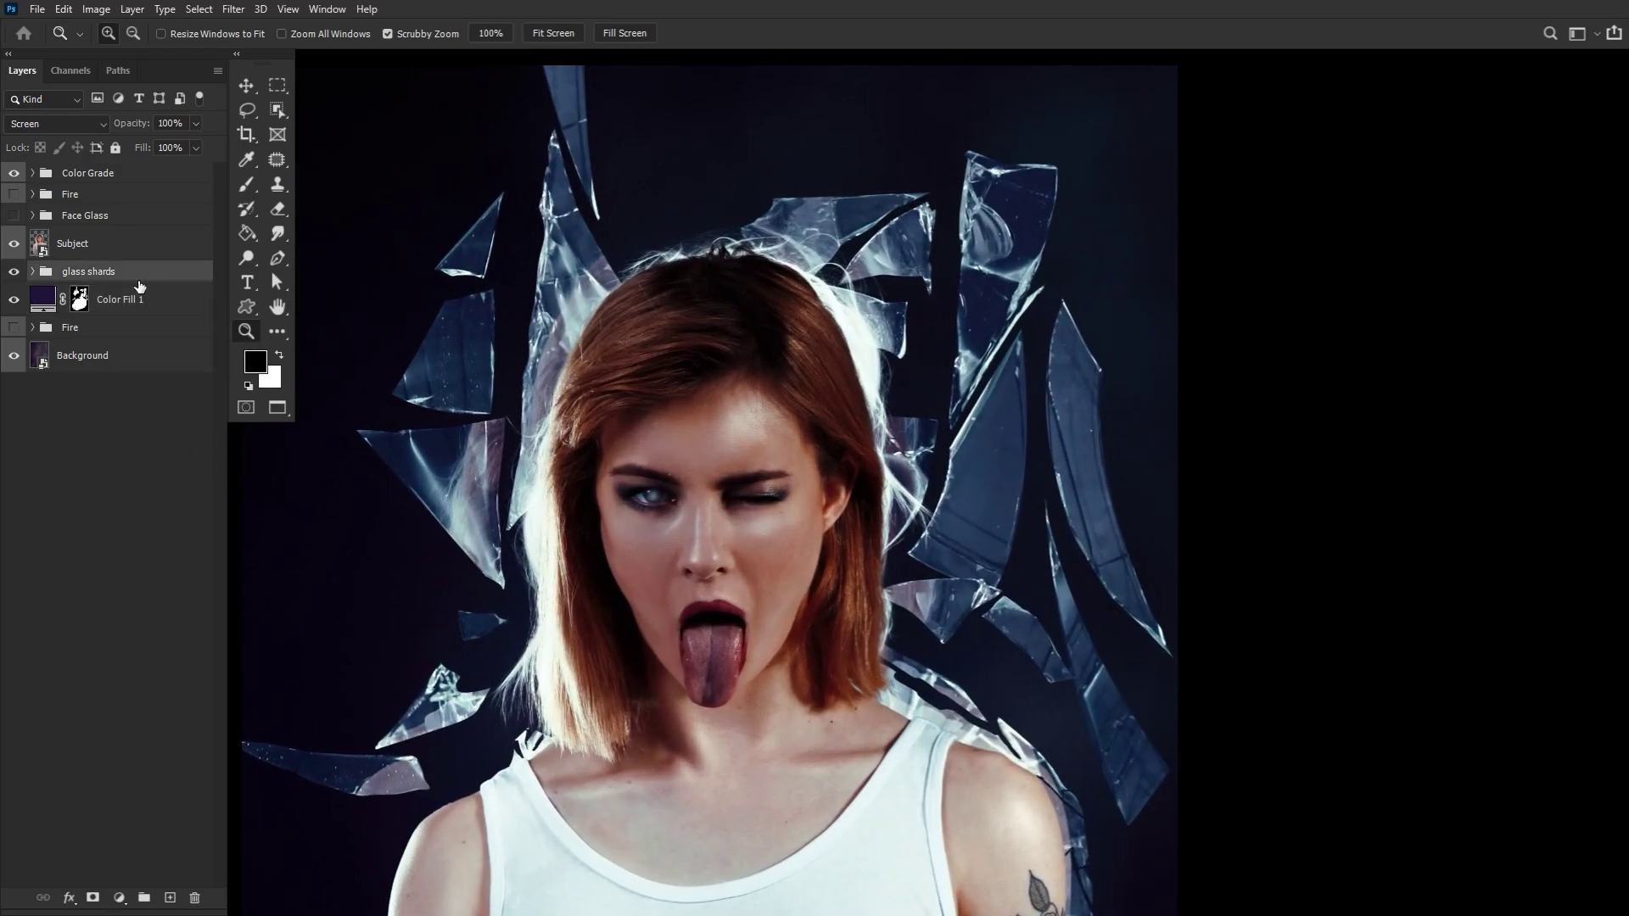
click(173, 899)
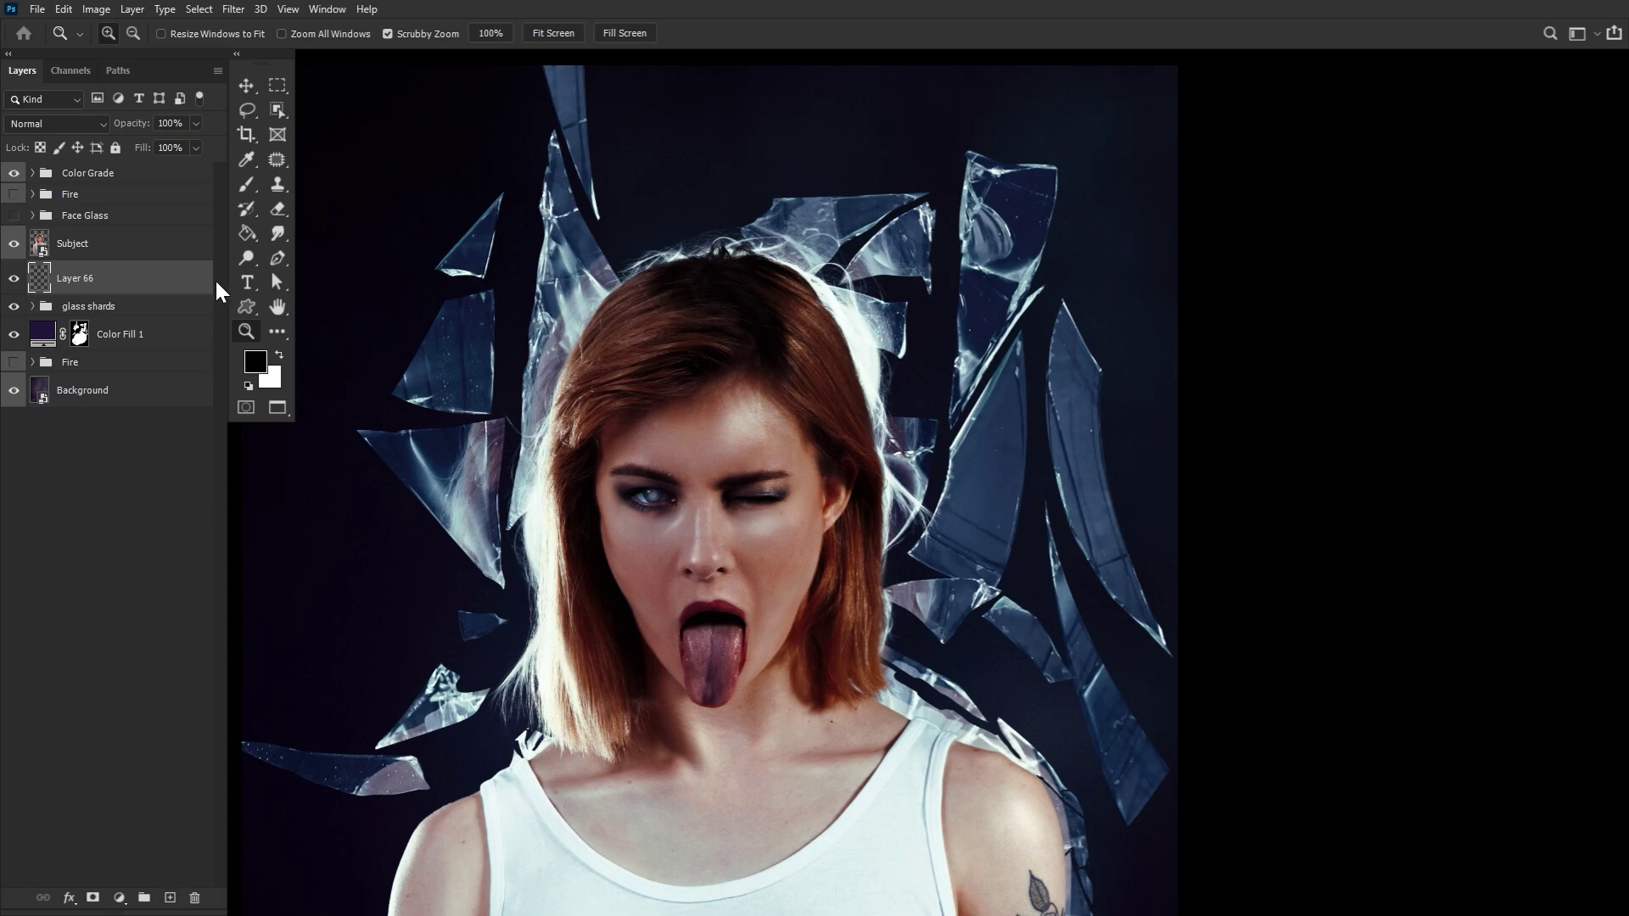
alt+click(168, 292)
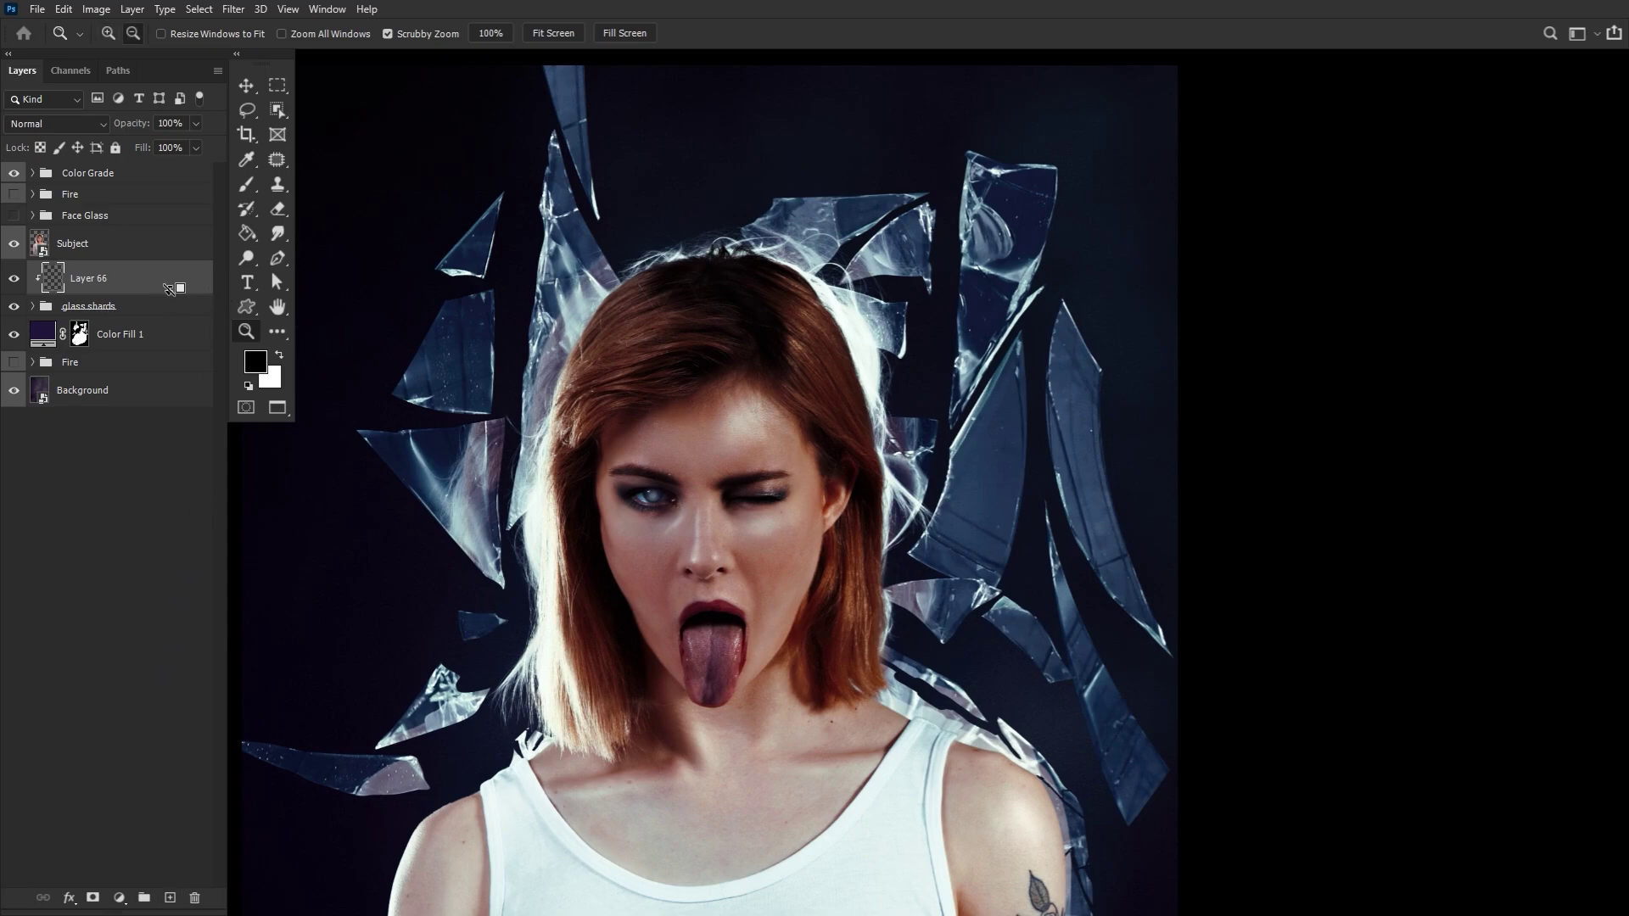
Step: Brush thin white highlights along the tall shard, the left shard and a shard by the shoulder
click(1063, 152)
drag(898, 344, 847, 430)
click(246, 184)
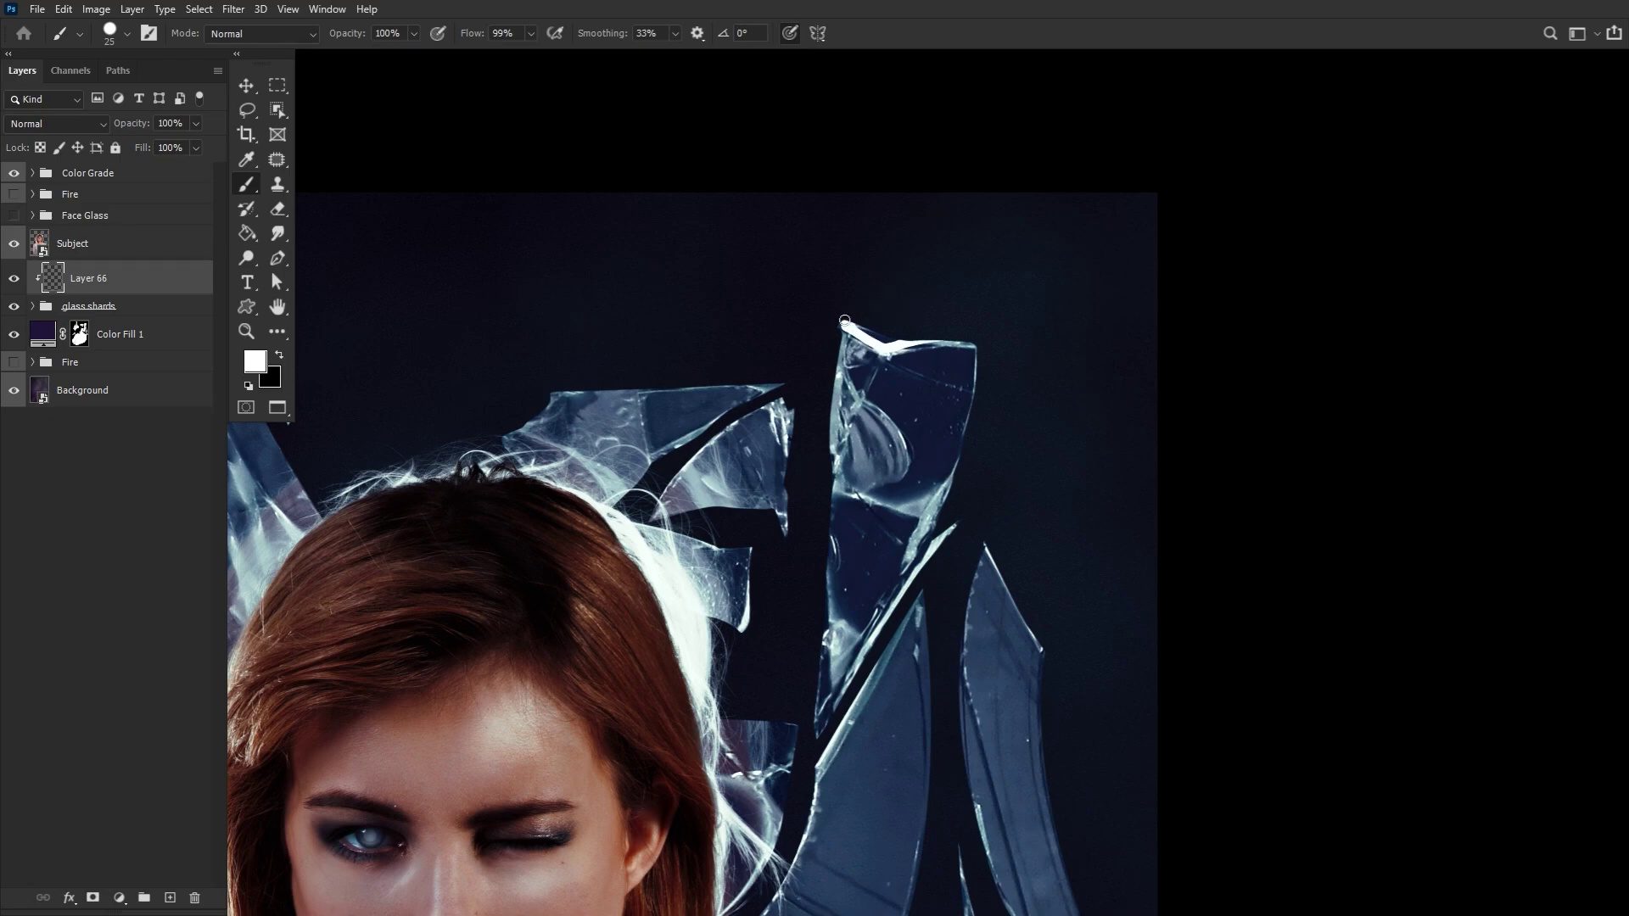
drag(843, 324, 973, 344)
drag(776, 395, 611, 502)
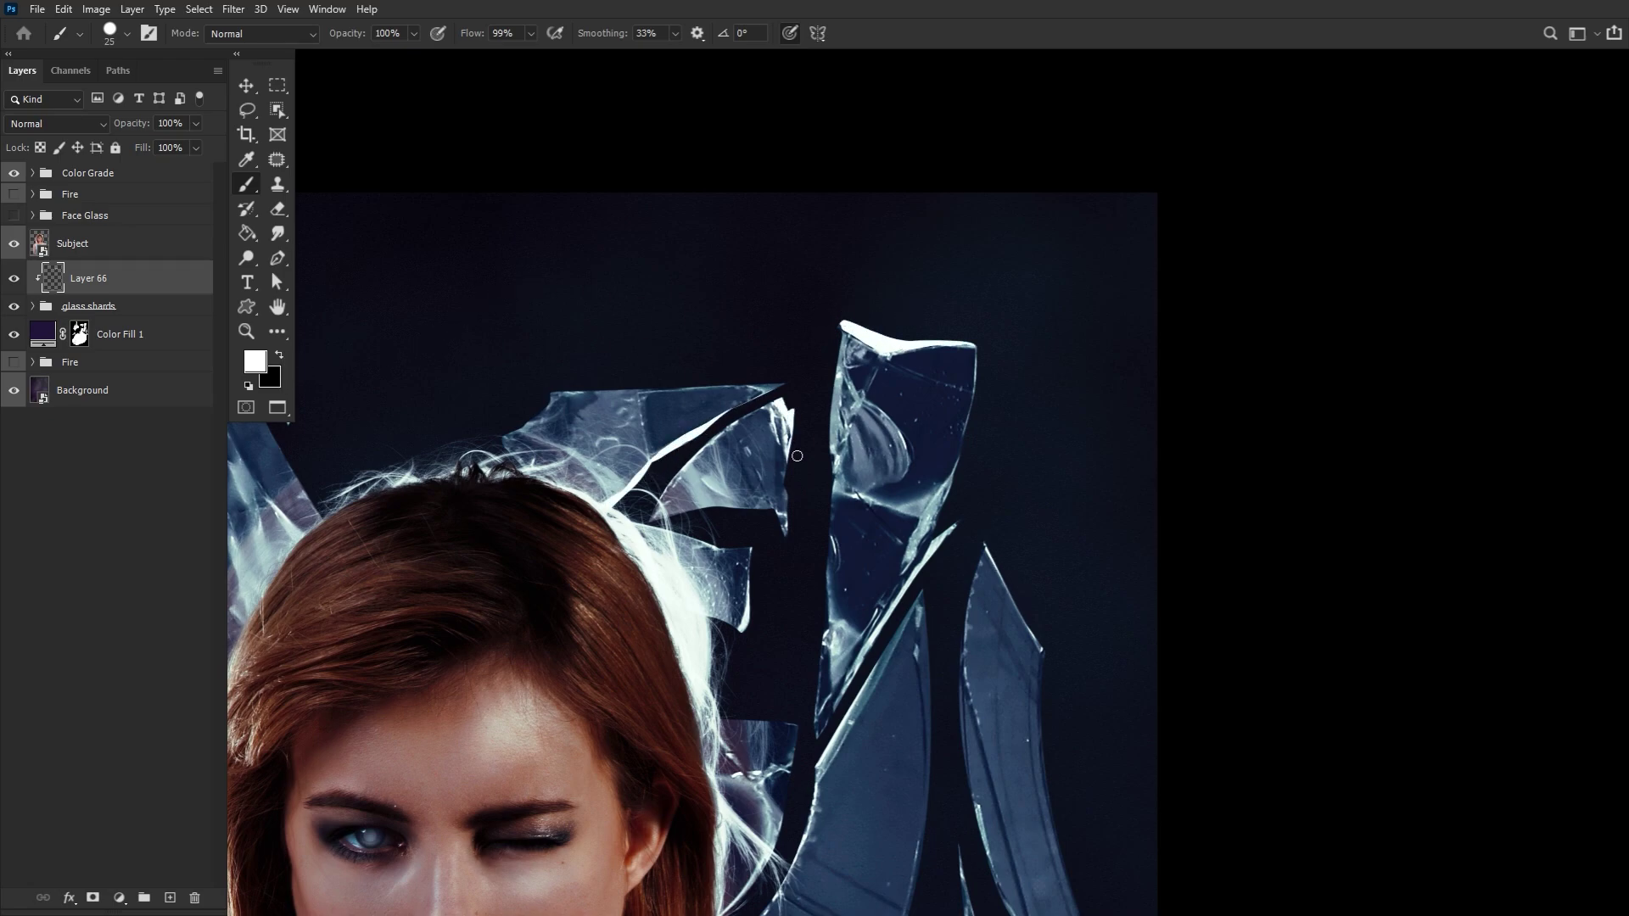
scroll(739, 573, left, 5)
scroll(738, 573, up, 2)
scroll(717, 690, down, 1)
scroll(717, 690, down, 5)
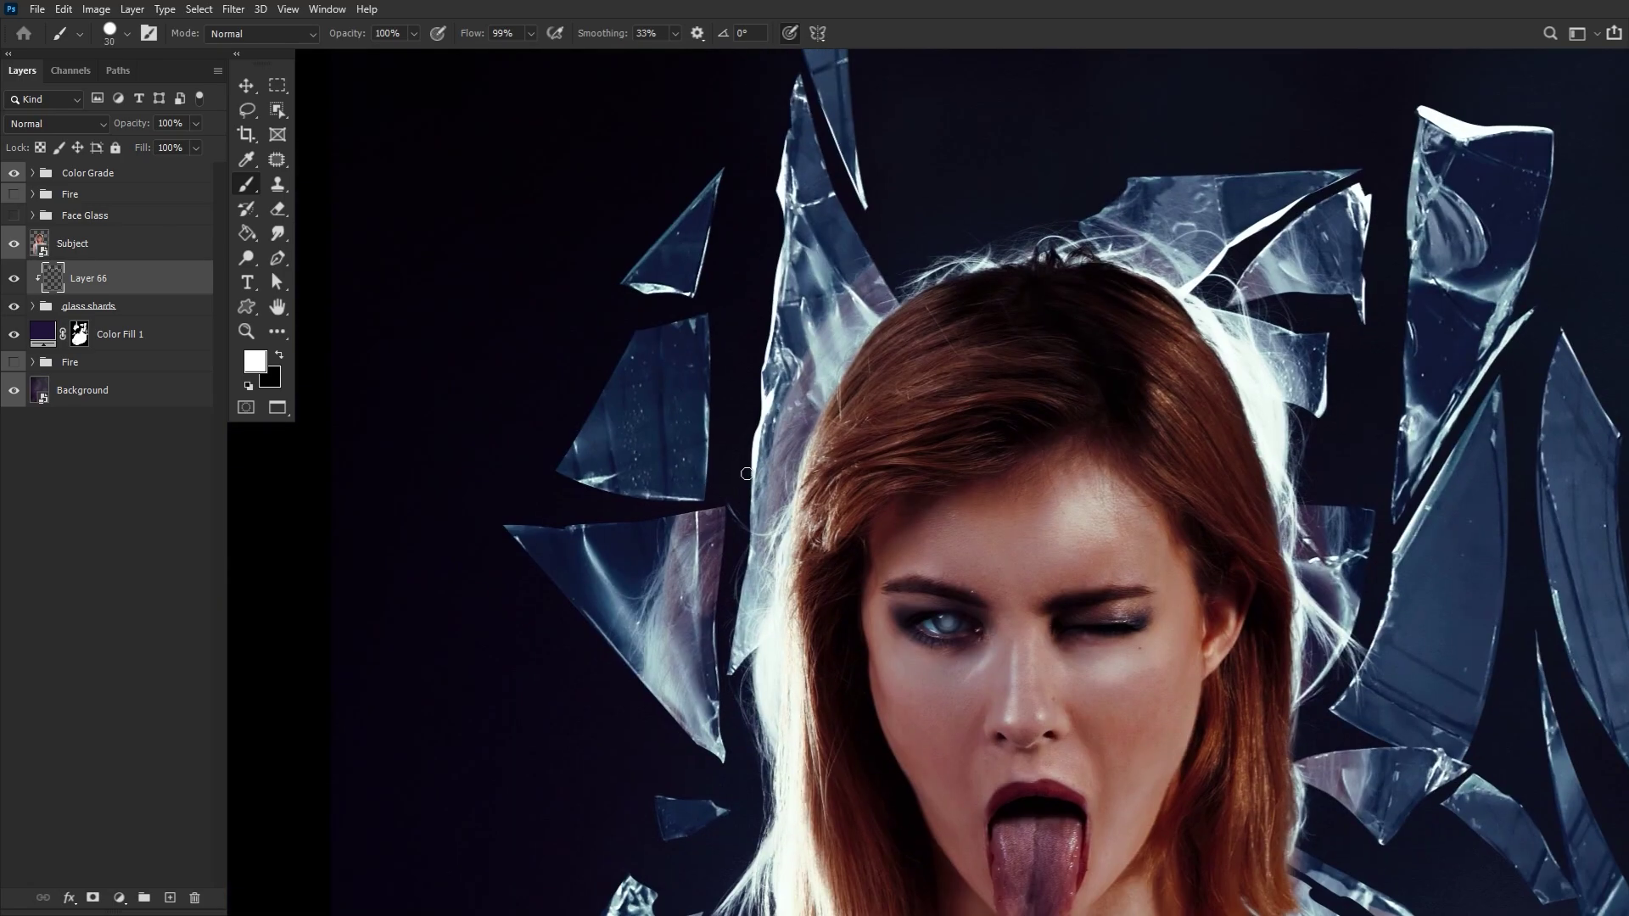
scroll(463, 717, up, 3)
scroll(783, 518, down, 5)
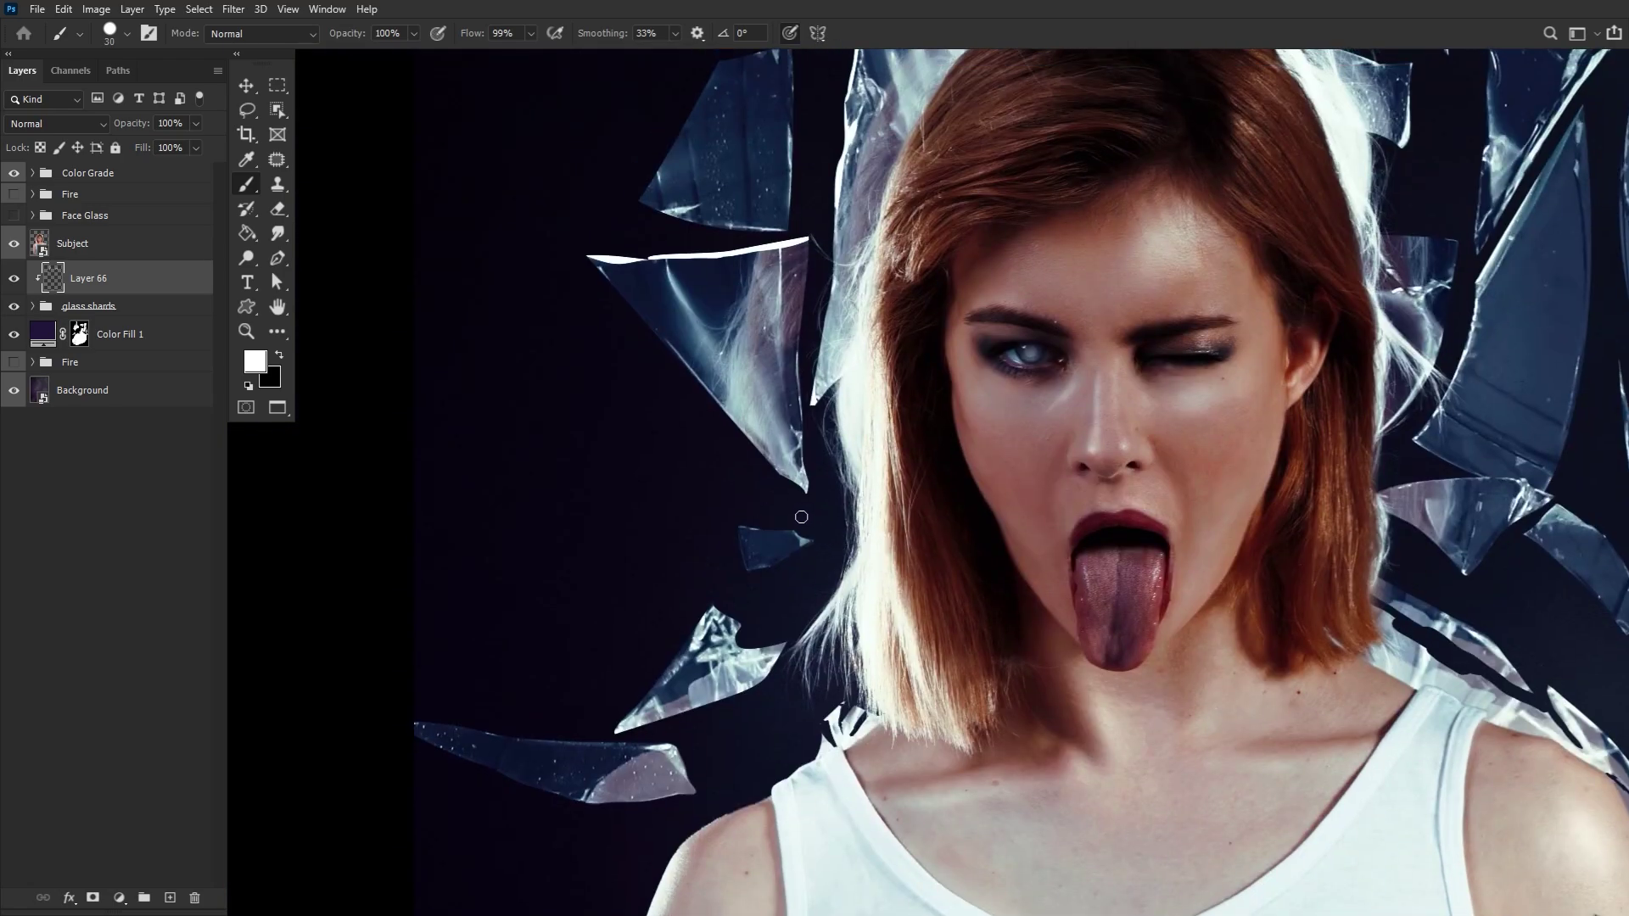
scroll(712, 623, down, 1)
scroll(712, 624, left, 1)
scroll(764, 661, right, 8)
scroll(763, 662, up, 3)
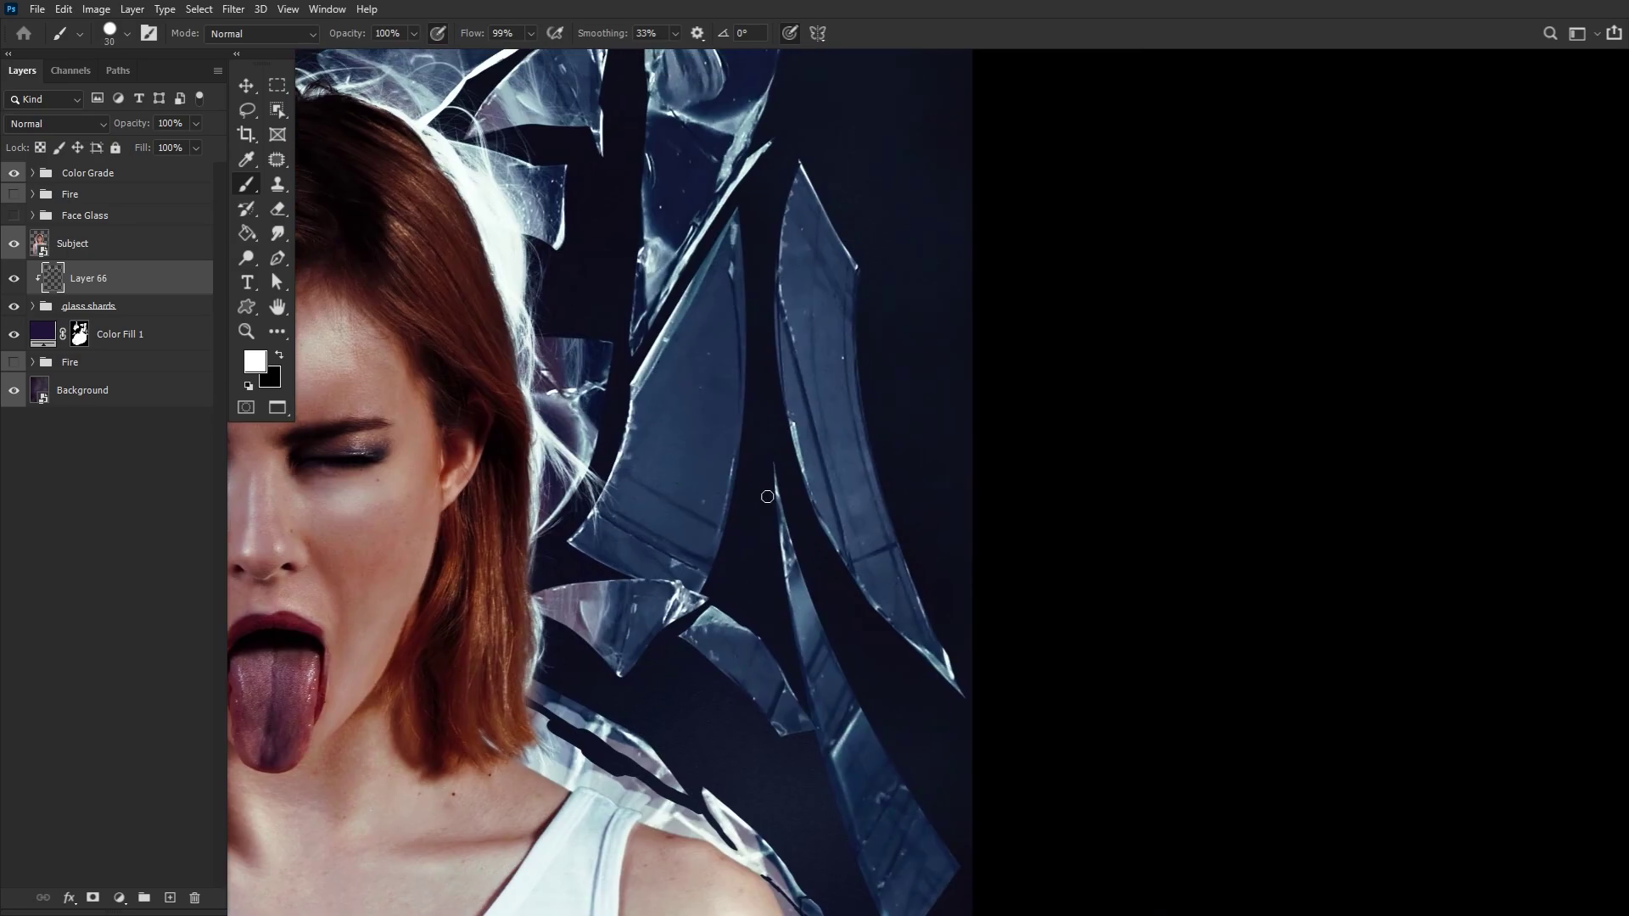
scroll(714, 420, up, 3)
scroll(713, 420, down, 2)
scroll(710, 466, down, 2)
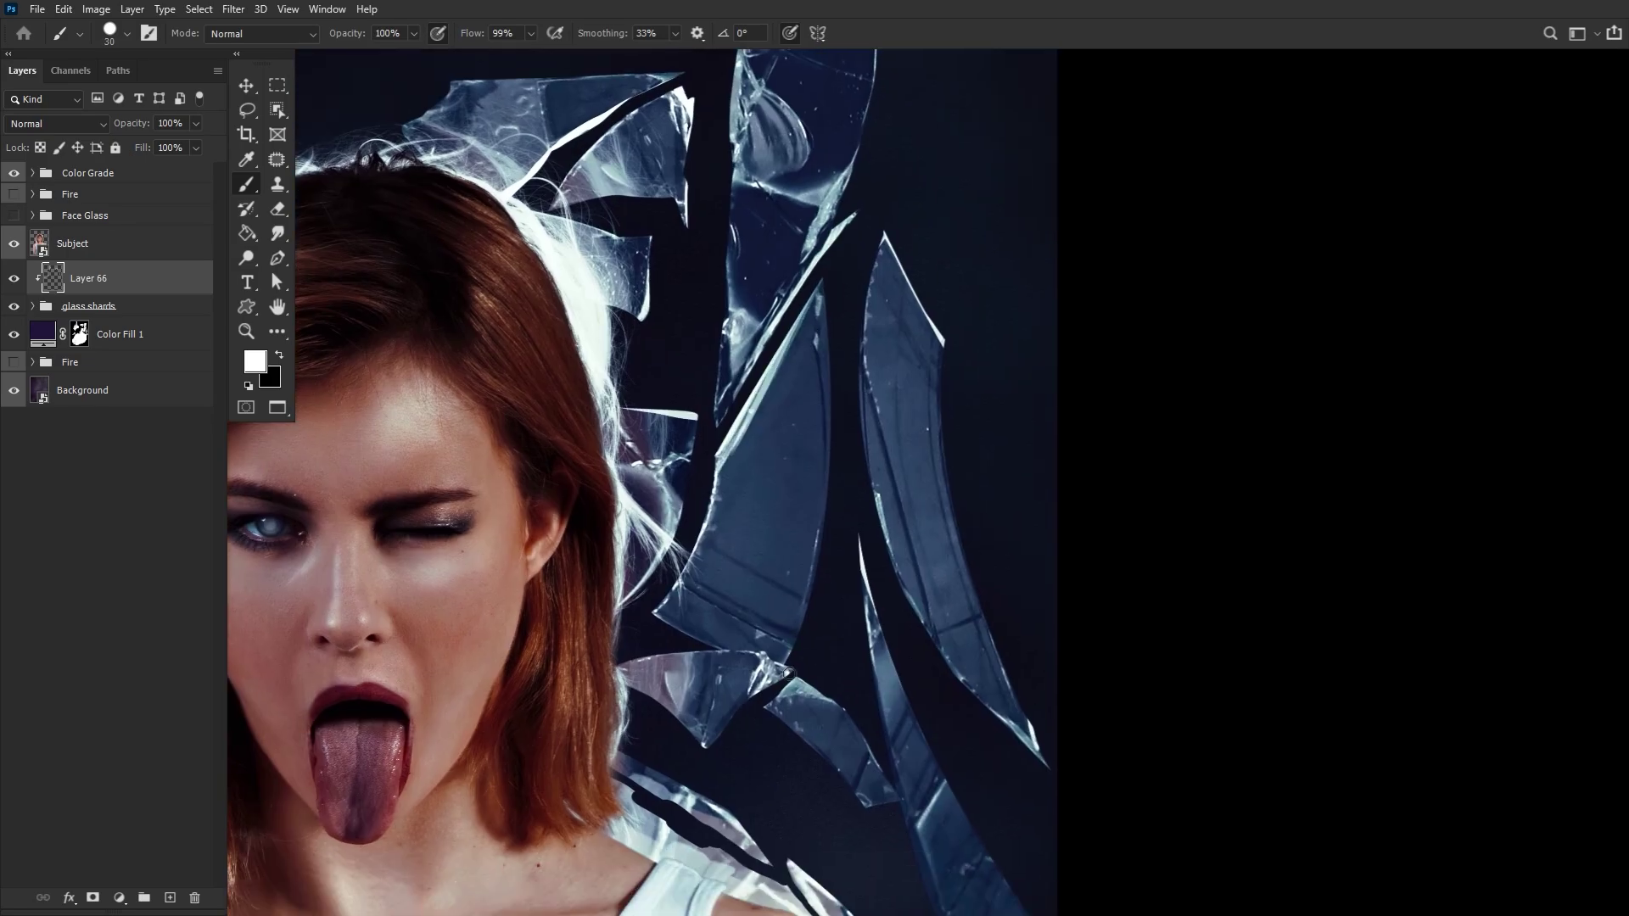
scroll(764, 509, right, 2)
key(z)
alt+click(765, 491)
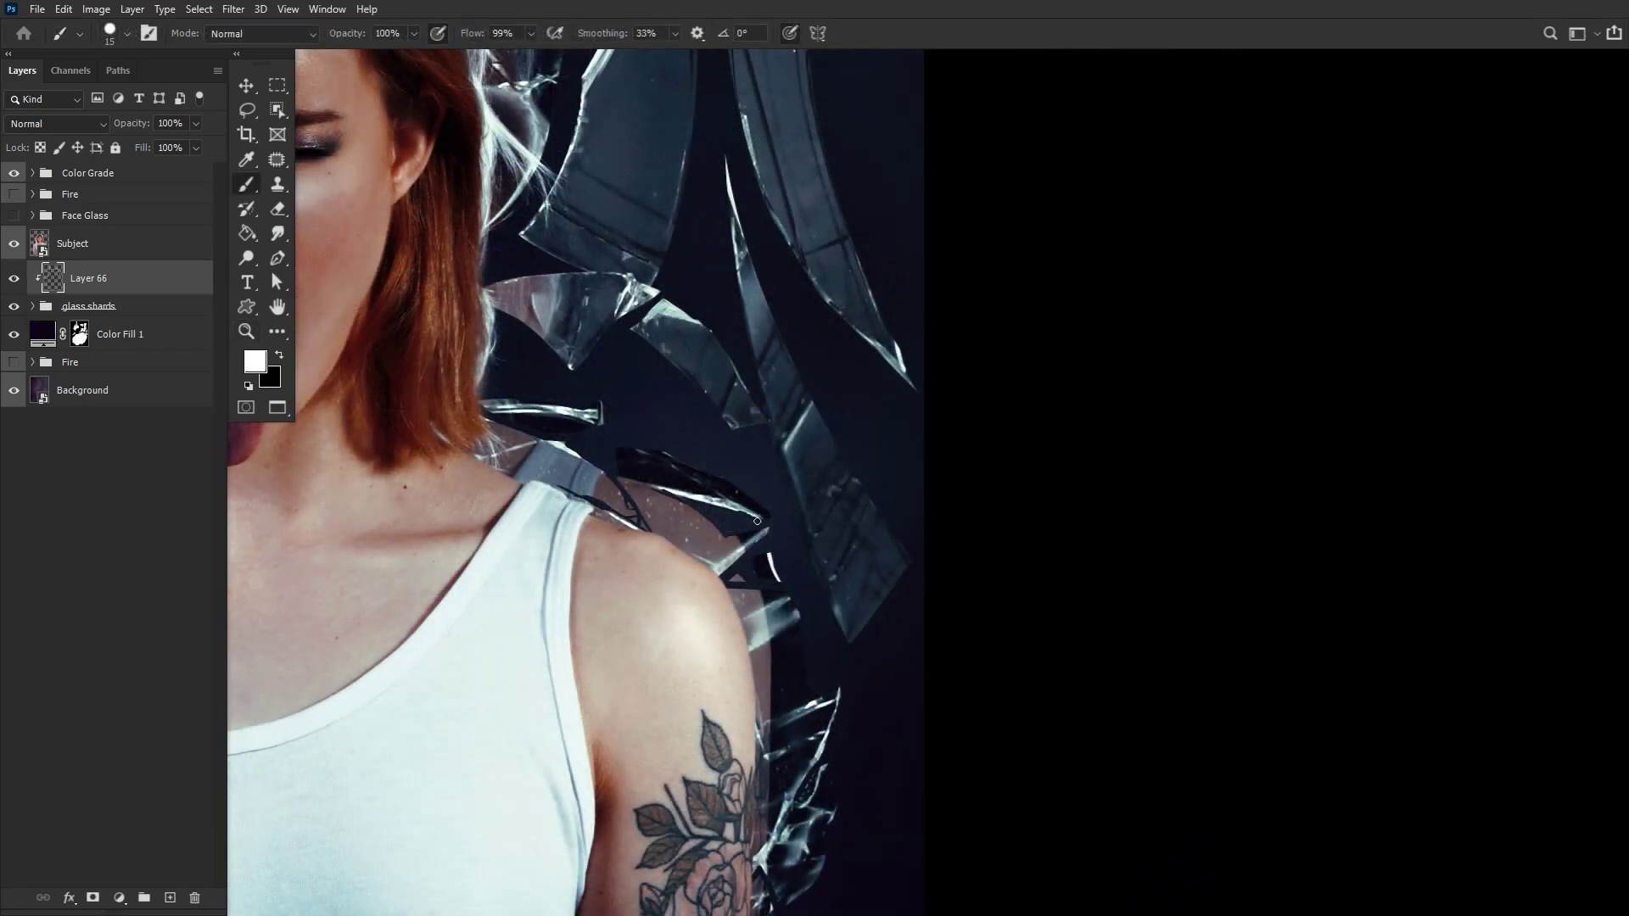
drag(715, 573, 773, 530)
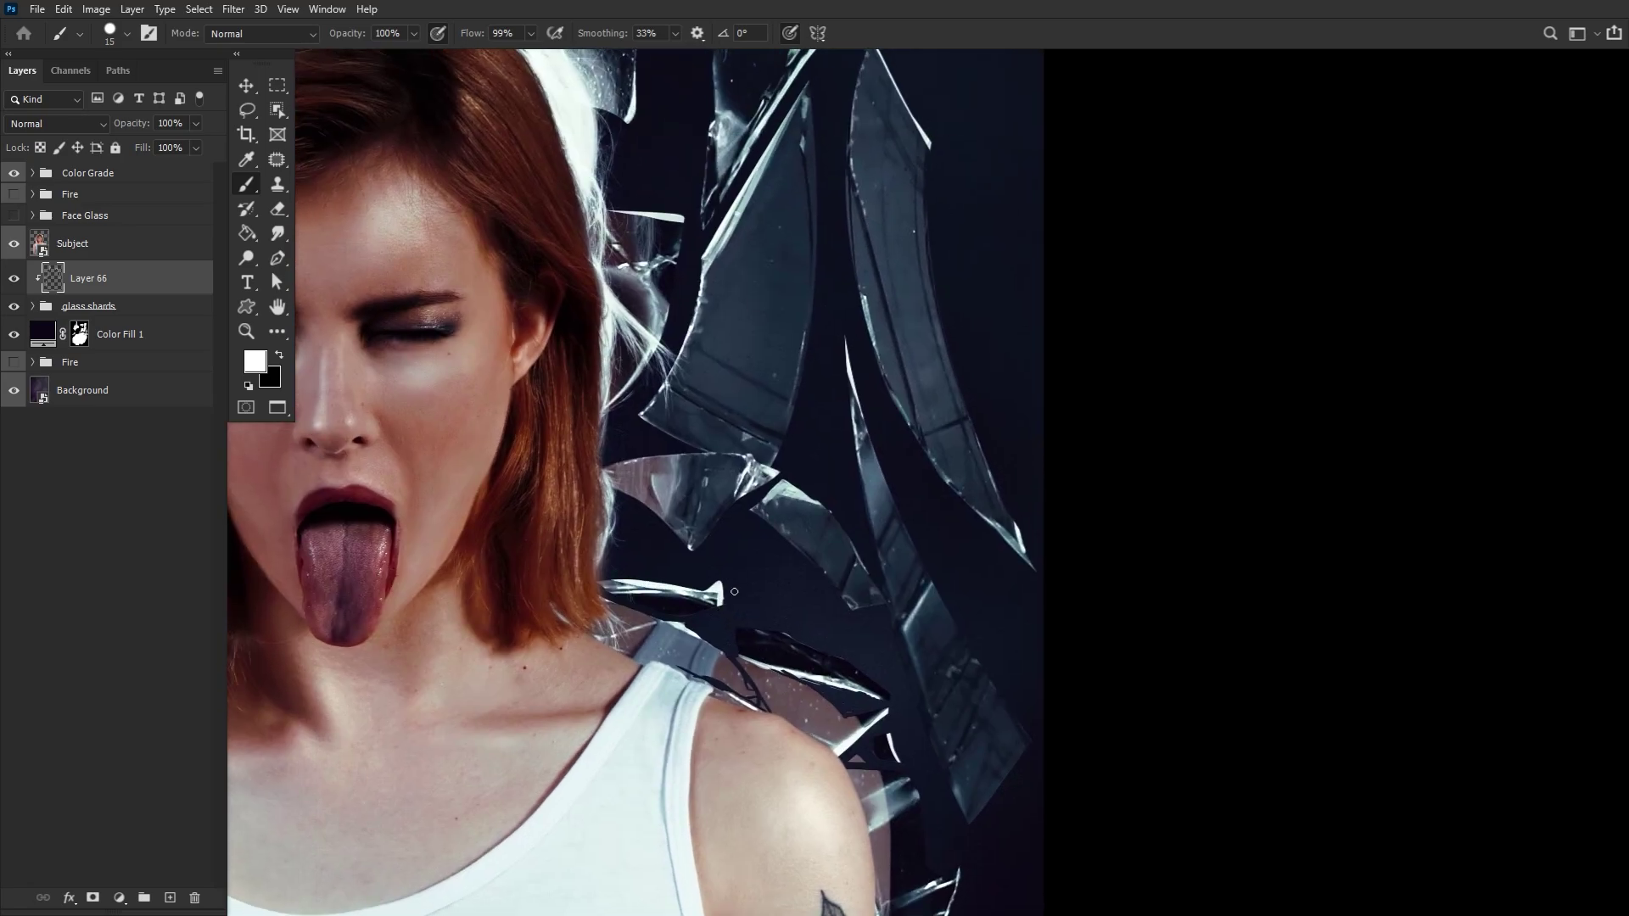
drag(549, 584, 391, 564)
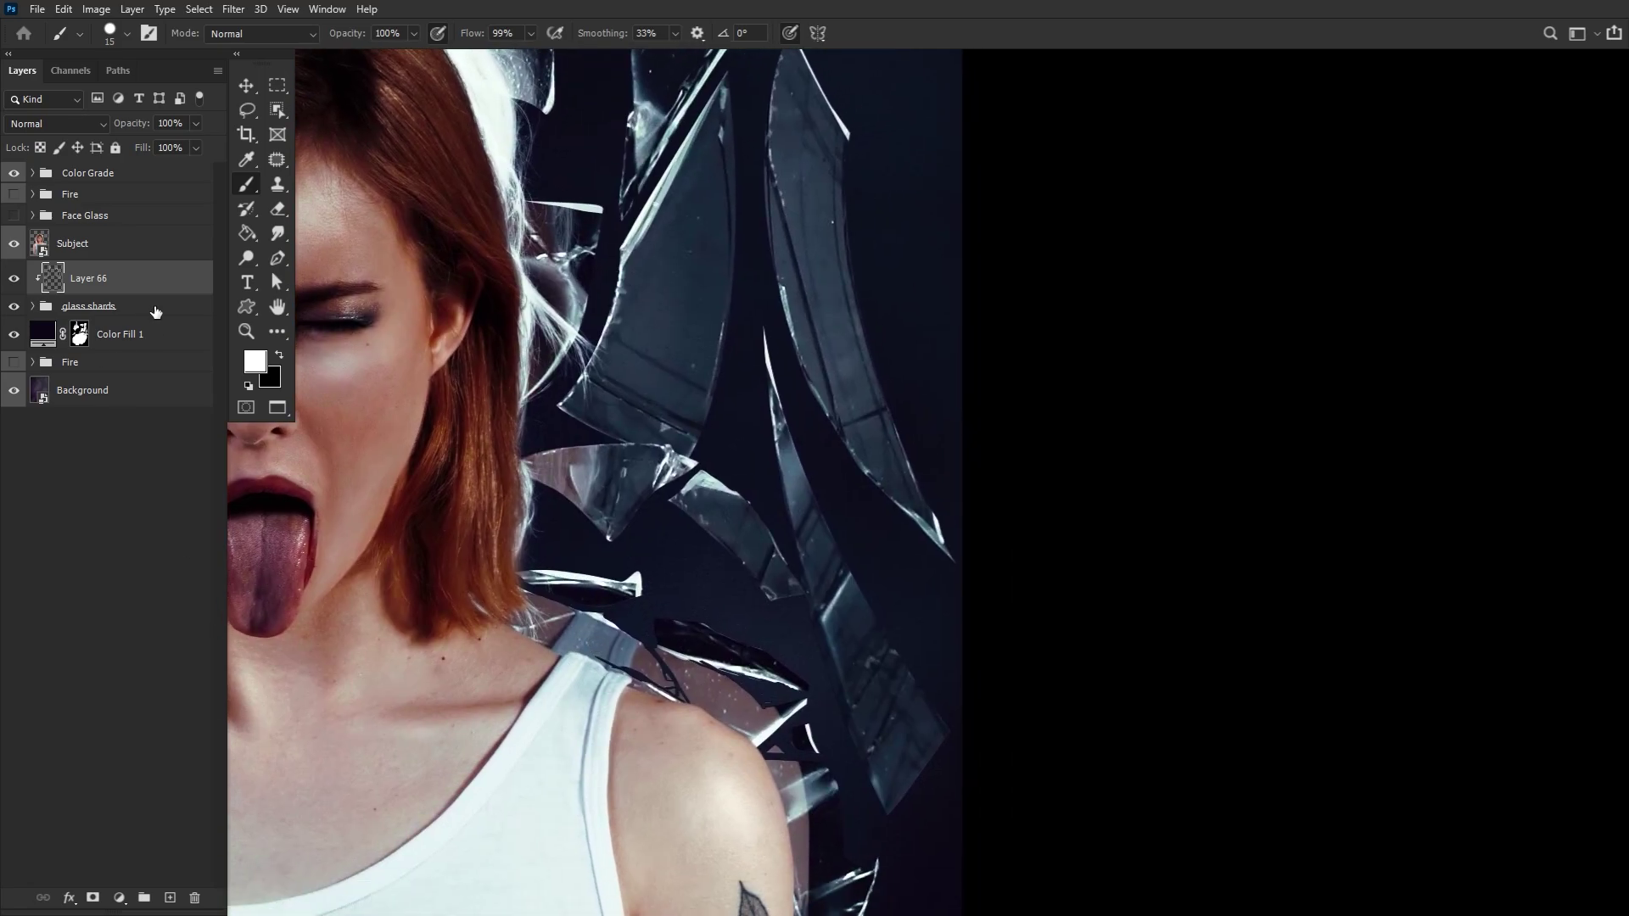
Step: Create Layer 68 clipped to the glass shards, in Overlay at 46% opacity
key(ctrl+alt+shift+n)
key(ctrl+alt+g)
click(58, 124)
click(73, 380)
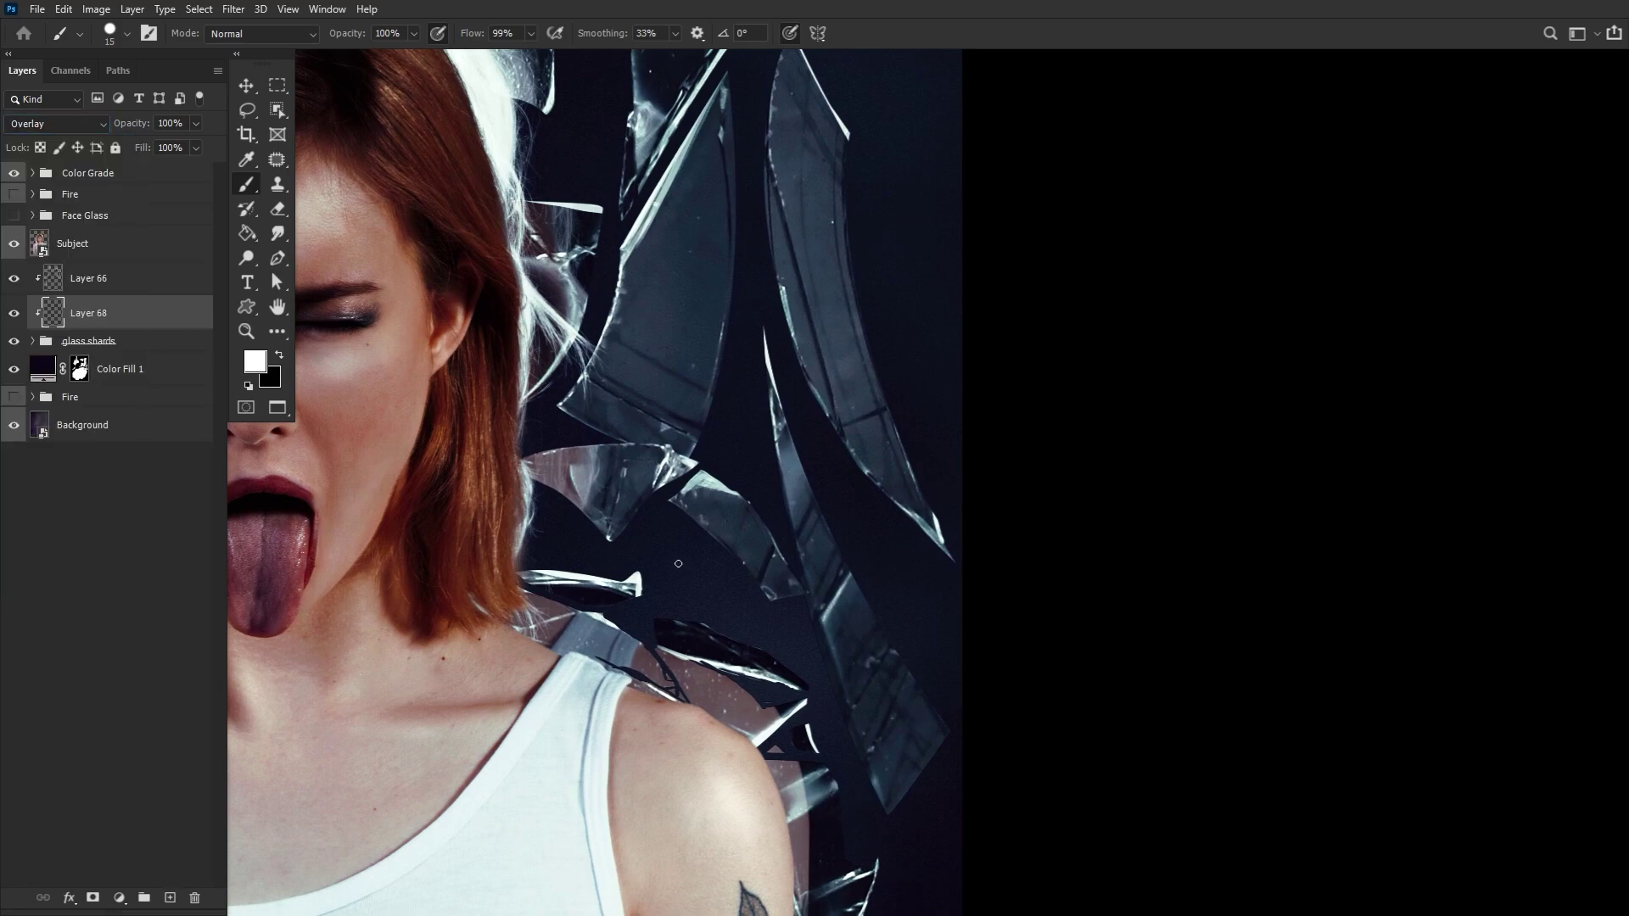
scroll(678, 563, up, 3)
drag(149, 122, 147, 125)
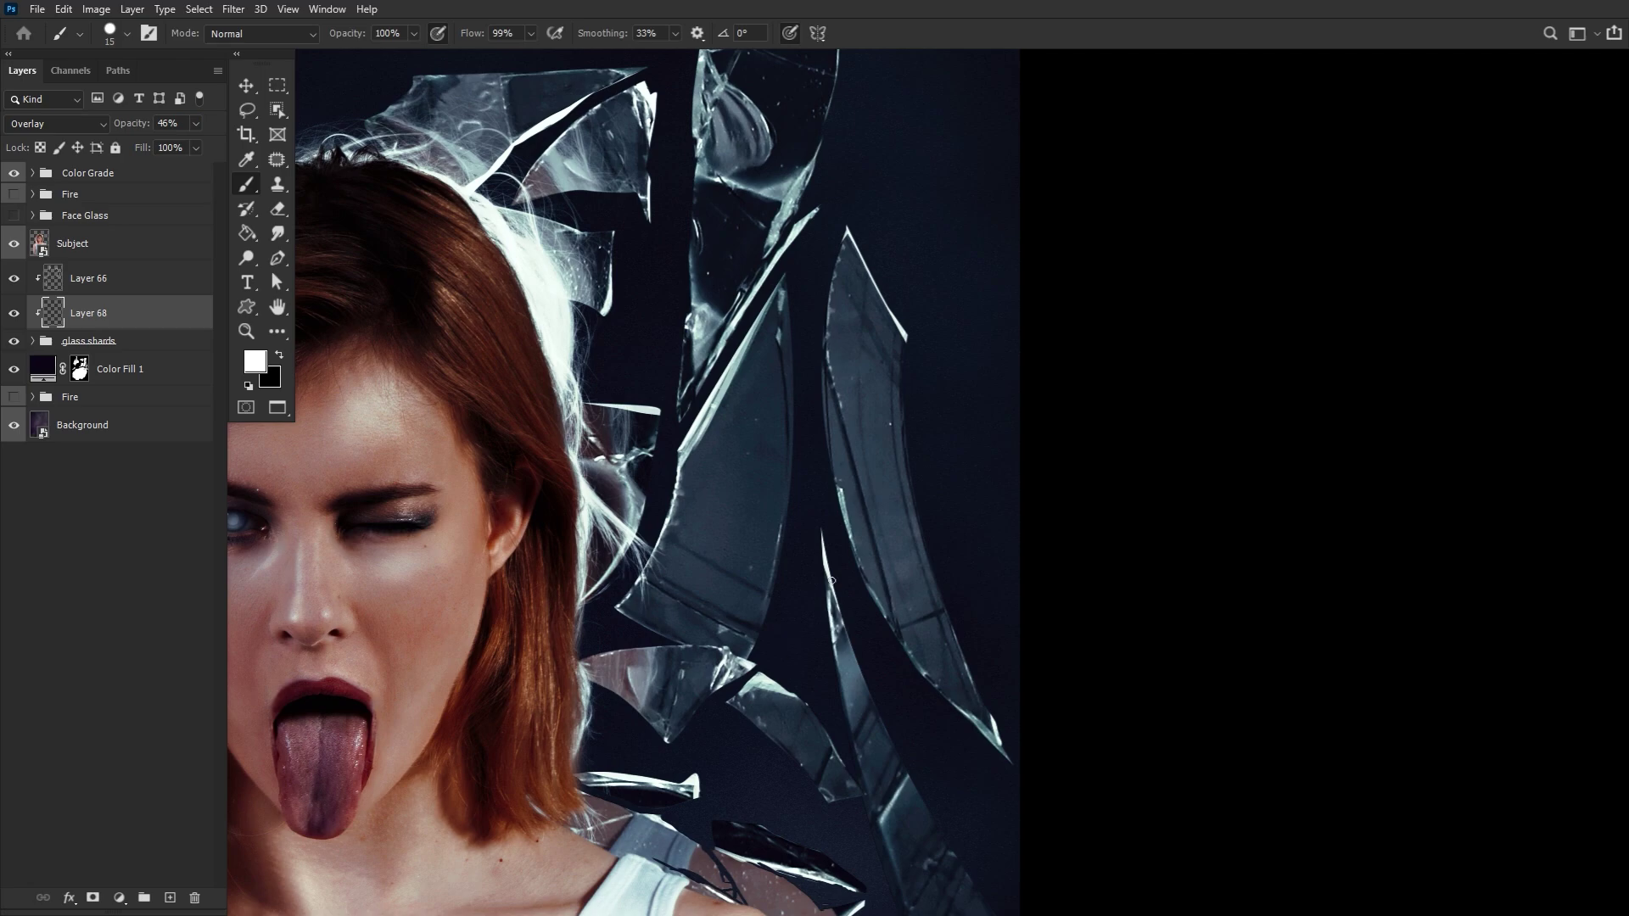
scroll(835, 611, up, 5)
scroll(862, 676, up, 3)
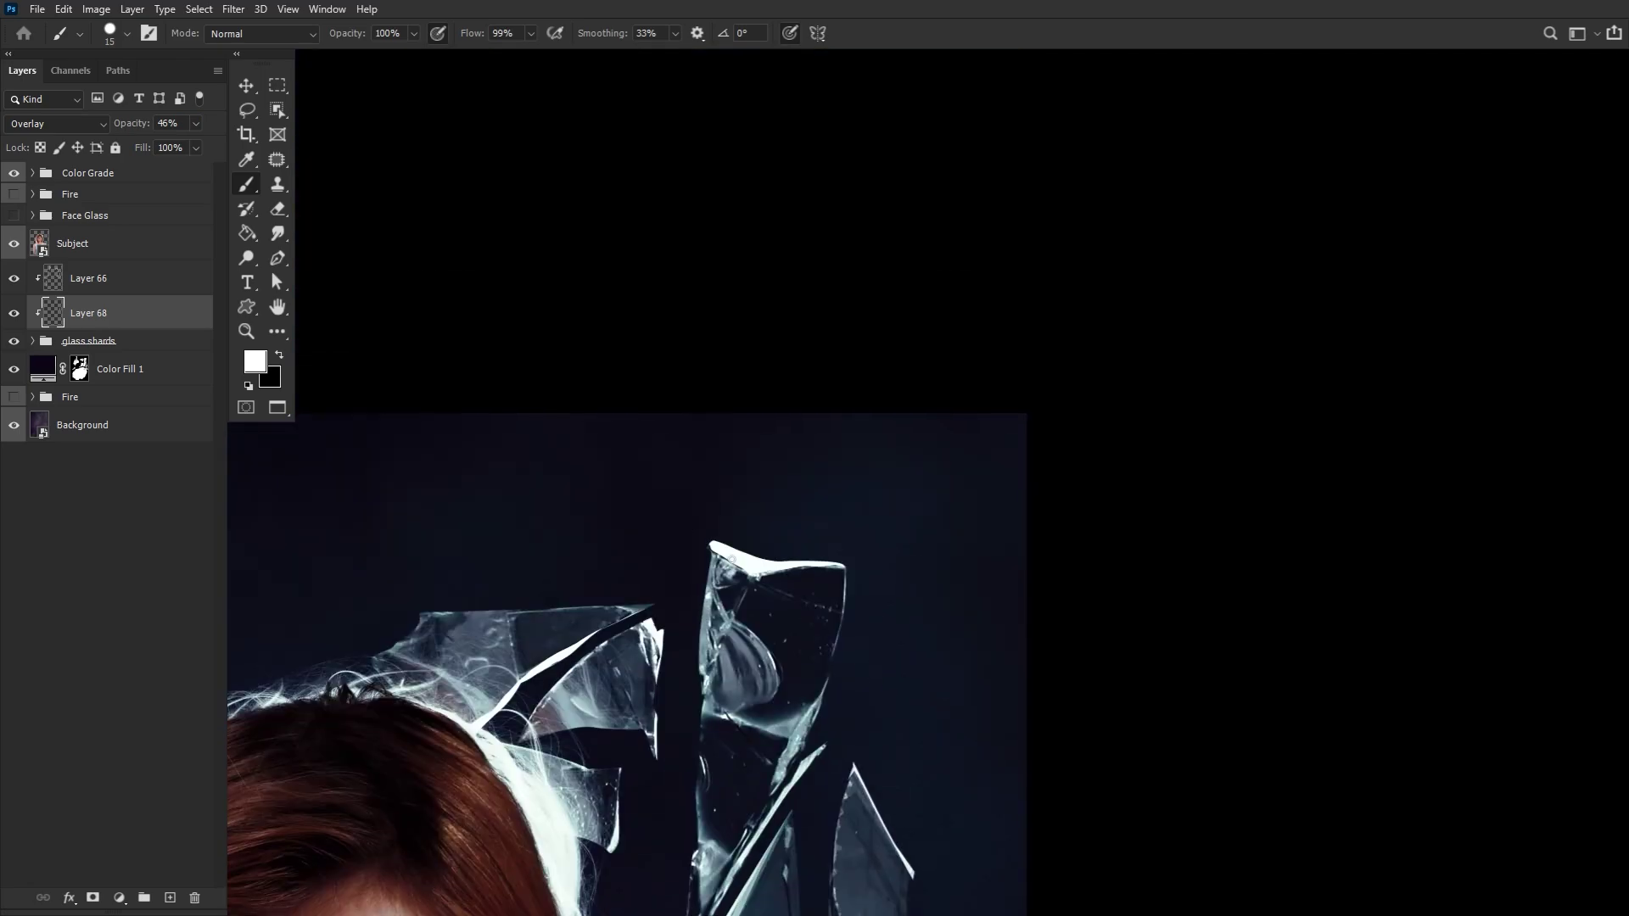
Step: Paint white over the central and left shard edges on Layer 68 to brighten them
mouse_move(713, 545)
mouse_down()
mouse_move(703, 672)
mouse_move(726, 655)
mouse_move(636, 608)
mouse_move(428, 614)
mouse_up()
drag(589, 597, 383, 662)
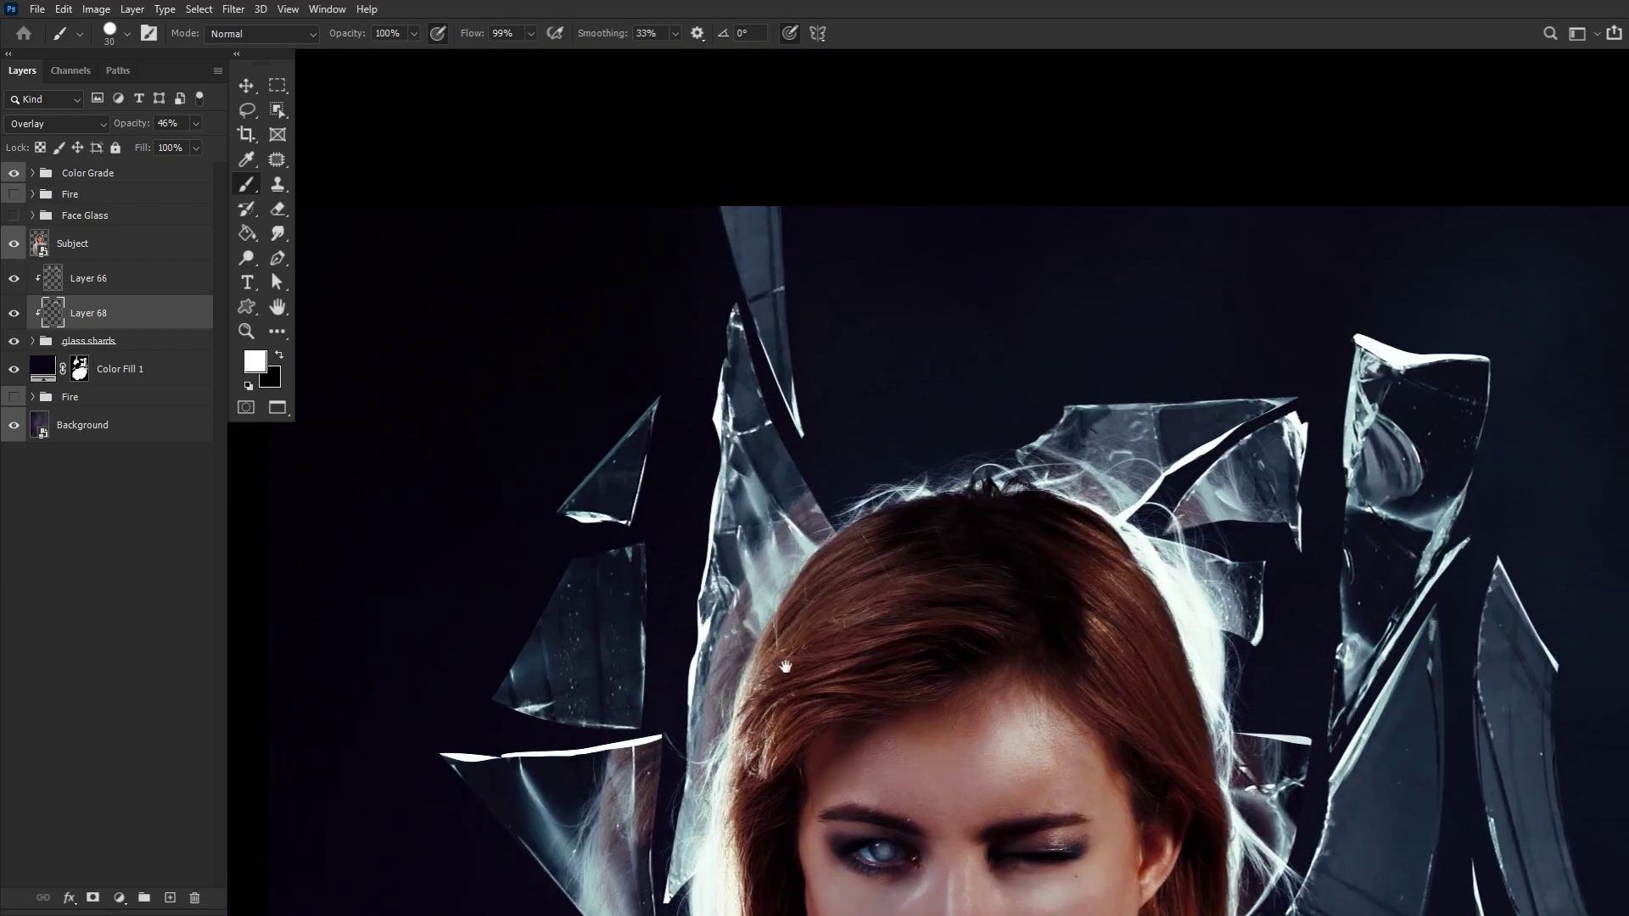
drag(604, 694, 782, 673)
key(alt+bracketright)
click(283, 200)
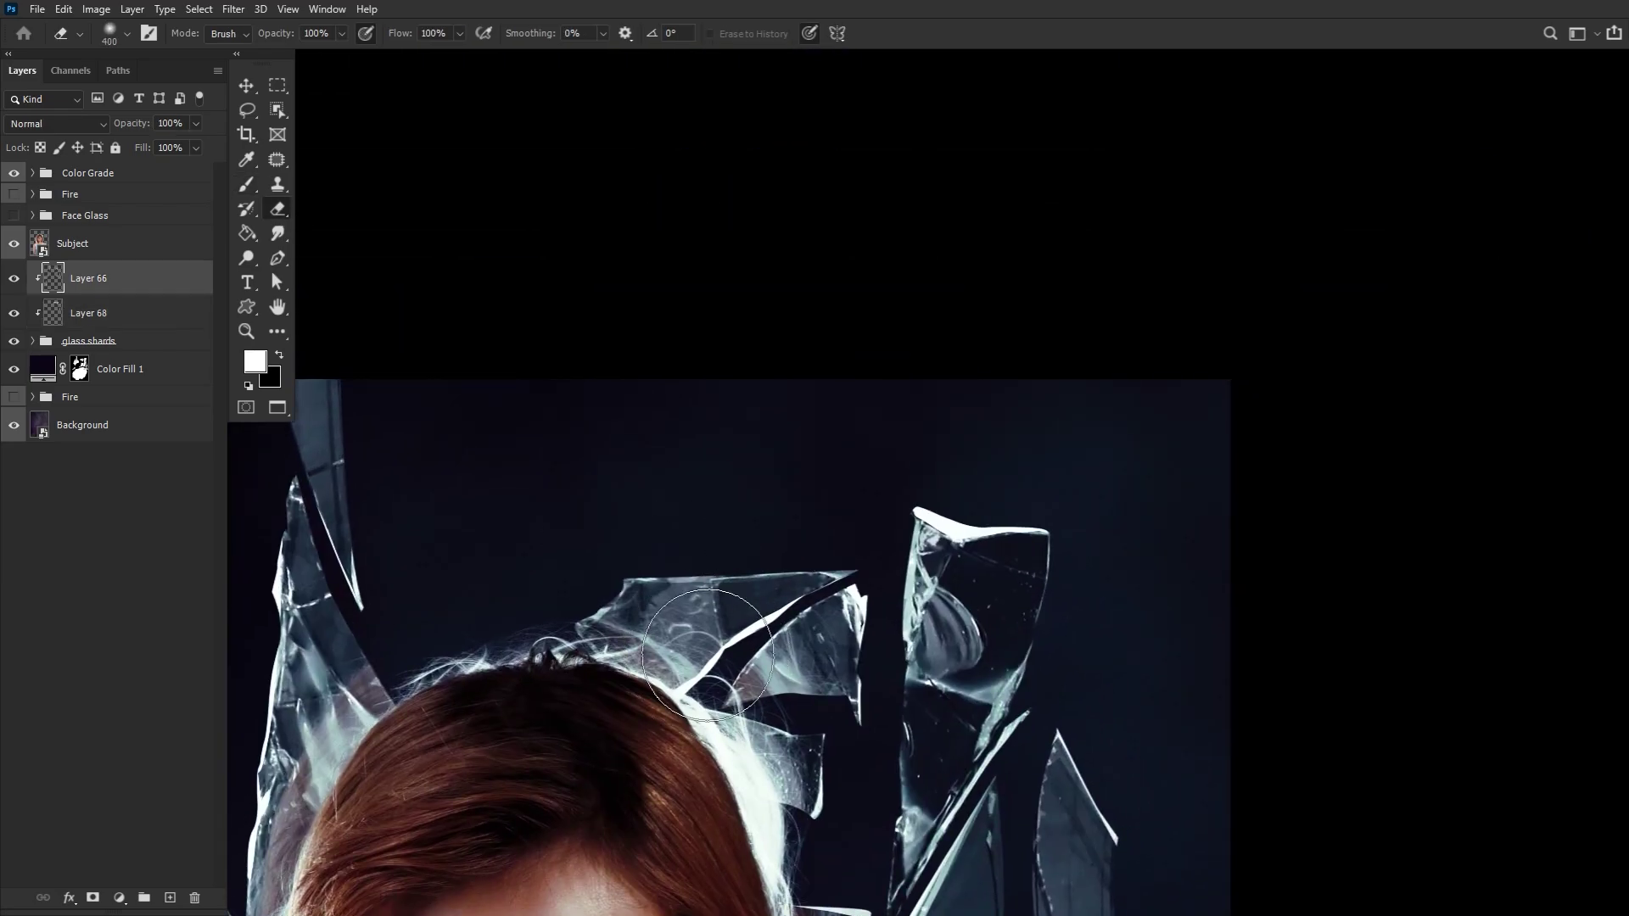
key(alt+bracketleft)
click(247, 183)
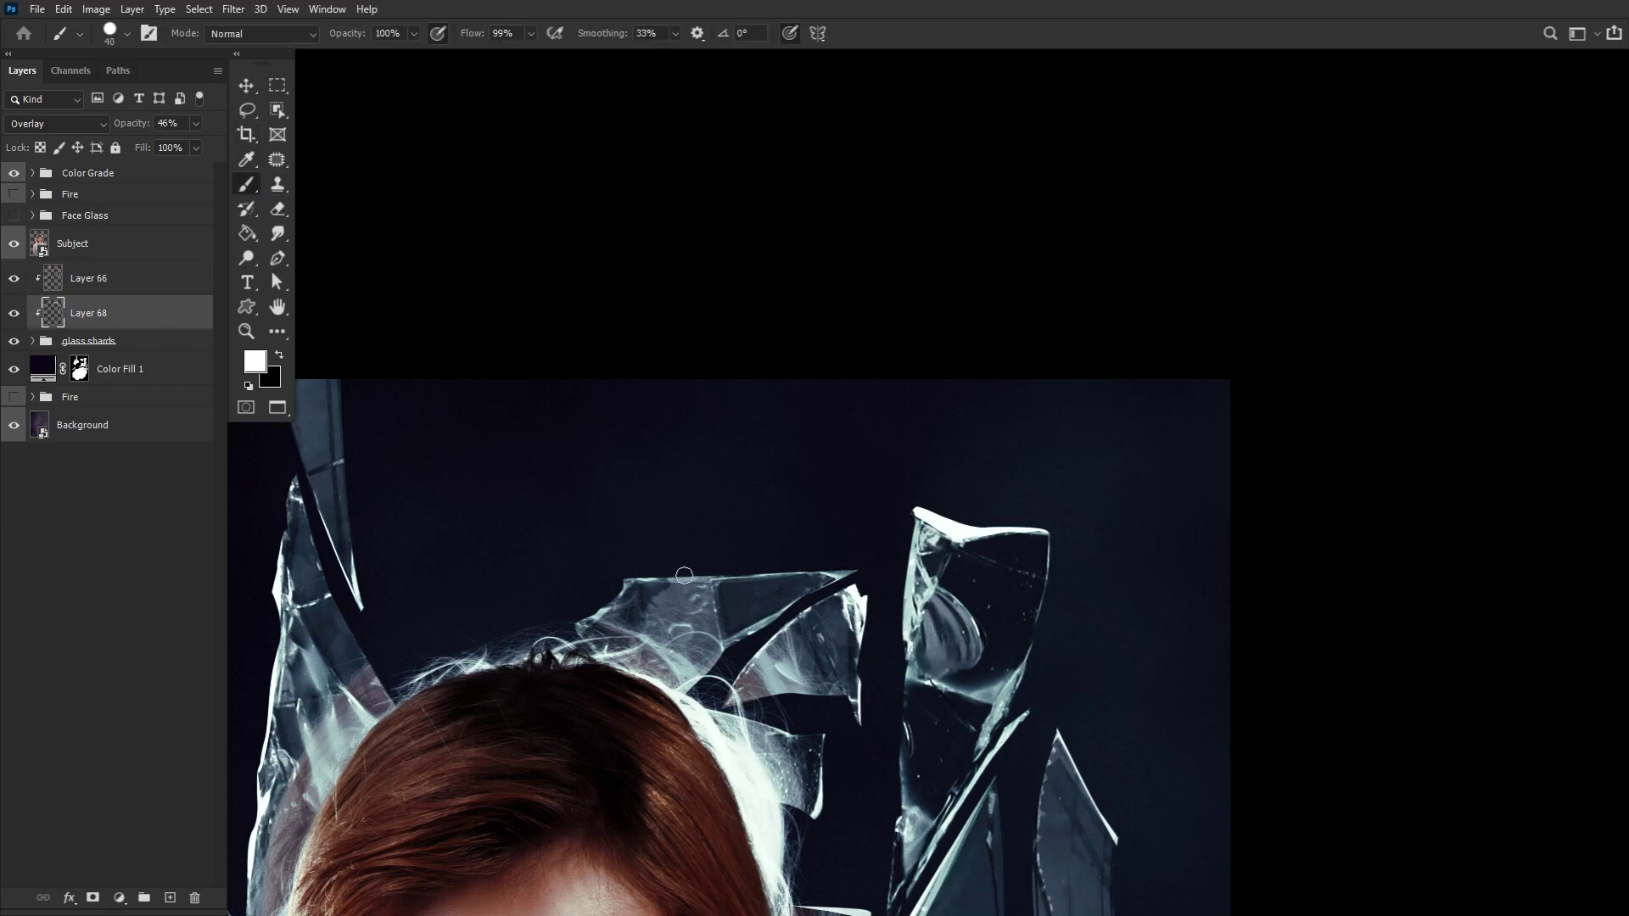
drag(615, 587, 677, 645)
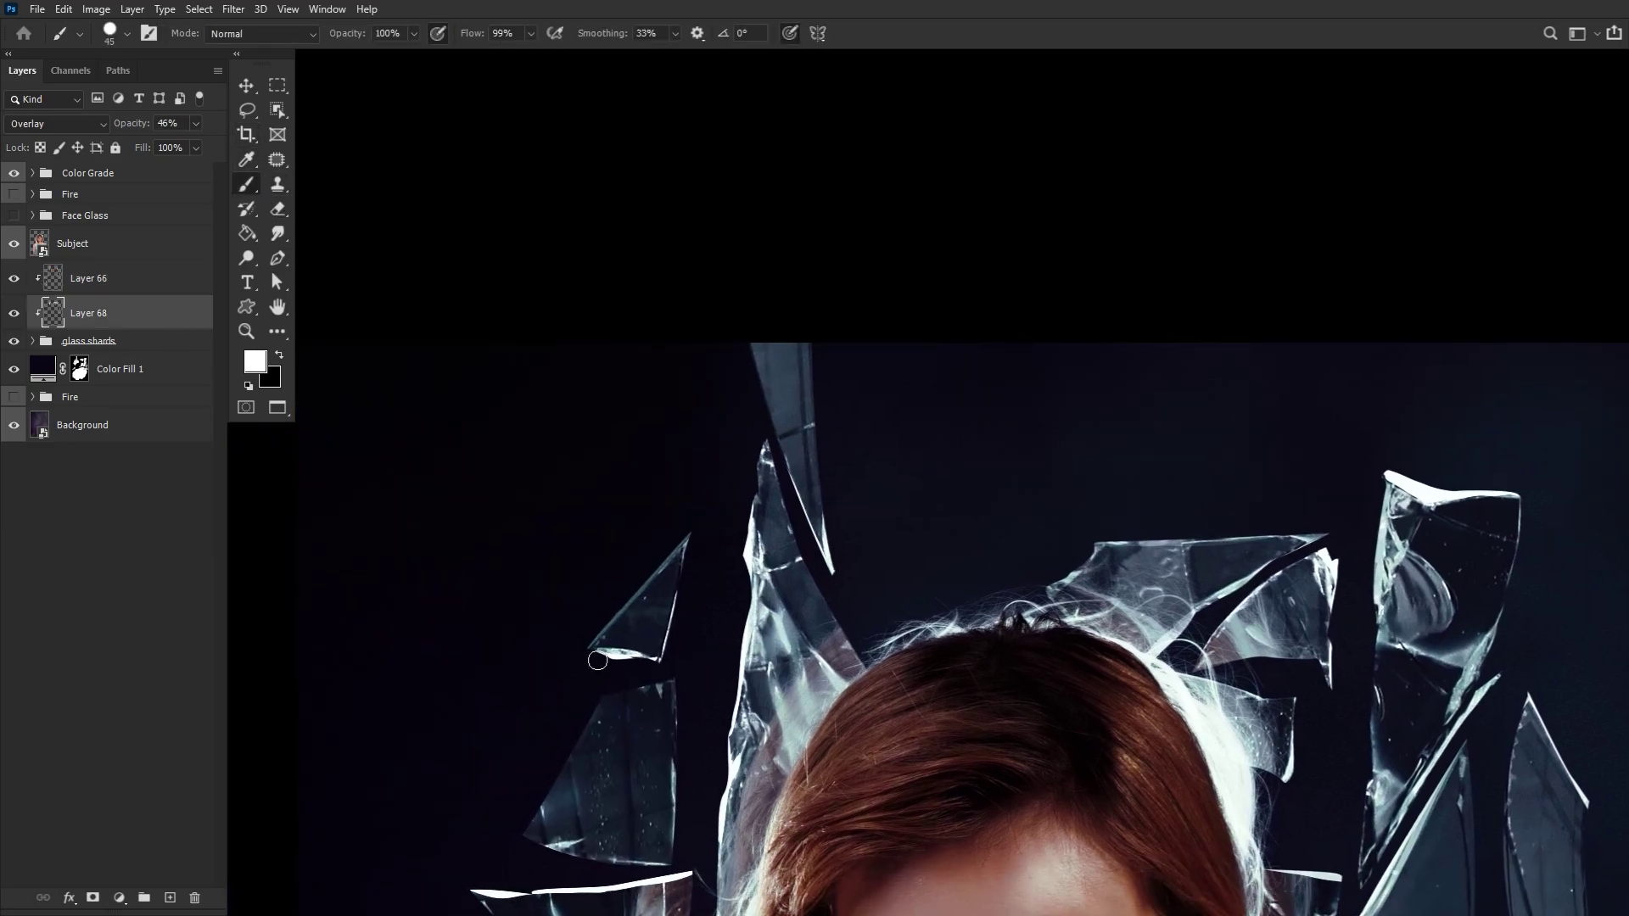
drag(569, 521, 705, 514)
scroll(706, 515, down, 3)
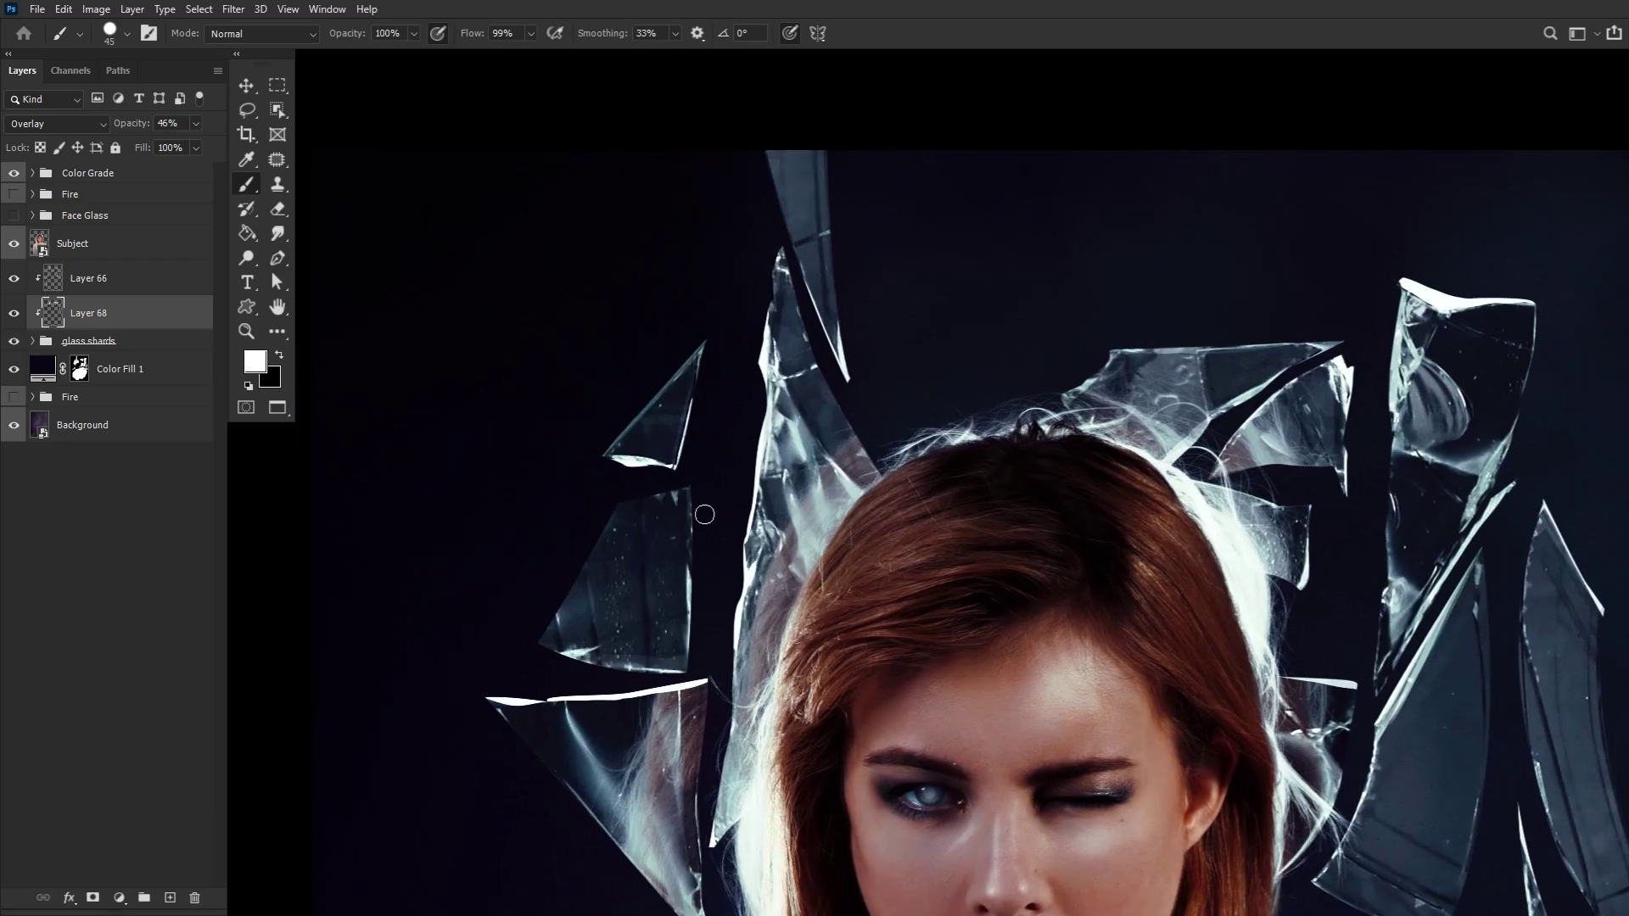
scroll(704, 514, down, 2)
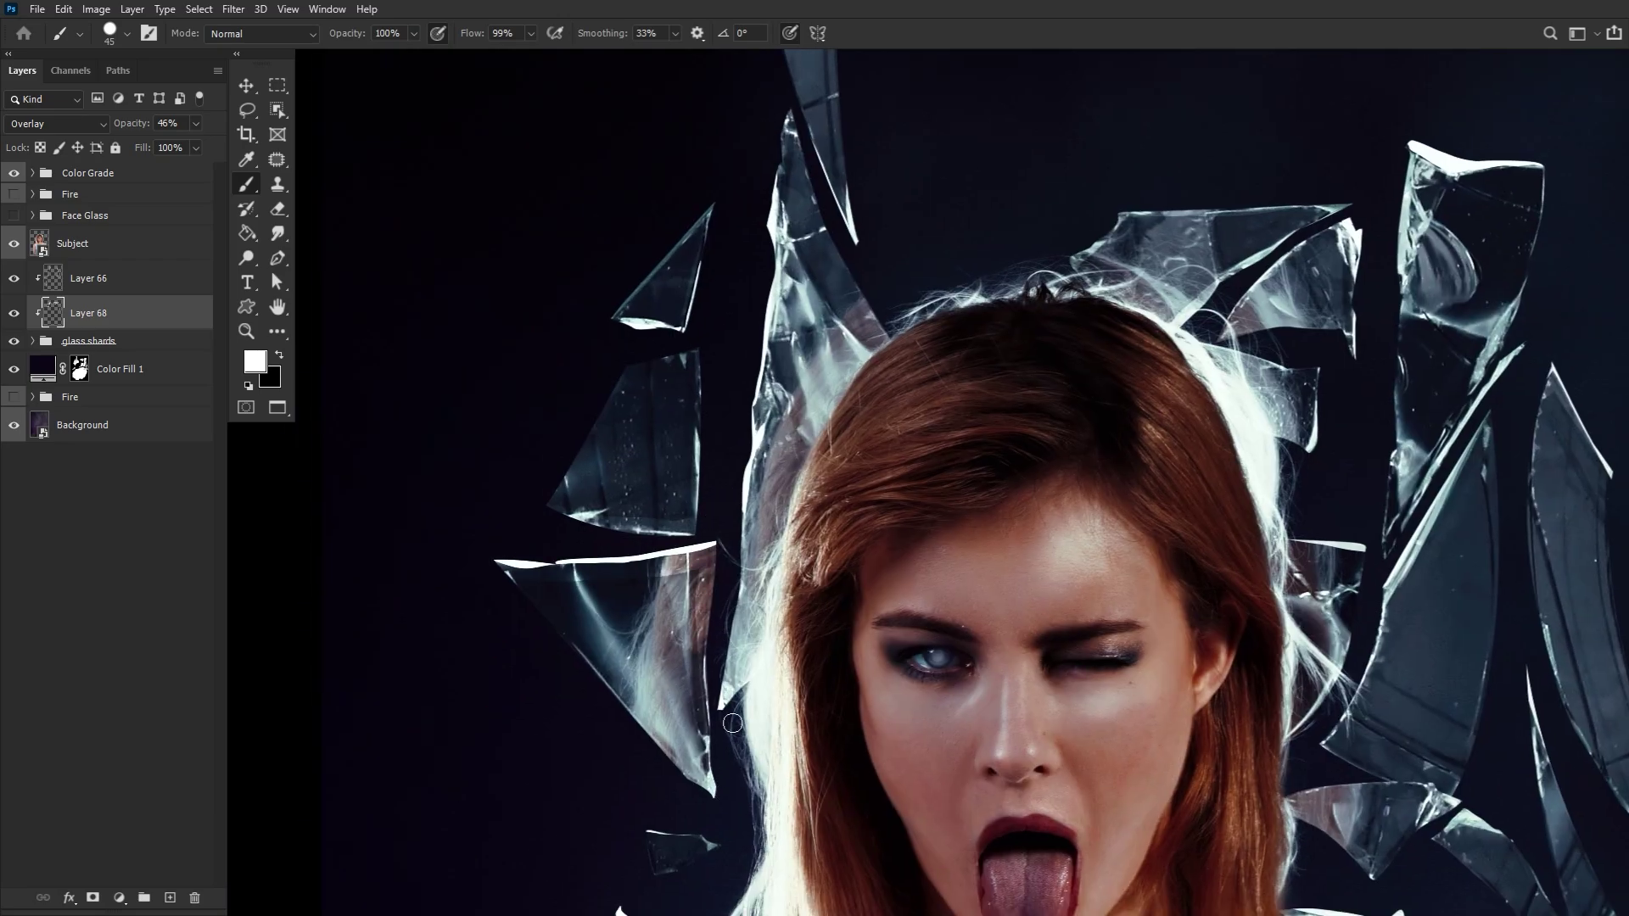
scroll(636, 662, down, 3)
scroll(709, 503, down, 3)
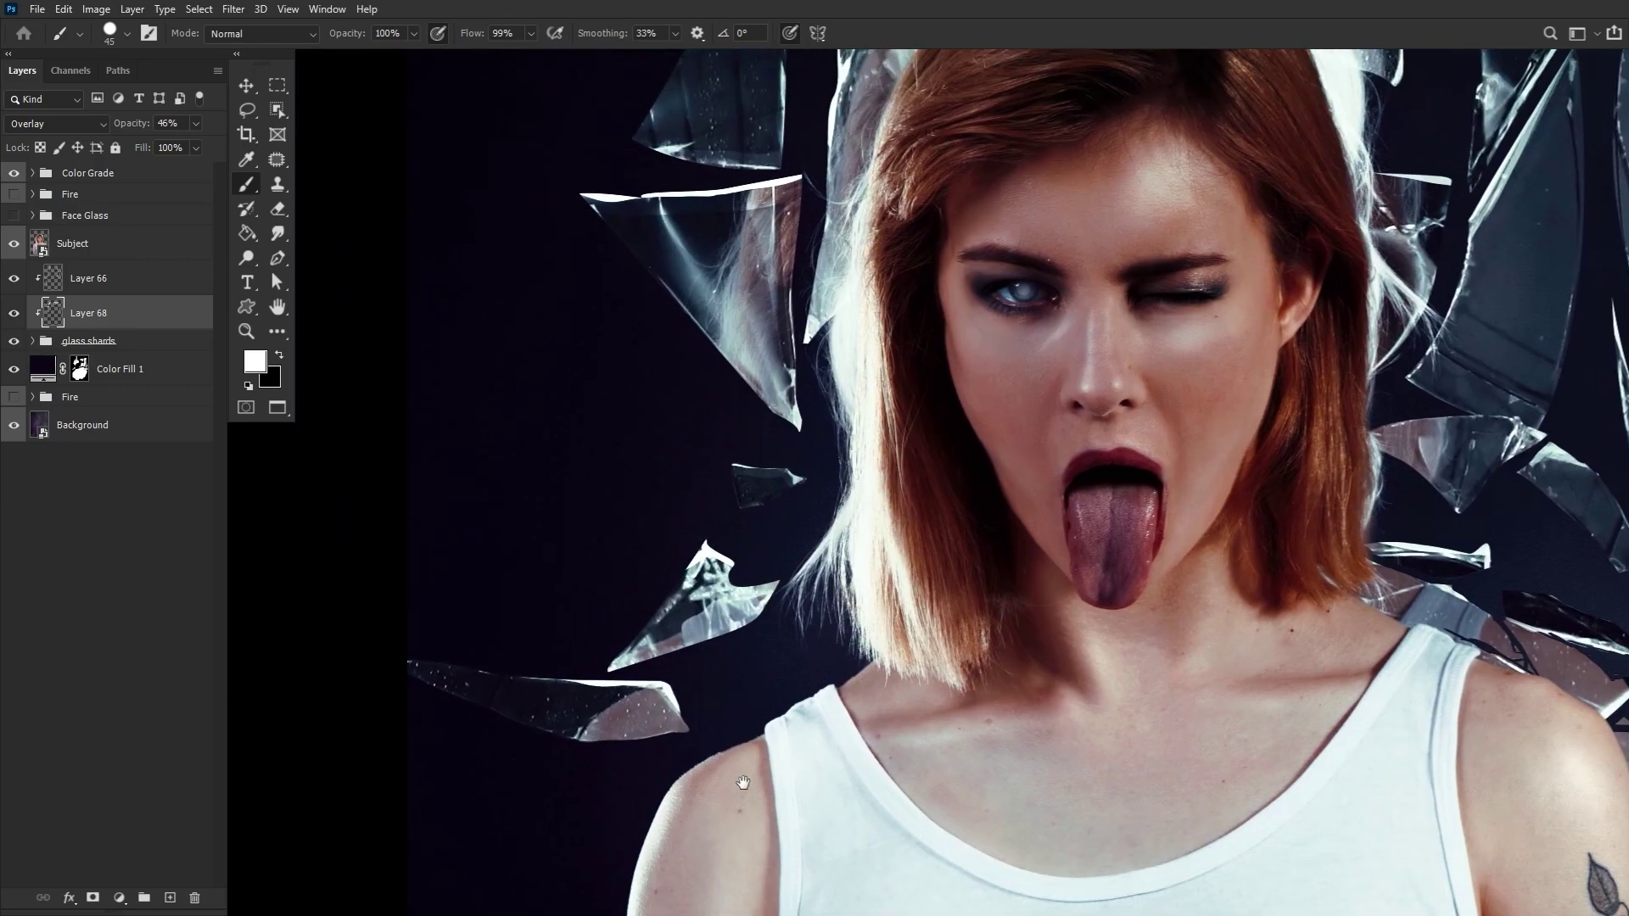
scroll(450, 684, down, 3)
scroll(498, 442, down, 2)
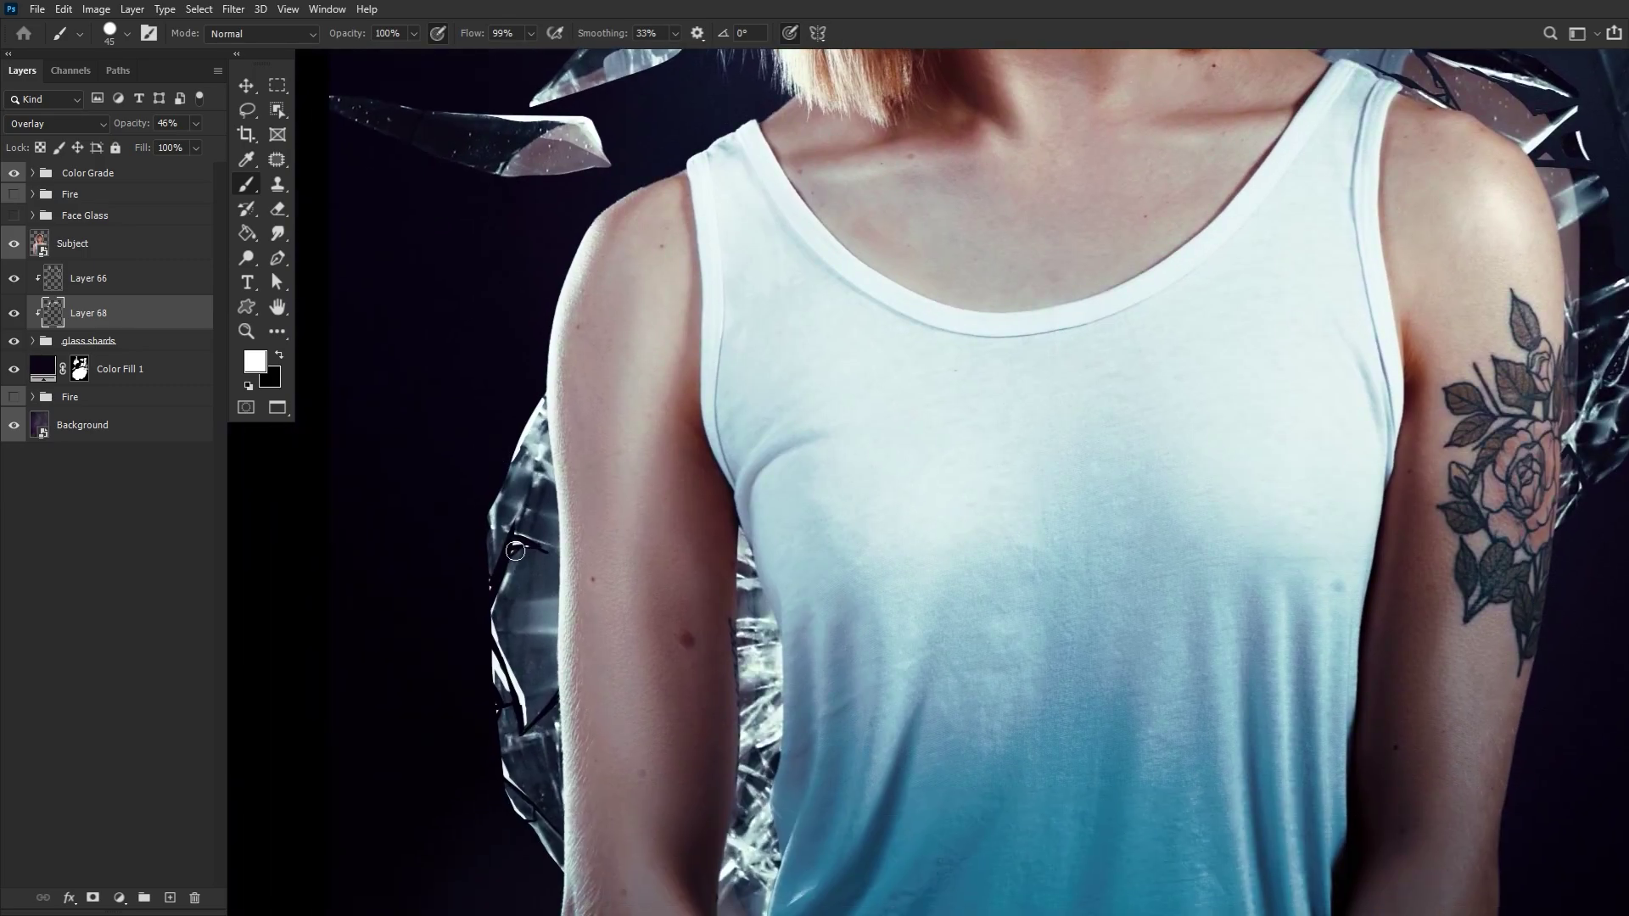
scroll(498, 751, down, 2)
scroll(494, 617, right, 5)
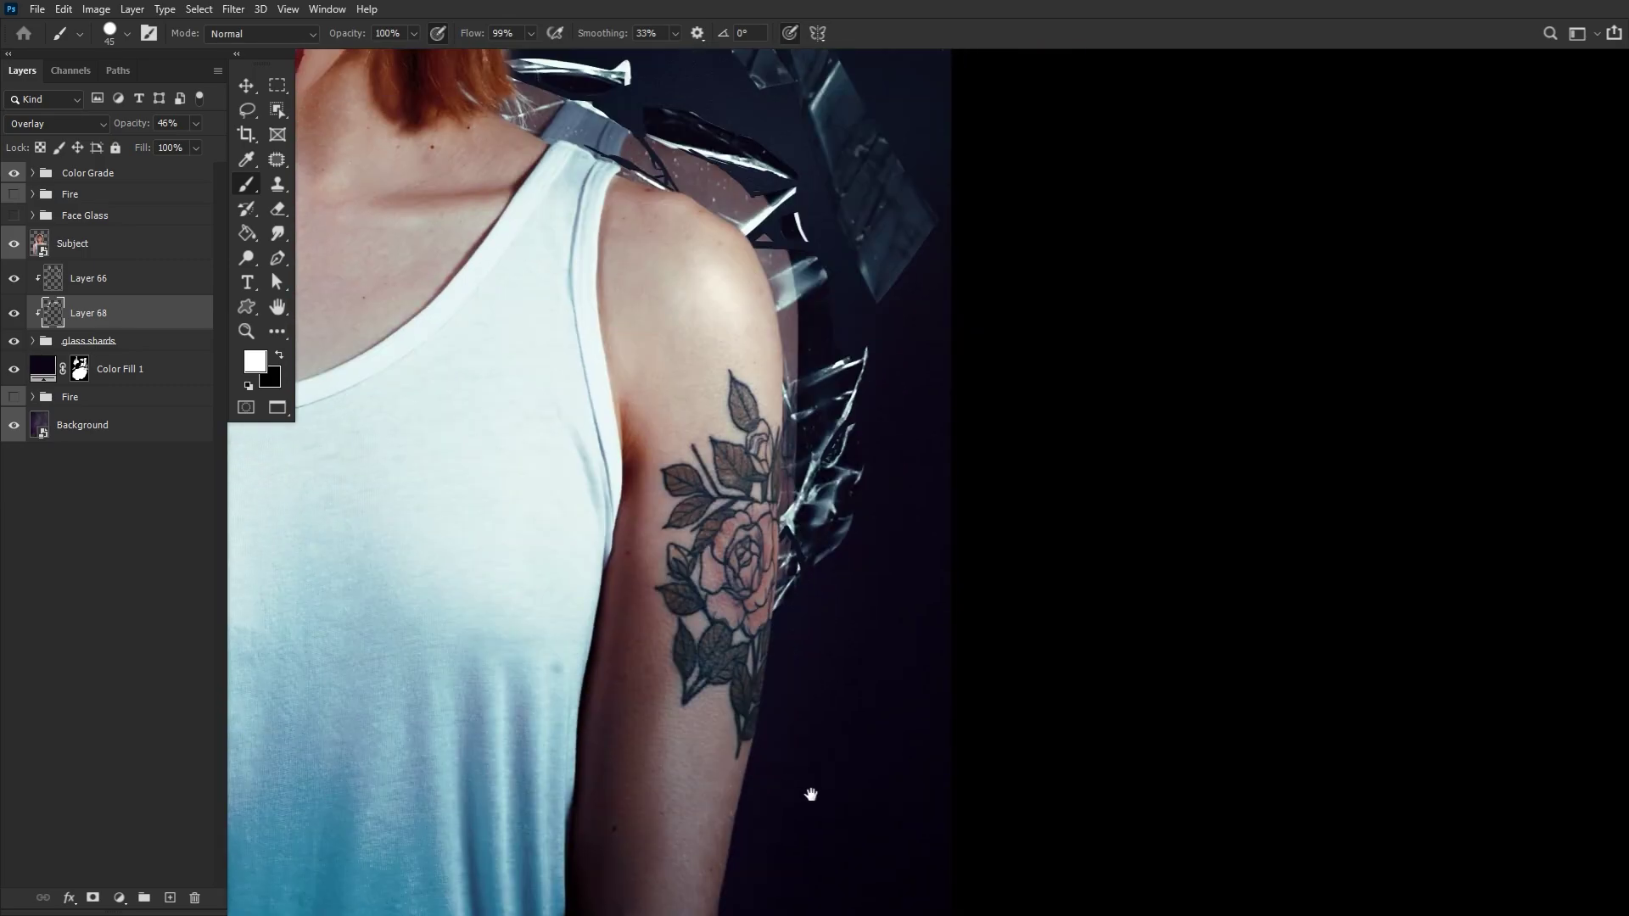
scroll(536, 617, up, 2)
scroll(573, 618, up, 2)
scroll(604, 620, up, 2)
Step: Toggle Layers 66 and 68 on and off to compare the shards with and without highlights
key(z)
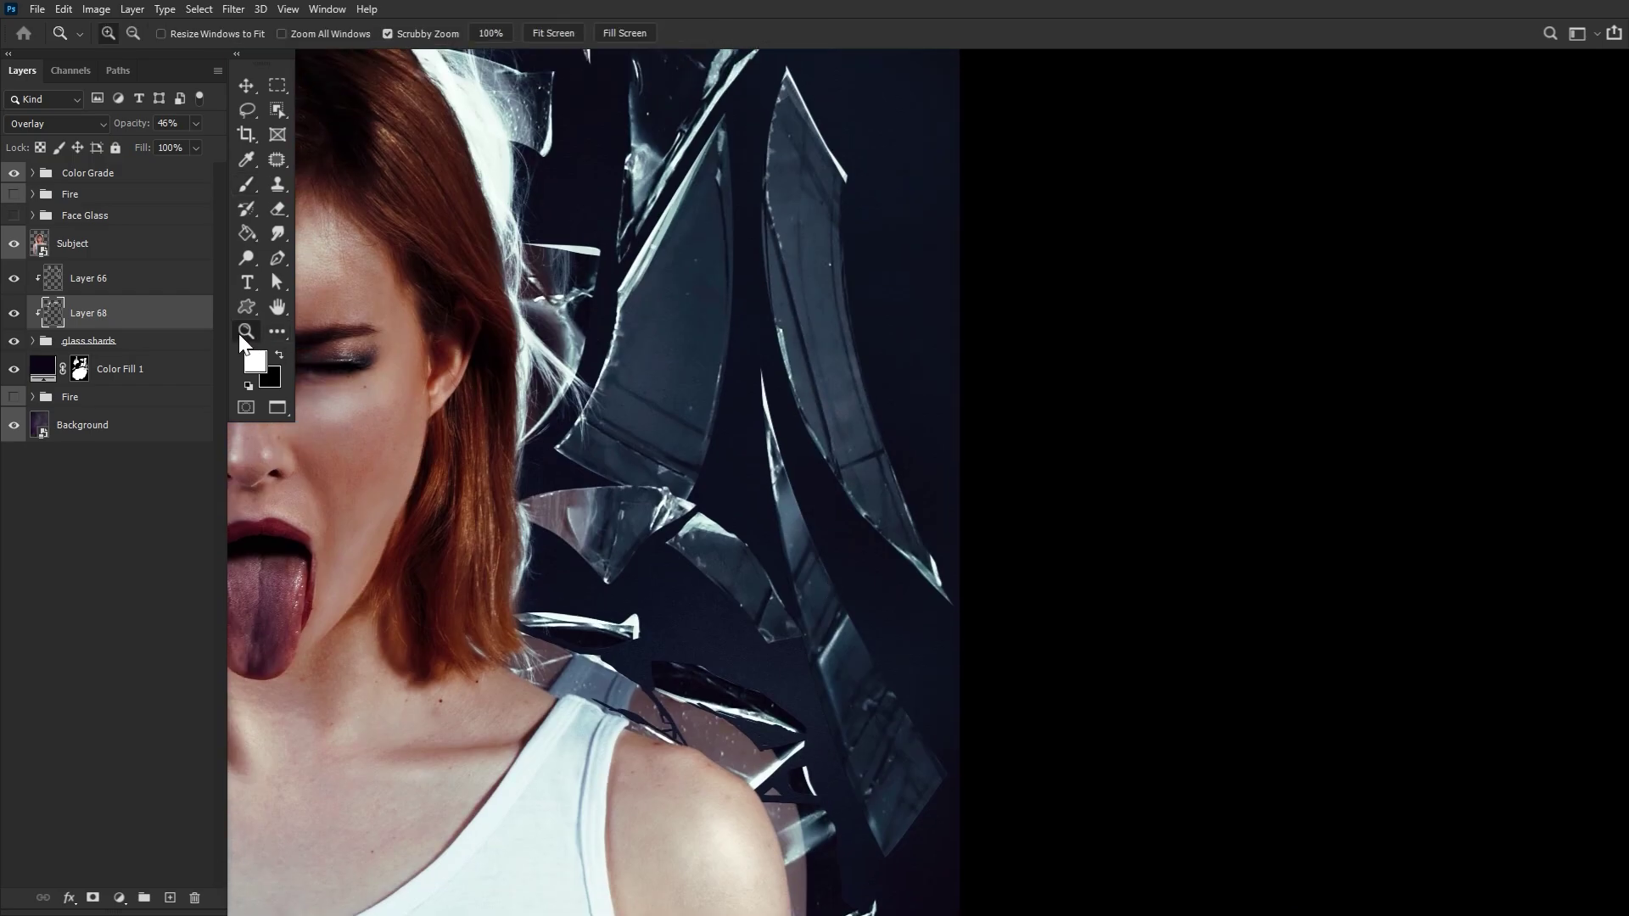
scroll(713, 598, down, 3)
scroll(814, 593, down, 3)
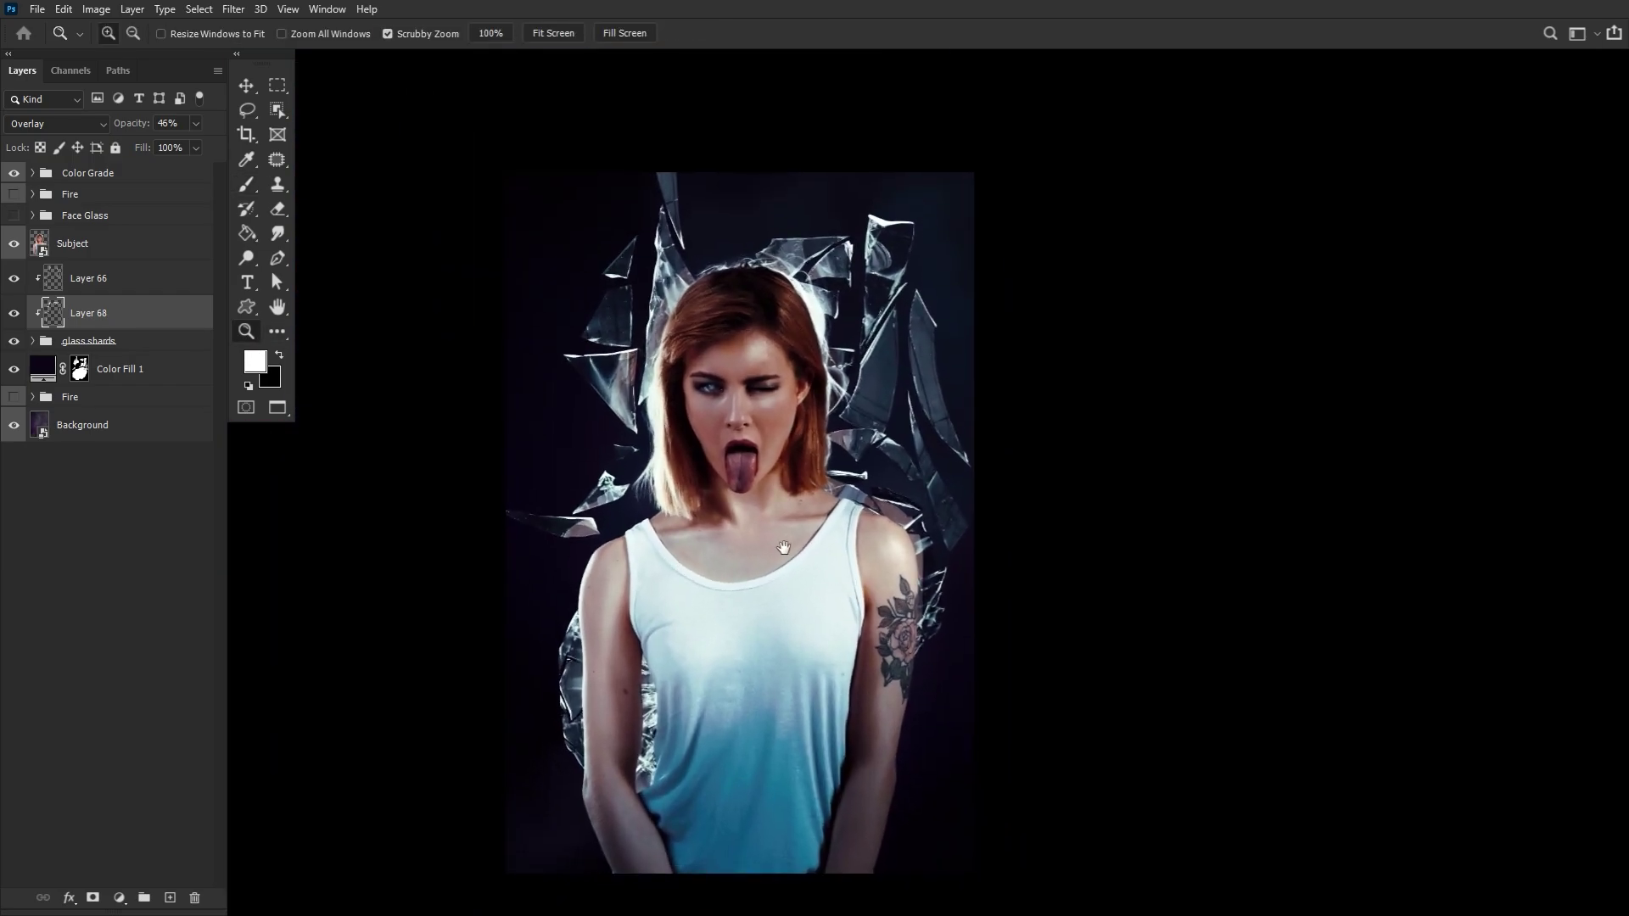
scroll(784, 555, up, 1)
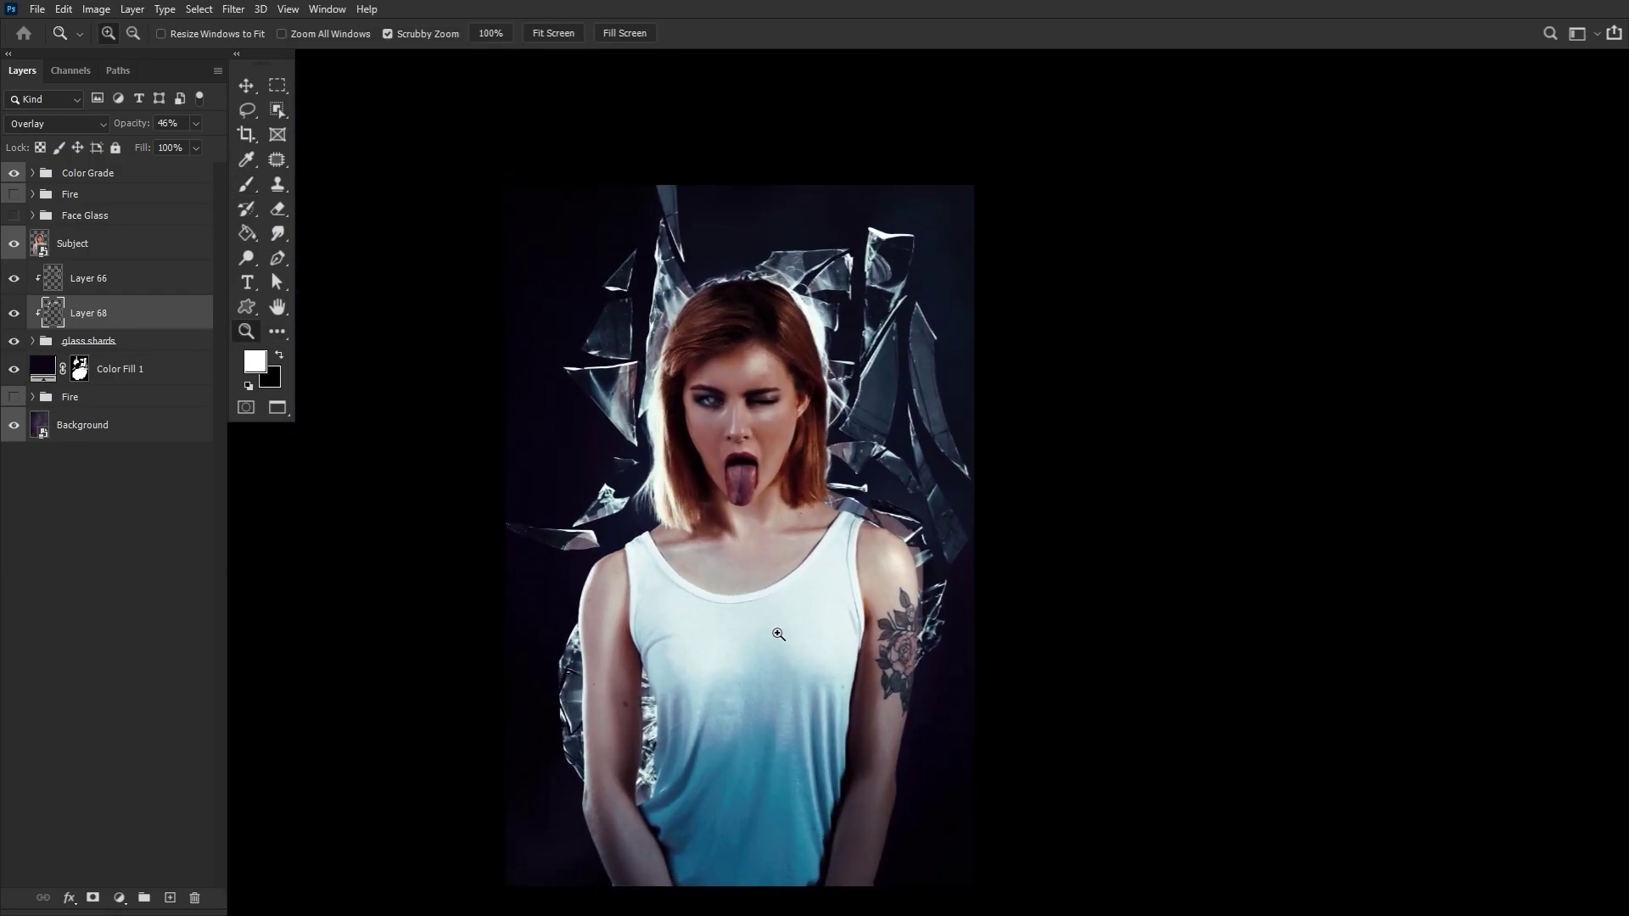
click(13, 314)
click(13, 315)
click(13, 314)
click(14, 282)
click(14, 282)
click(15, 313)
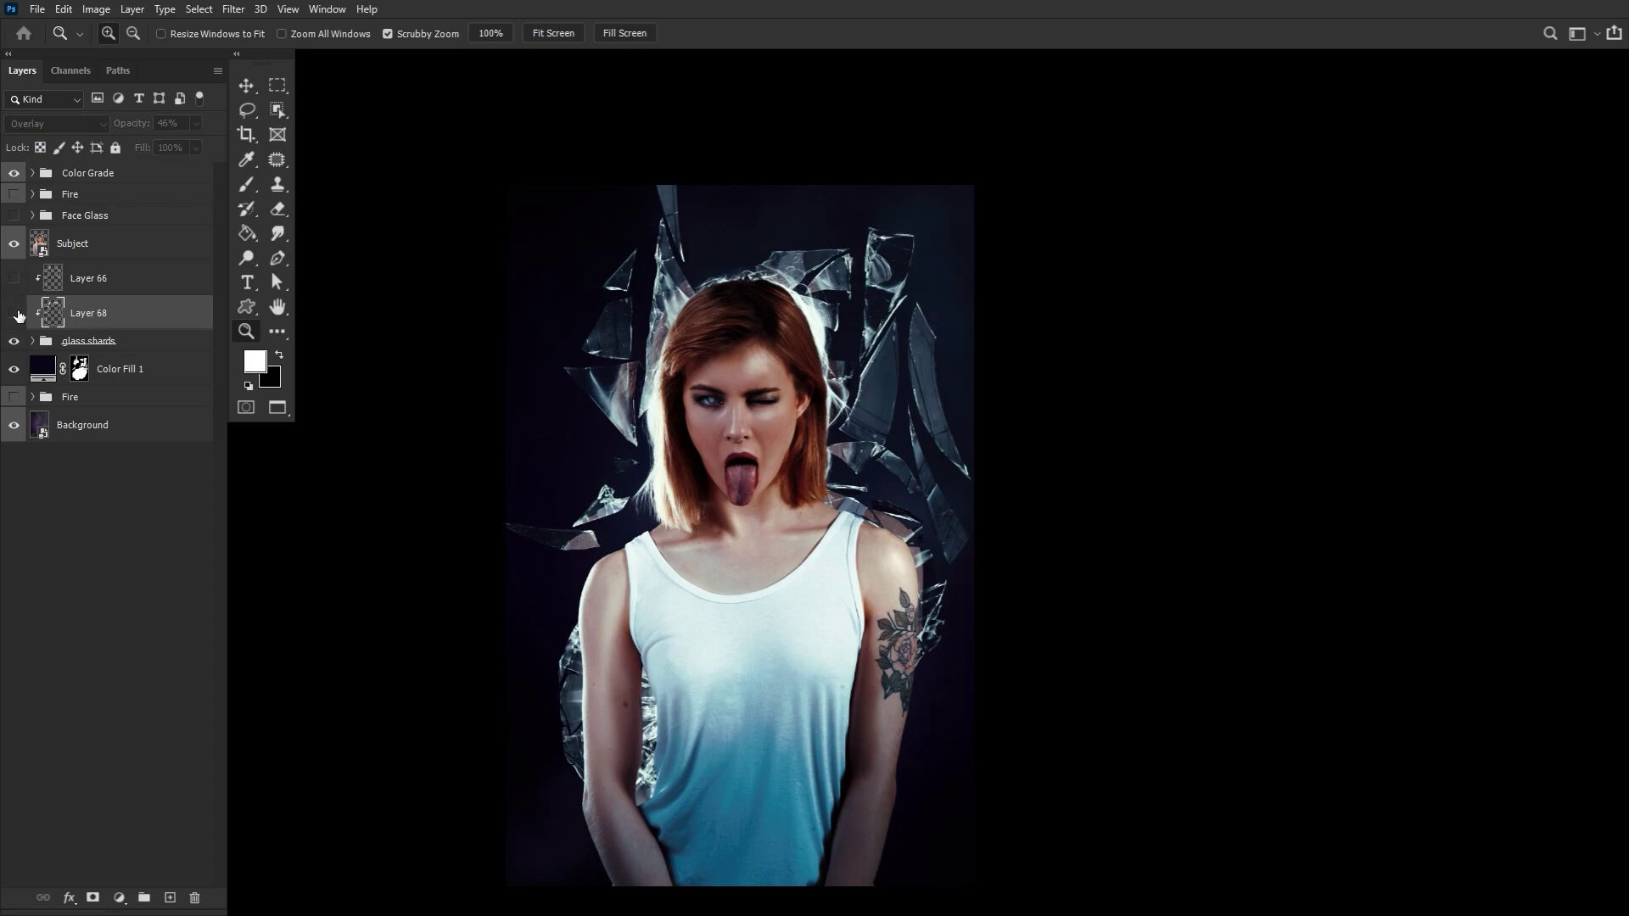
click(17, 314)
click(15, 280)
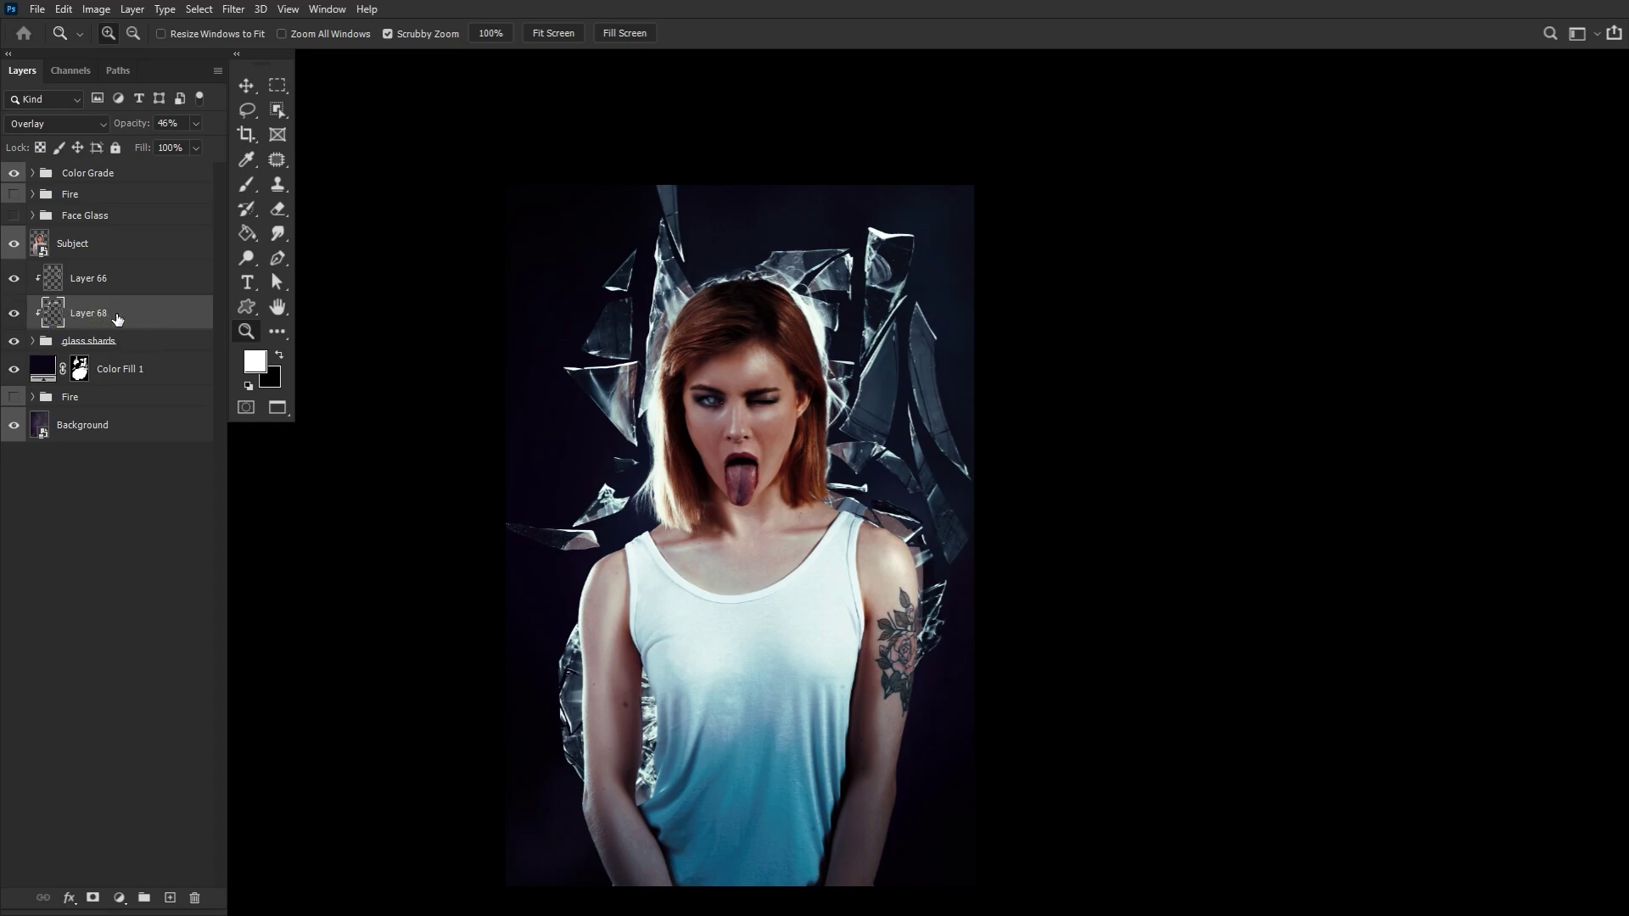
Step: Add Layer 69 above Layer 66, blending in Overlay at 72% opacity
click(170, 900)
drag(125, 331, 133, 268)
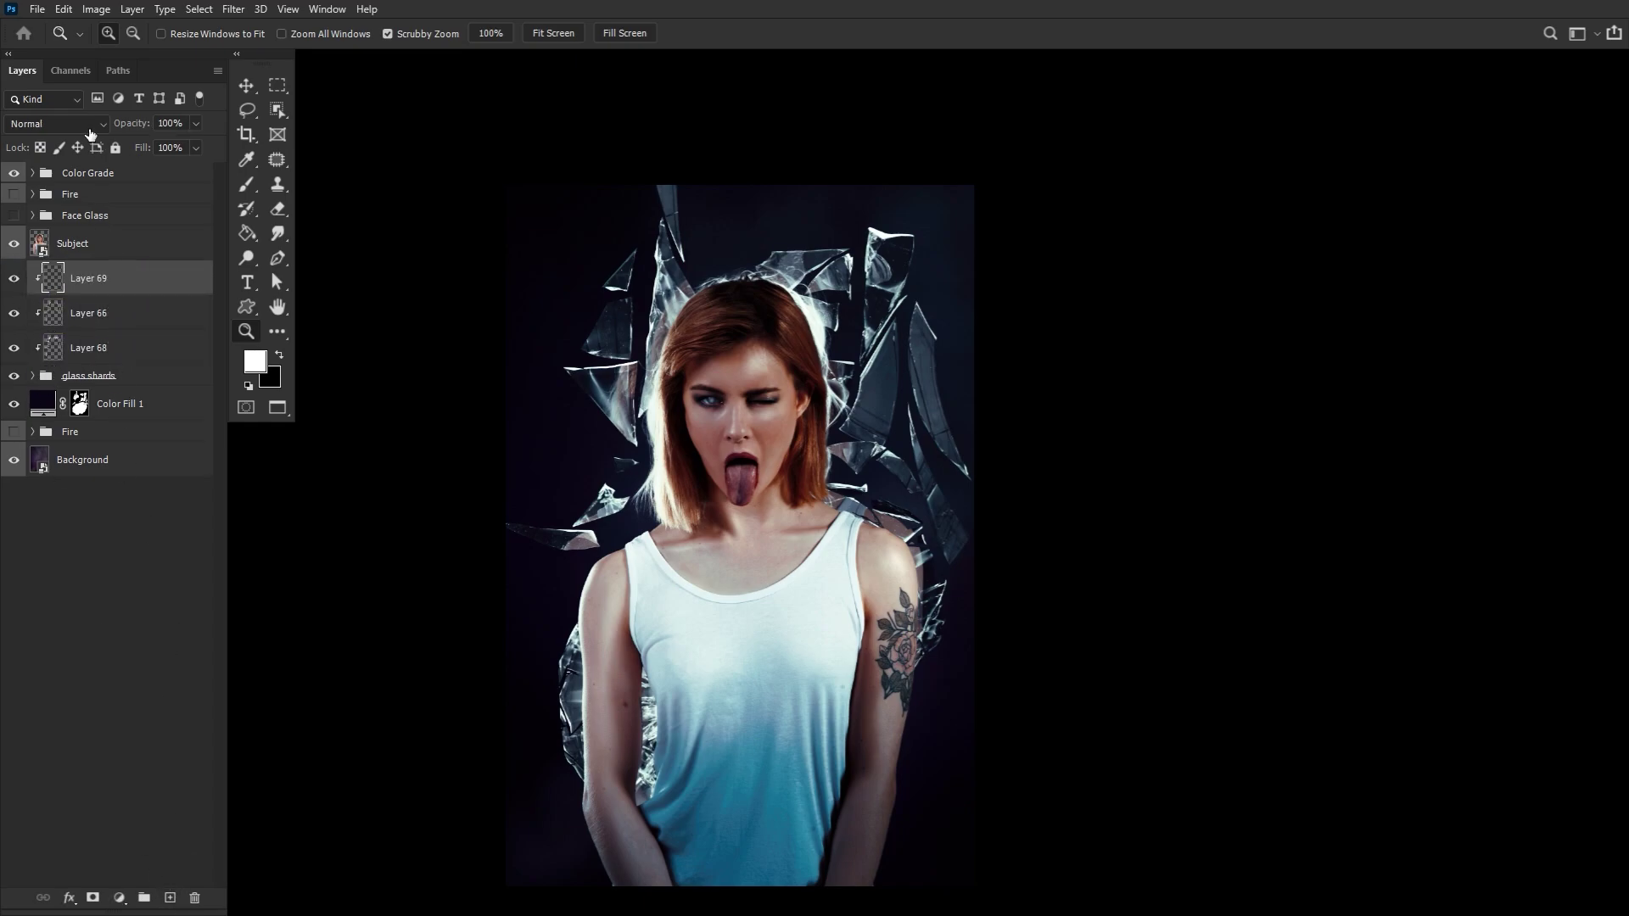
click(61, 122)
click(50, 357)
drag(133, 123, 122, 132)
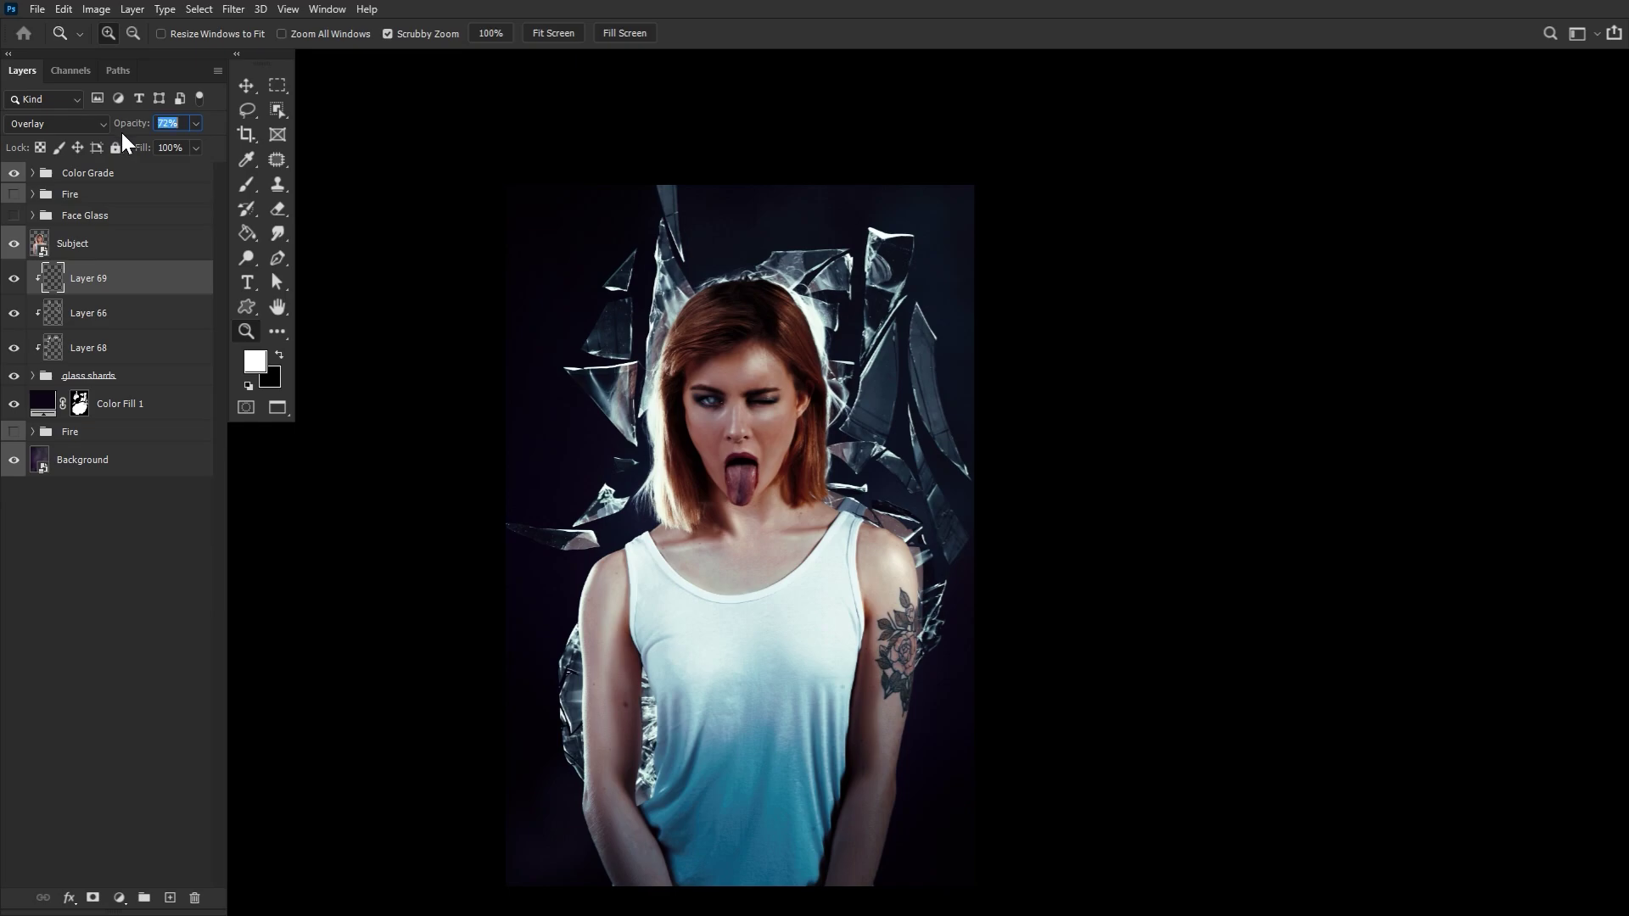
Step: Set up a very large soft round brush with flow around 7%
click(246, 184)
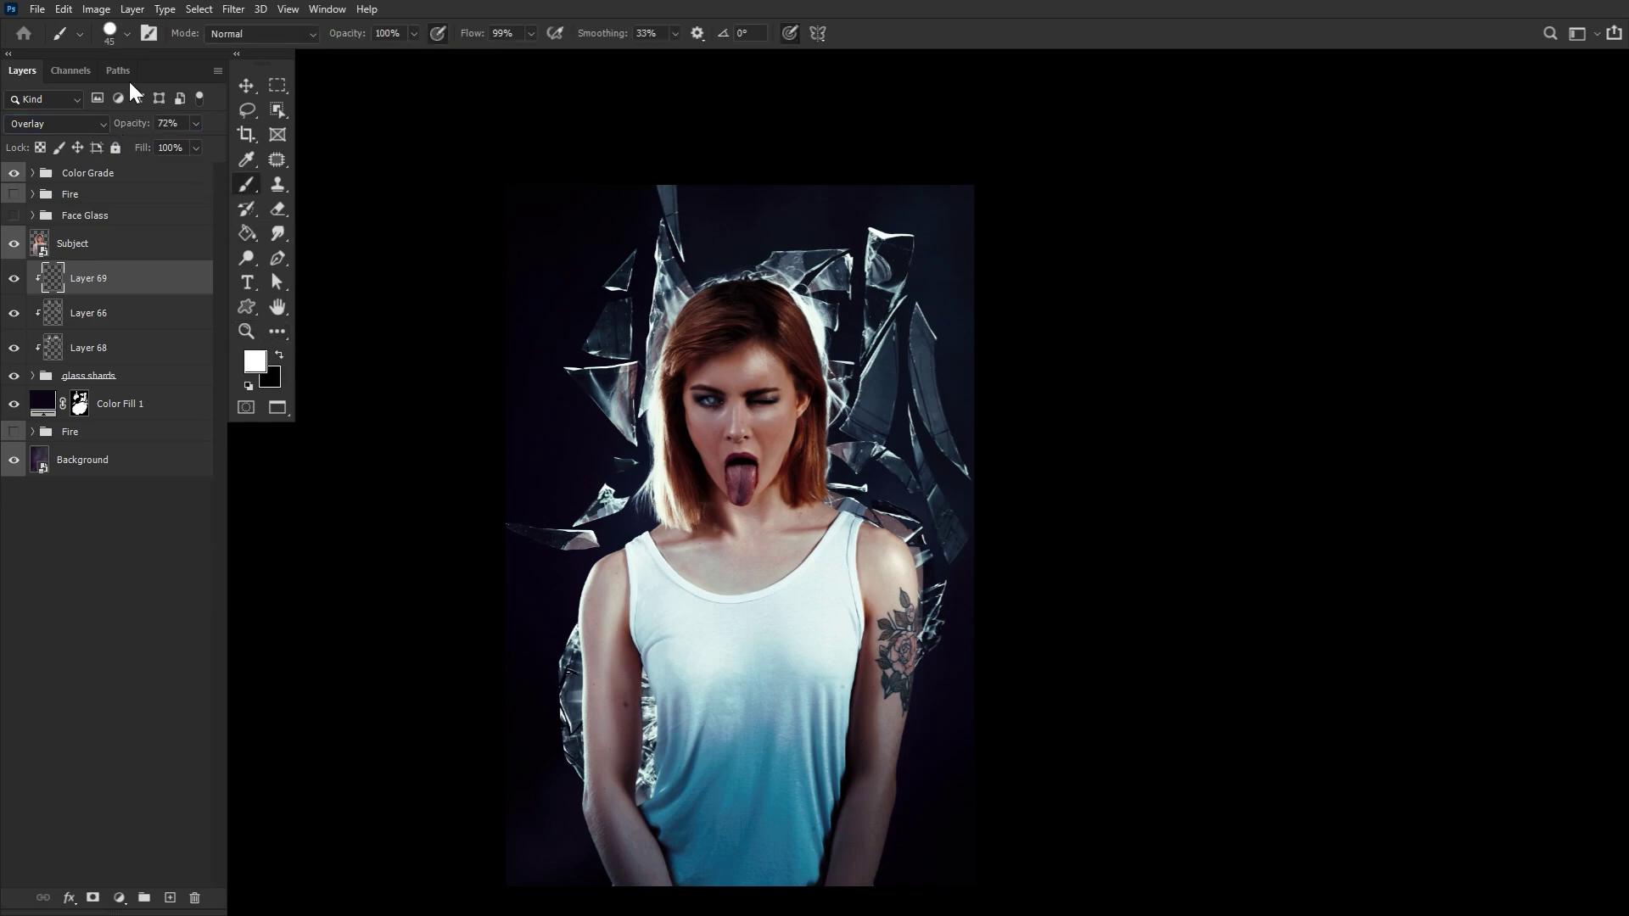
click(111, 33)
double_click(294, 246)
drag(474, 35, 390, 34)
key(Return)
drag(696, 251, 951, 357)
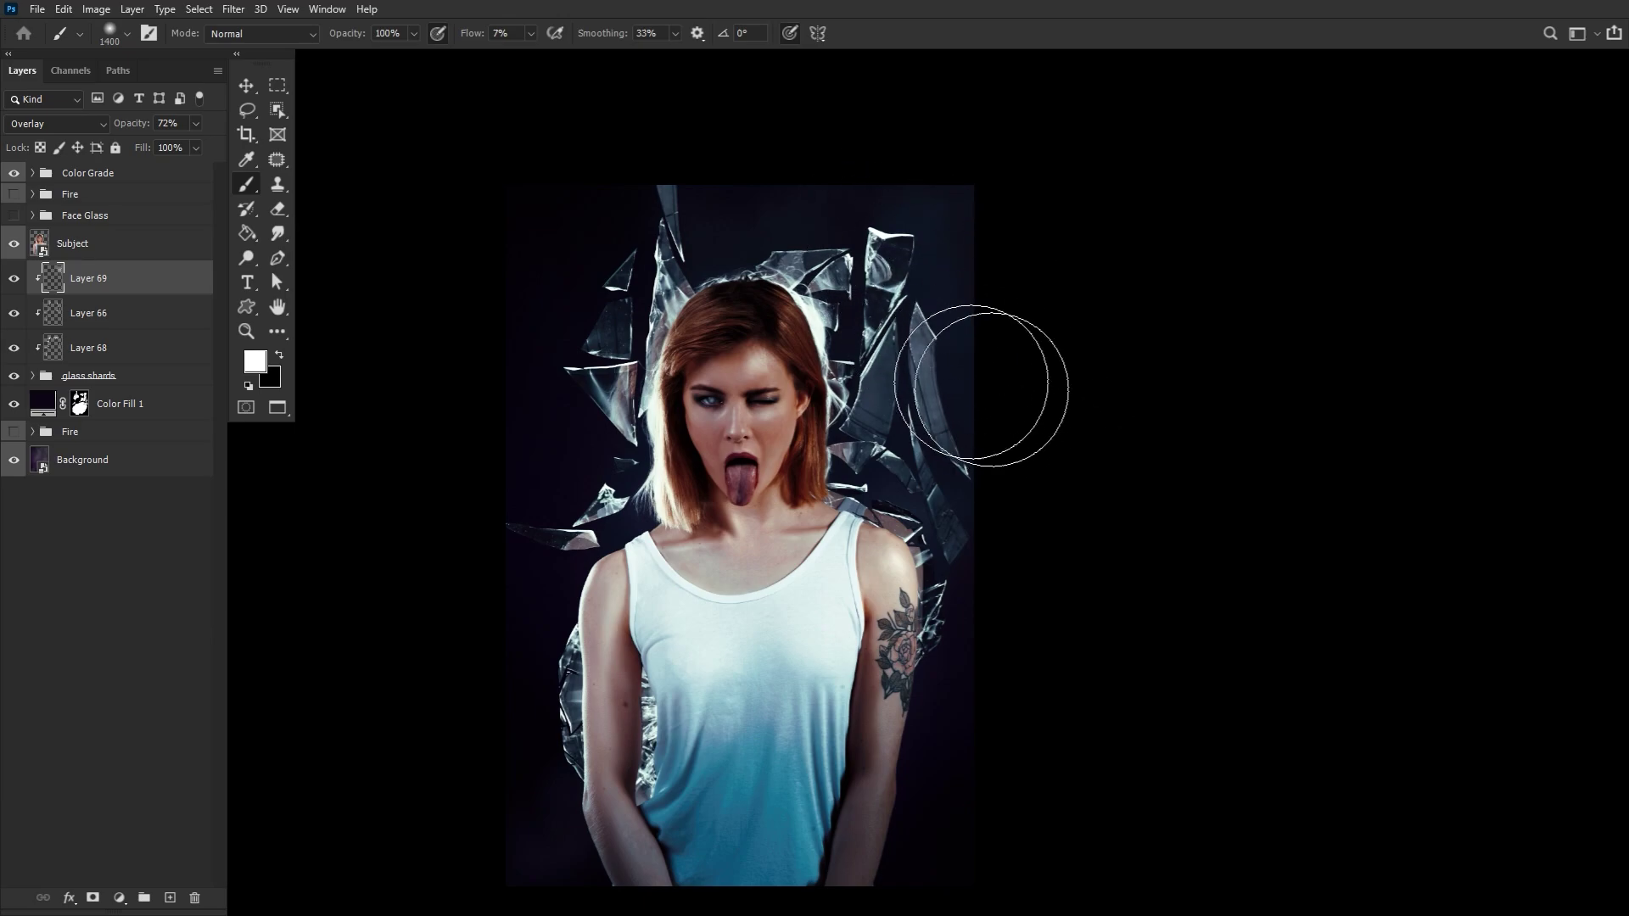
Step: Paint soft black and white strokes to darken and brighten the glass, including the upper-right shards
key(x)
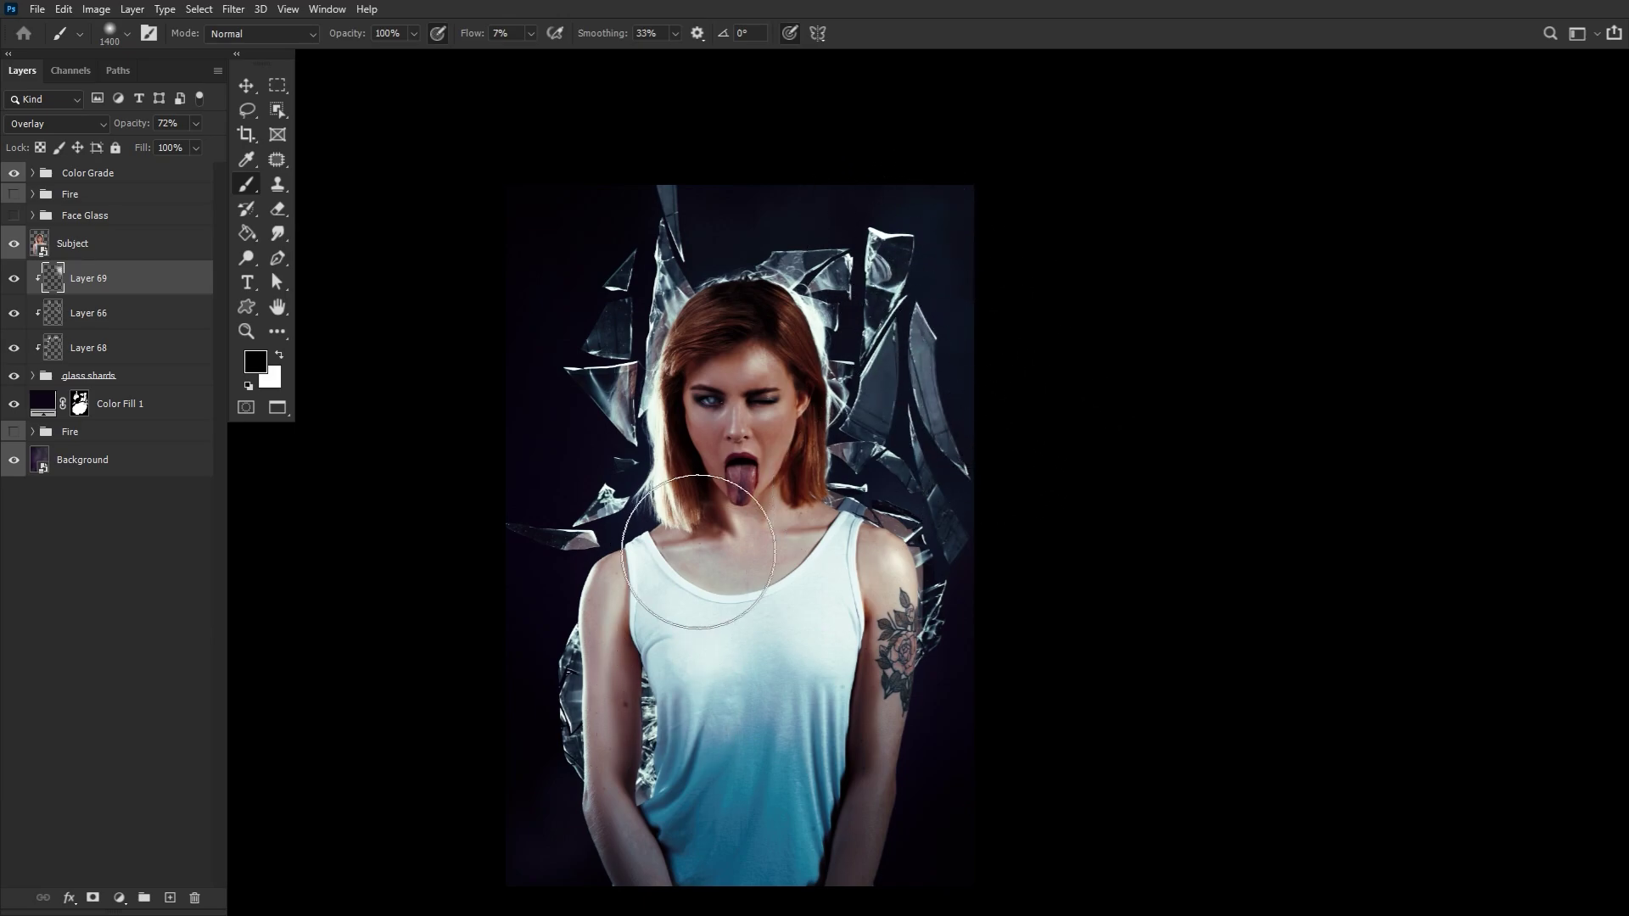
drag(702, 553, 610, 510)
key(x)
key(x)
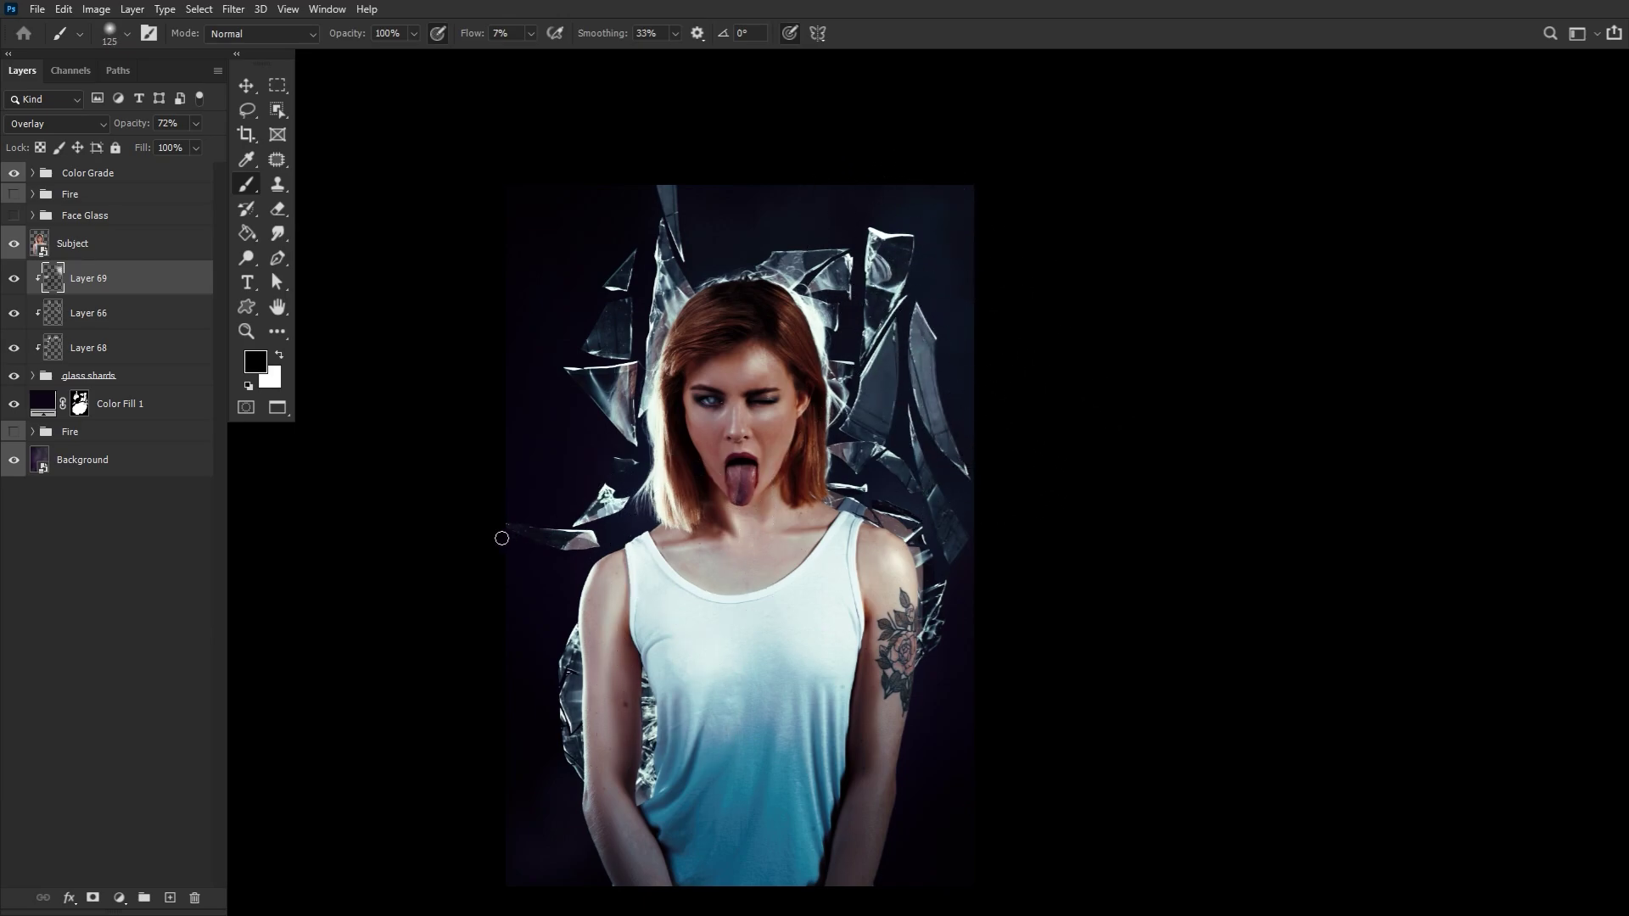
drag(500, 537, 582, 353)
key(x)
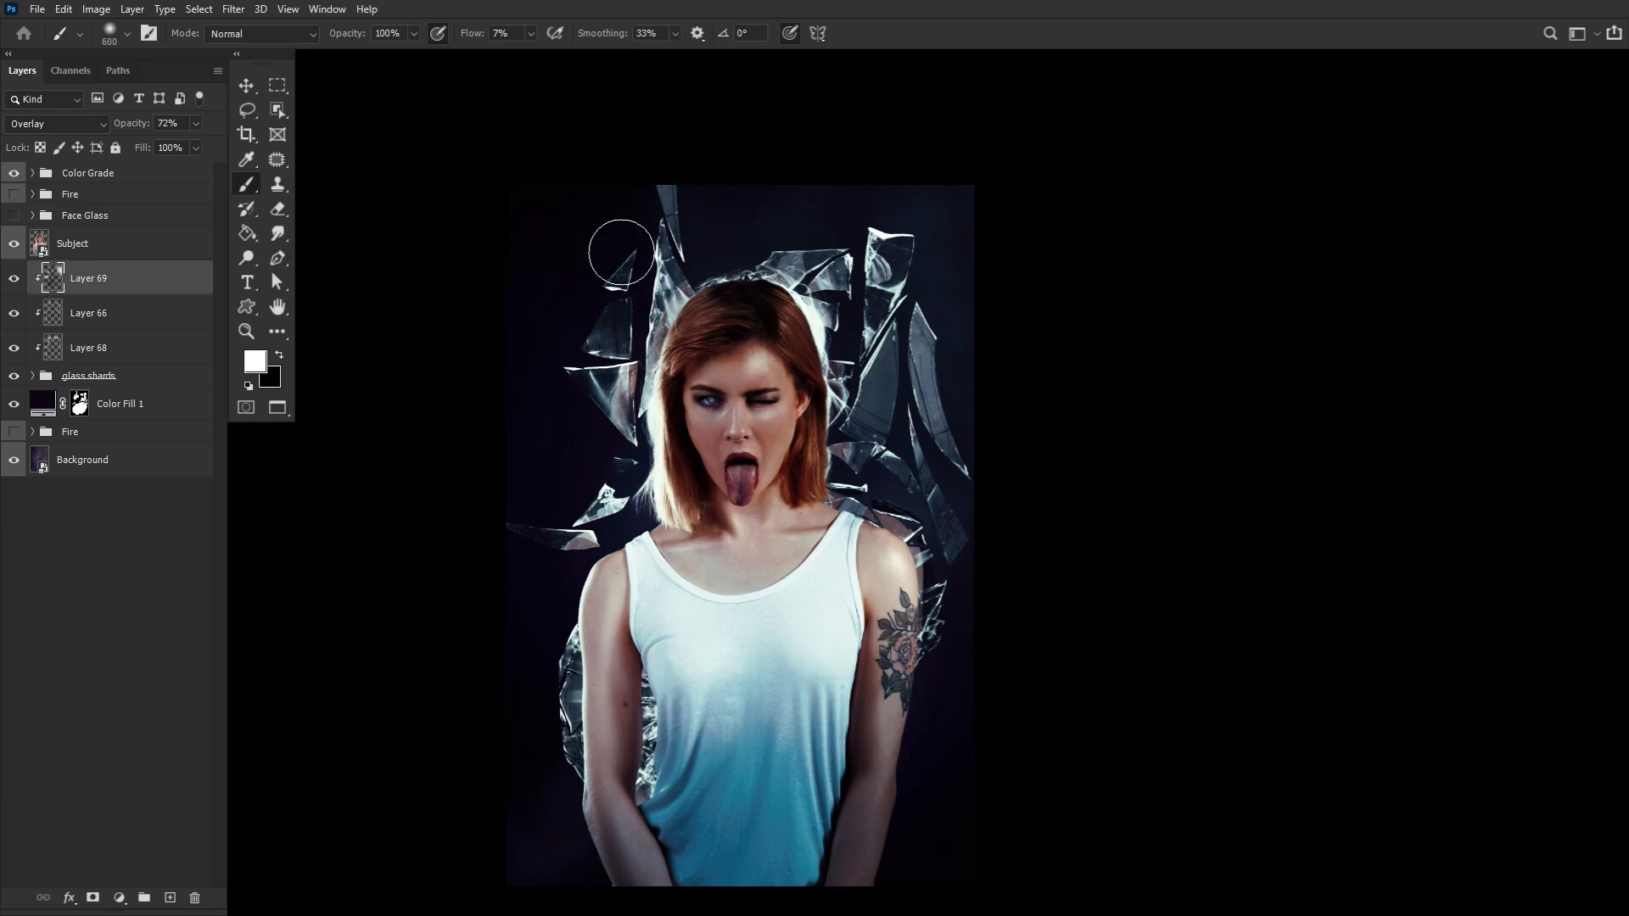
key(bracketright)
key(bracketright)
key(bracketright)
drag(891, 272, 959, 506)
Step: Darken the right-side shards with black, then toggle Layer 69 to compare
key(x)
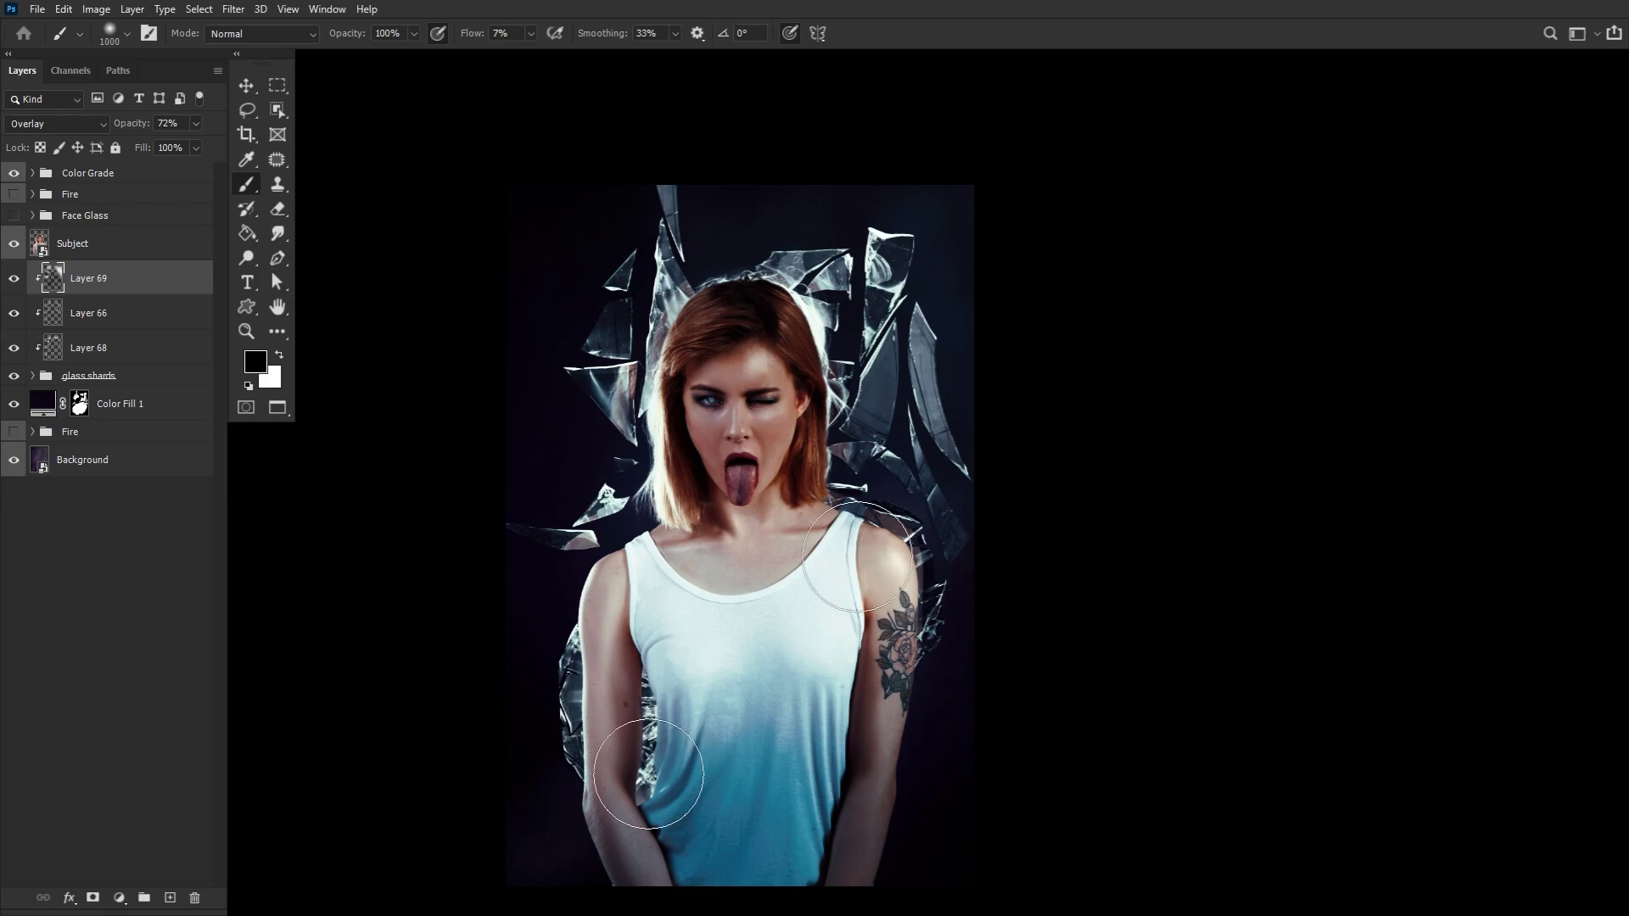
key(bracketleft)
key(bracketleft)
key(bracketleft)
key(x)
key(x)
key(x)
key(bracketright)
key(bracketright)
key(bracketright)
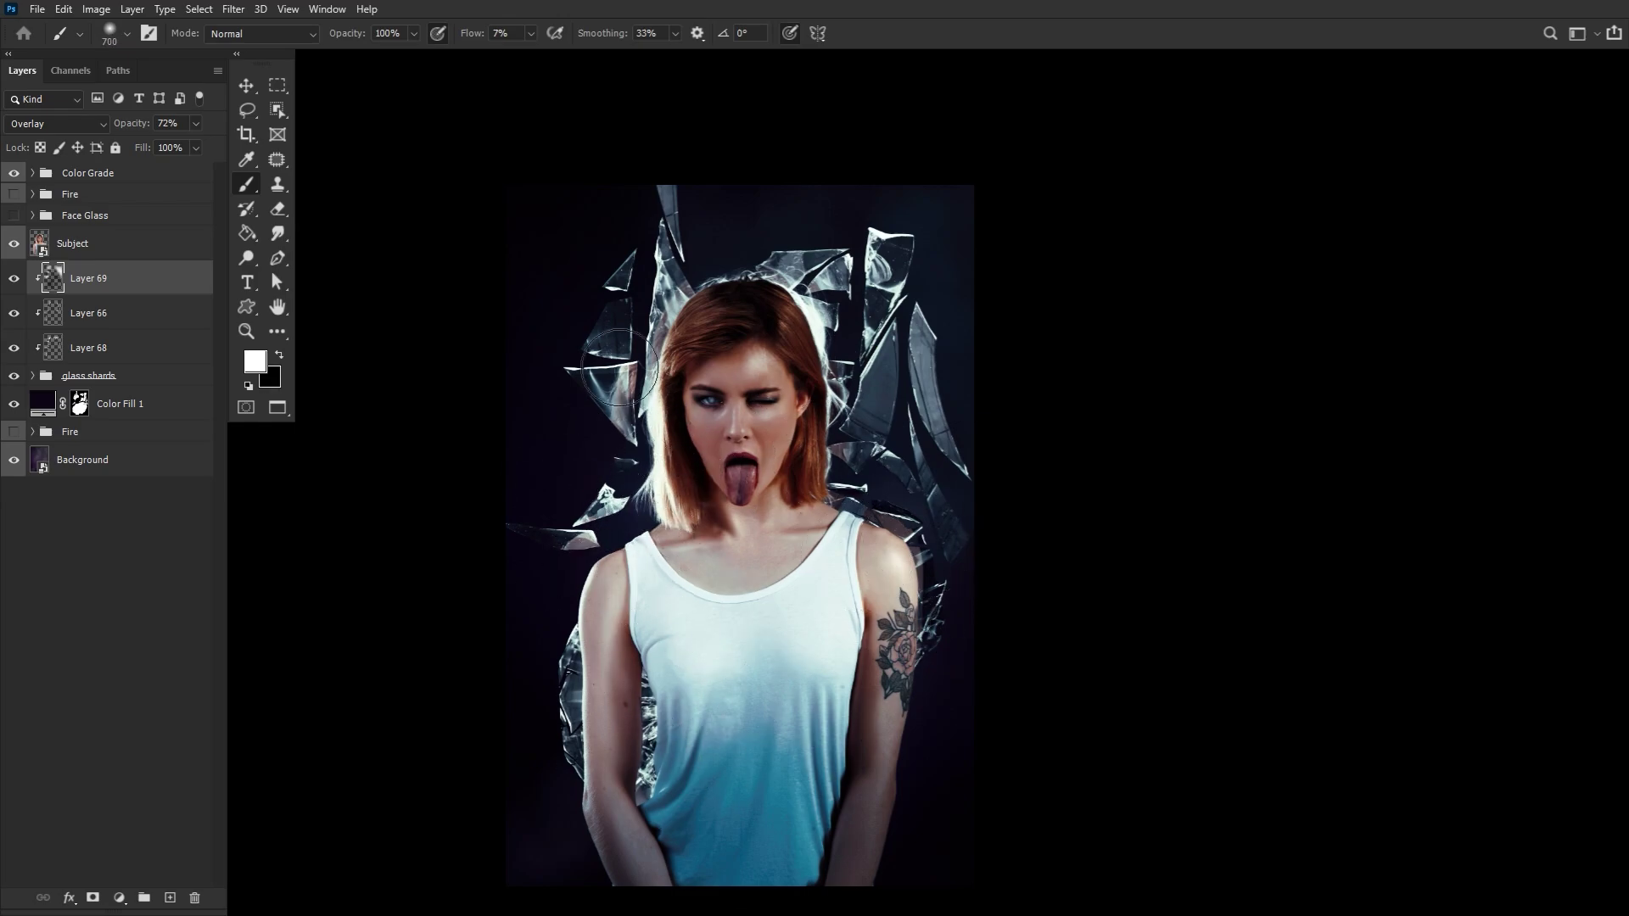
key(x)
key(bracketleft)
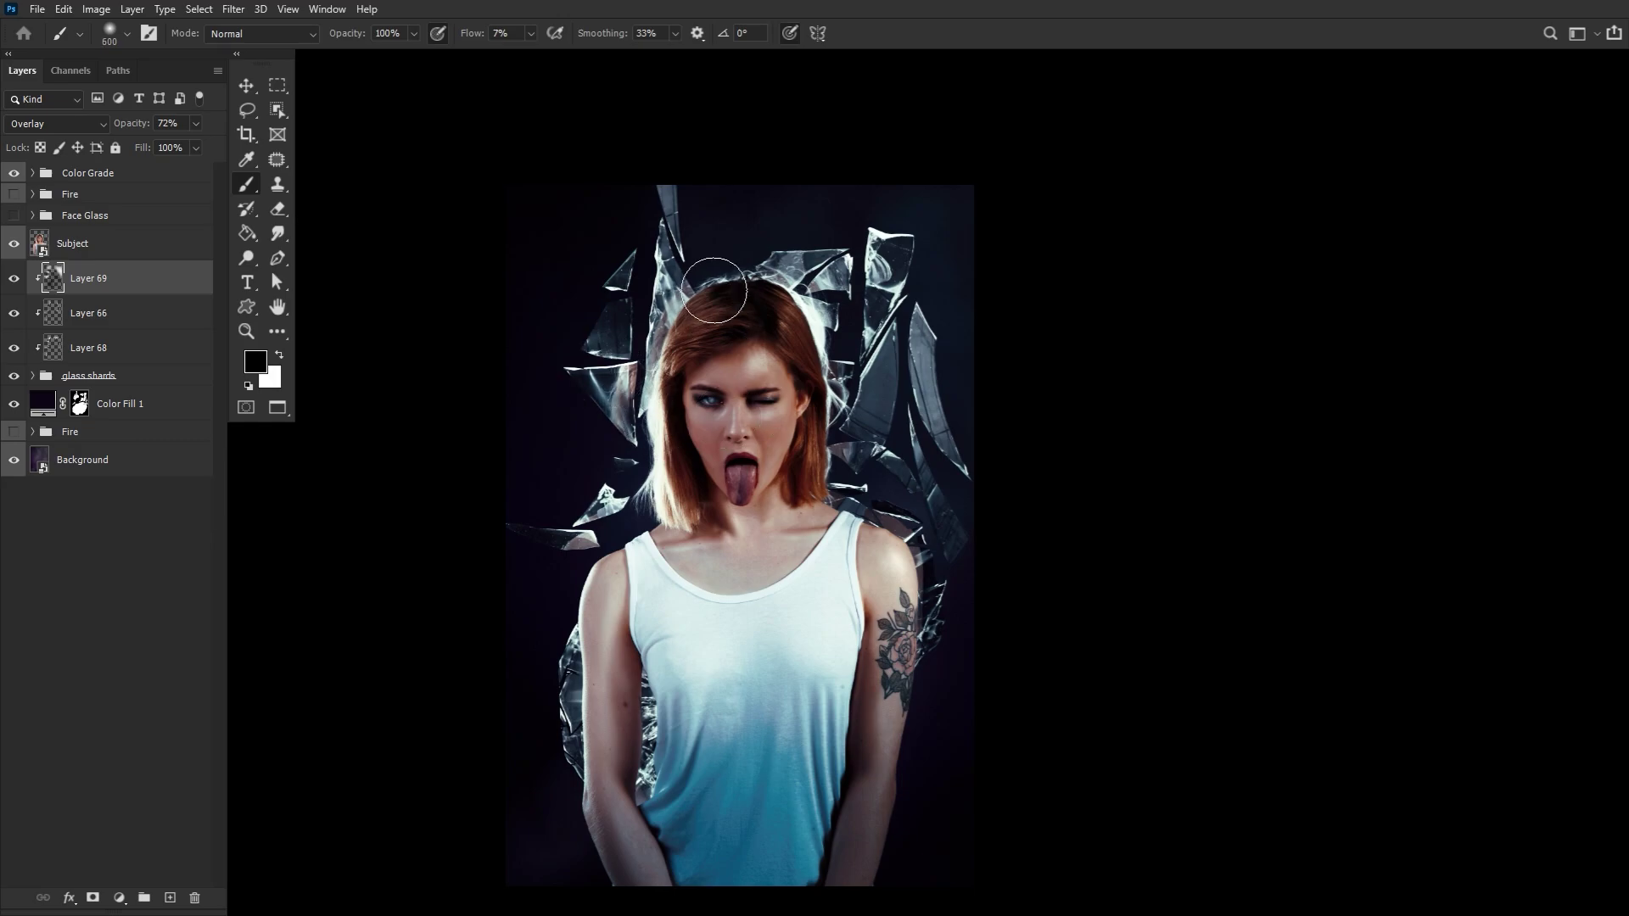
drag(872, 394, 946, 452)
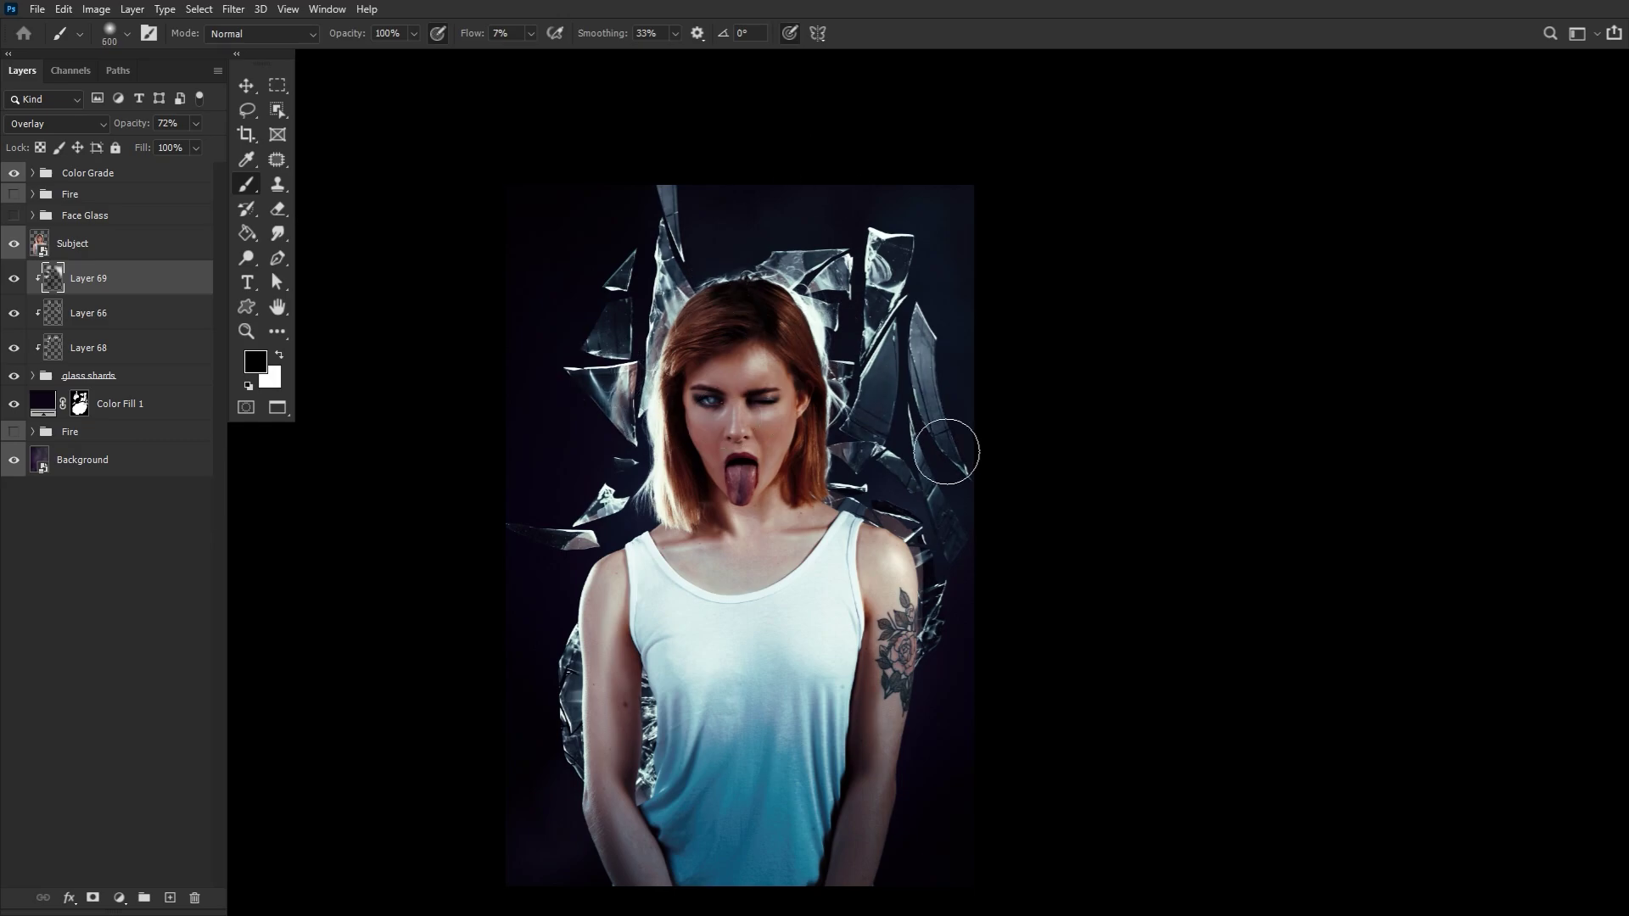
key(bracketright)
click(14, 278)
click(13, 279)
Step: Group Layer 69 through Color Fill 1 as 'glass' and toggle the group to check it
shift+click(164, 410)
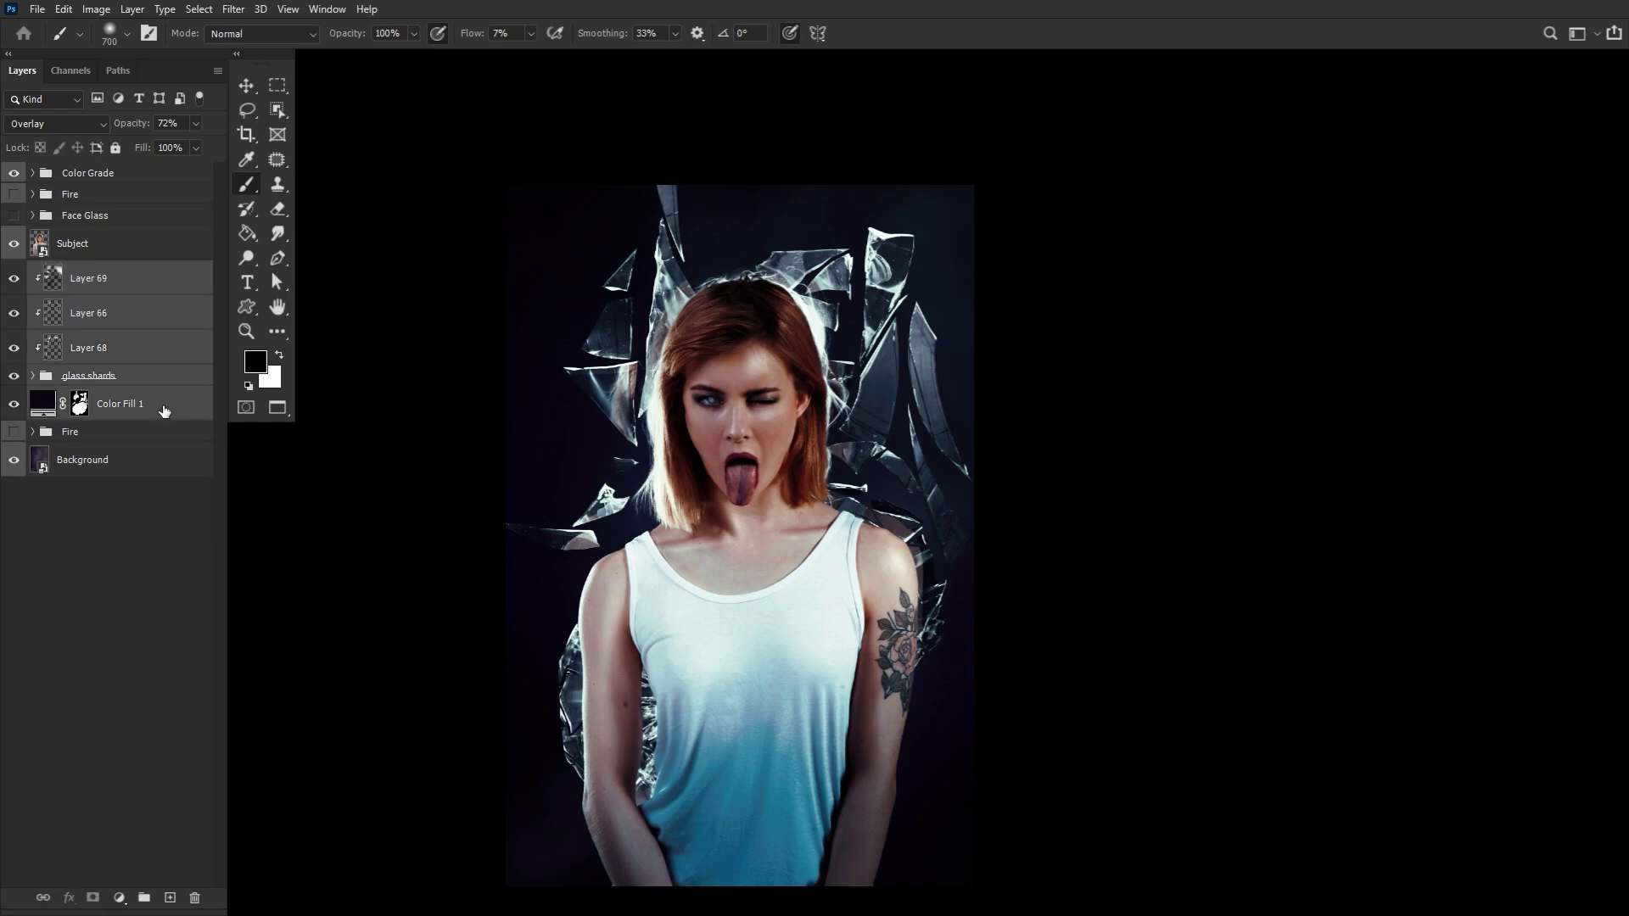
key(ctrl+g)
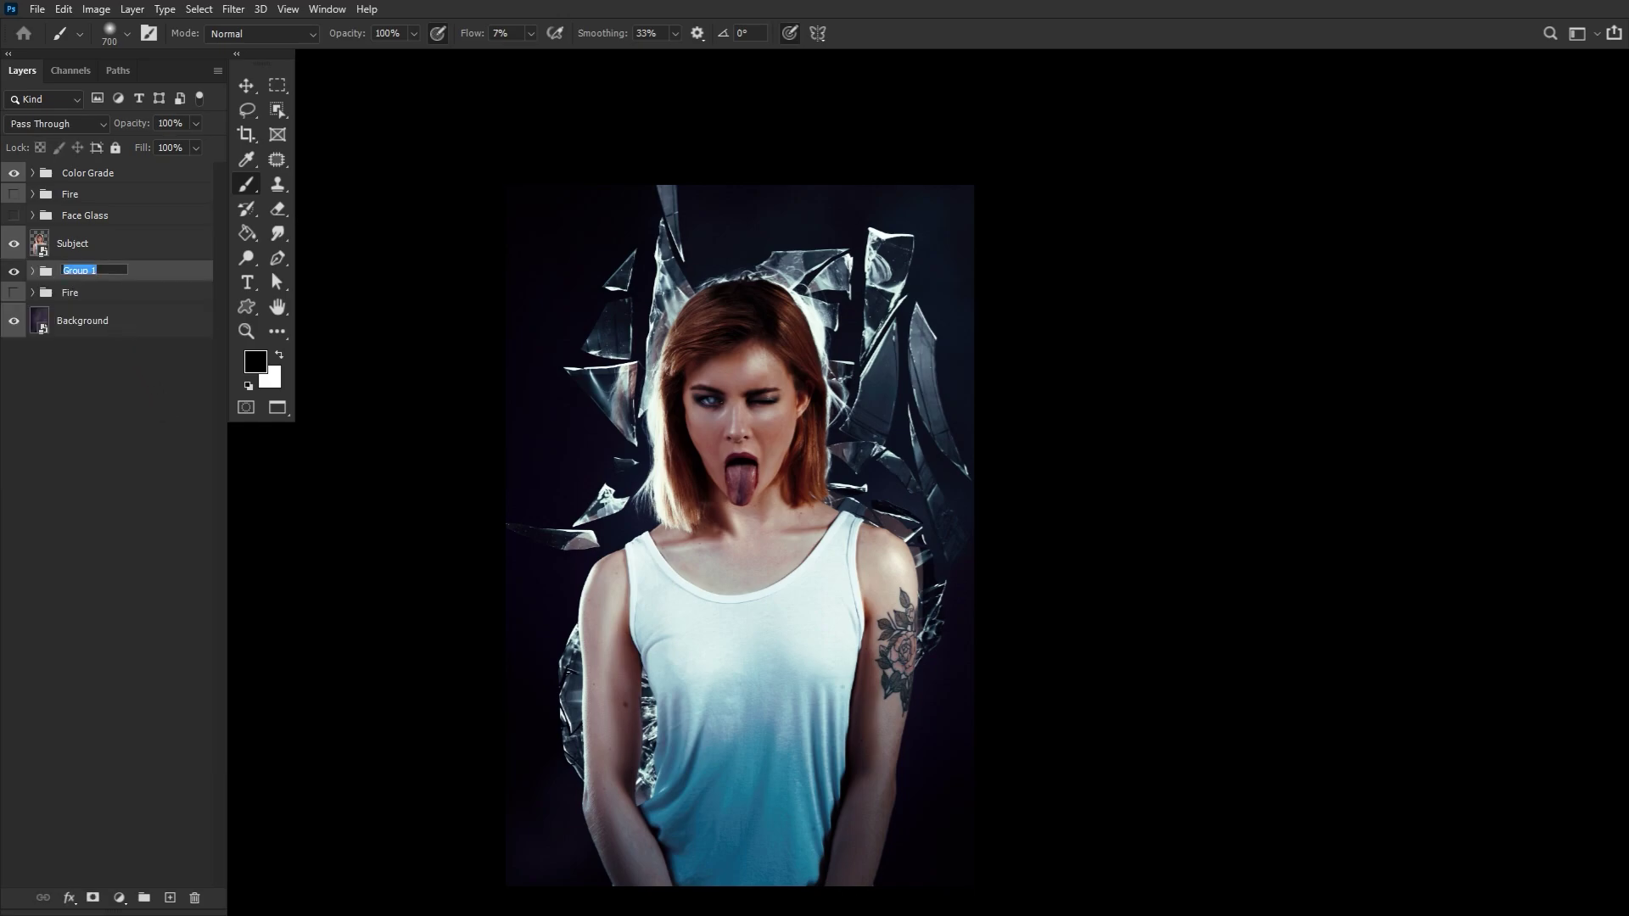
text(o)
click(161, 277)
click(14, 274)
click(14, 272)
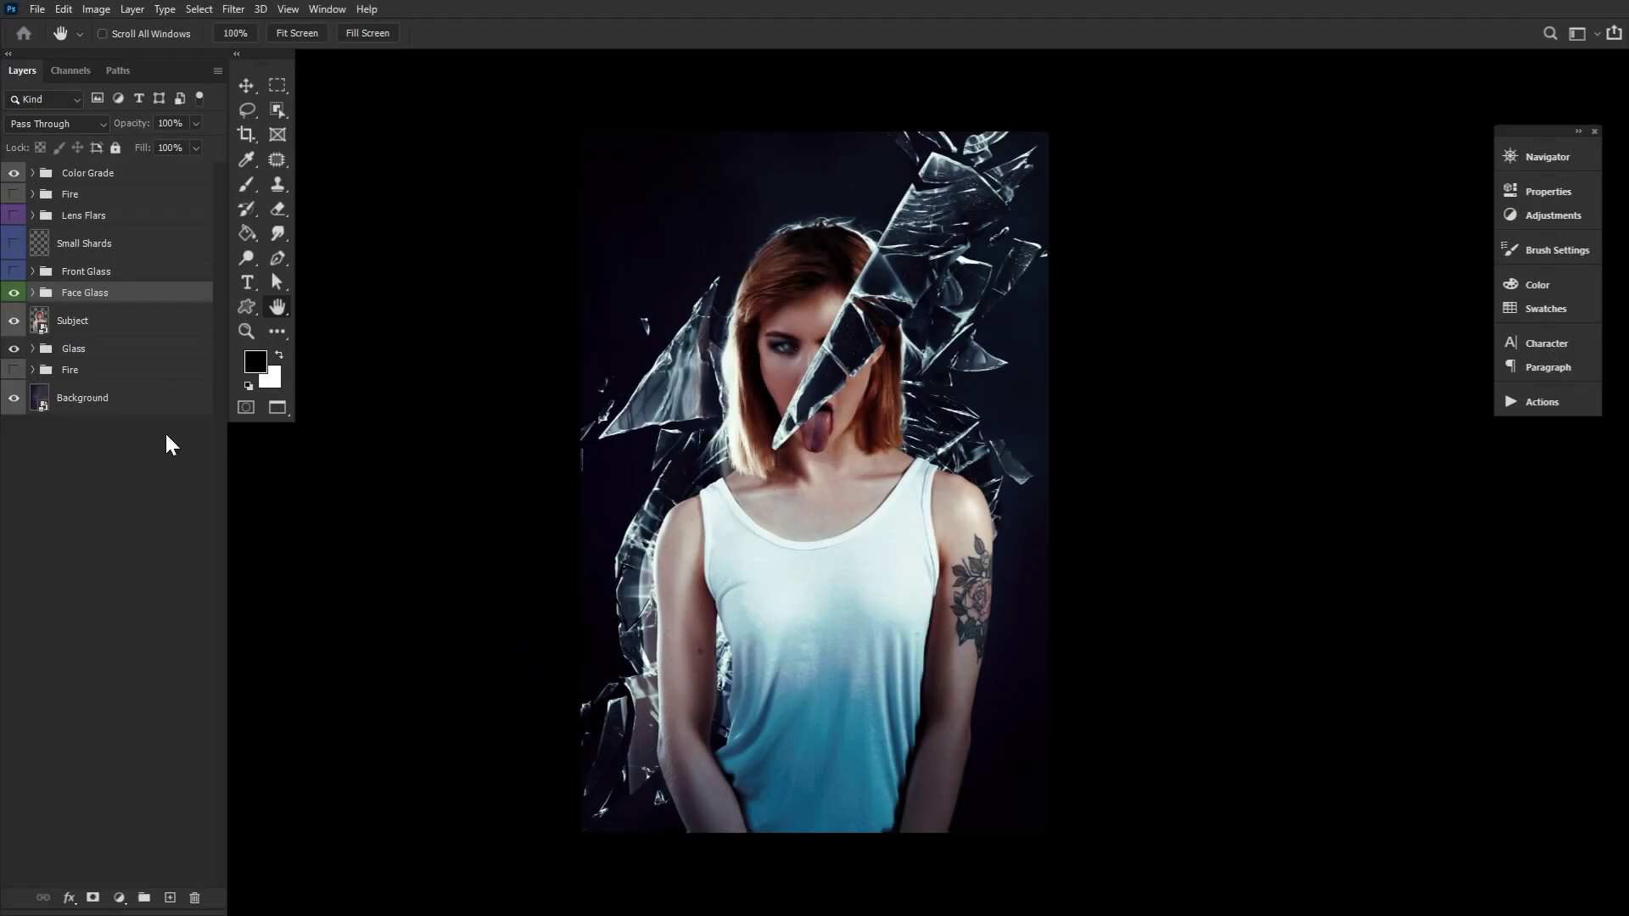
Step: Expand Face Glass, hide its layers, show only Glass, and toggle its mask off and on
click(16, 293)
click(33, 294)
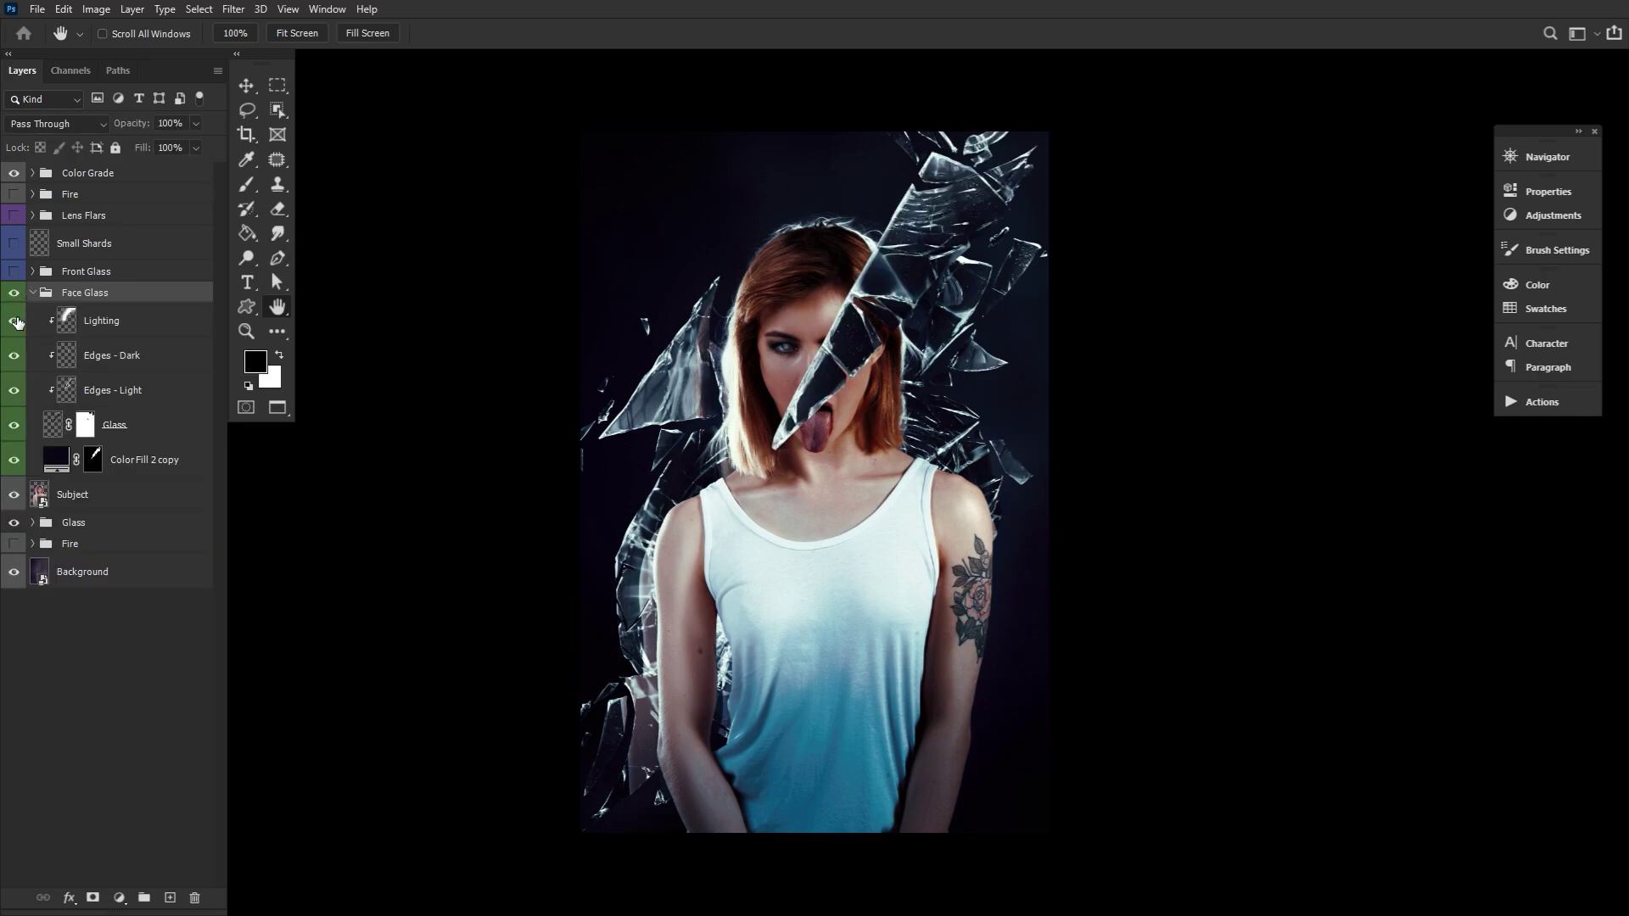
drag(15, 322, 15, 459)
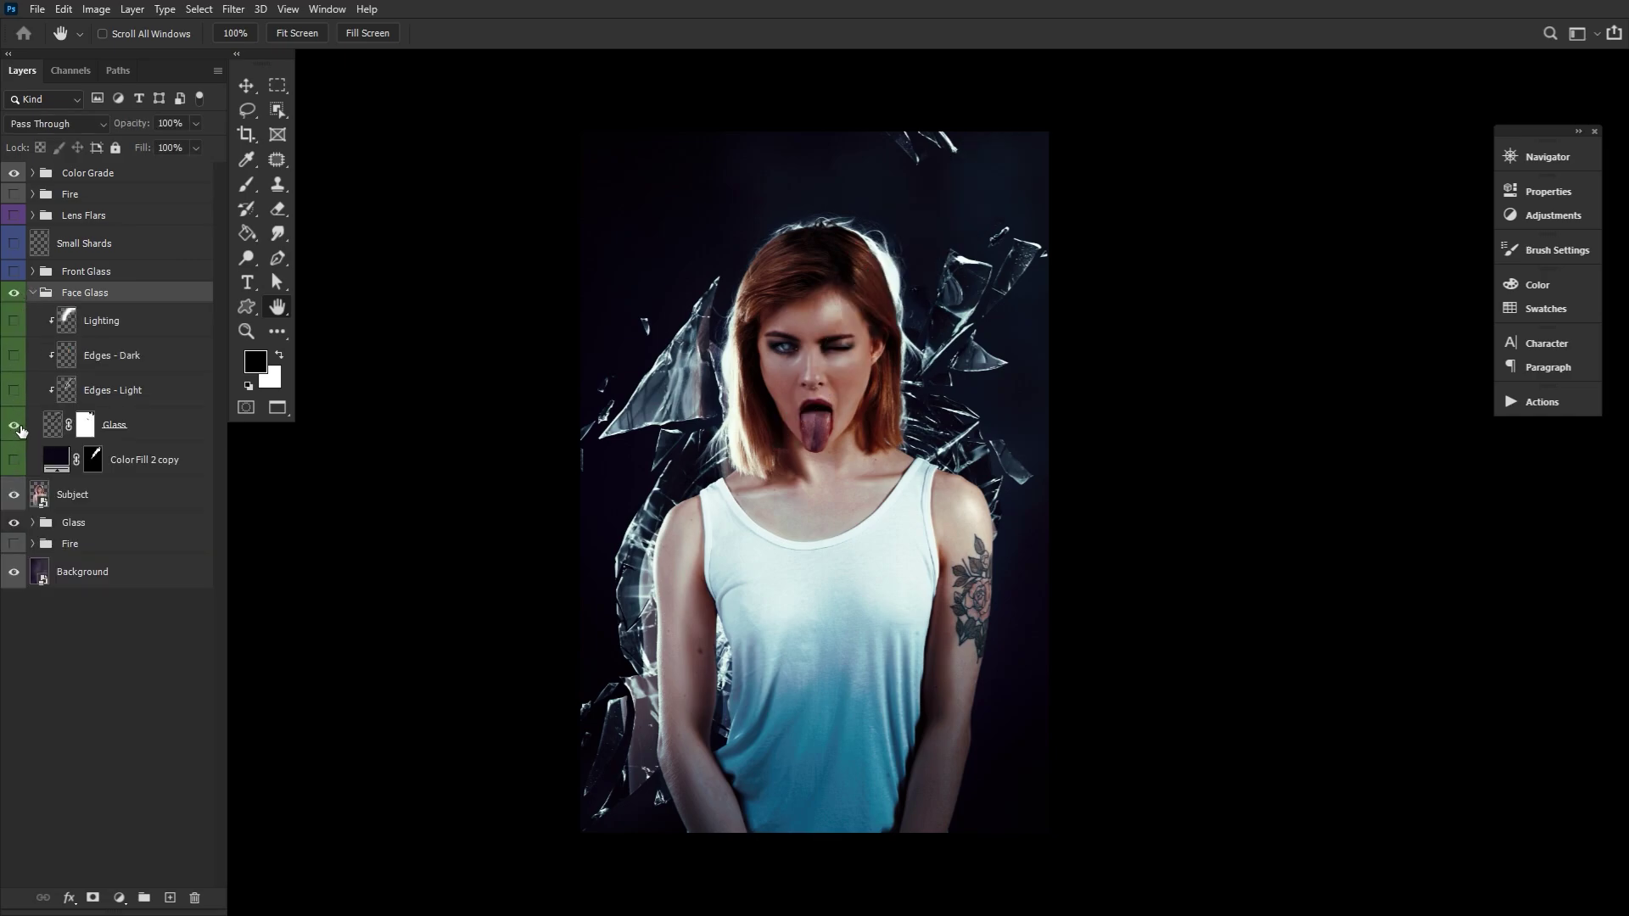
click(86, 426)
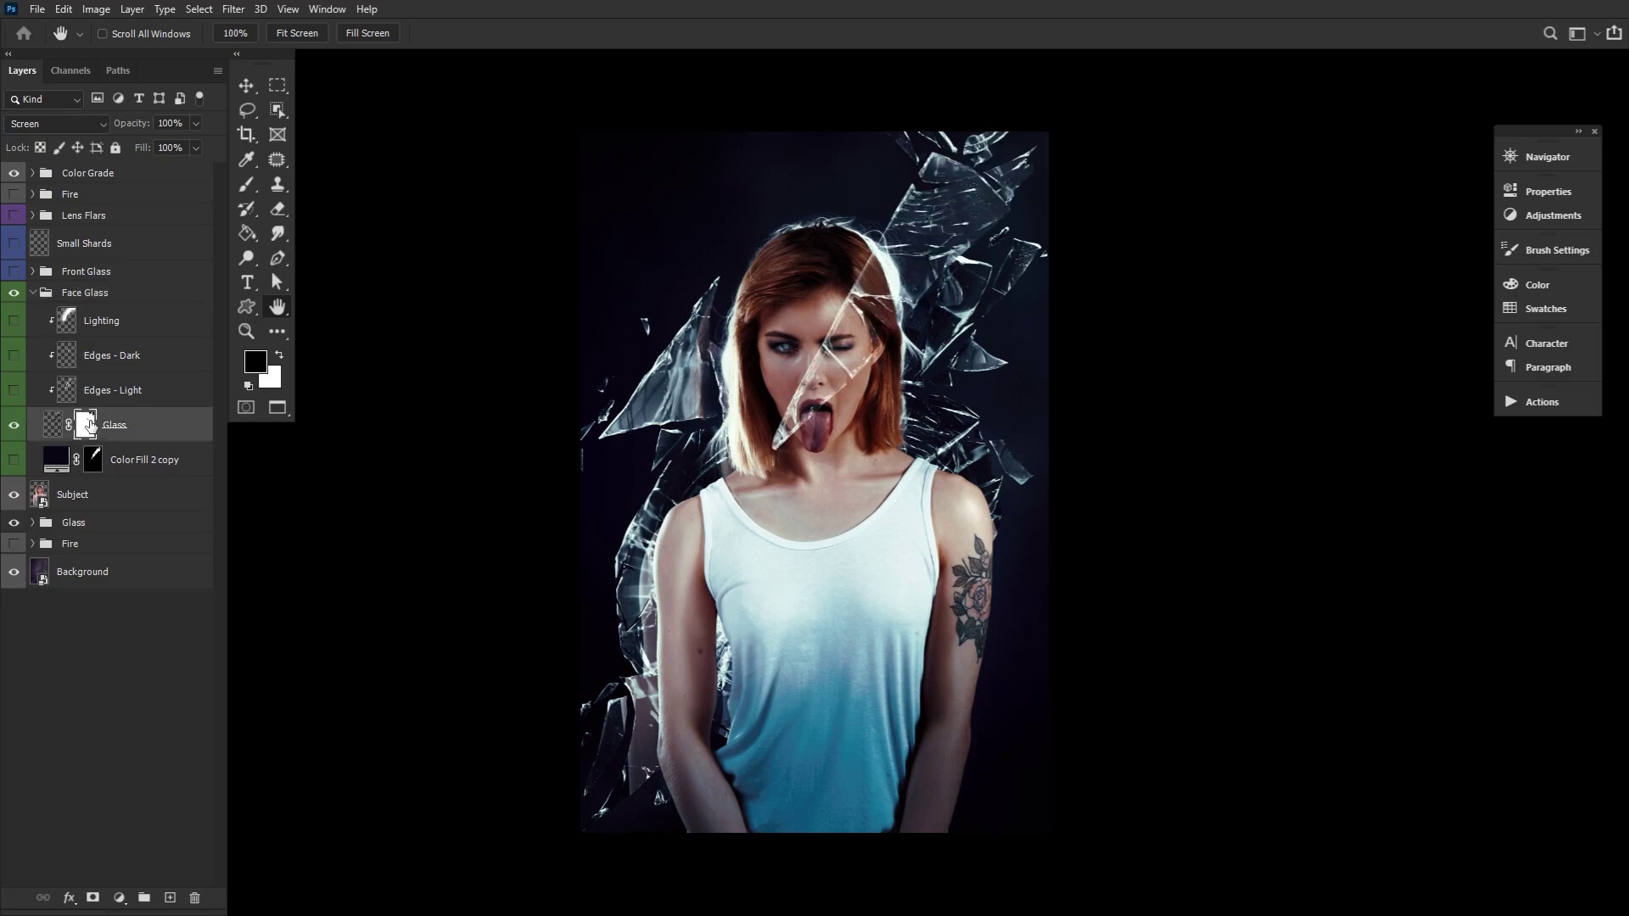
right_click(86, 425)
click(116, 430)
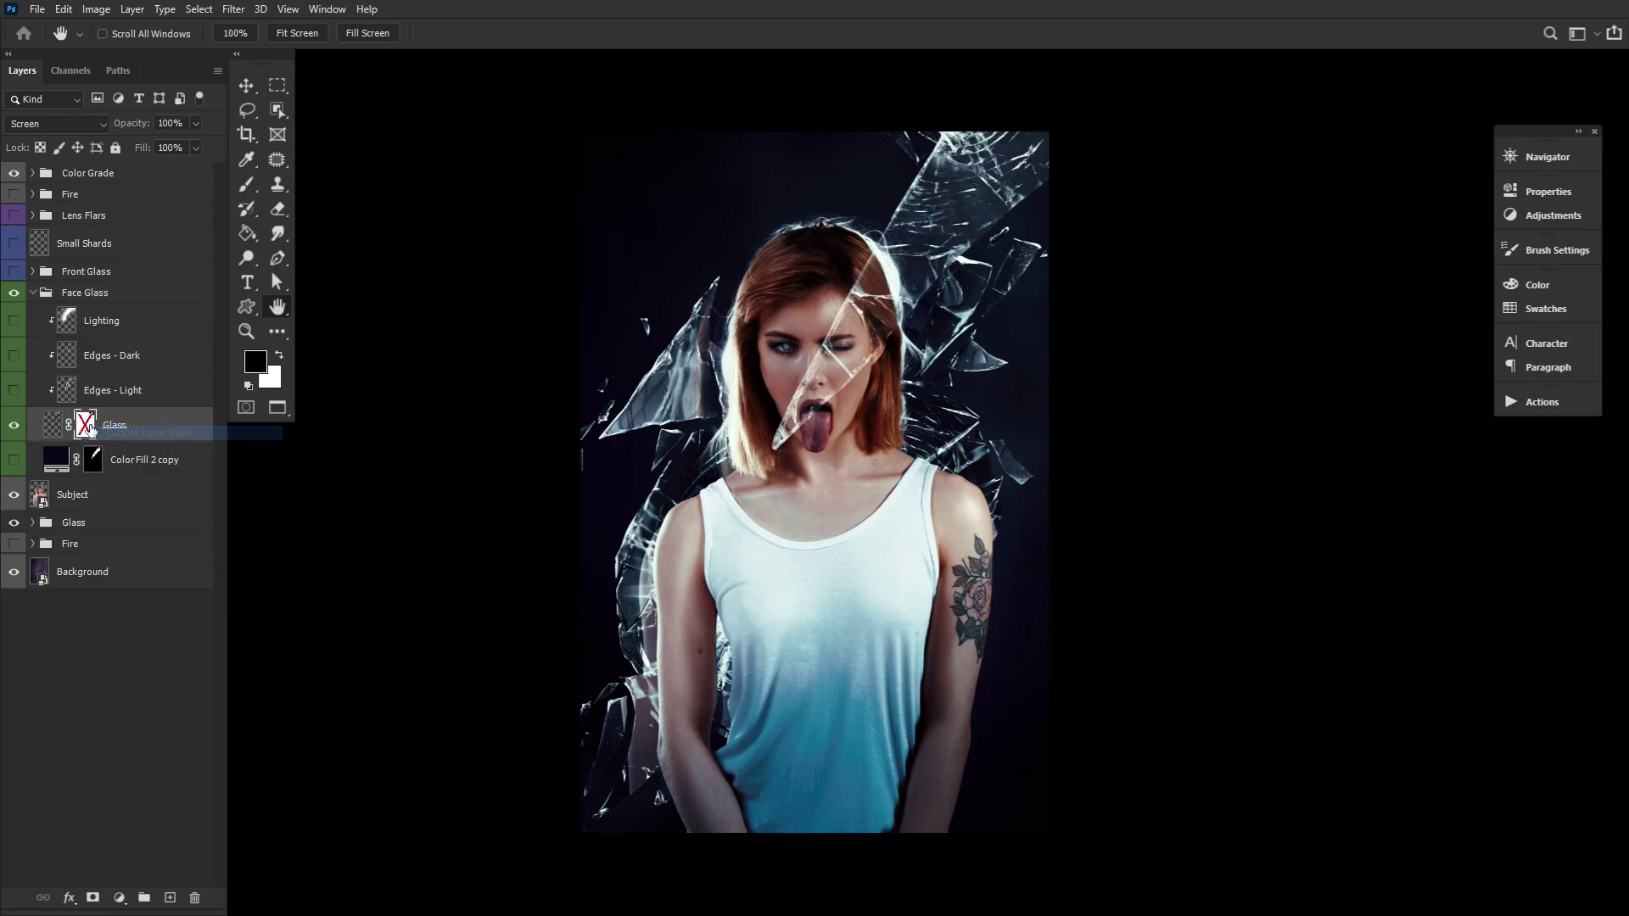
right_click(87, 423)
click(90, 430)
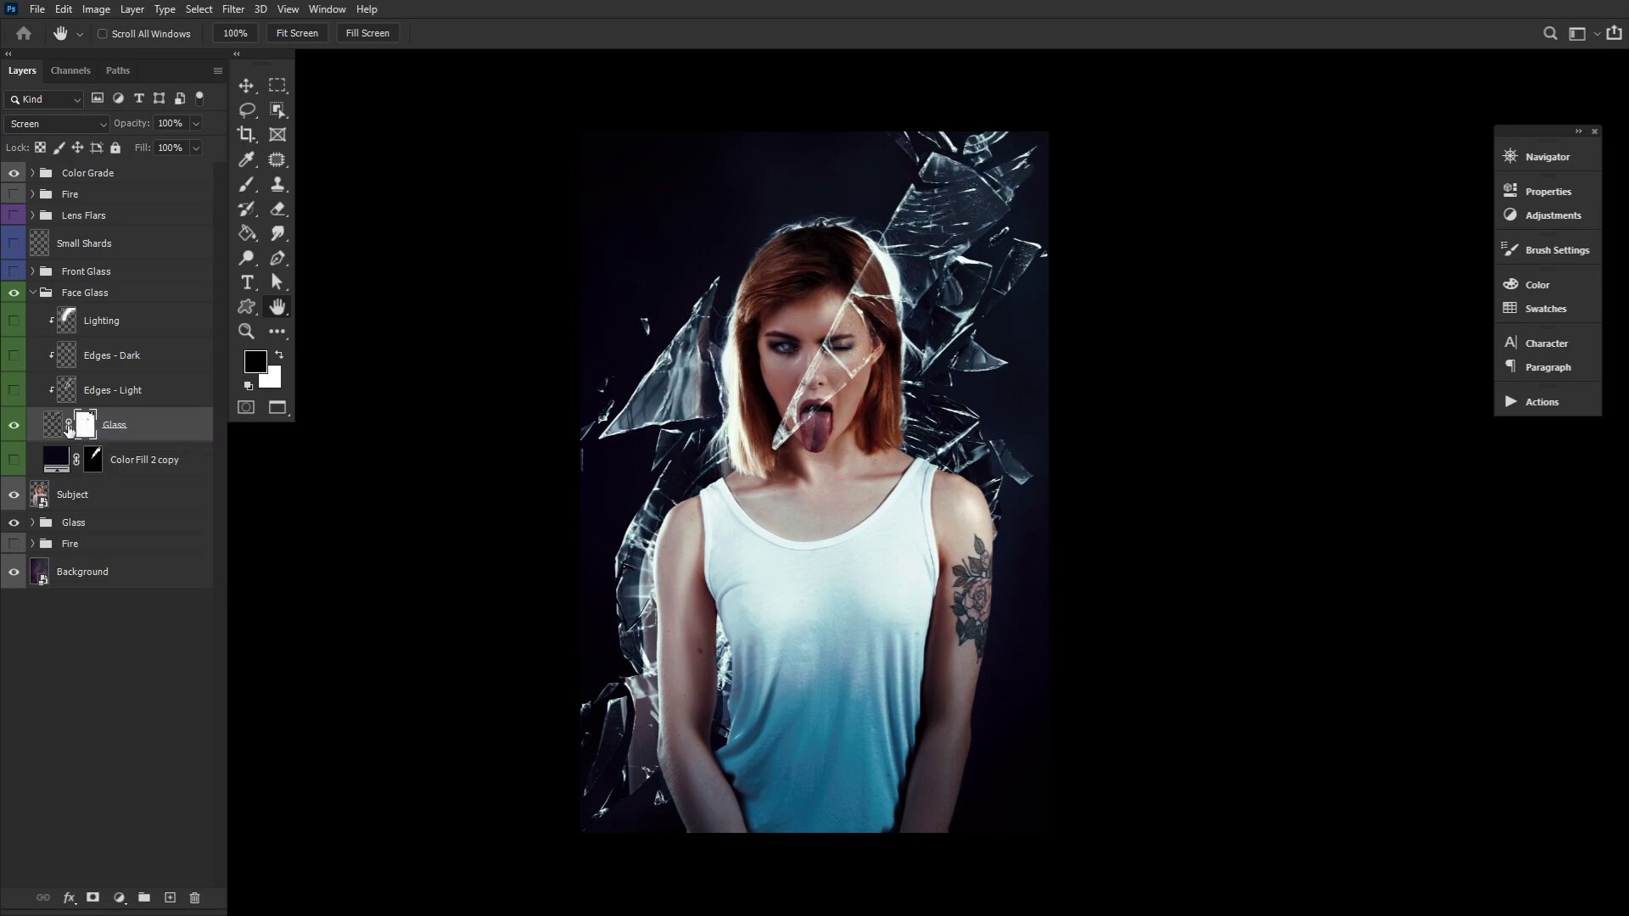
Step: Turn the dark fill, Edges - Dark, Edges - Light and Lighting layers back on, comparing Lighting's effect
click(15, 459)
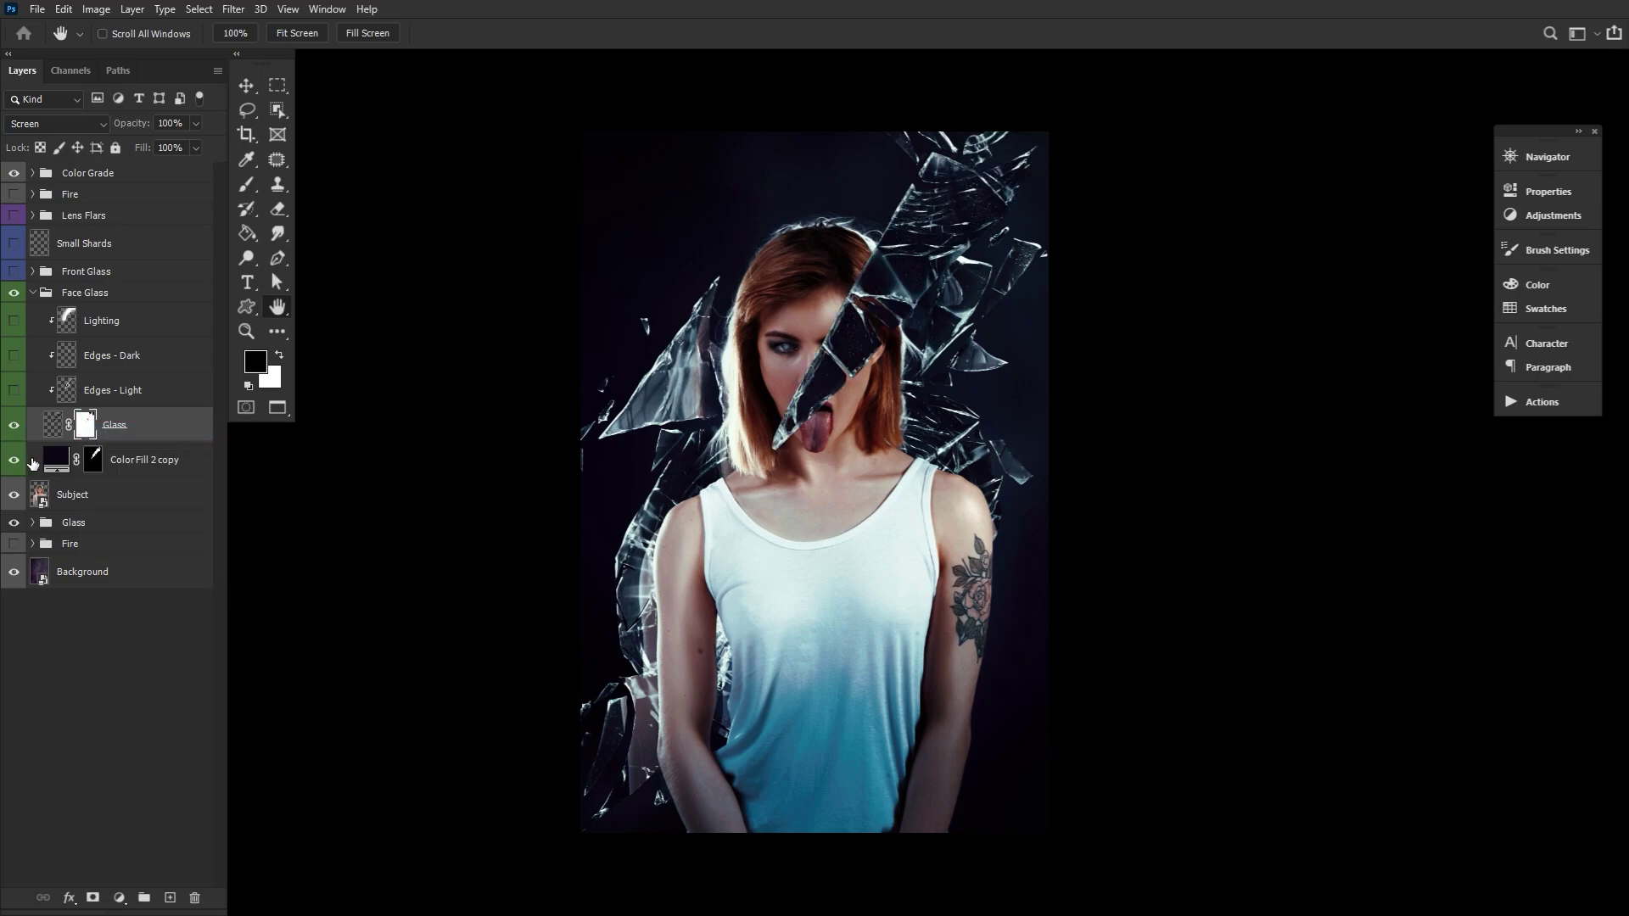
drag(26, 393, 19, 362)
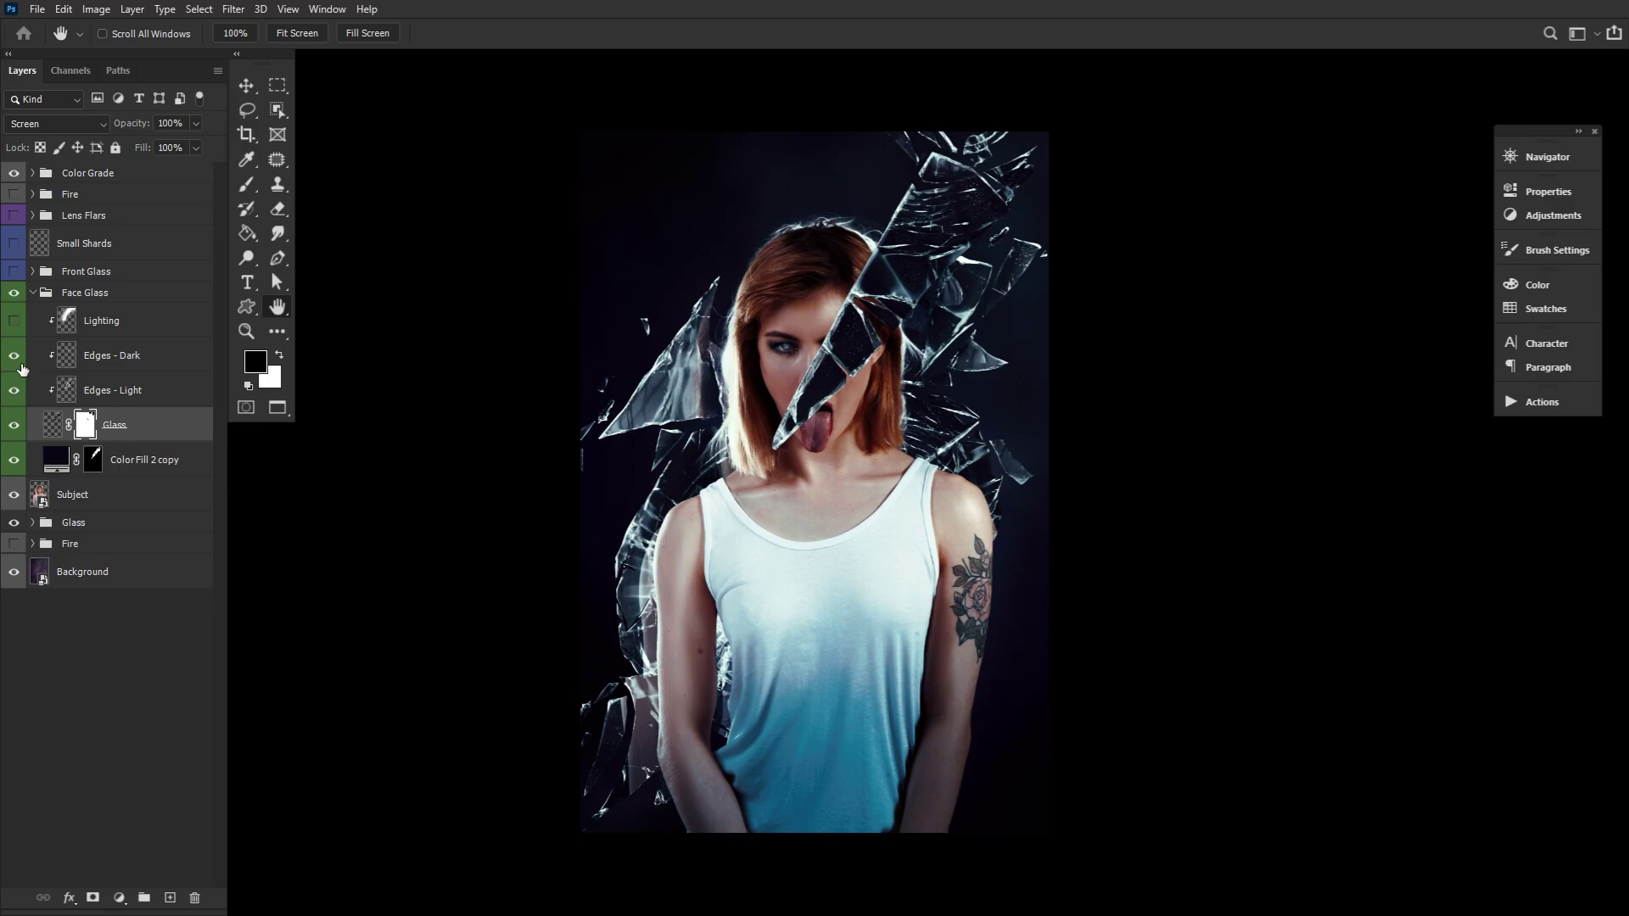
click(158, 358)
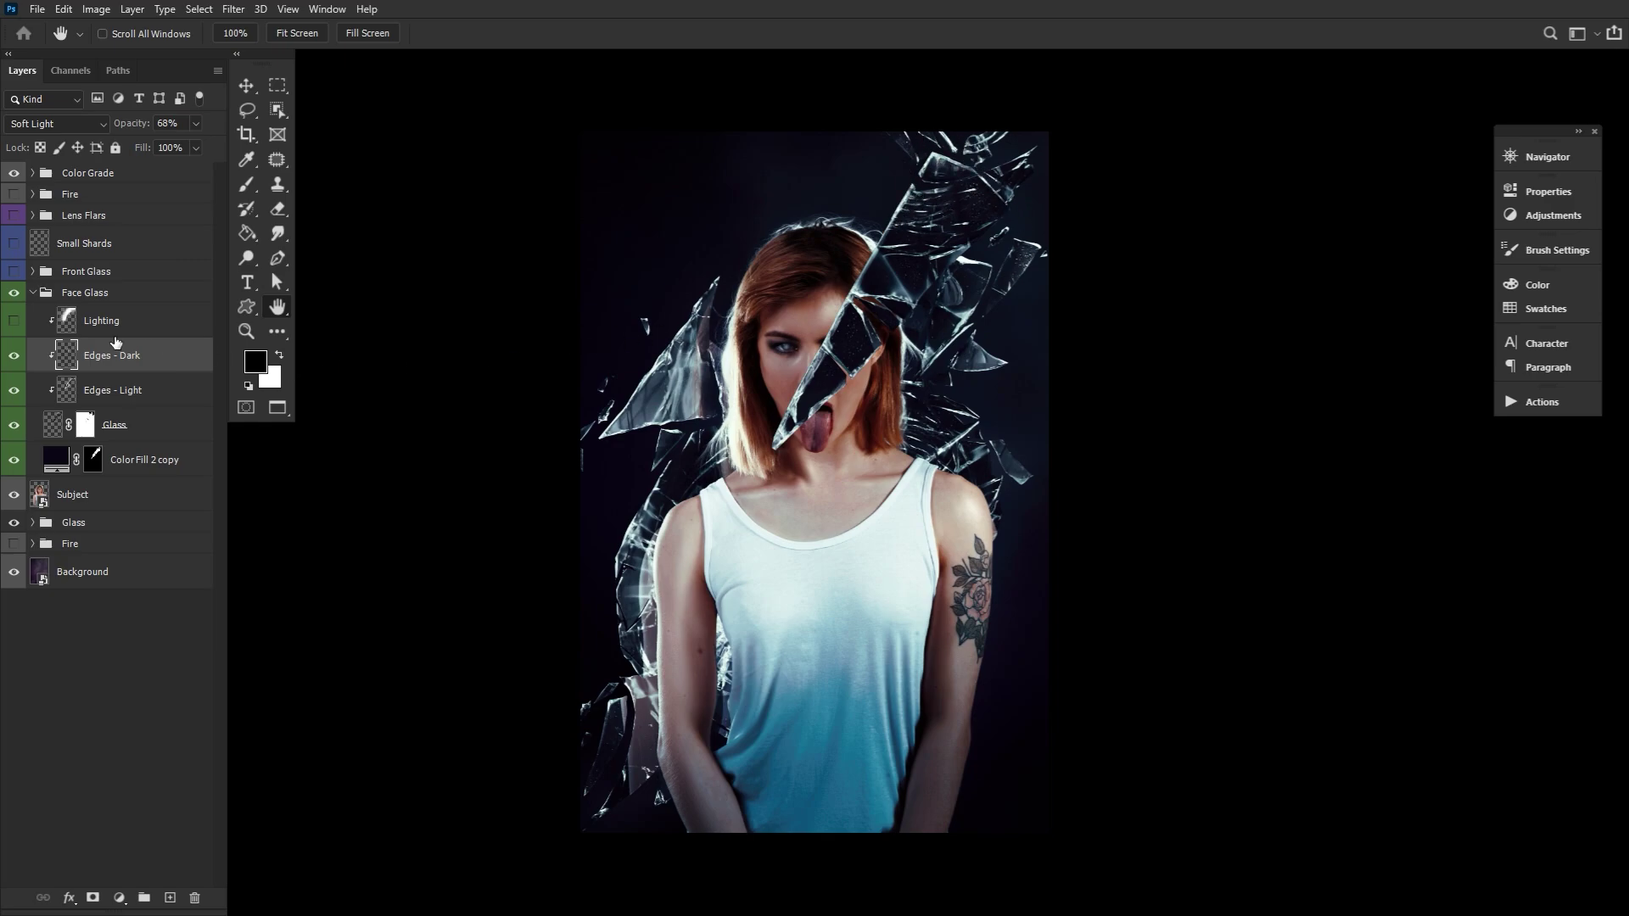
click(15, 322)
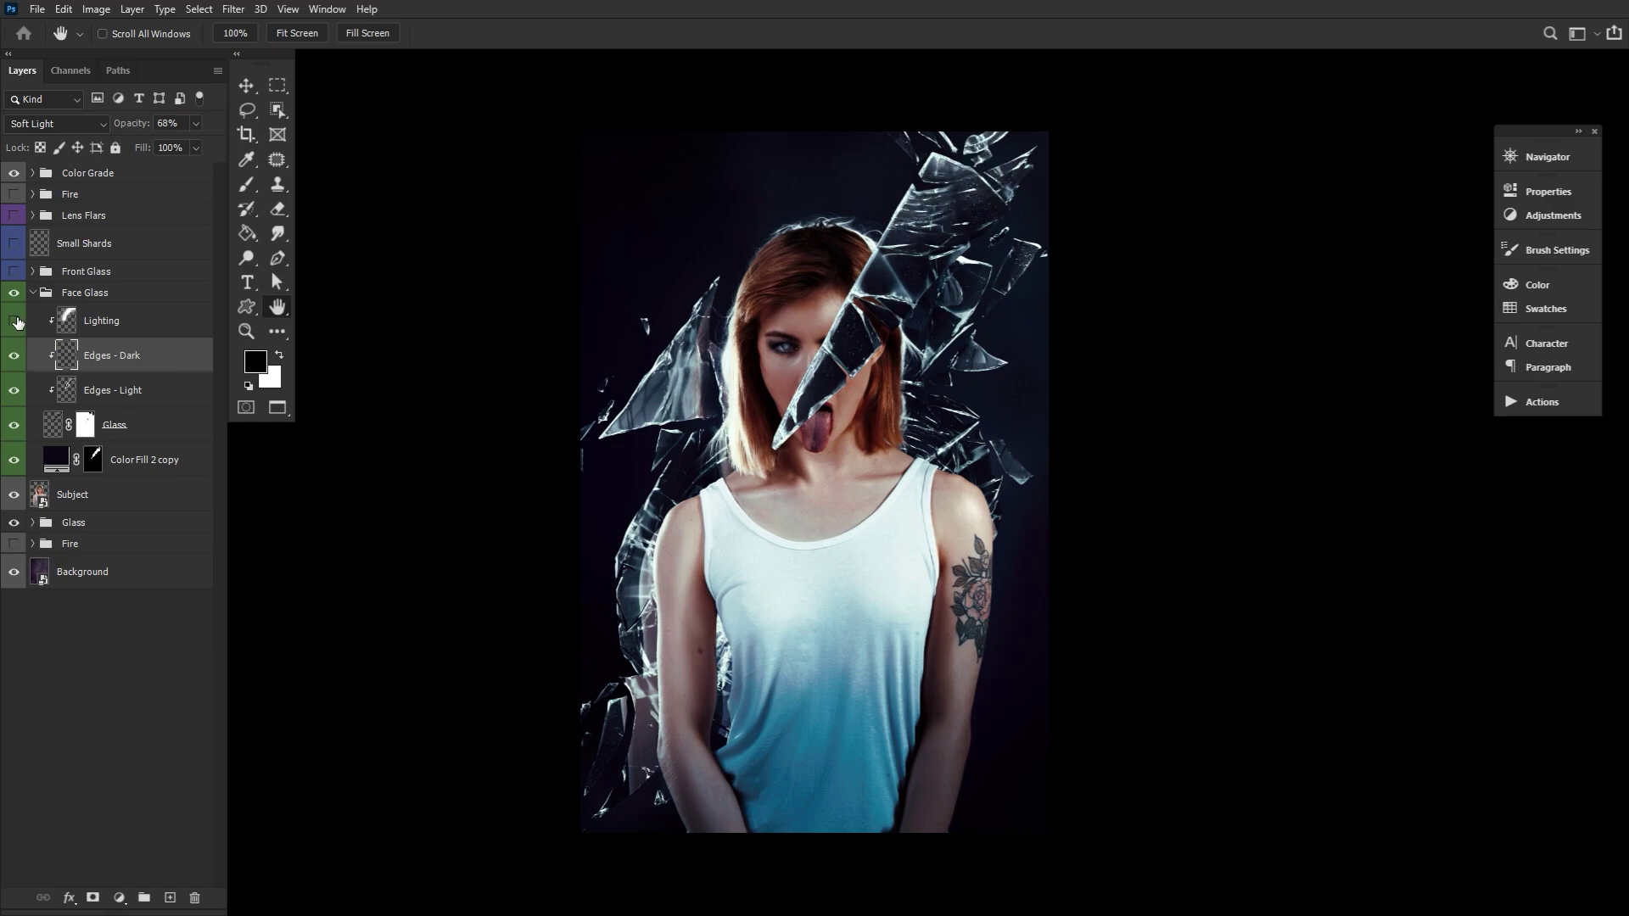
click(15, 323)
click(159, 394)
Step: Duplicate the Subject layer into Face Glass, clipped, blending in Lighten at 73% opacity
click(93, 500)
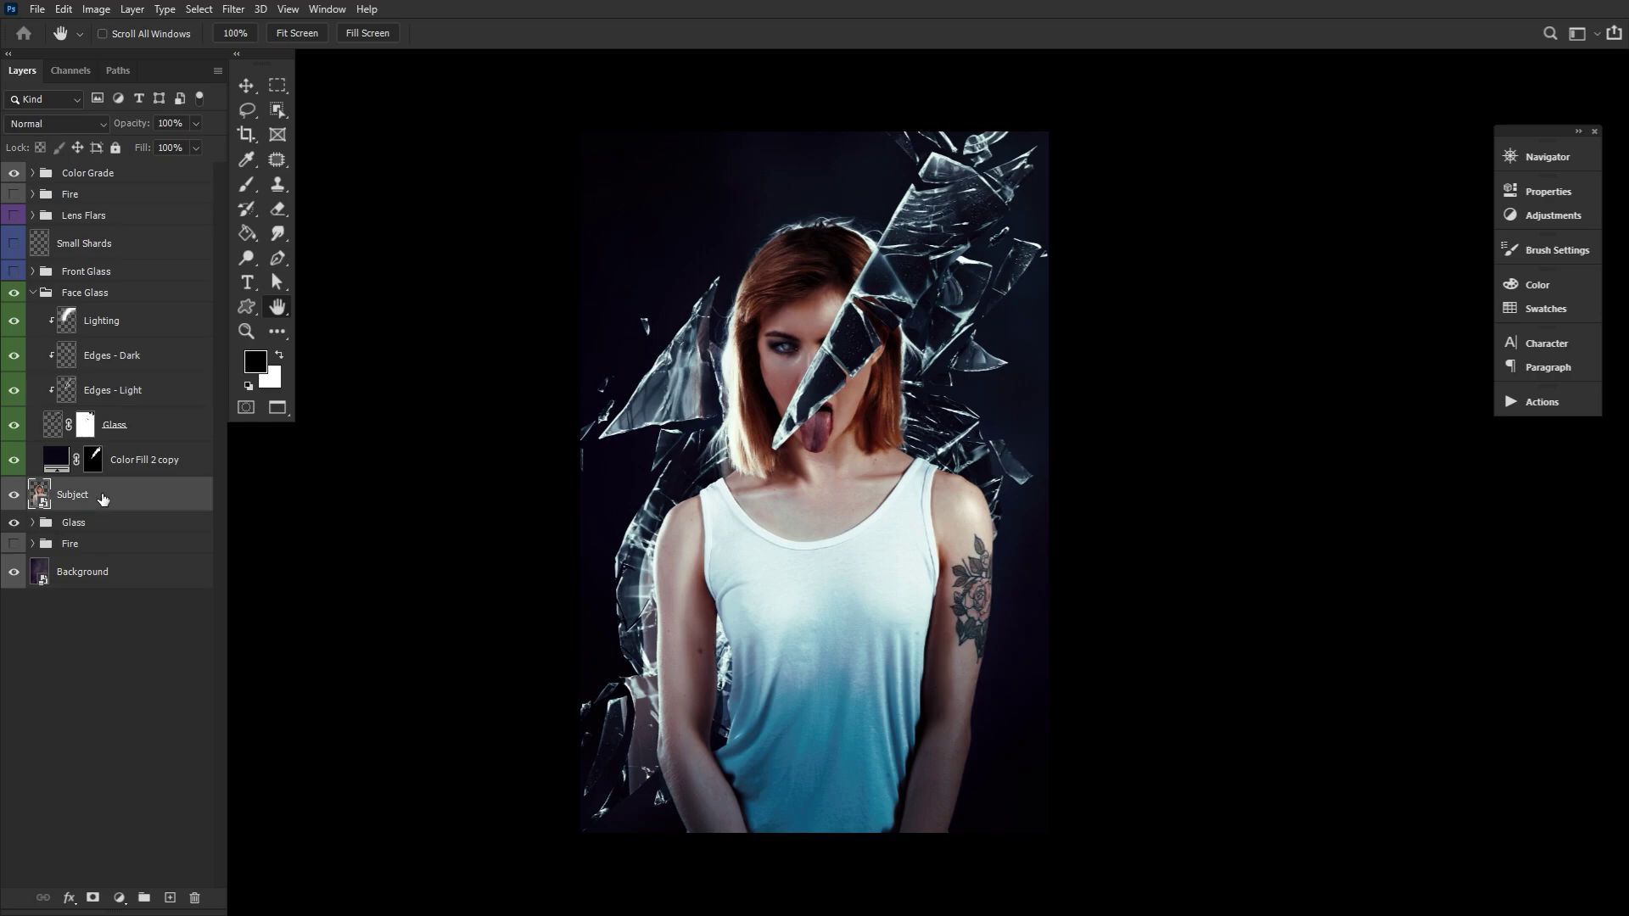
alt+drag(148, 491, 149, 387)
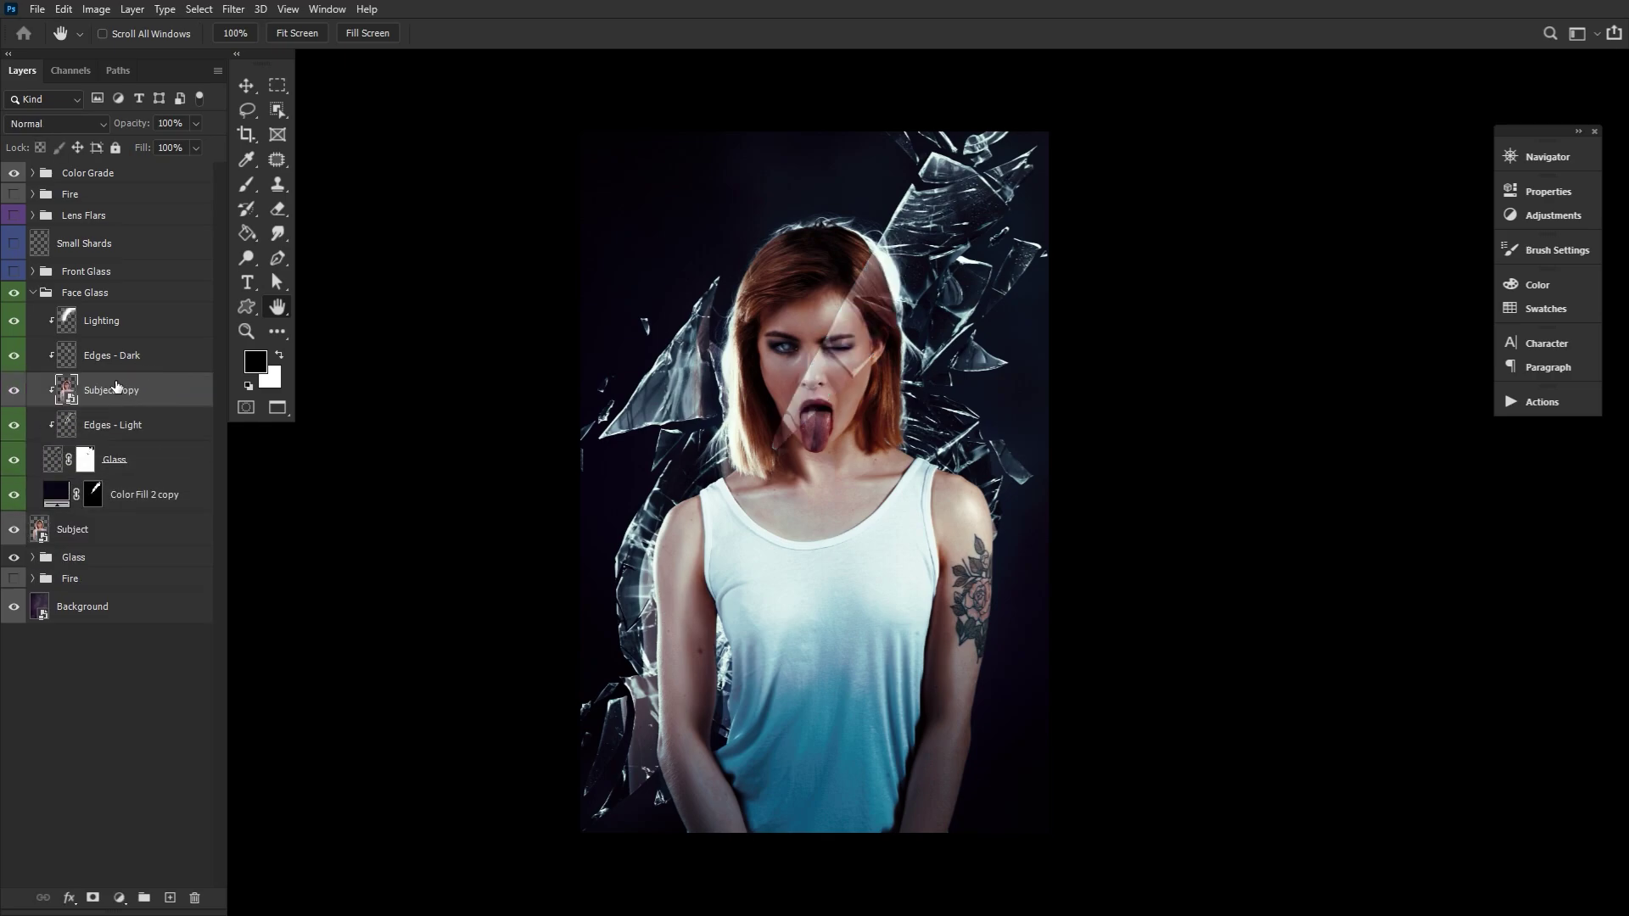
click(69, 129)
click(42, 271)
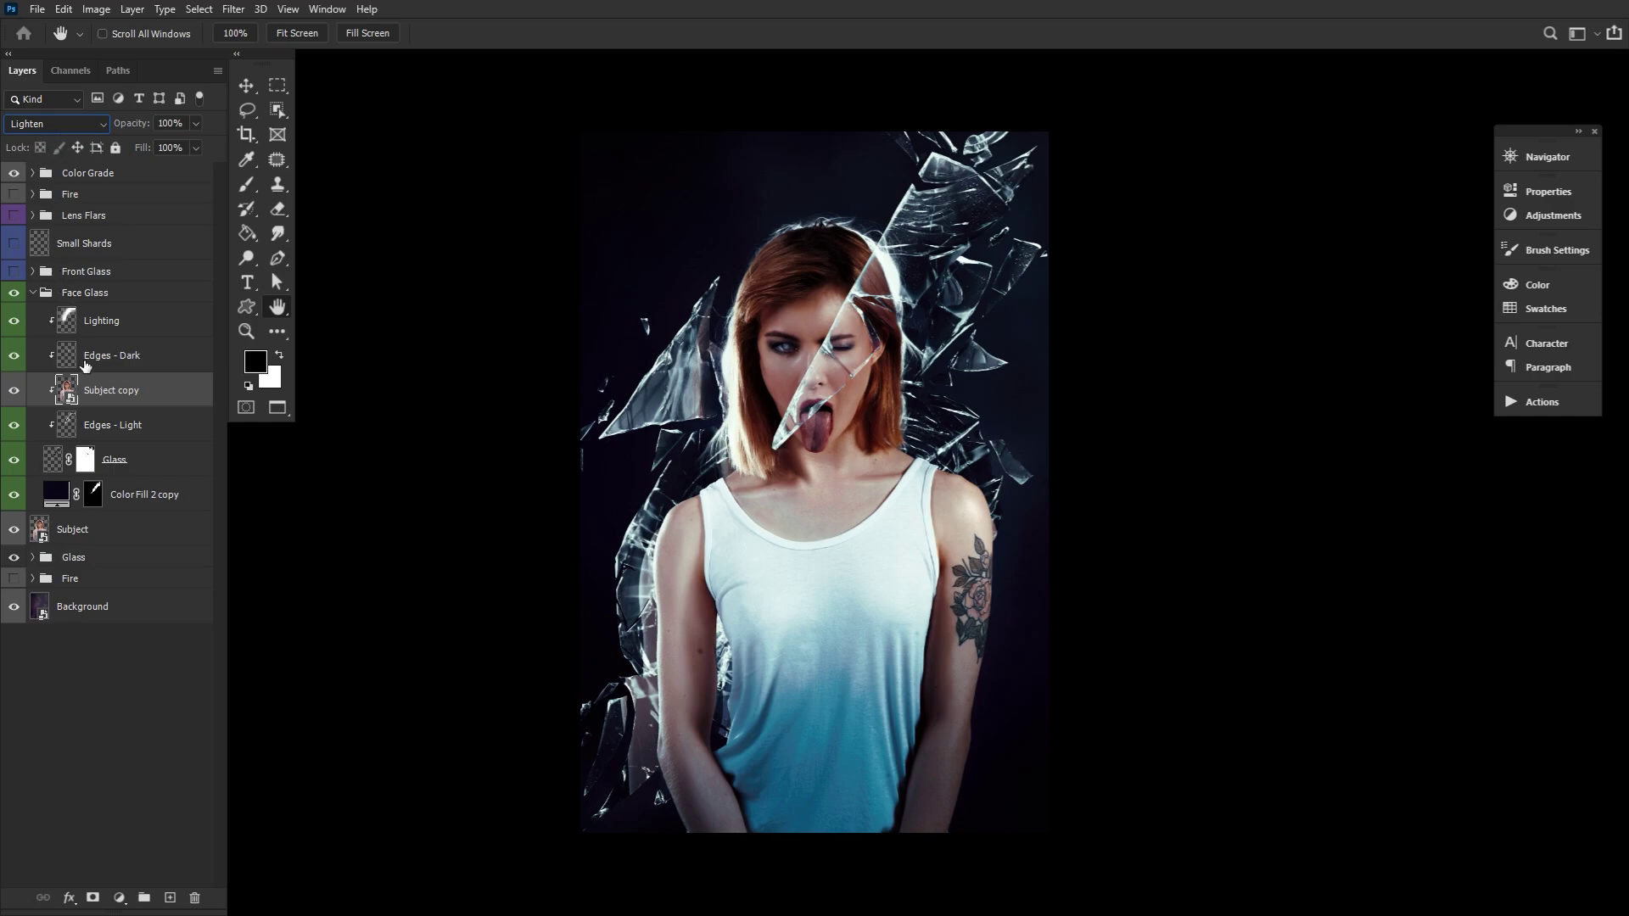
drag(144, 124, 119, 124)
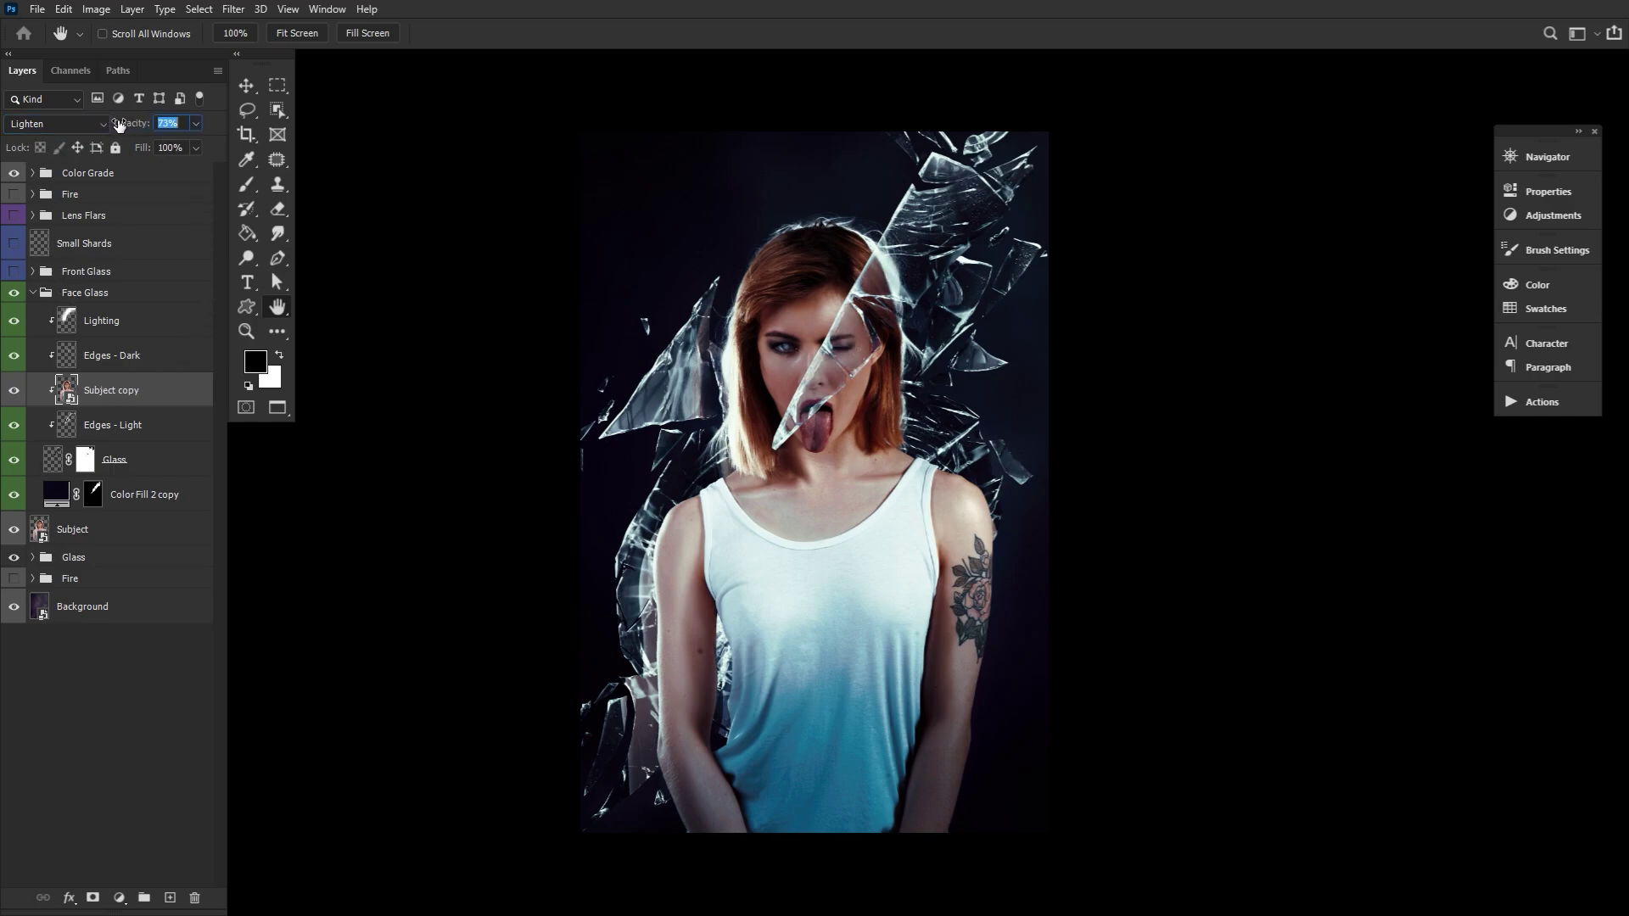
key(Return)
click(15, 390)
mouse_move(115, 391)
mouse_down()
mouse_move(155, 351)
mouse_move(149, 409)
mouse_up()
Step: Scale the Subject copy to about 101.6% and settle its opacity at 71%
key(v)
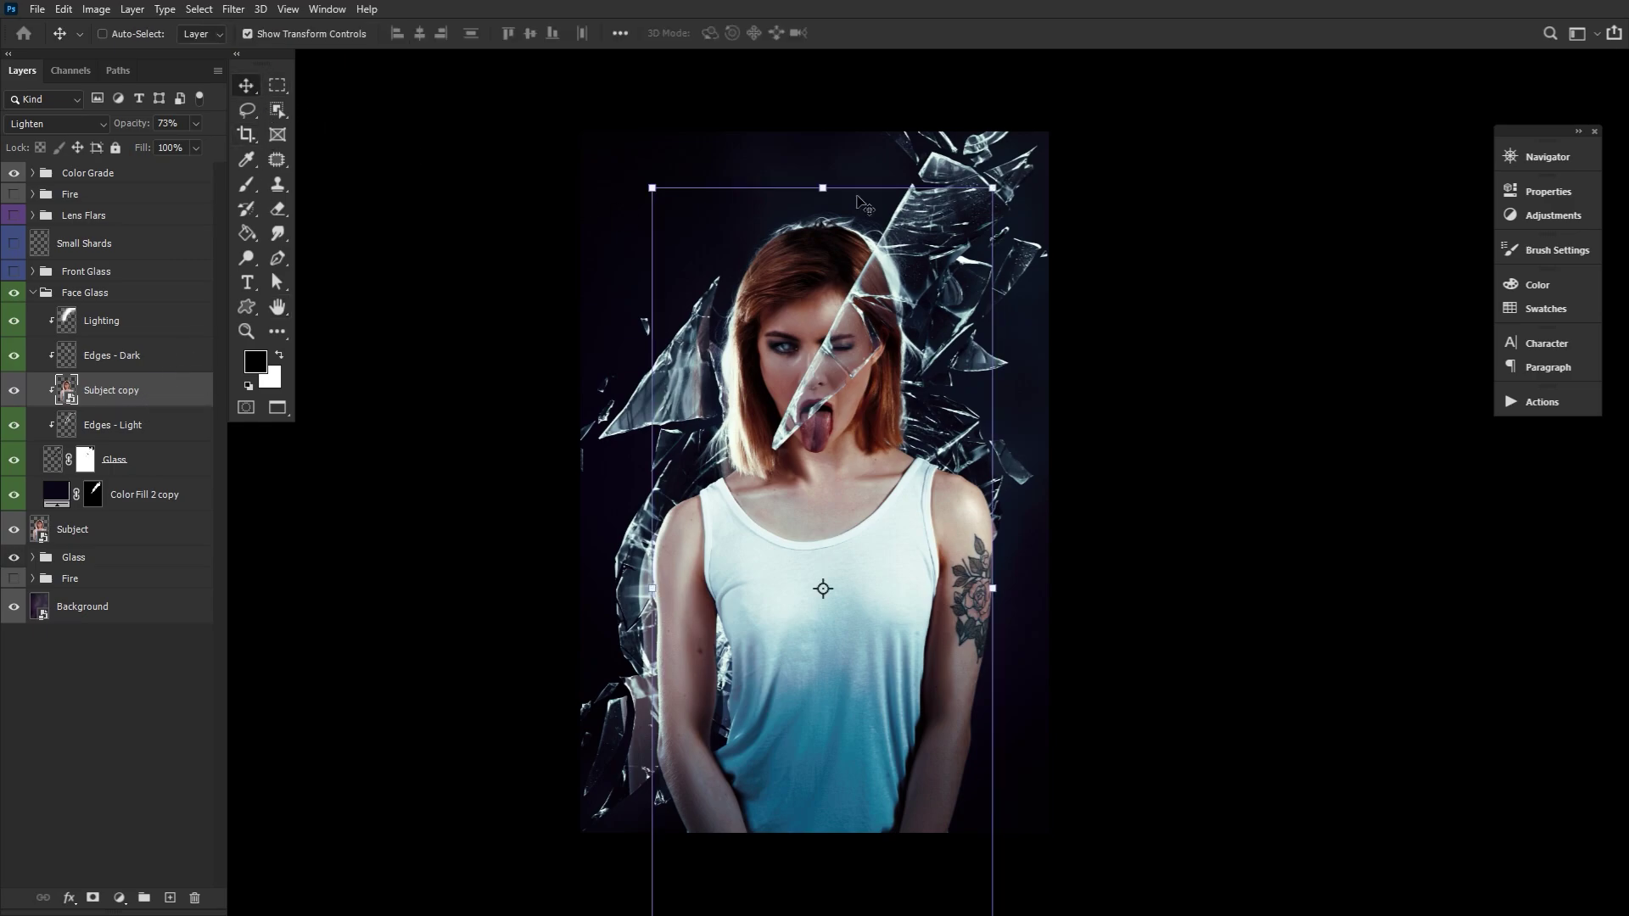
drag(830, 181, 830, 168)
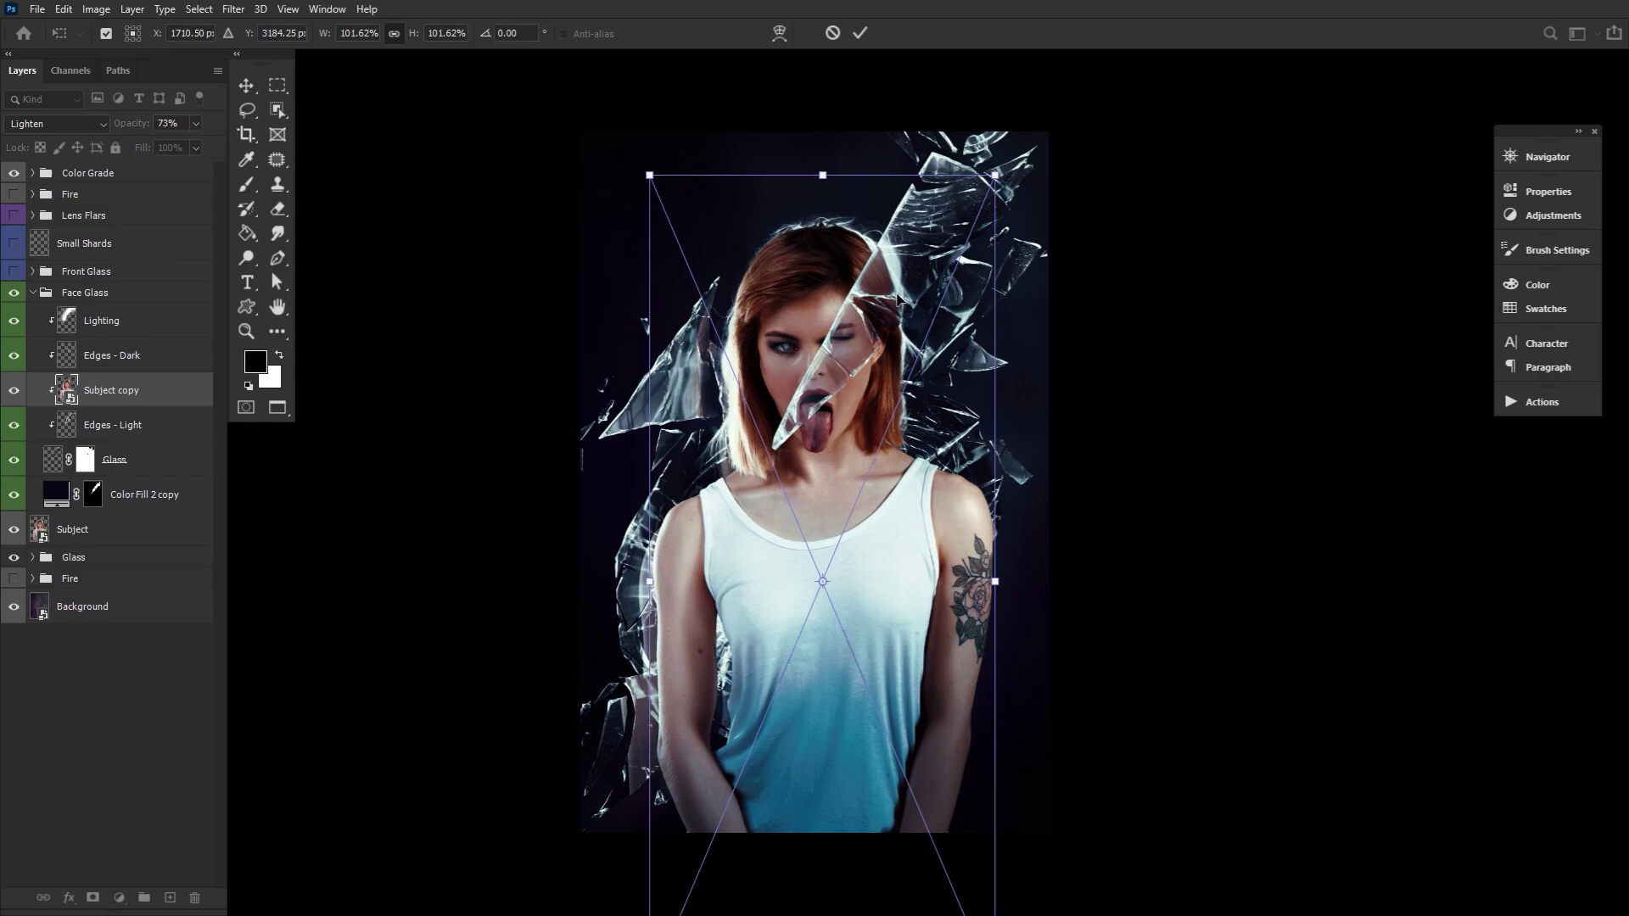
click(861, 31)
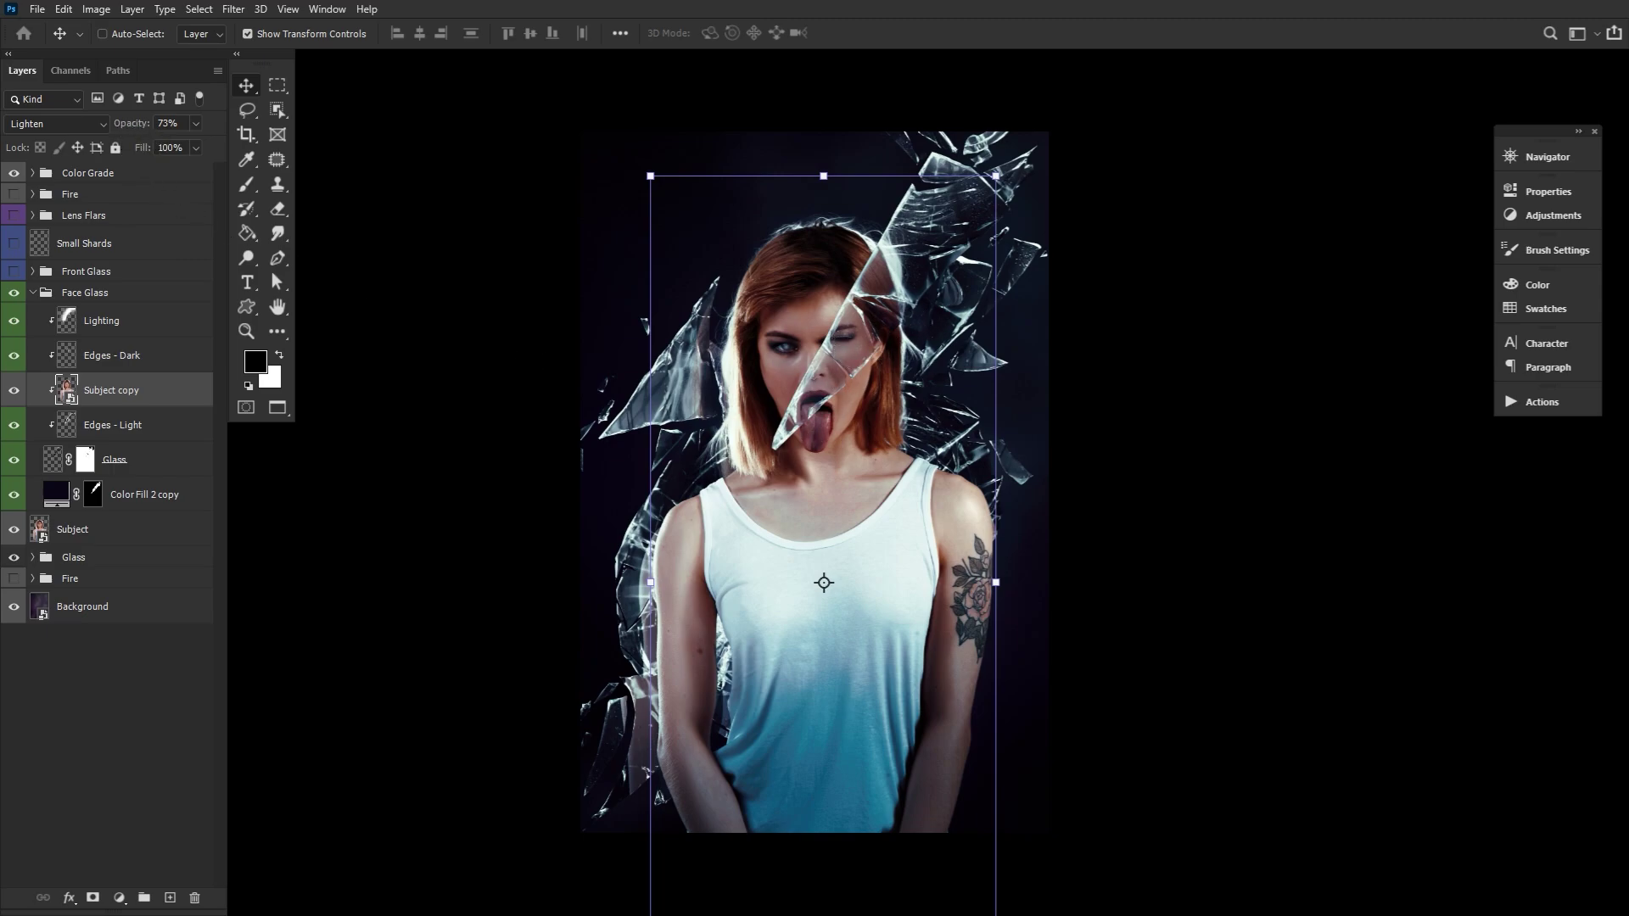
drag(129, 127, 302, 151)
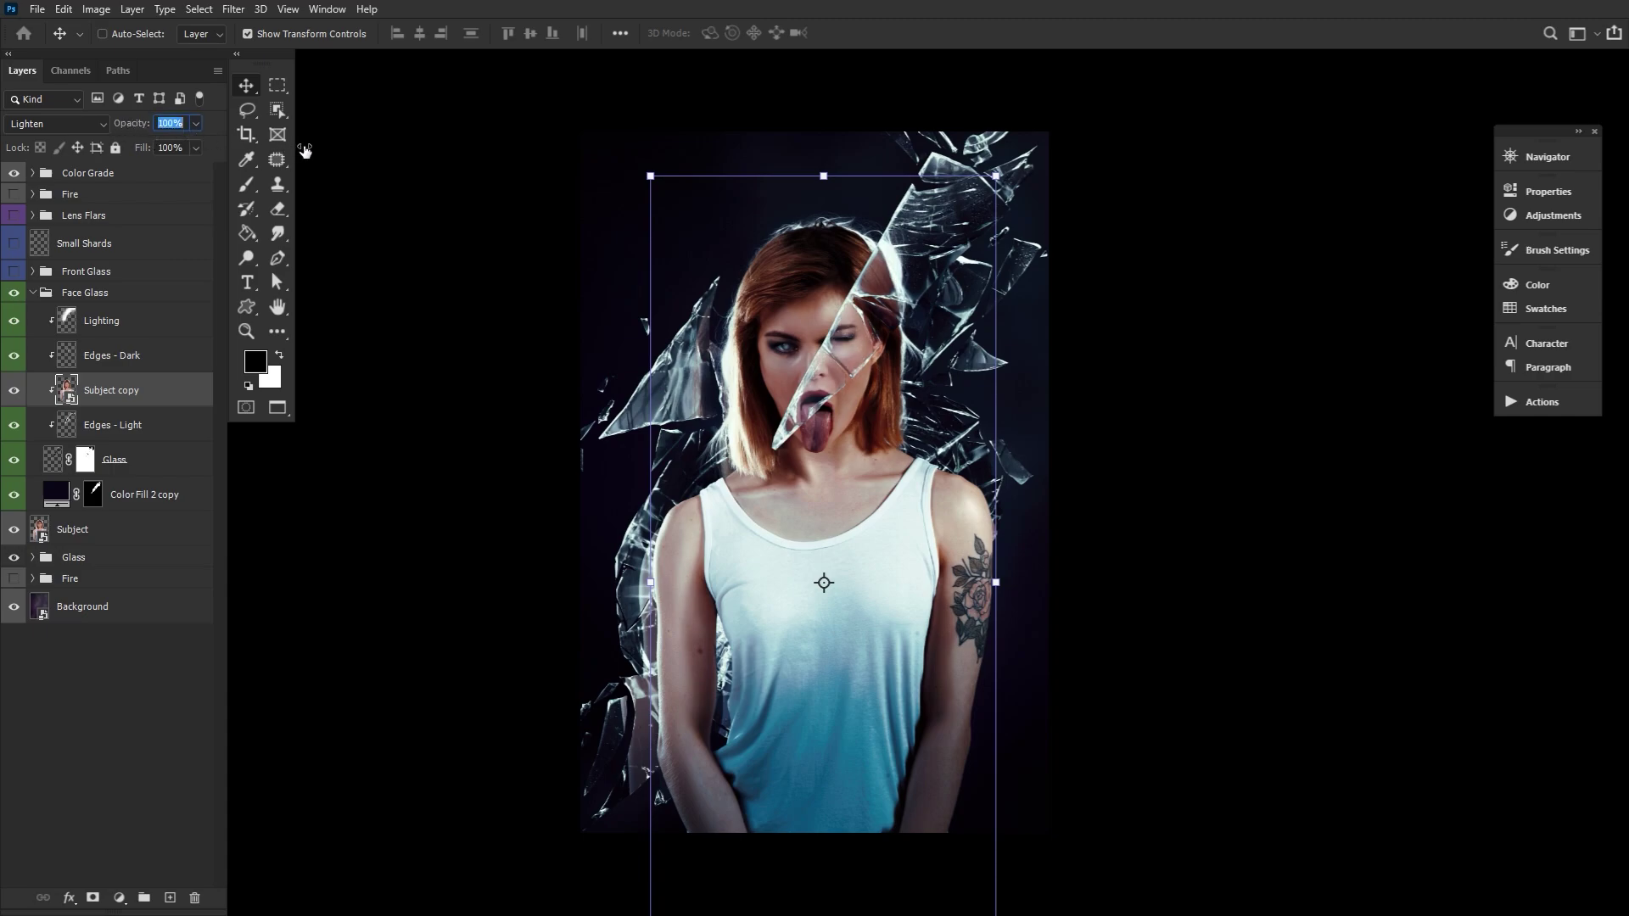
mouse_move(307, 150)
mouse_down()
mouse_move(443, 148)
mouse_move(396, 150)
mouse_up()
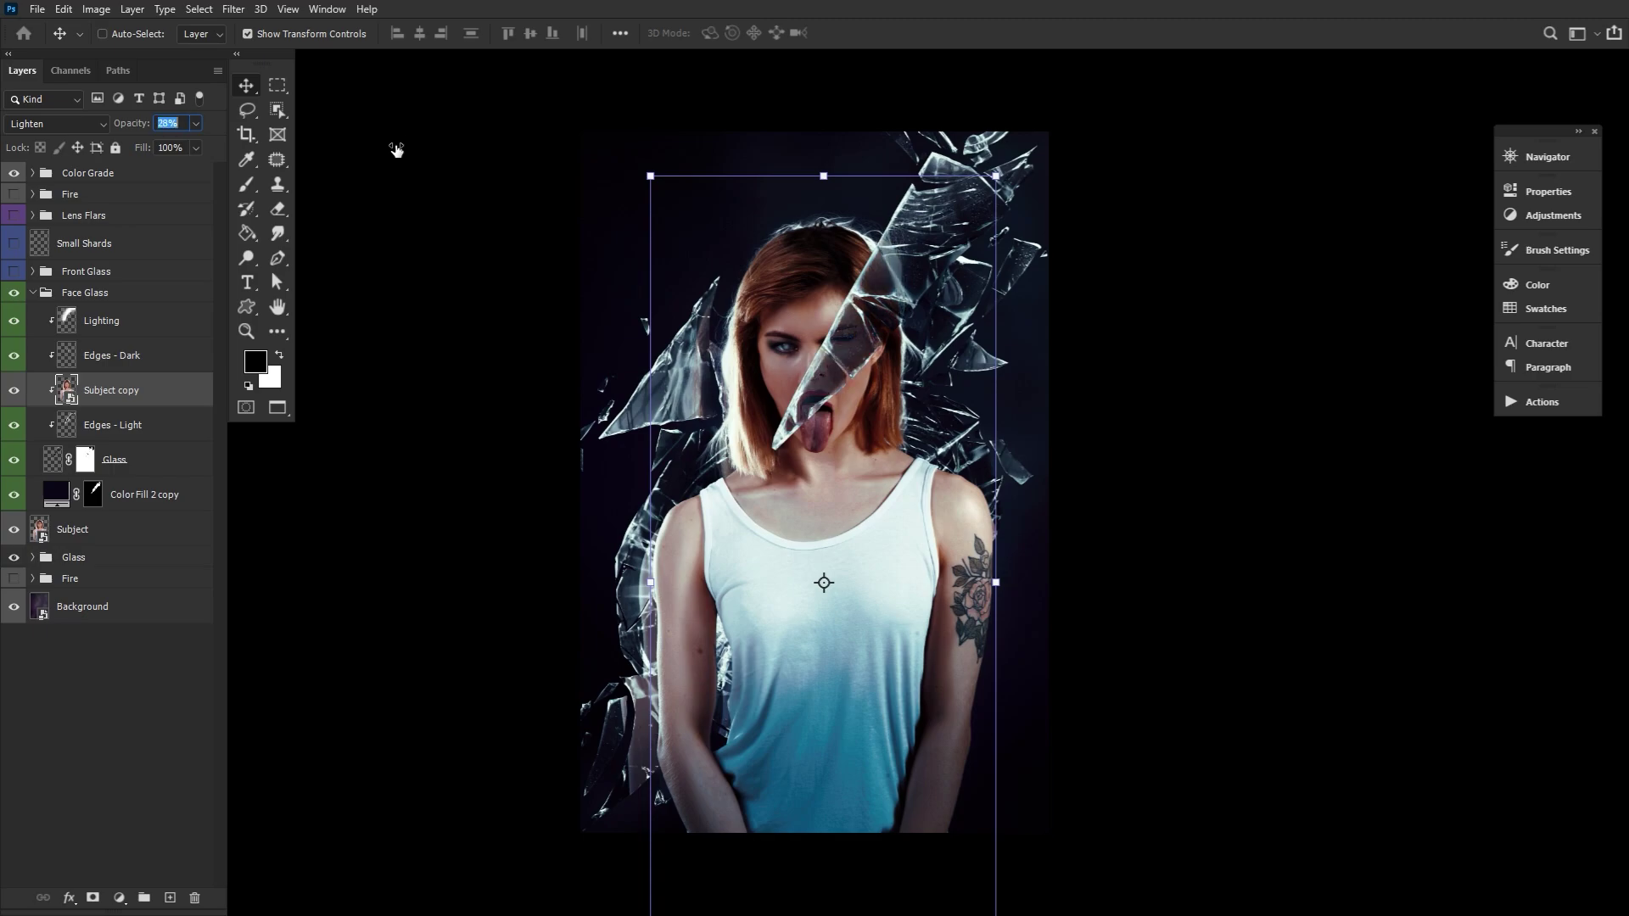
drag(397, 150, 431, 162)
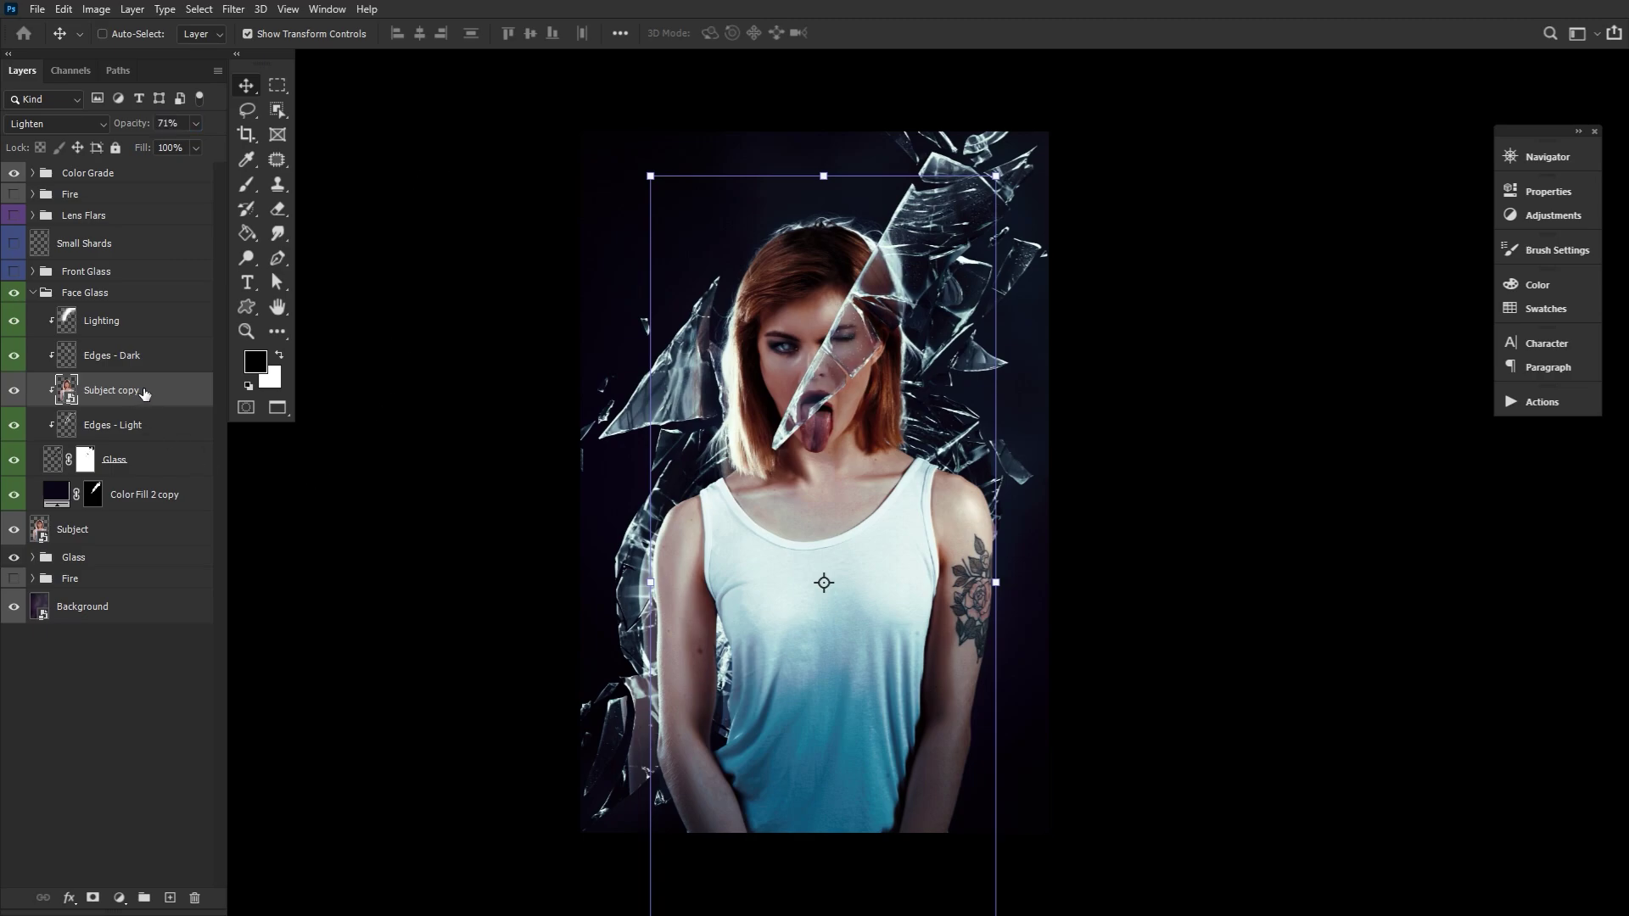
Step: Collapse Face Glass, add Layer 48 above Small Shards, zoom in, and show Small Shards
click(33, 293)
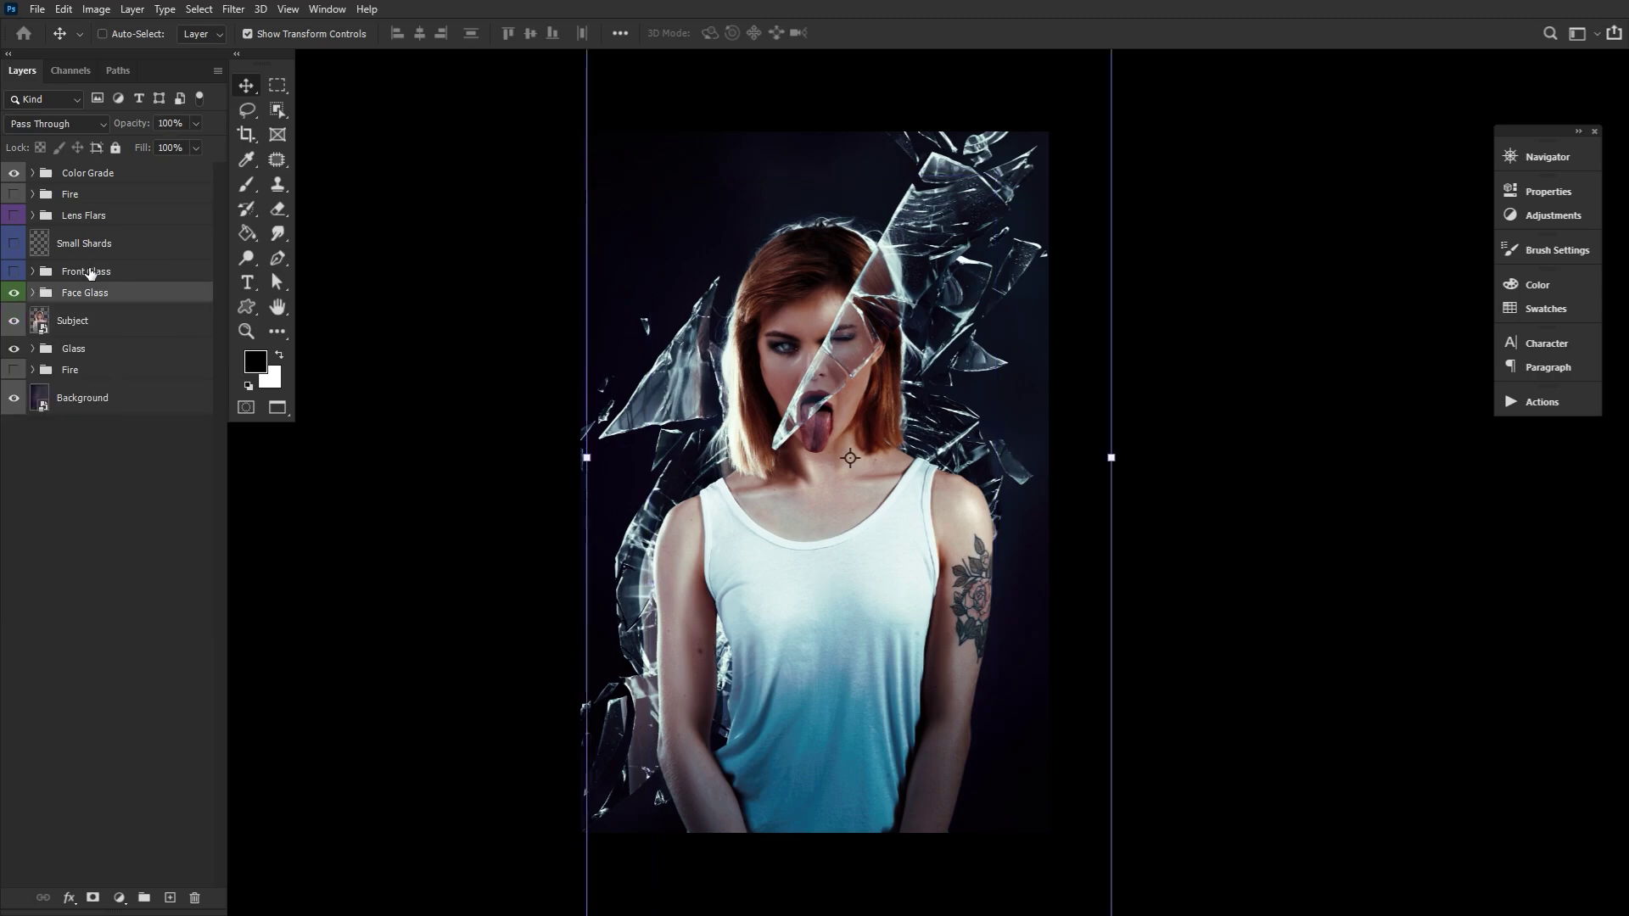
click(120, 253)
key(ctrl+shift+alt+n)
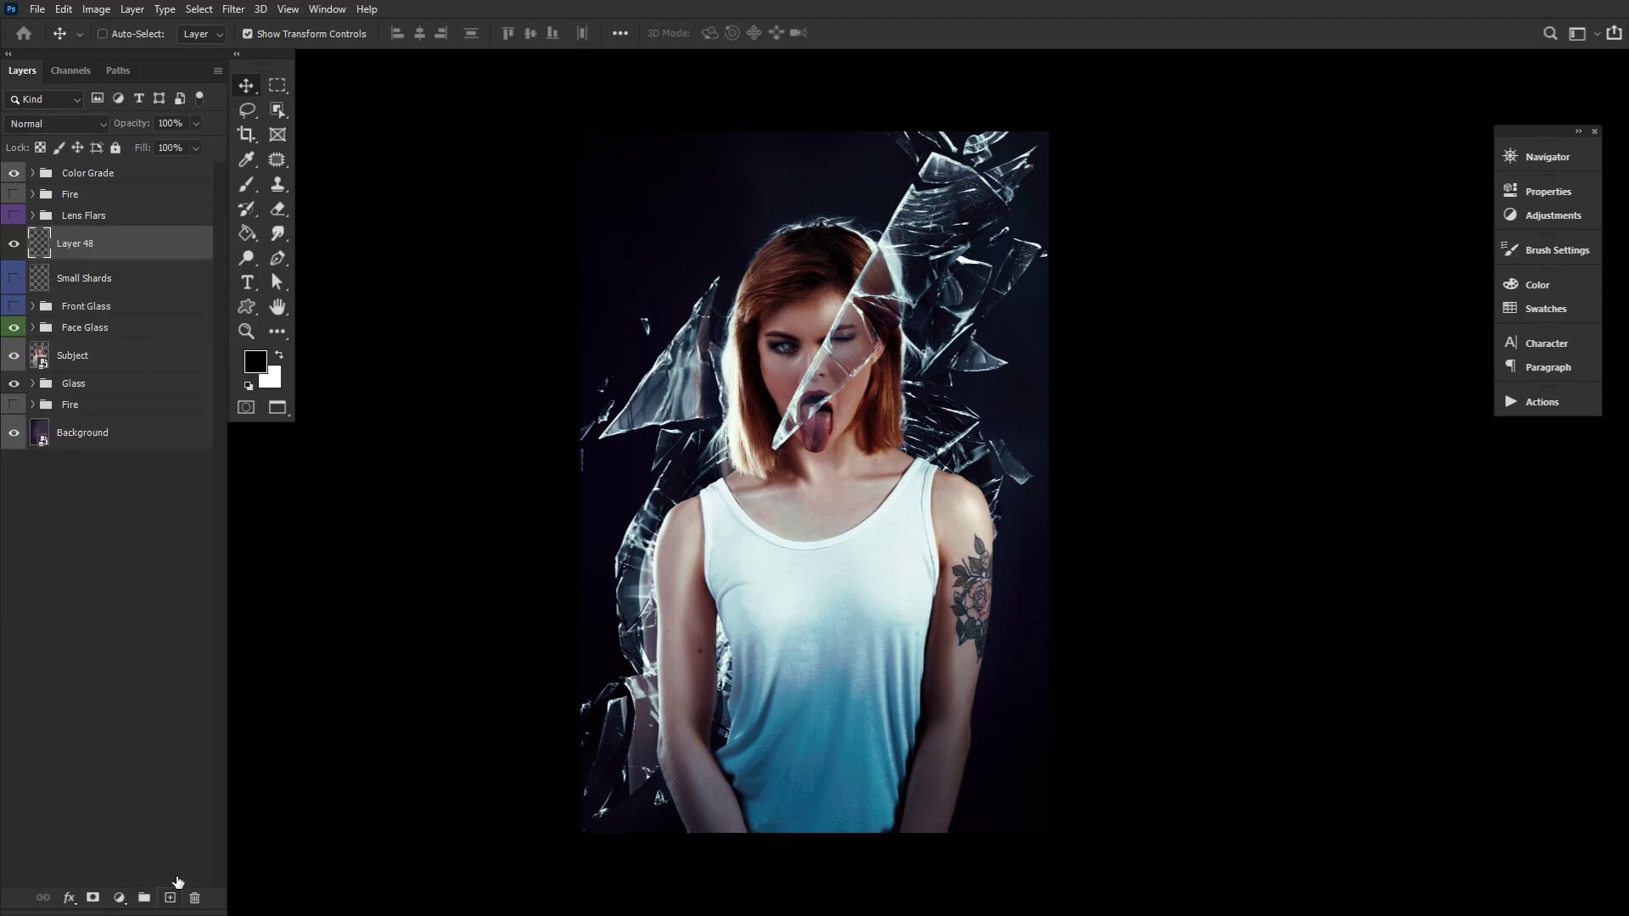
key(z)
click(819, 221)
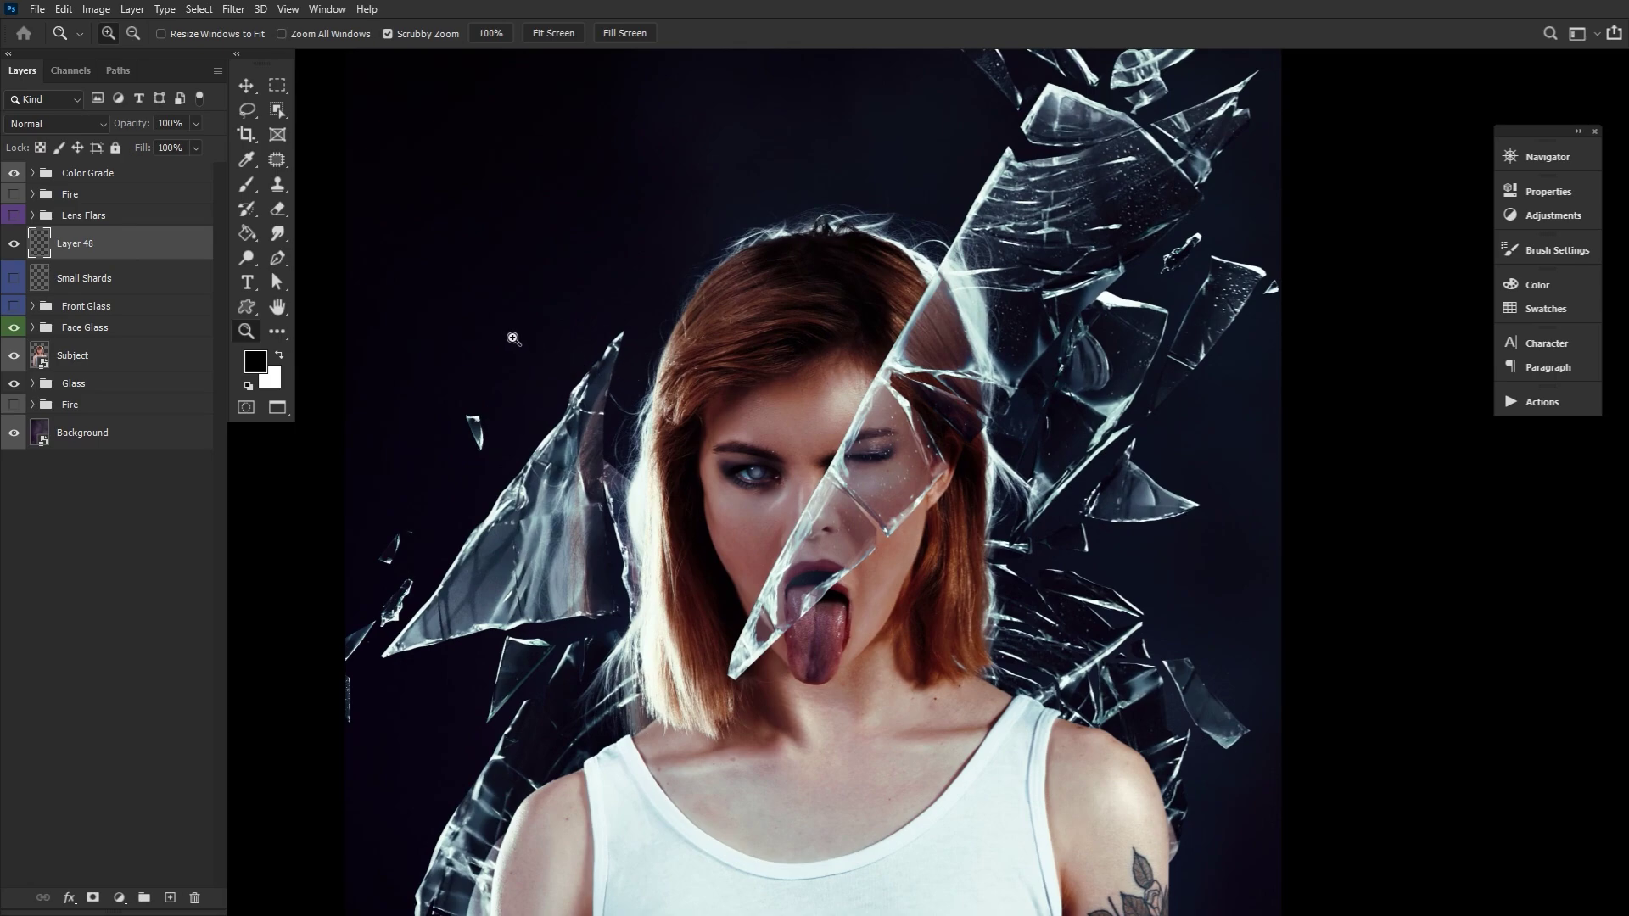
click(244, 179)
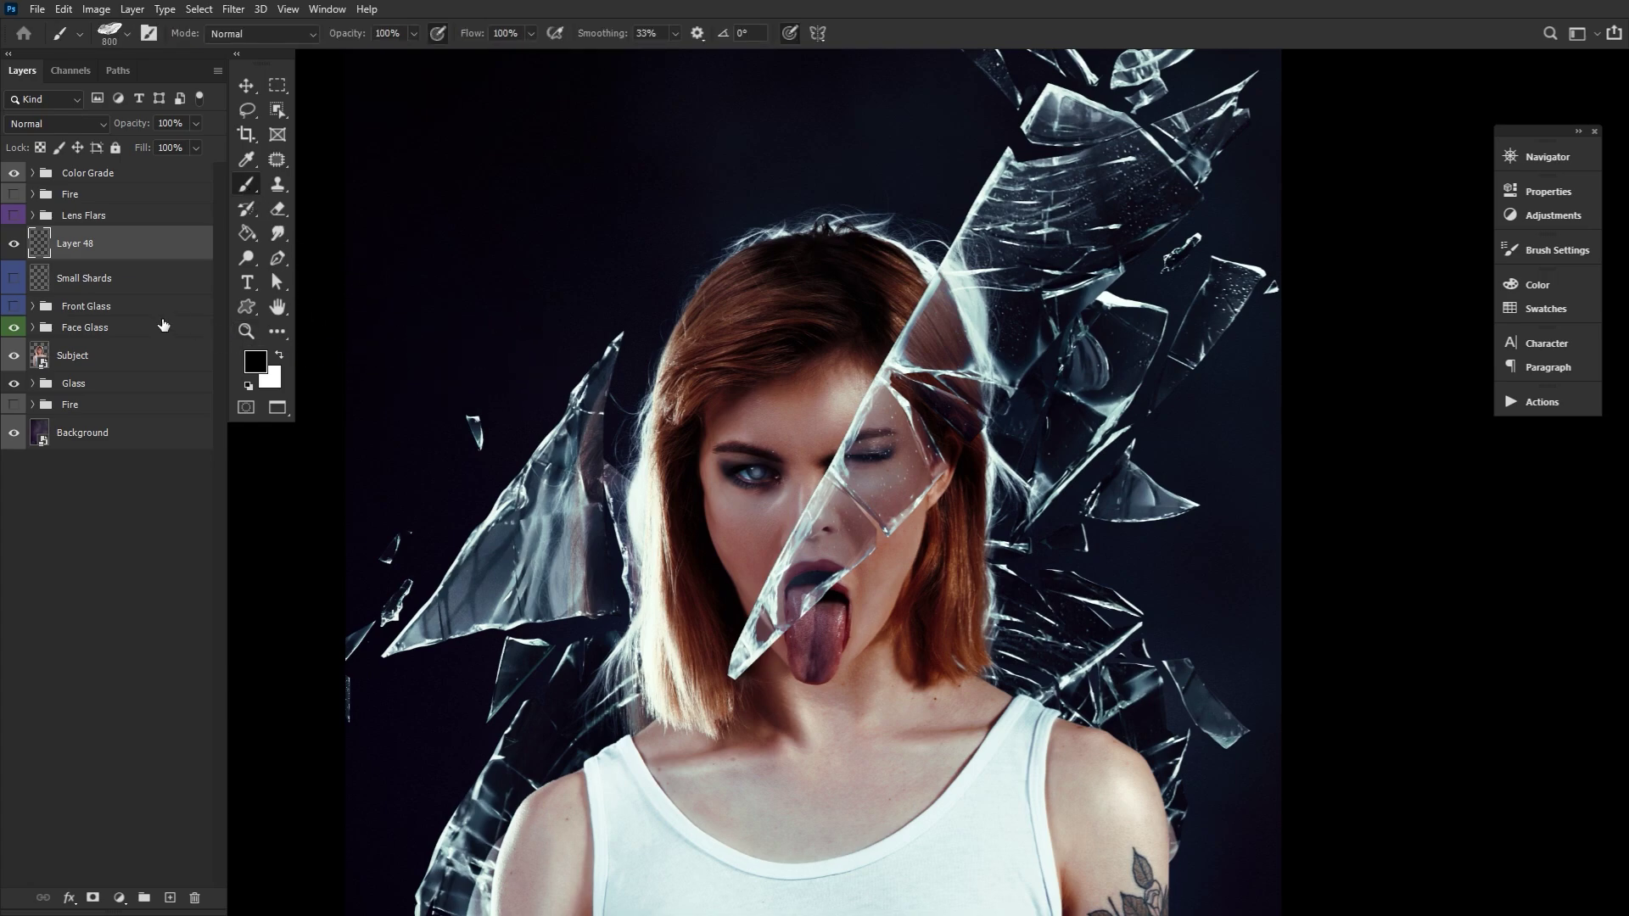
click(16, 278)
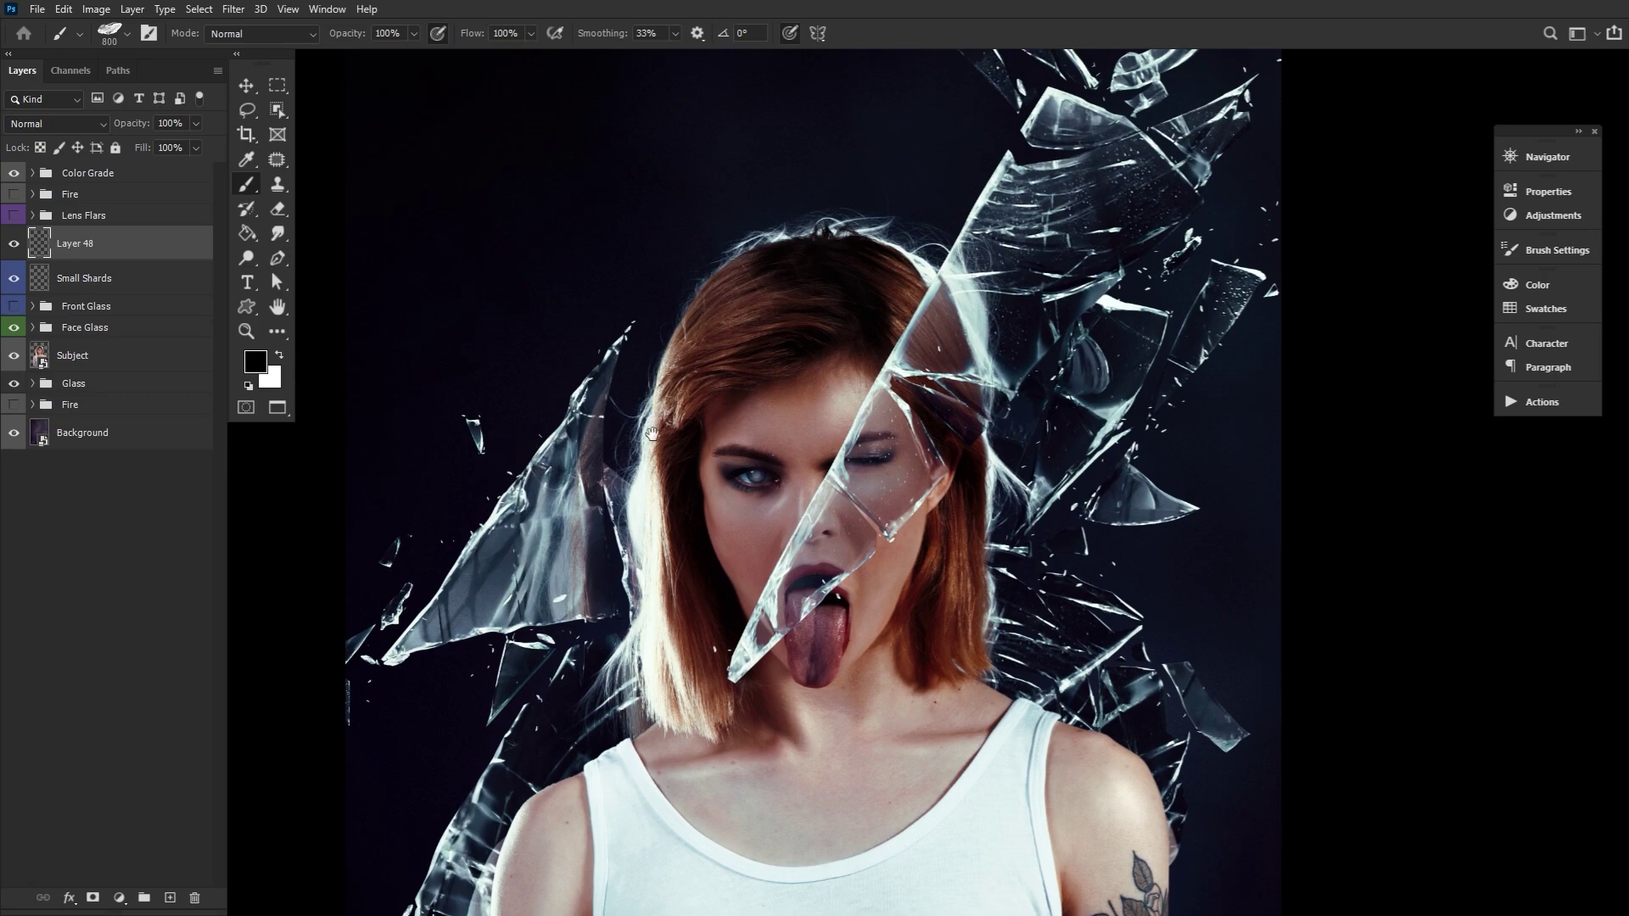
Step: Try white shard-brush stamps on Layer 48, then undo the trial stamps
drag(652, 438, 681, 523)
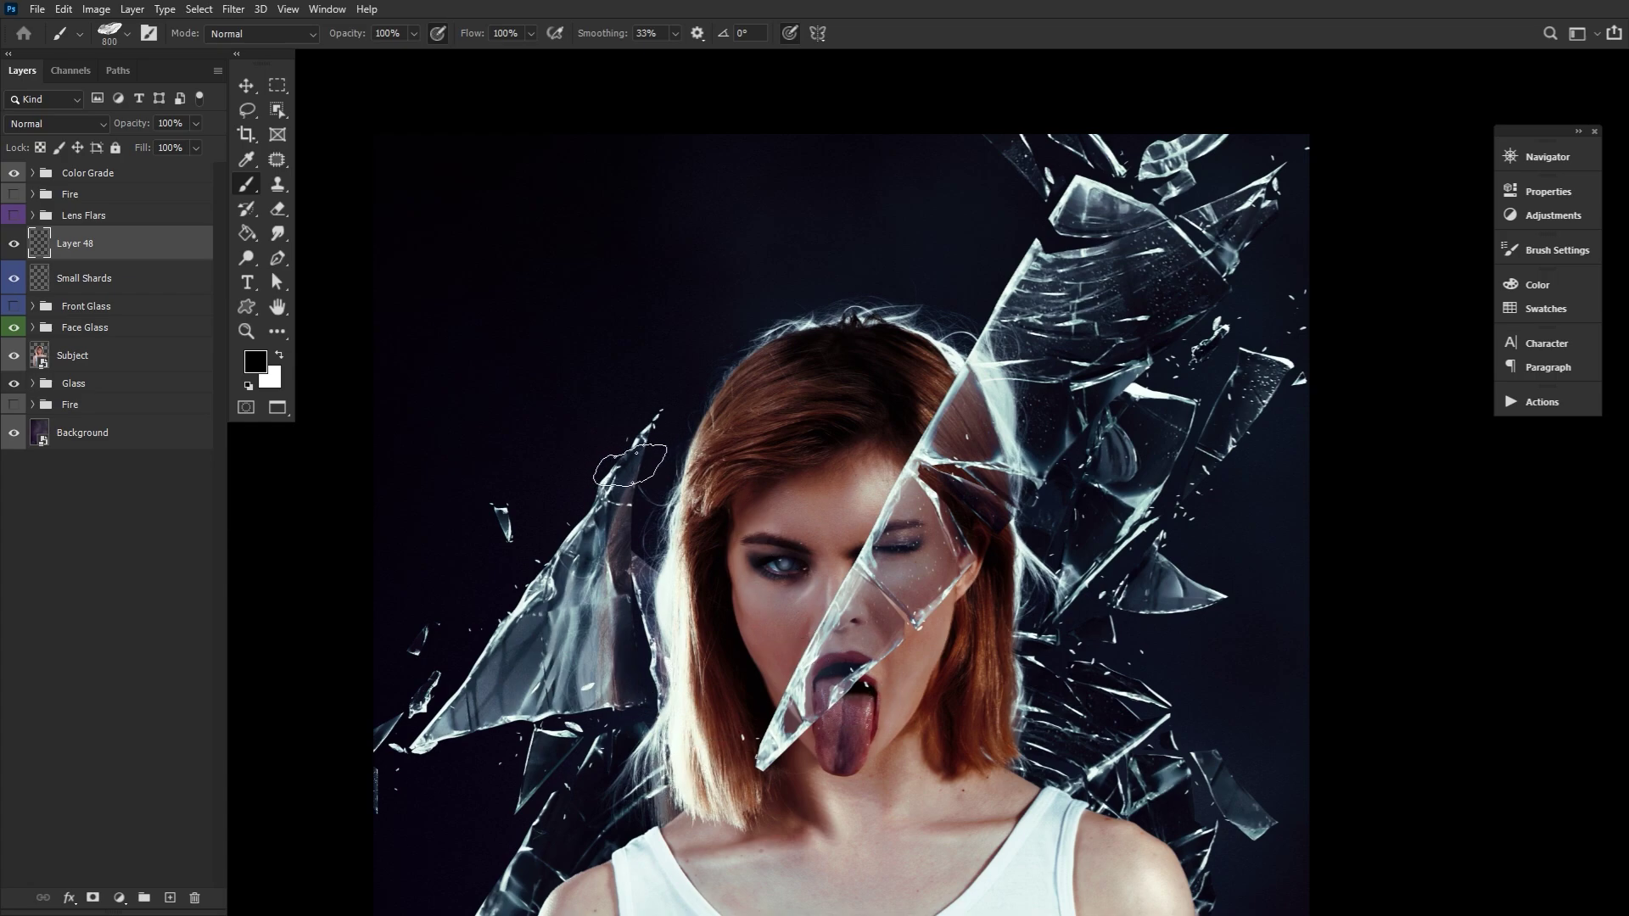
key(bracketright)
click(515, 362)
click(276, 357)
click(497, 331)
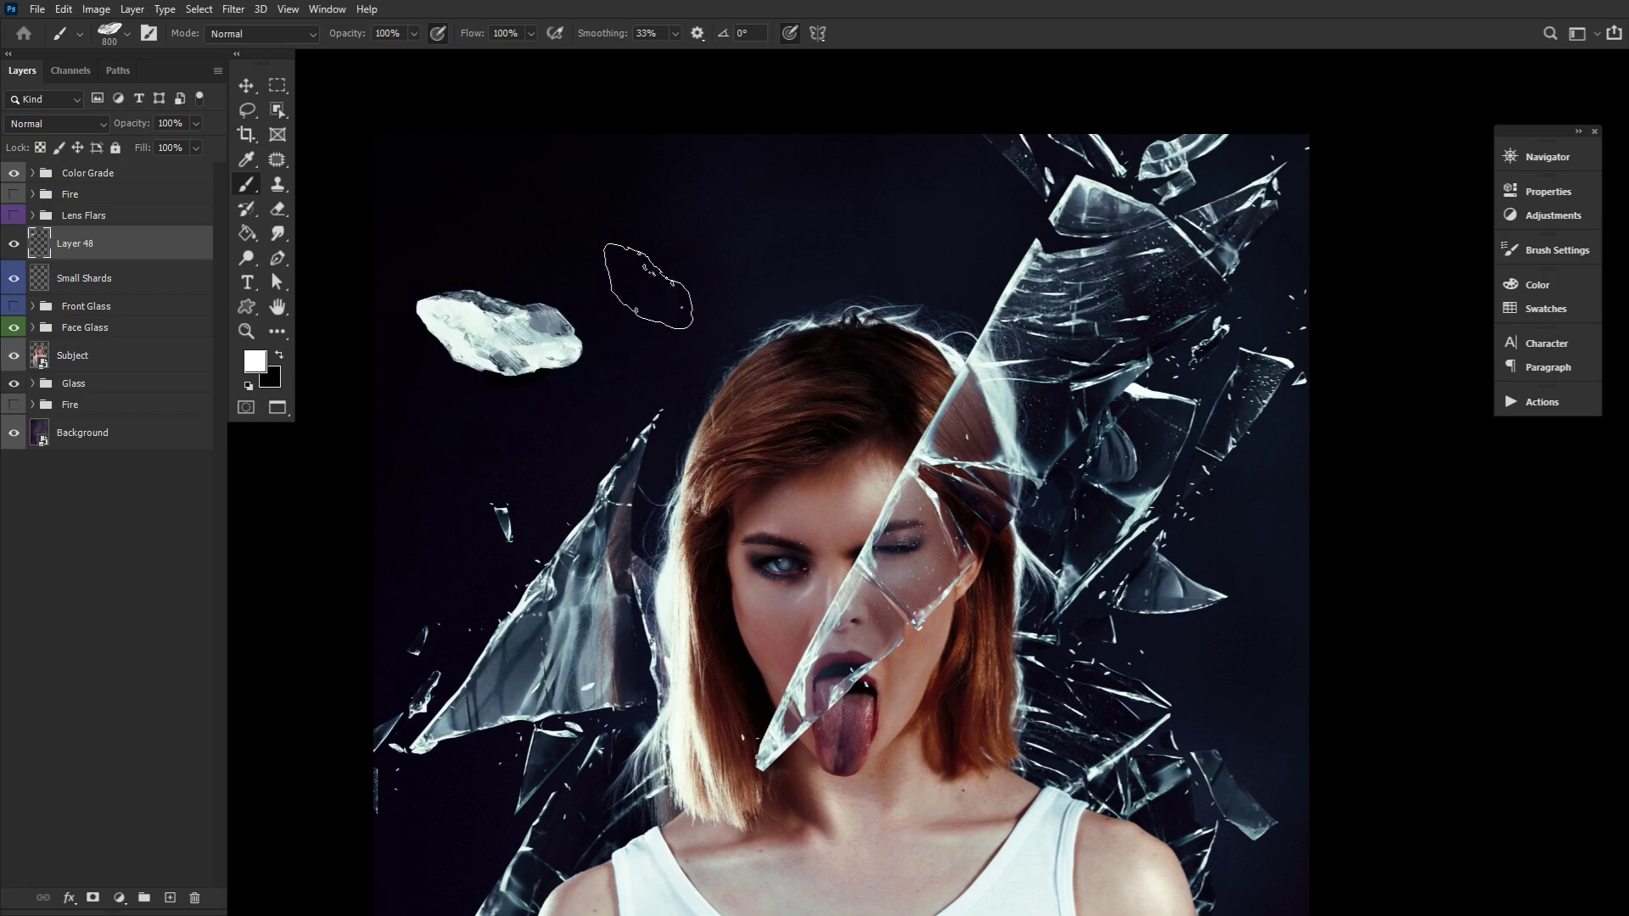
click(649, 287)
key(ctrl+z)
key(ctrl+z)
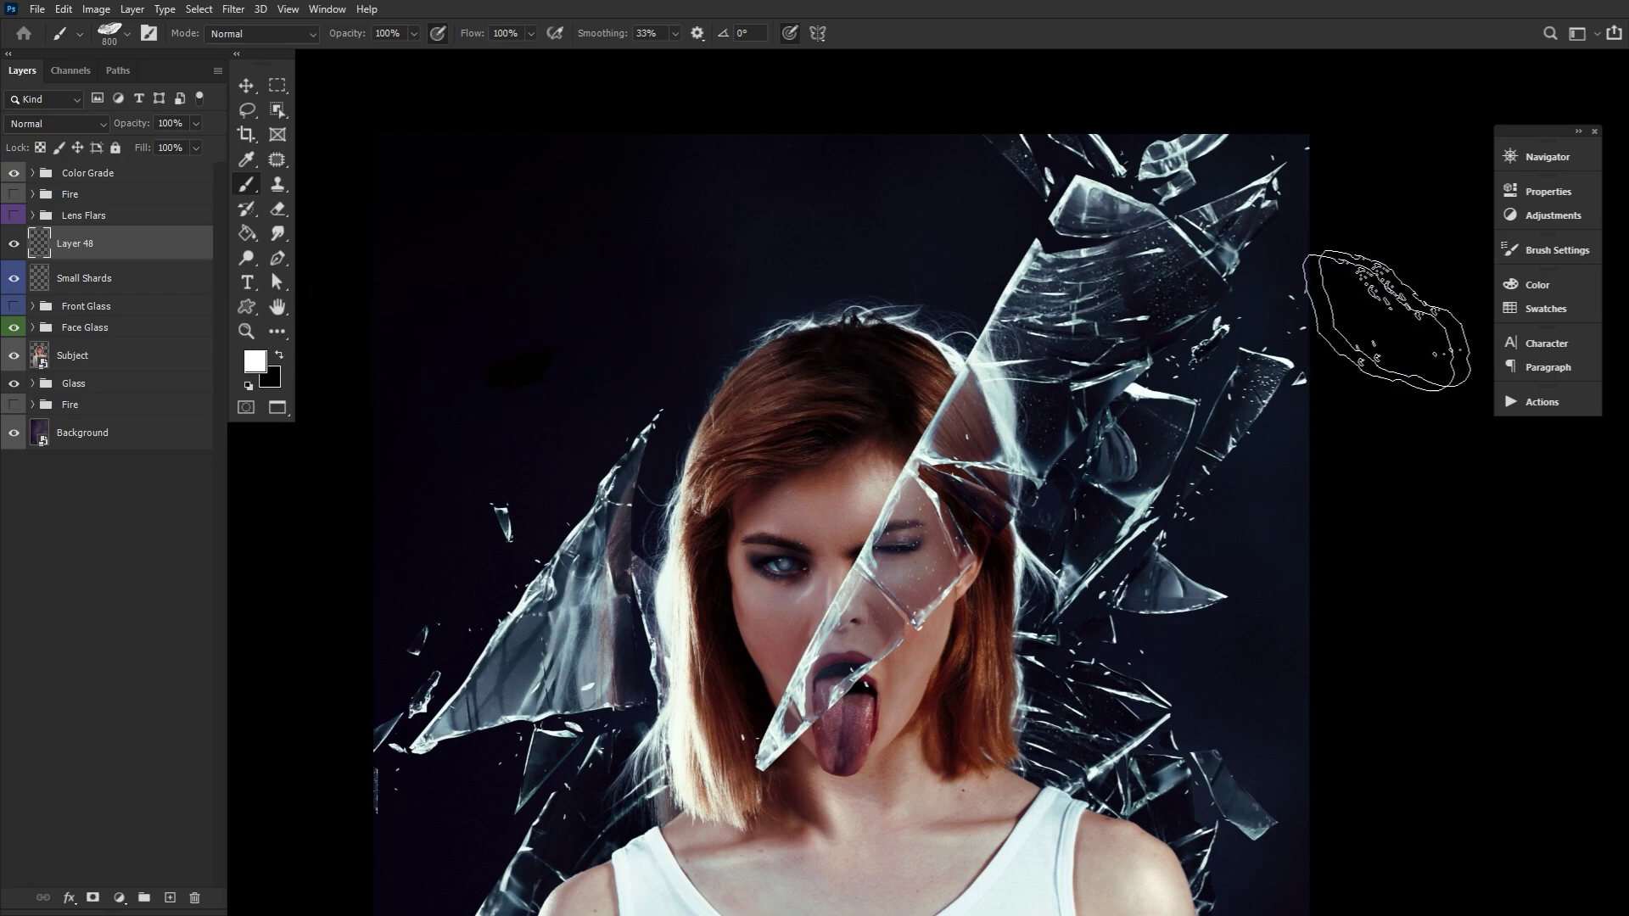
Step: Set the shard brush tip spacing to 1000%
click(1548, 248)
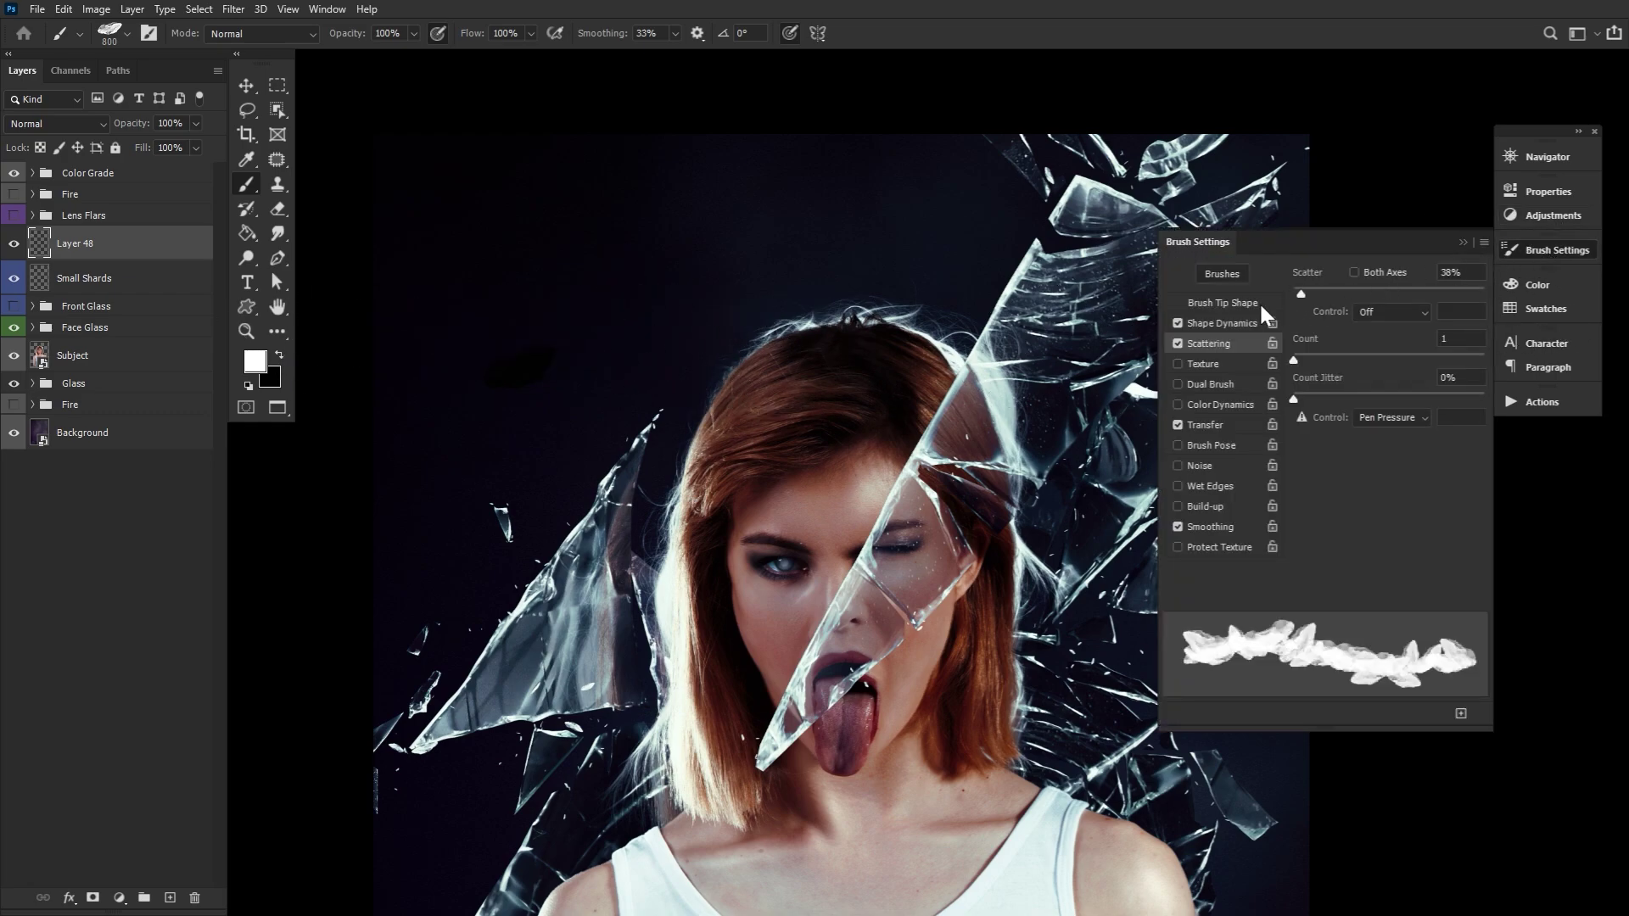
click(1218, 301)
drag(1327, 555, 1504, 557)
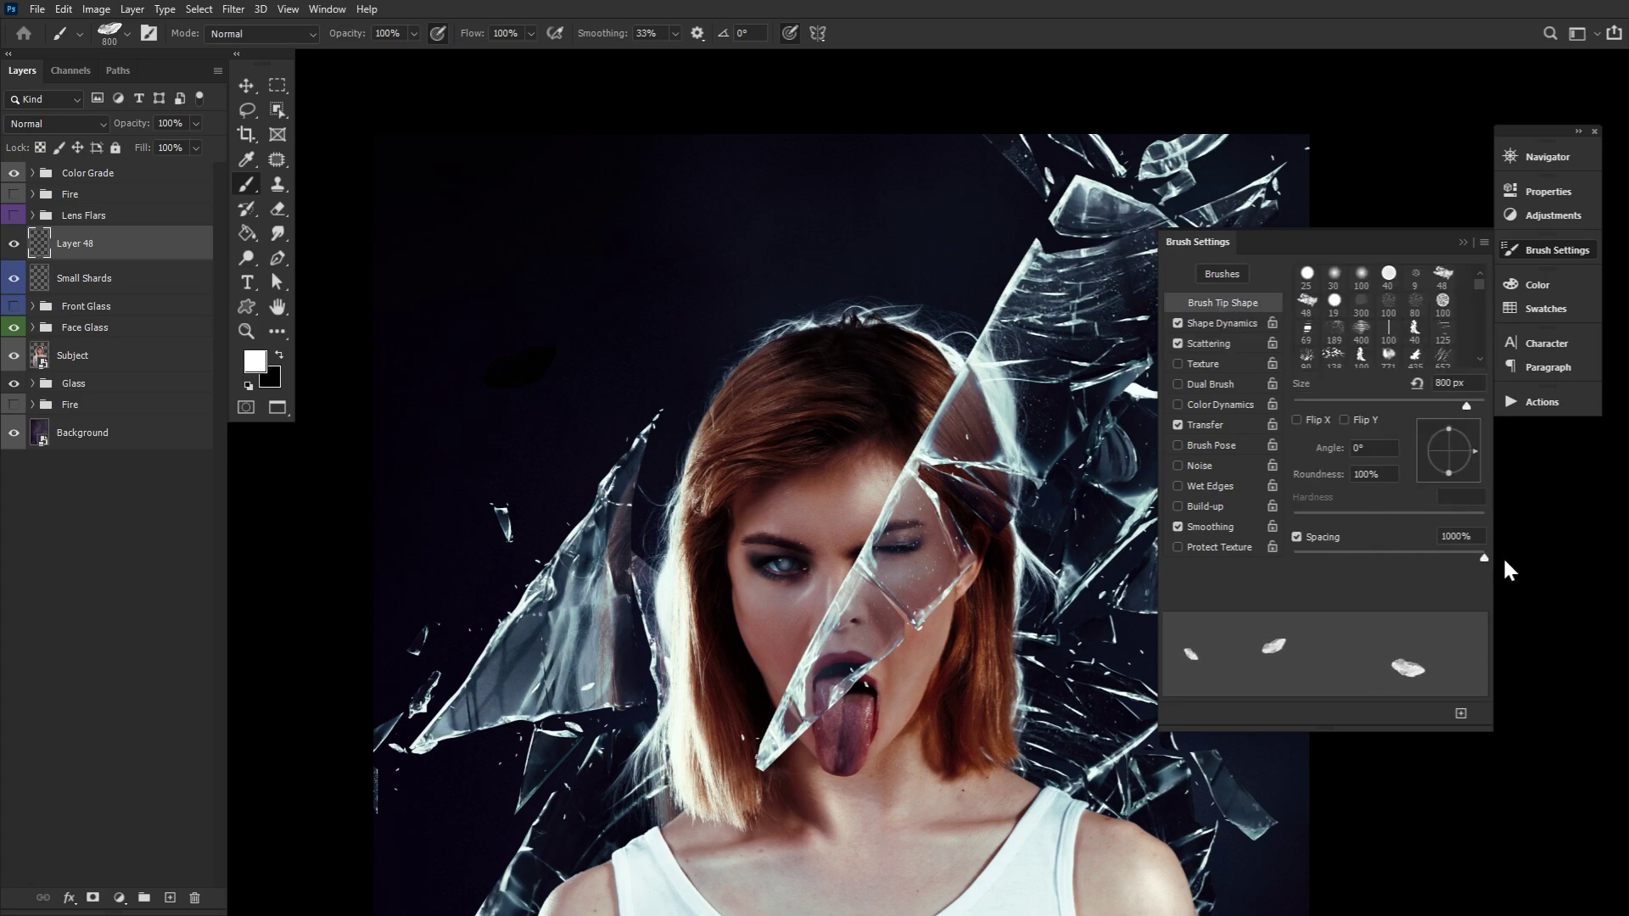
Step: Add size, full angle and roundness jitter, plus wide scattering, to the shard brush
click(1211, 321)
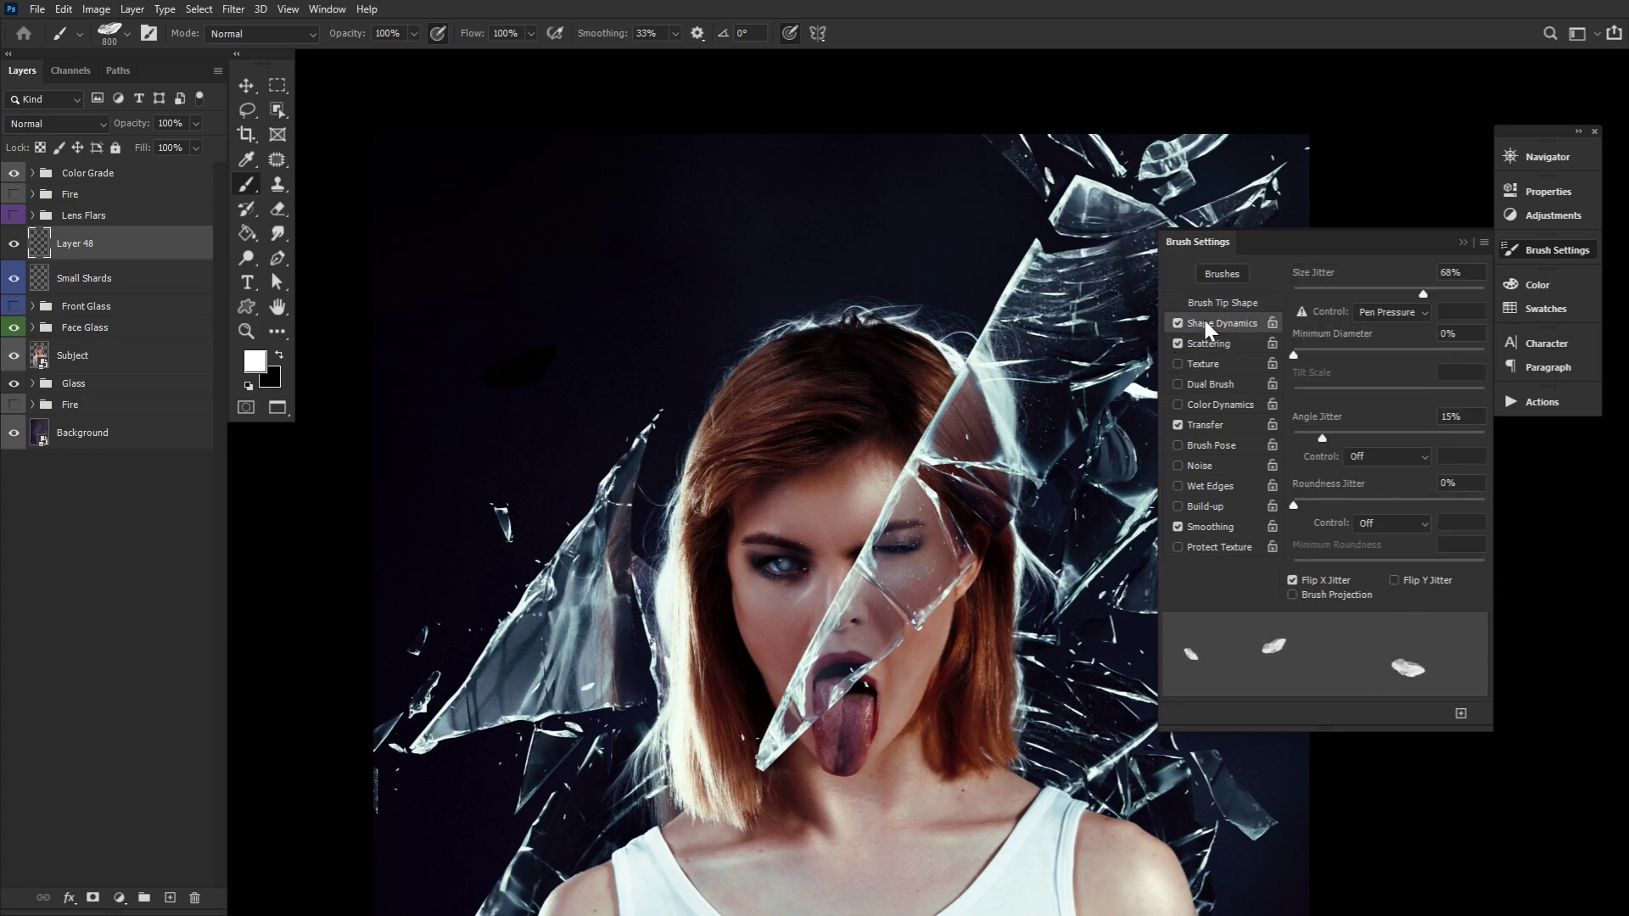
mouse_move(1425, 301)
mouse_down()
mouse_move(1503, 302)
mouse_move(1389, 294)
mouse_up()
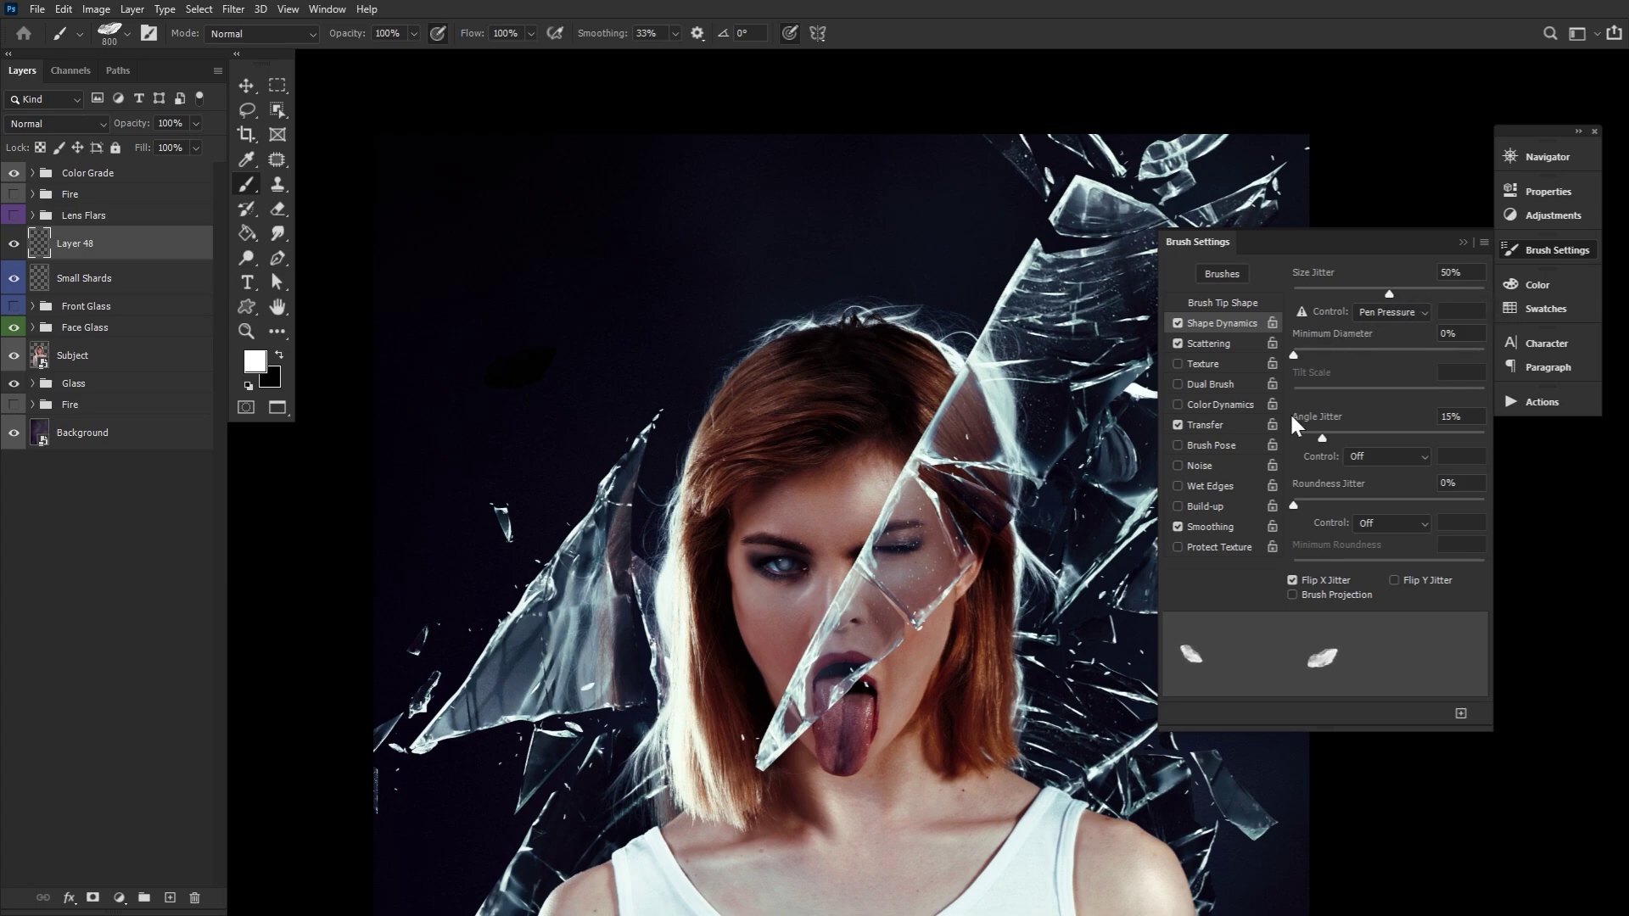
drag(1322, 439, 1592, 440)
drag(1293, 506, 1514, 516)
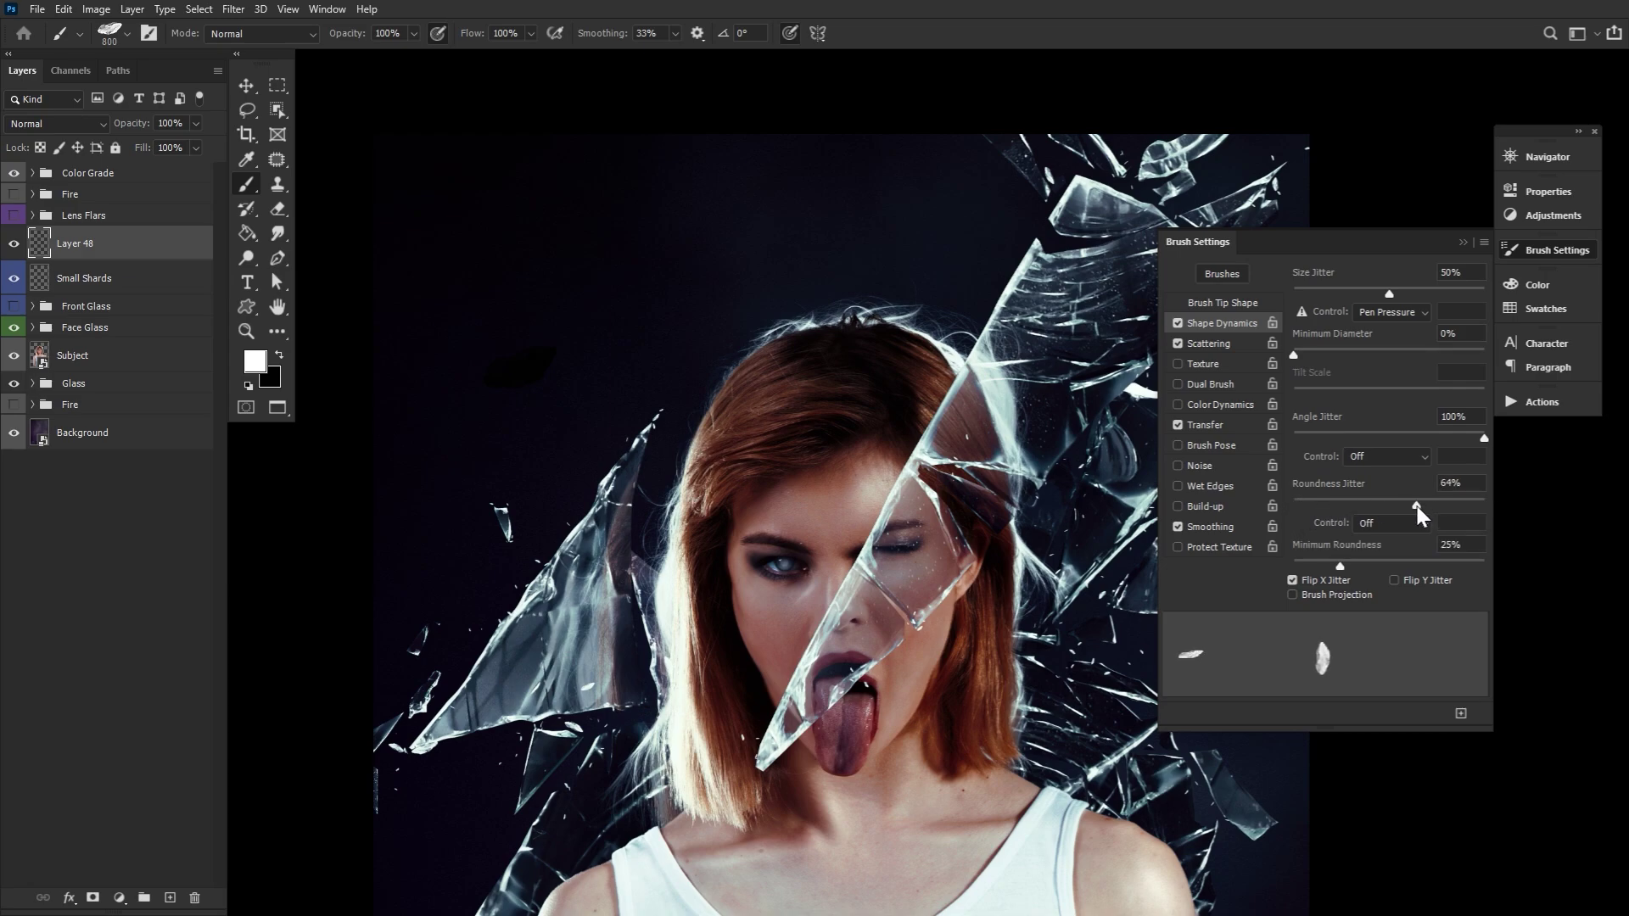
click(1210, 343)
drag(1309, 291, 1394, 292)
Step: Stamp small white glass specks around the top shards with a smaller brush
click(1541, 255)
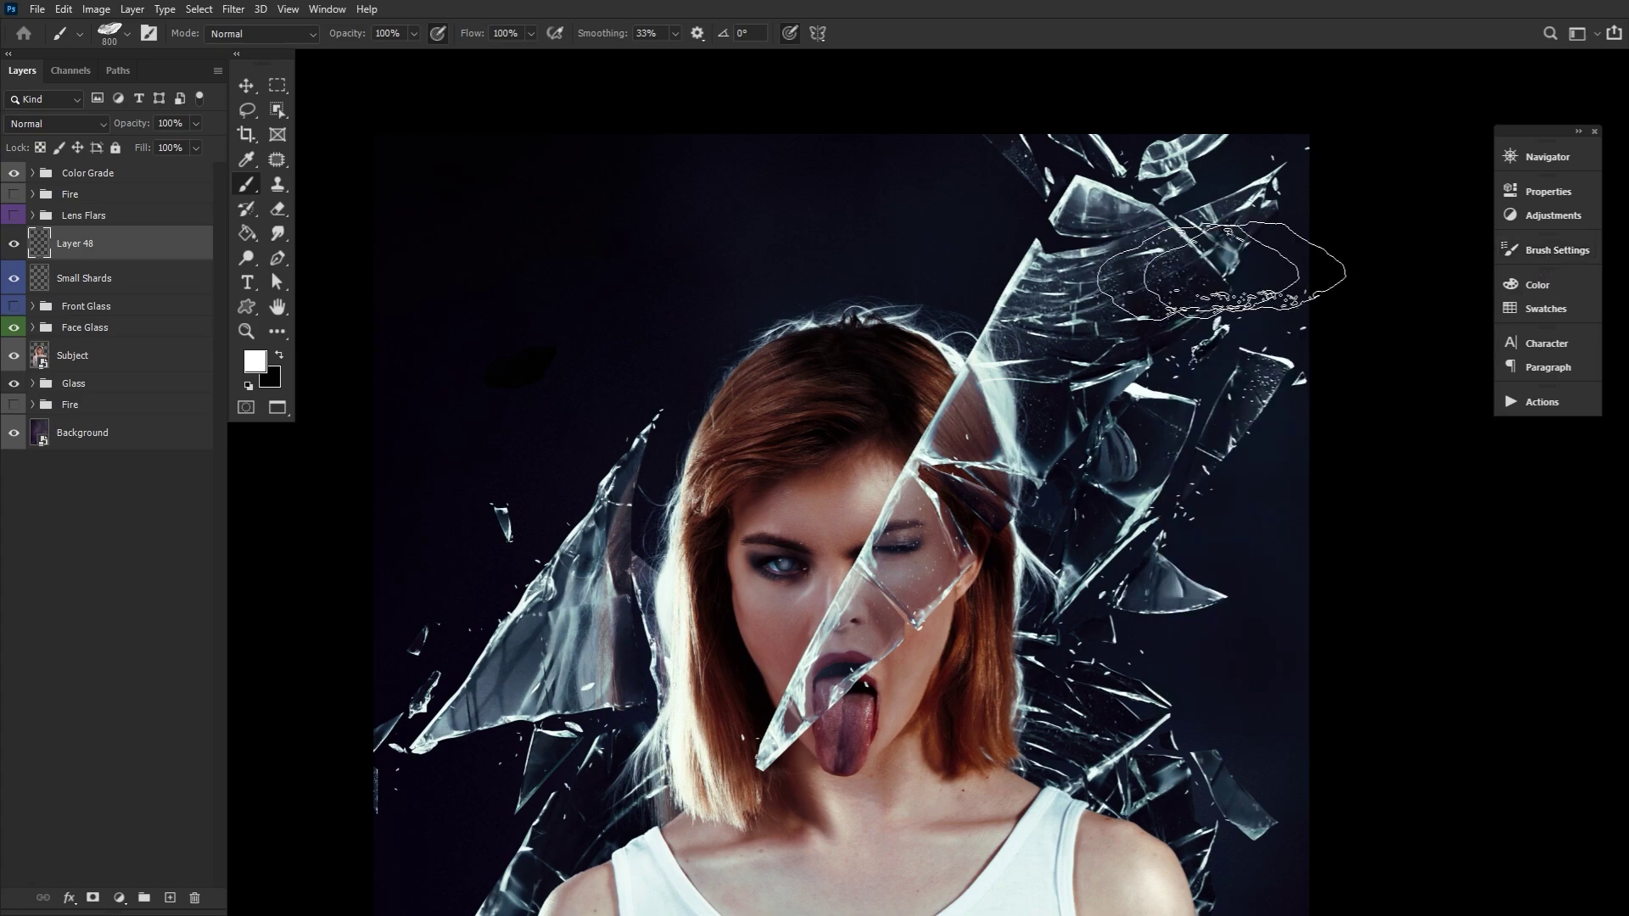
key(bracketleft)
key(bracketleft)
key(bracketleft)
key(bracketleft)
key(bracketleft)
key(bracketleft)
click(674, 402)
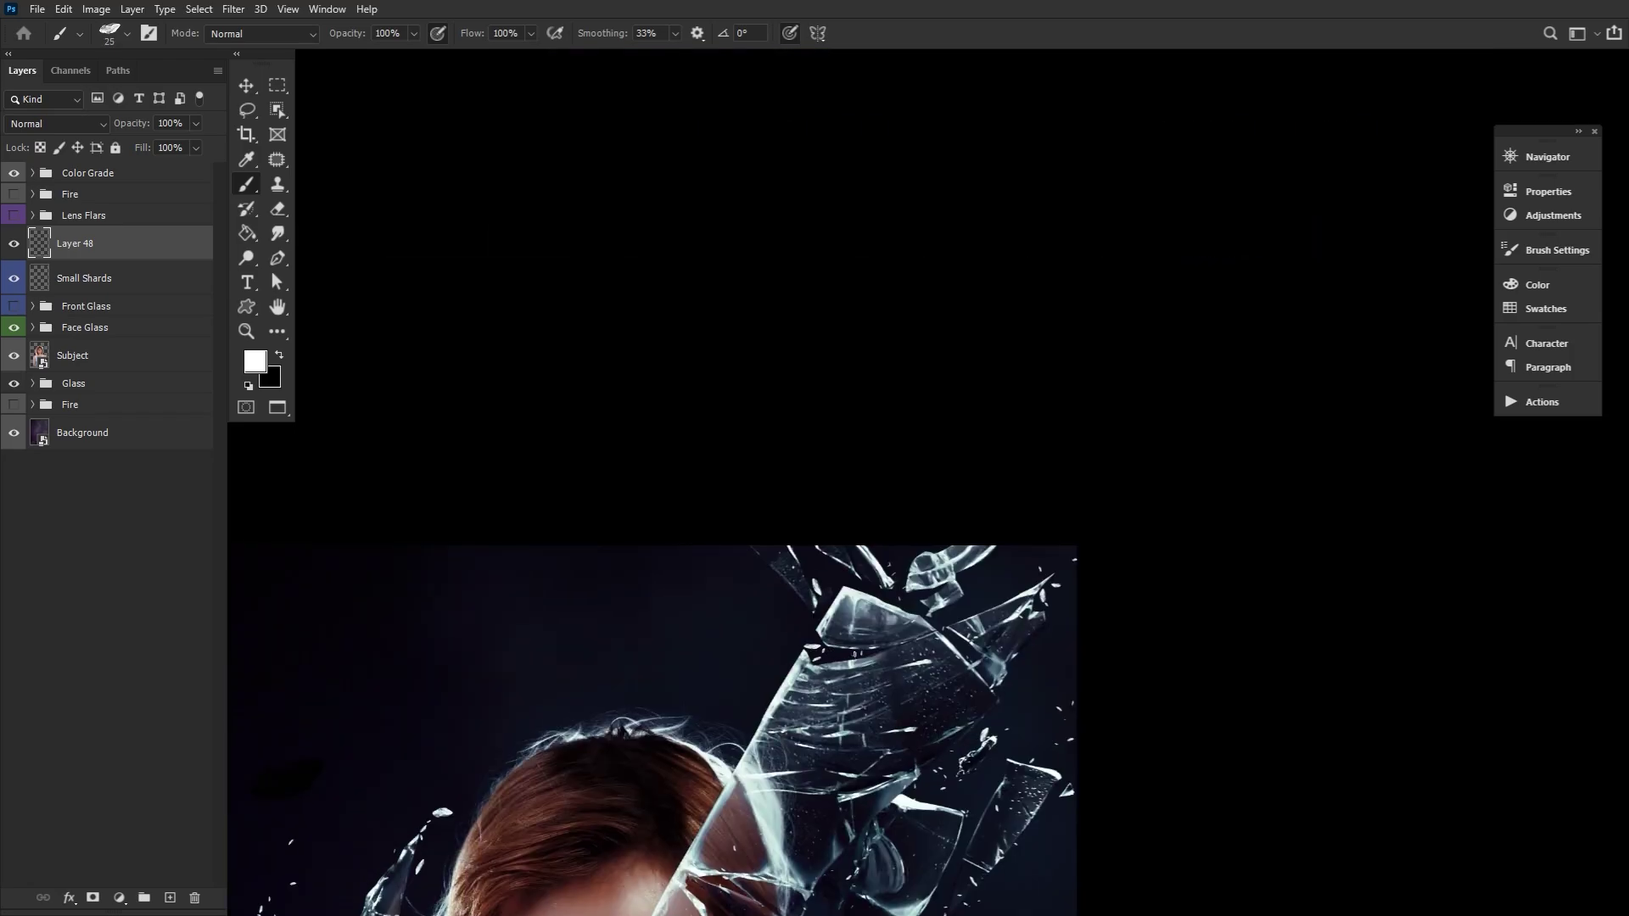
click(838, 576)
click(1029, 600)
click(978, 594)
click(1008, 699)
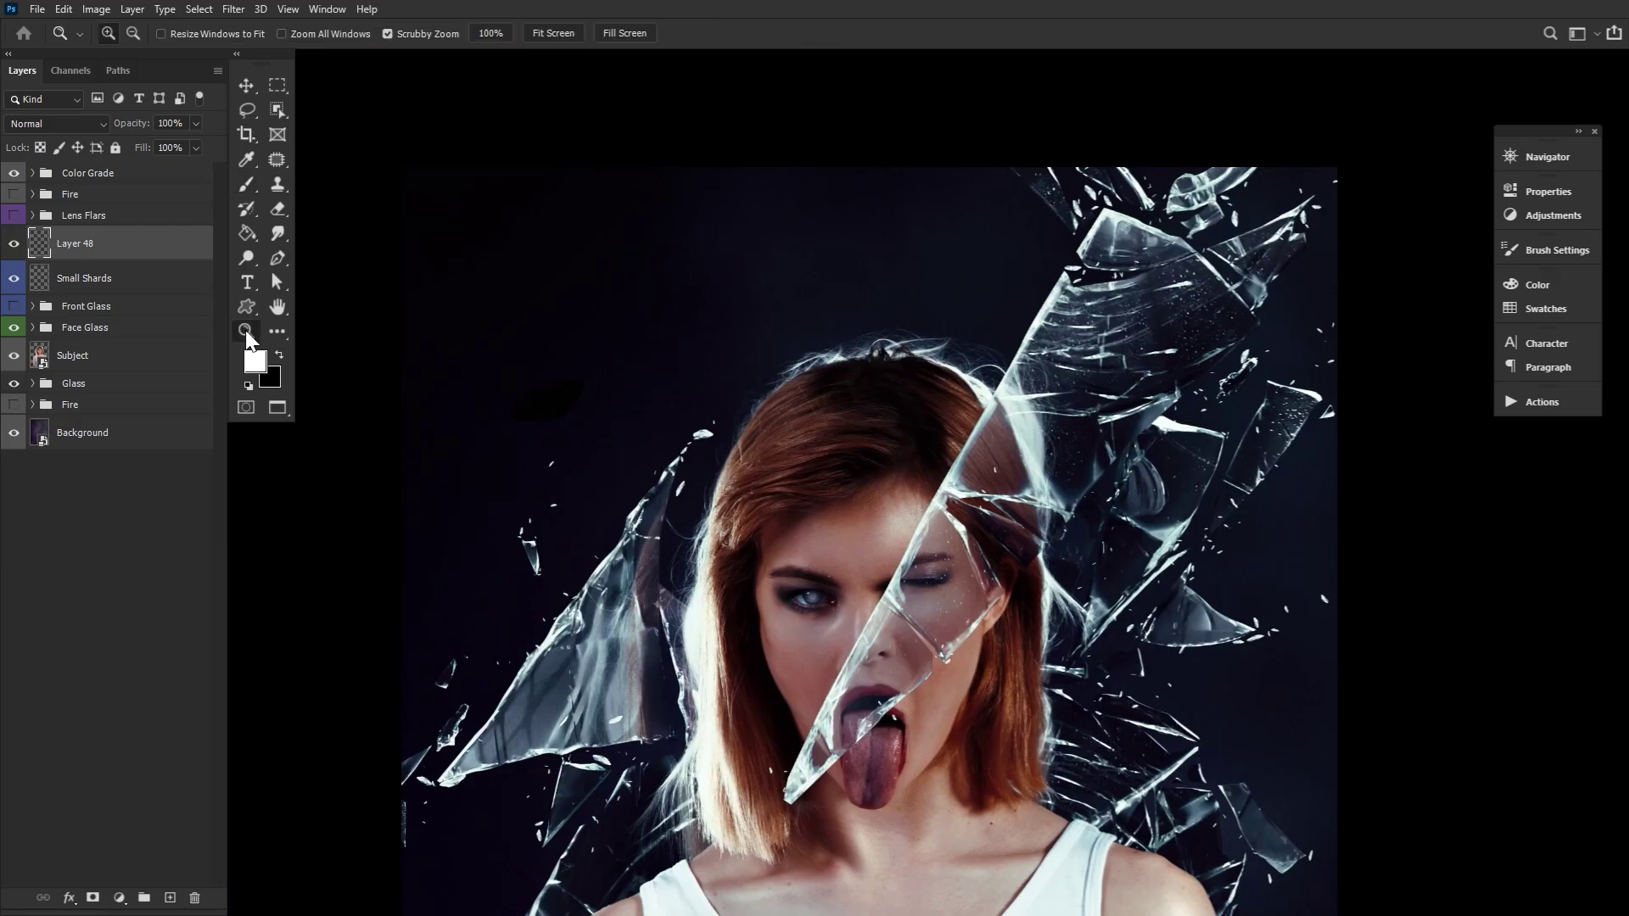
Step: Zoom out to the whole portrait and toggle Layer 48 to compare the specks
drag(1400, 466, 1253, 466)
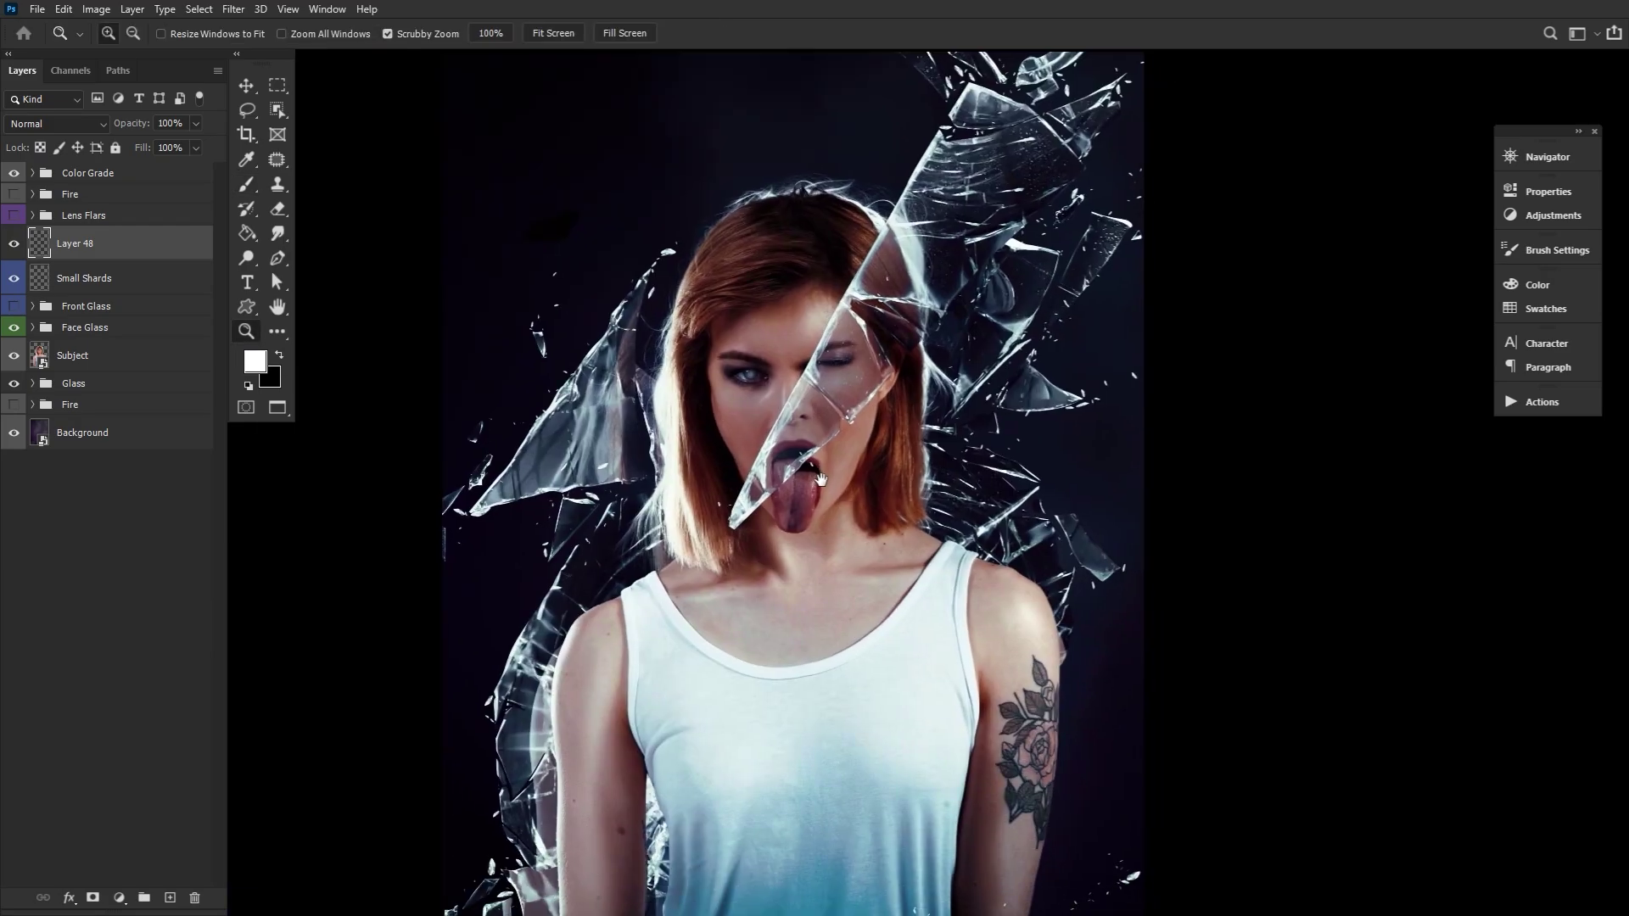
click(14, 242)
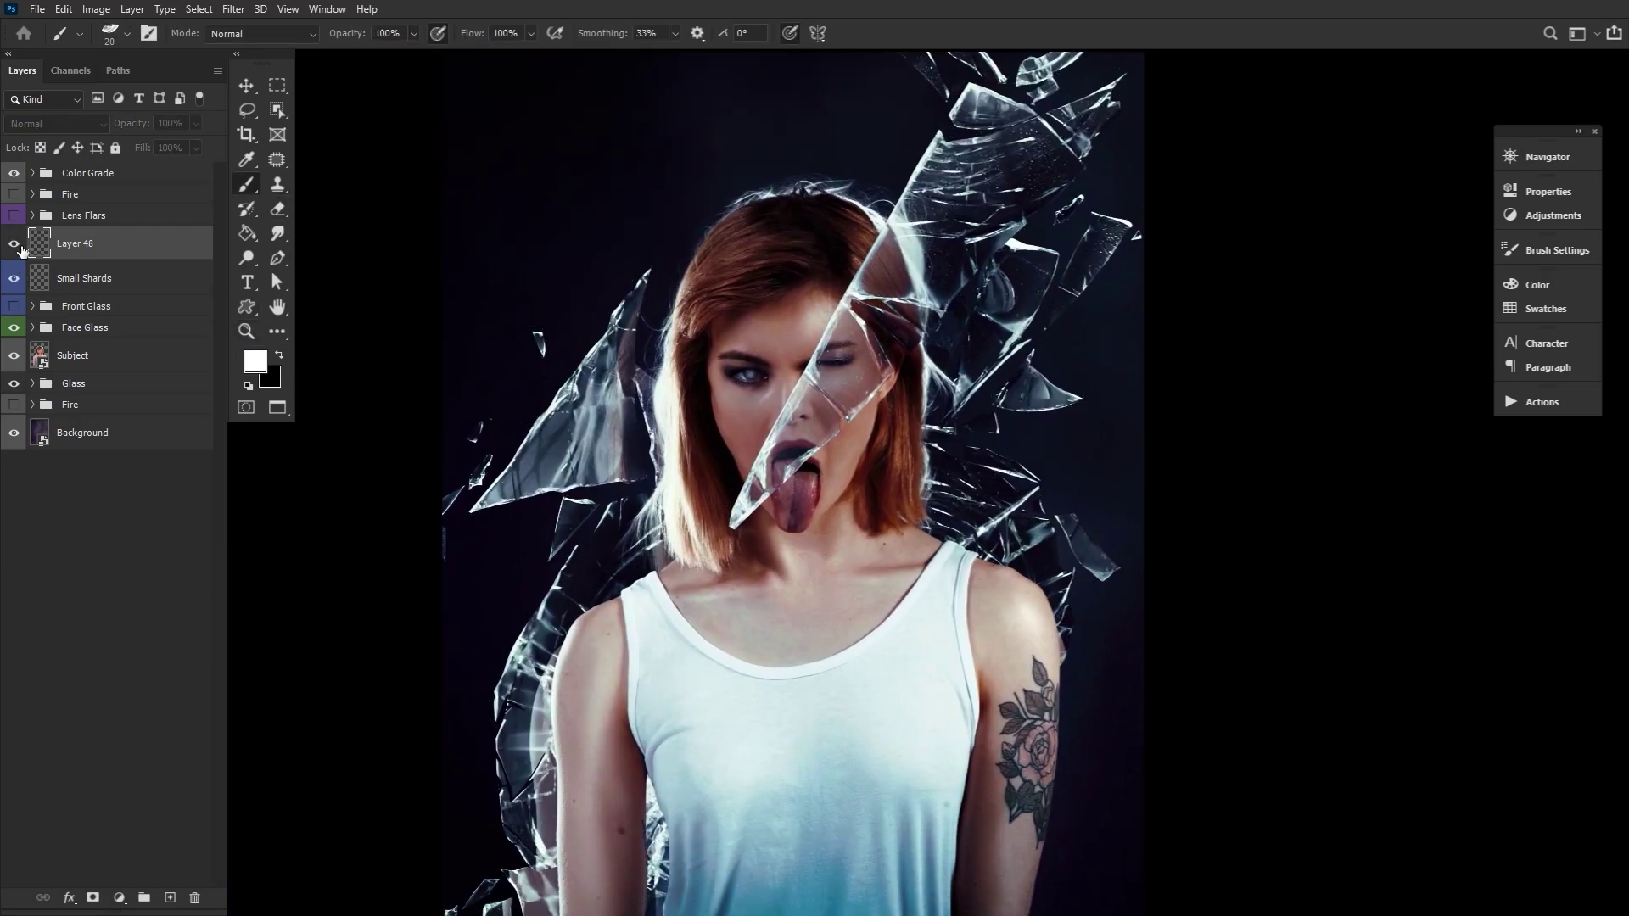
click(16, 246)
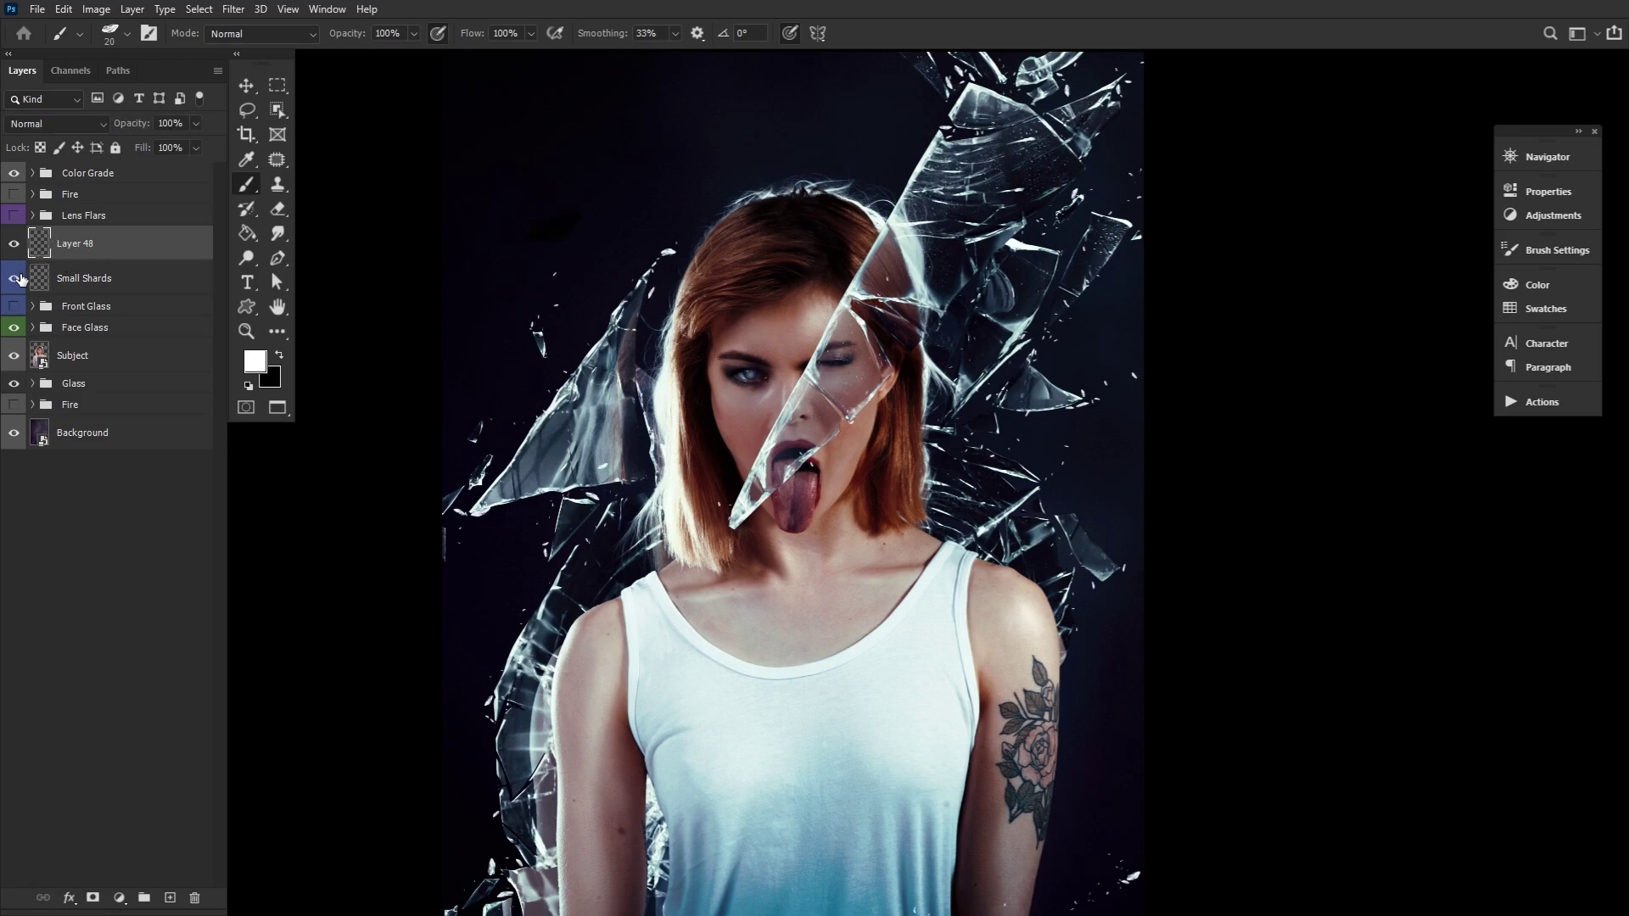
Step: Select the Front Glass group and fit the whole image in the window
click(15, 308)
click(84, 307)
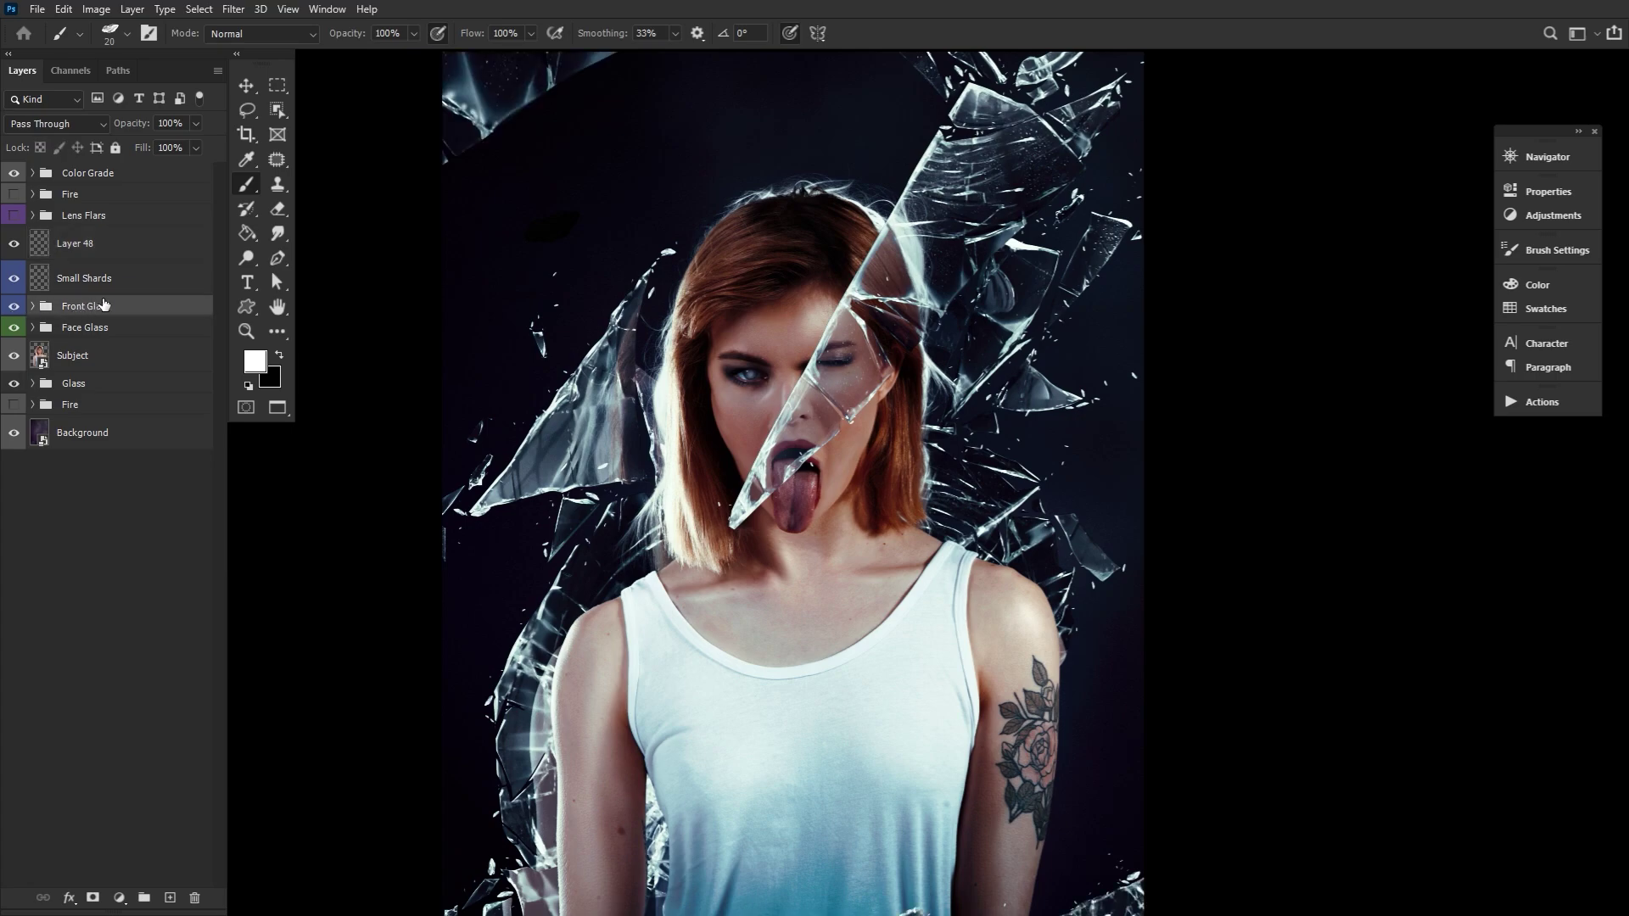
click(247, 332)
key(ctrl+minus)
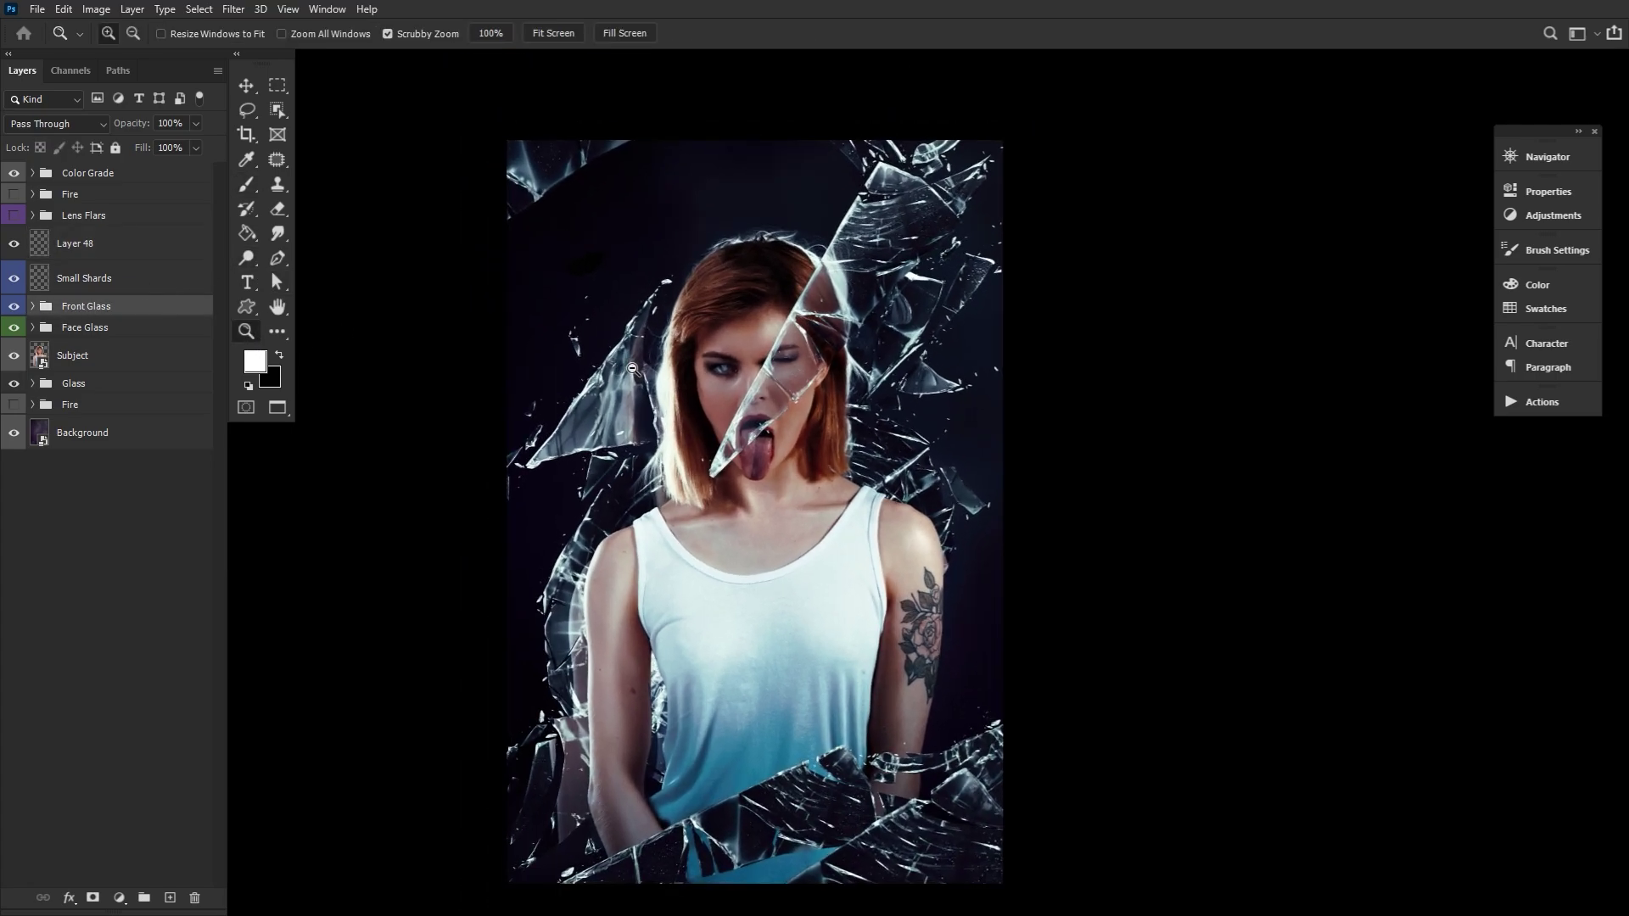
Step: Expand Front Glass, reset its three shard layers' visibility, and select Layer 25 copy 3
click(31, 307)
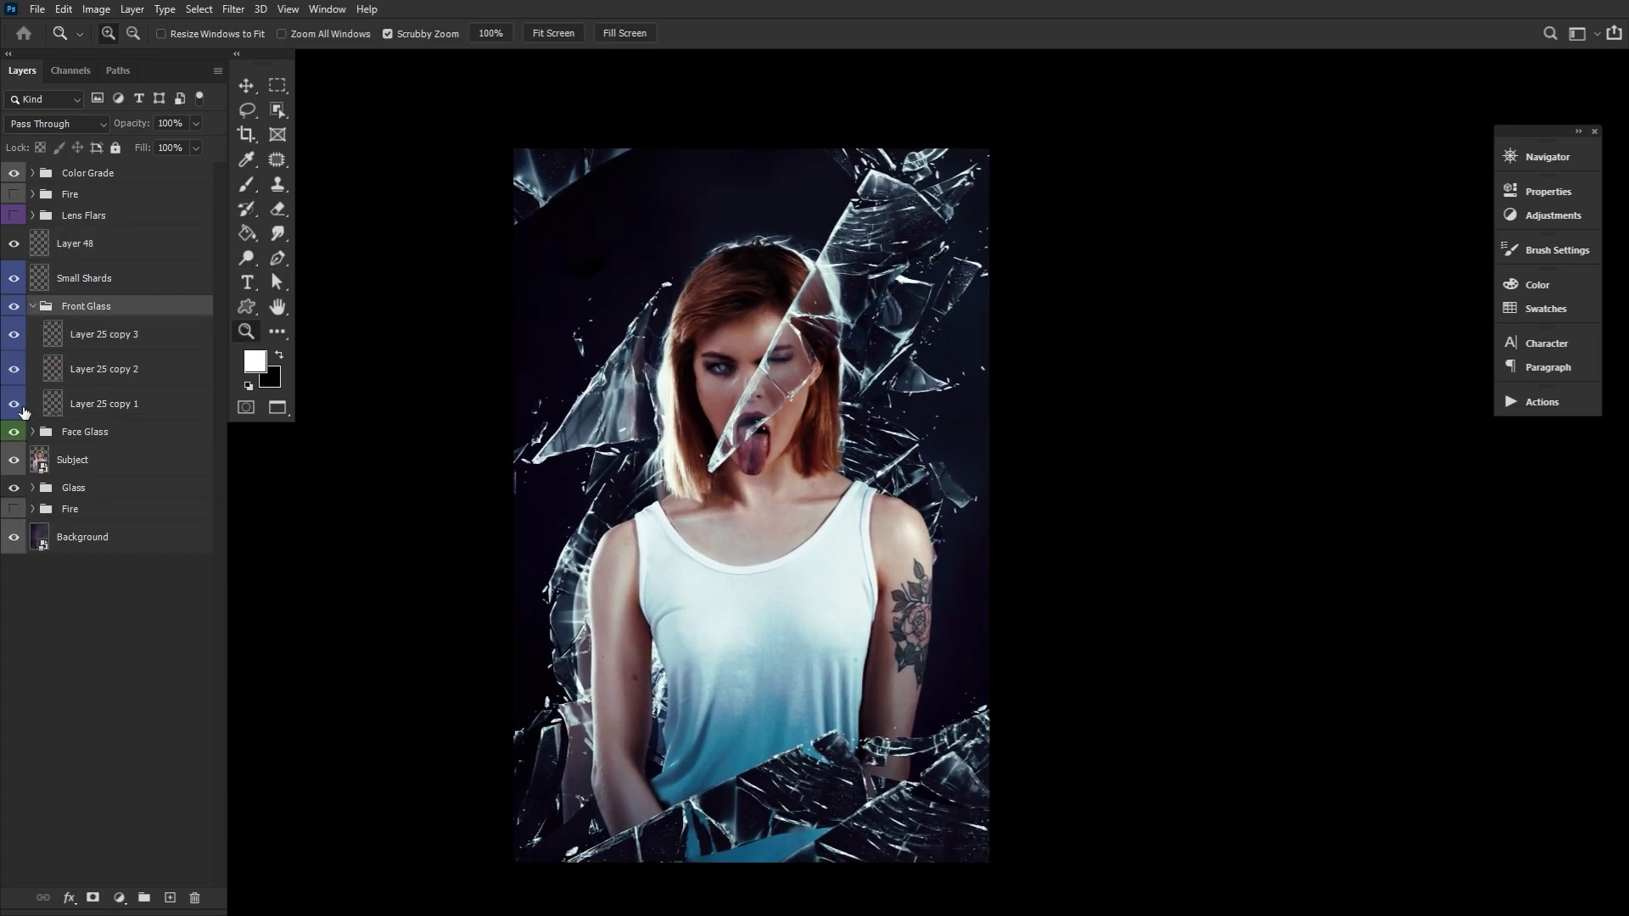
drag(23, 409, 14, 333)
drag(13, 405, 15, 385)
click(14, 334)
click(130, 343)
click(233, 9)
mouse_move(331, 206)
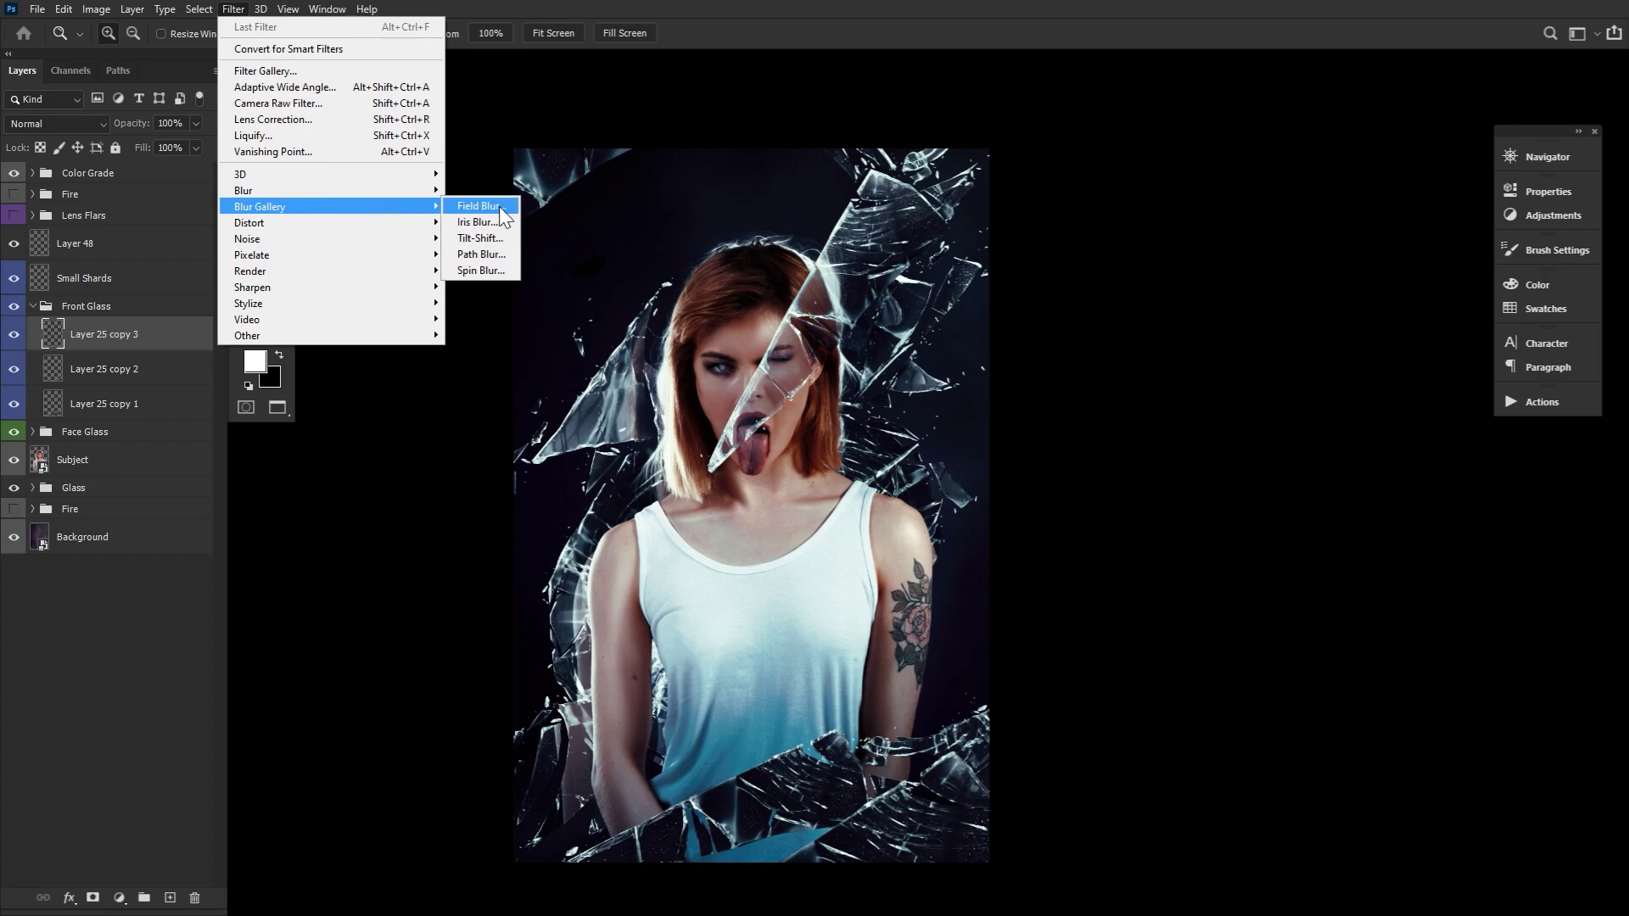
Step: Apply a 30 px Field Blur to Layer 25 copy 3, then repeat it on Layer 25 copy 2
click(481, 206)
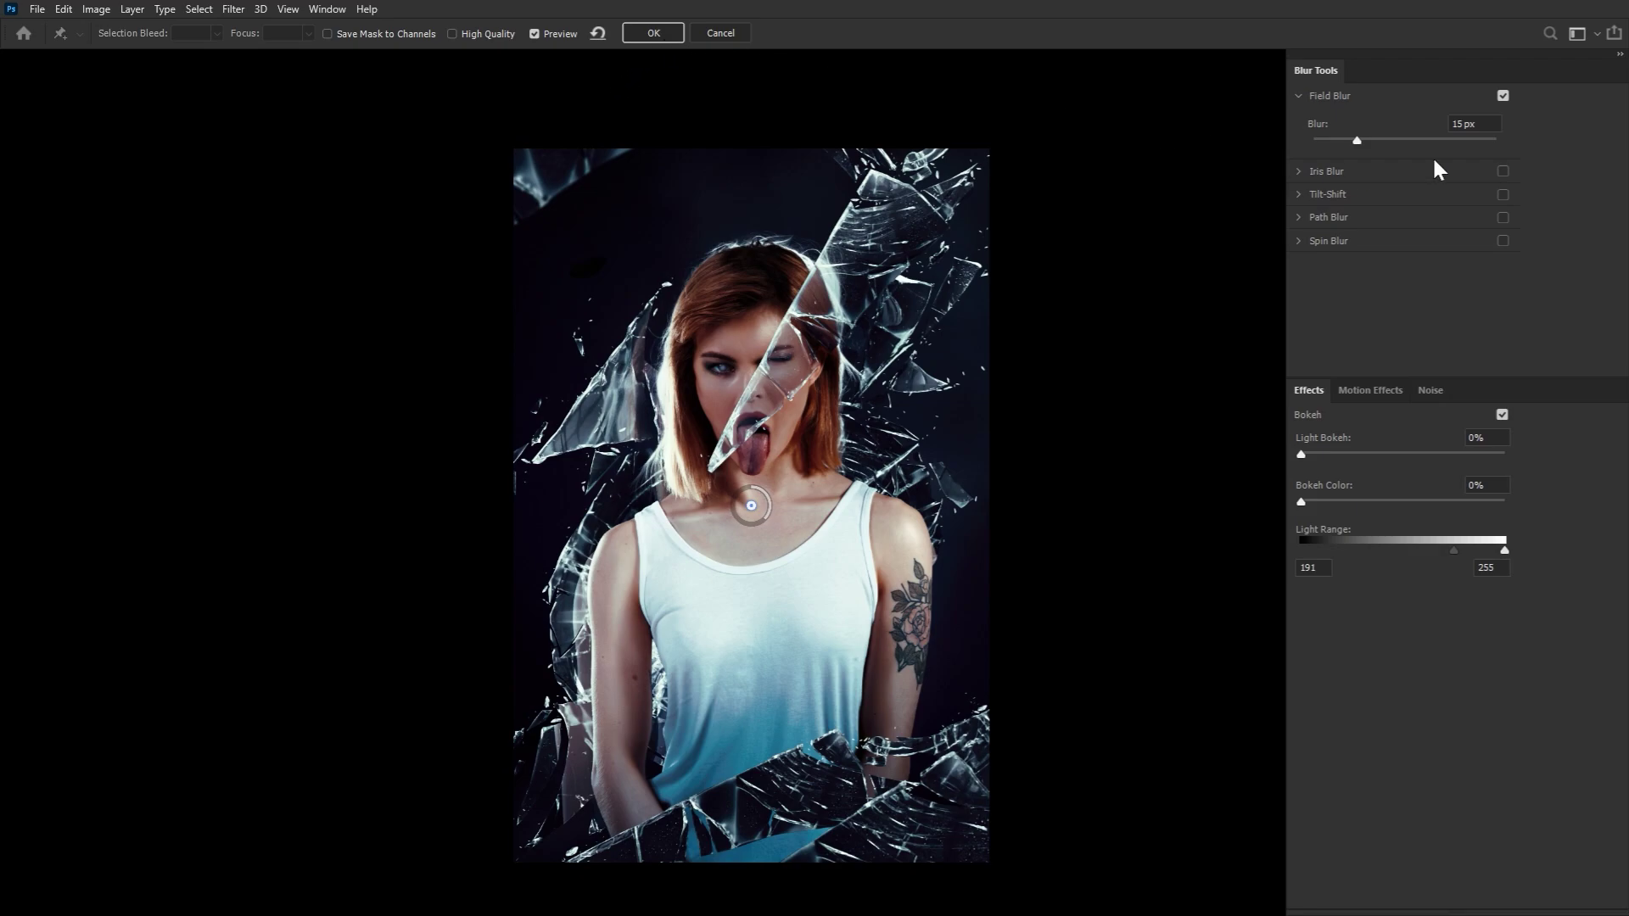
click(1379, 141)
click(658, 32)
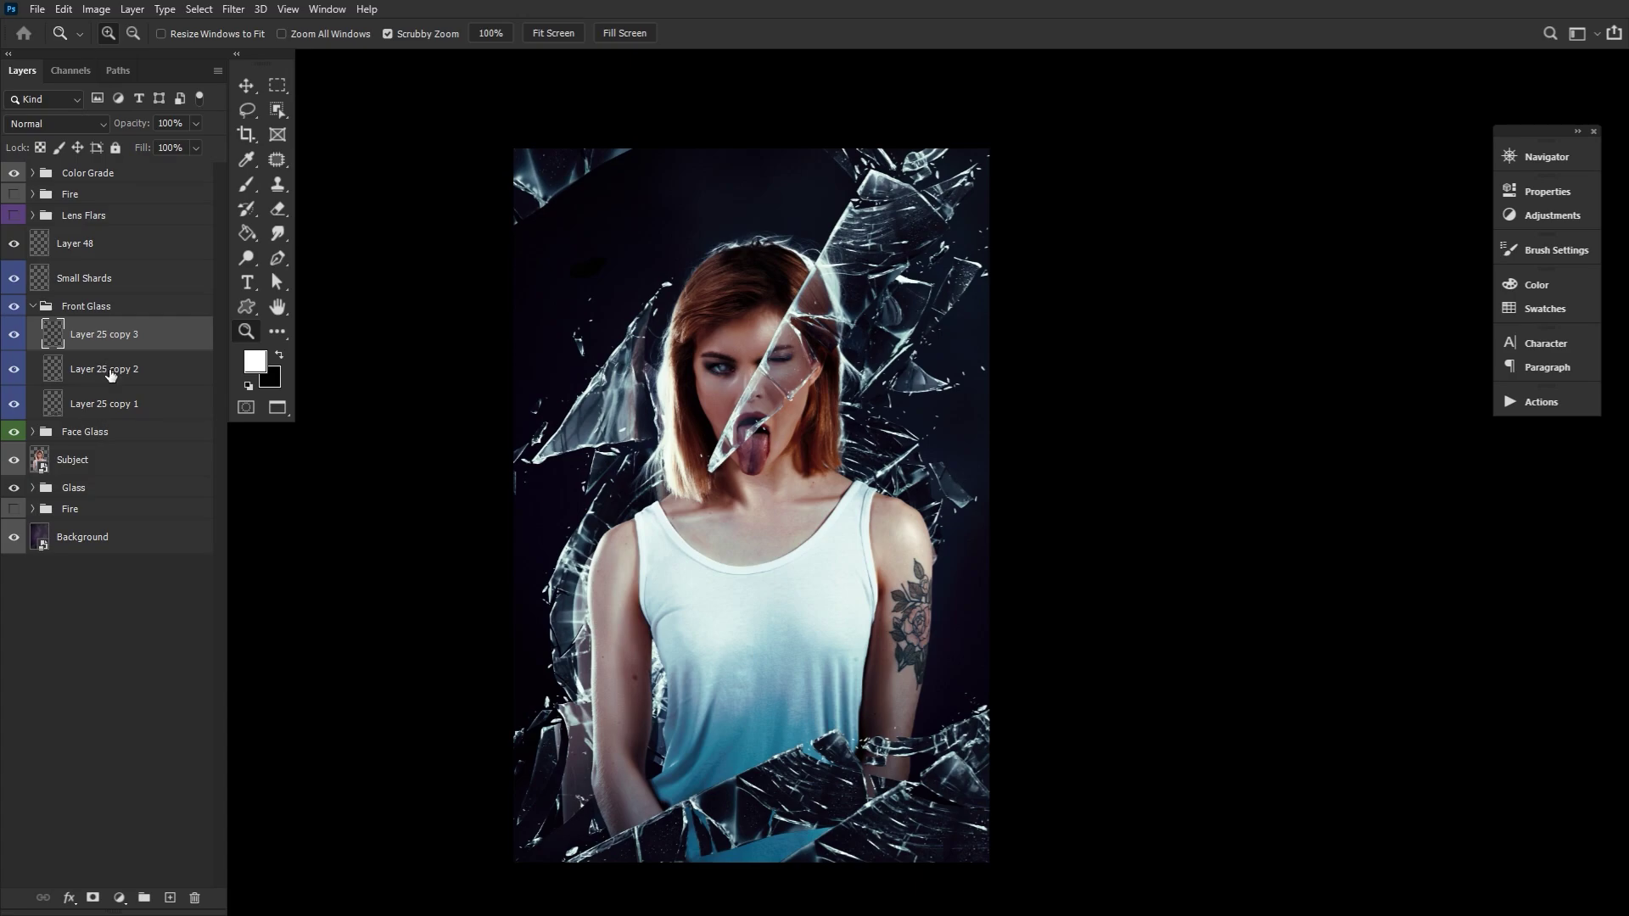
click(115, 369)
click(234, 9)
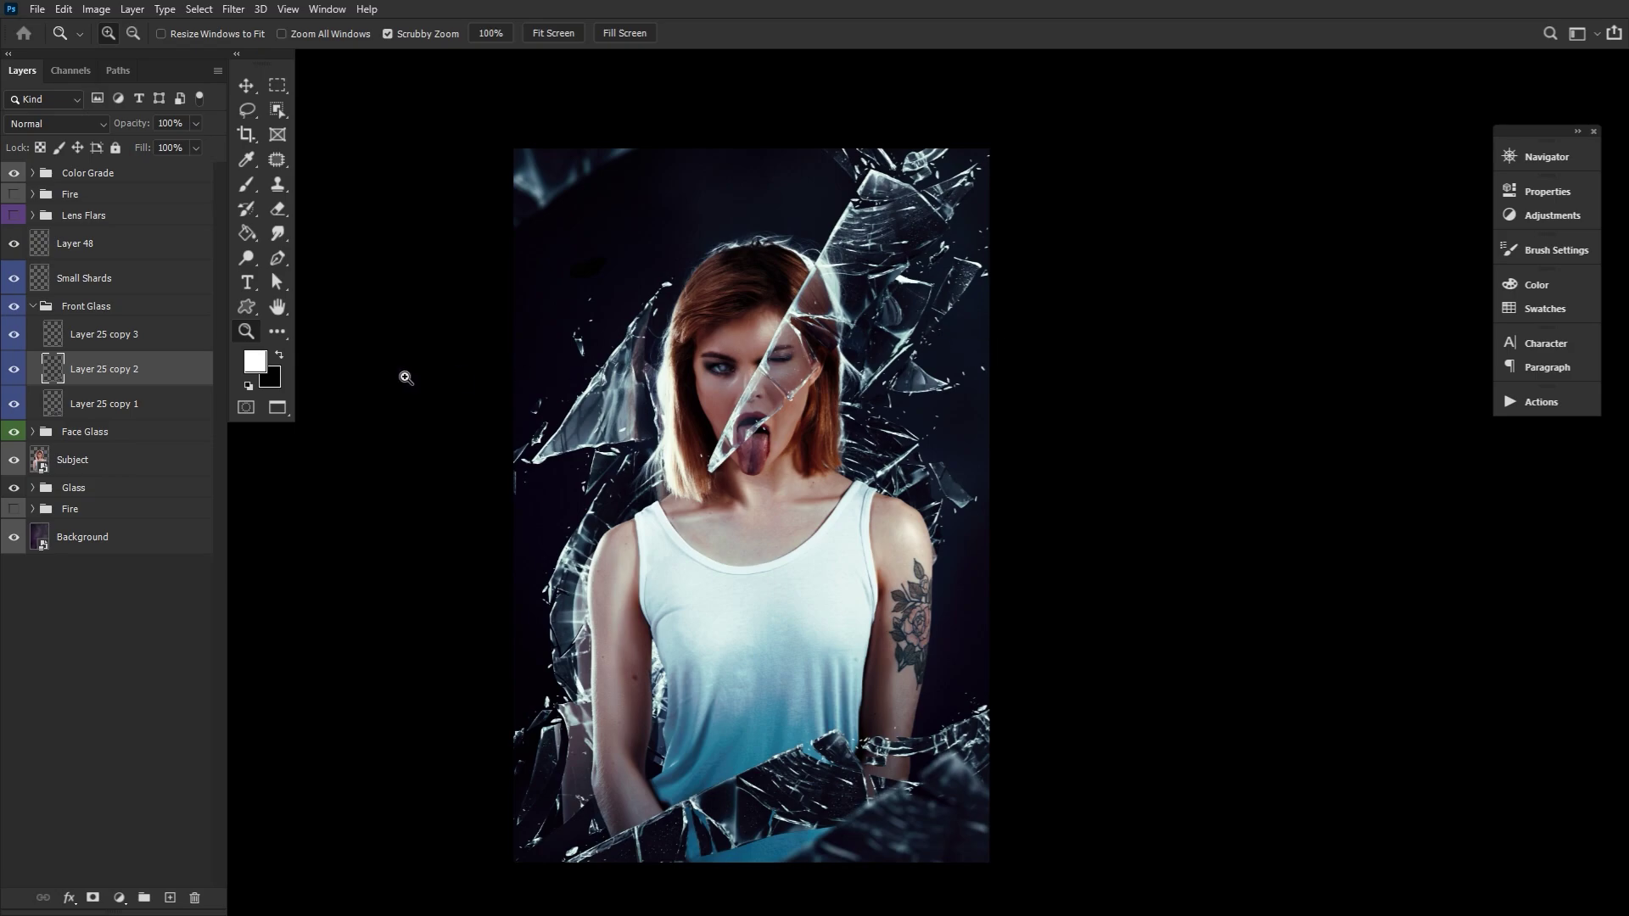
Step: Collapse Front Glass, then turn on and expand the Lens Flars group
click(30, 306)
click(15, 215)
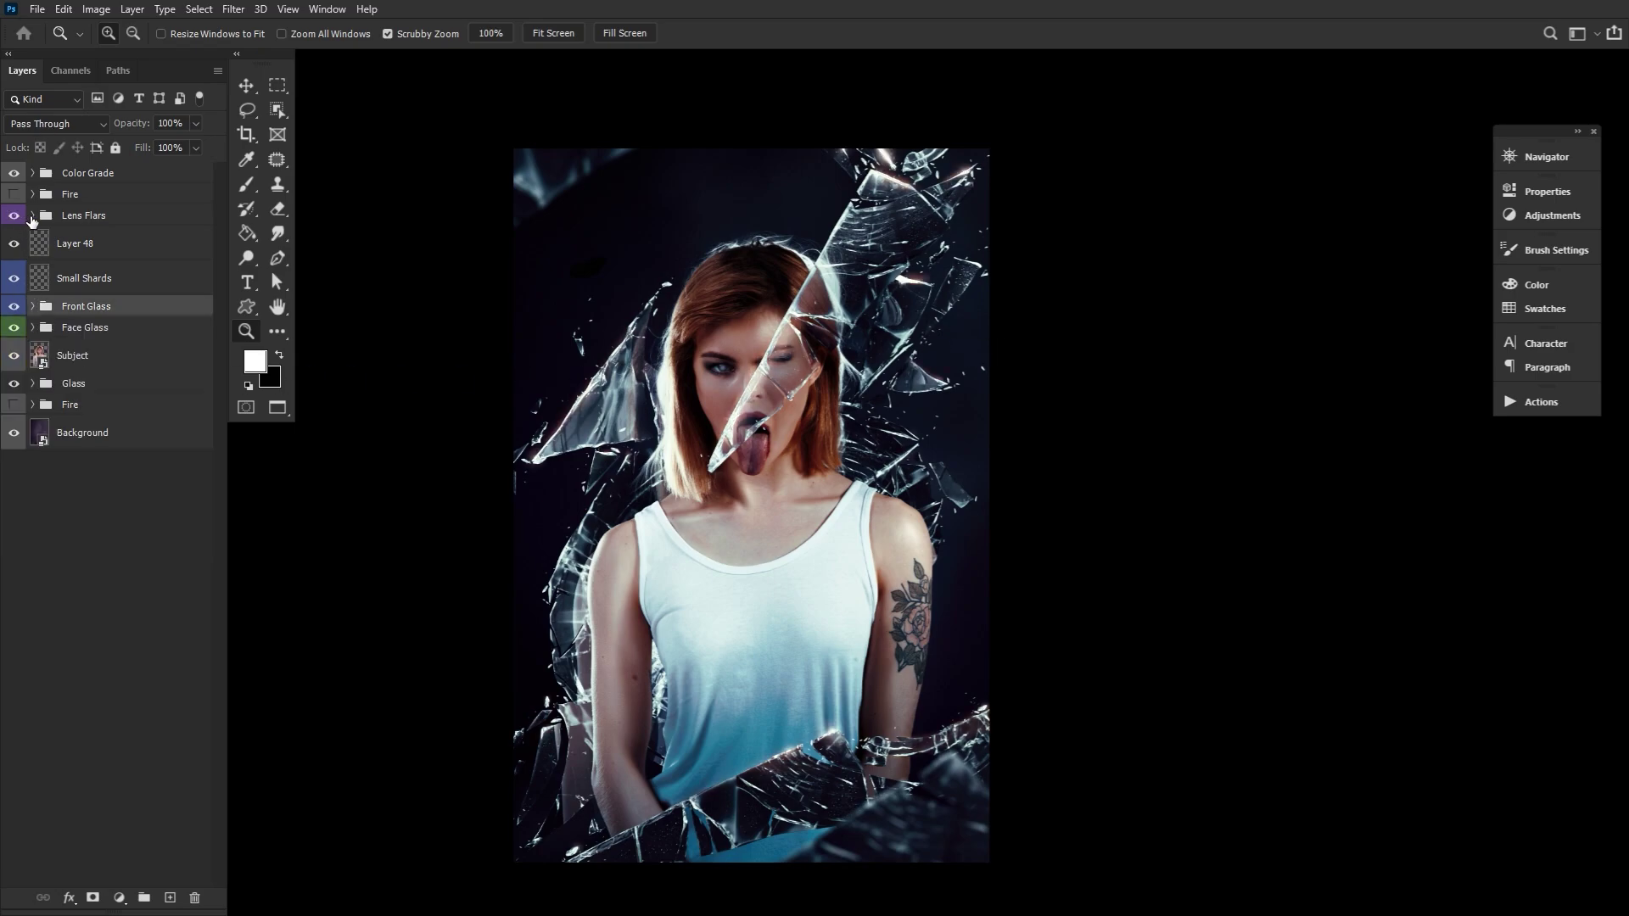
click(34, 216)
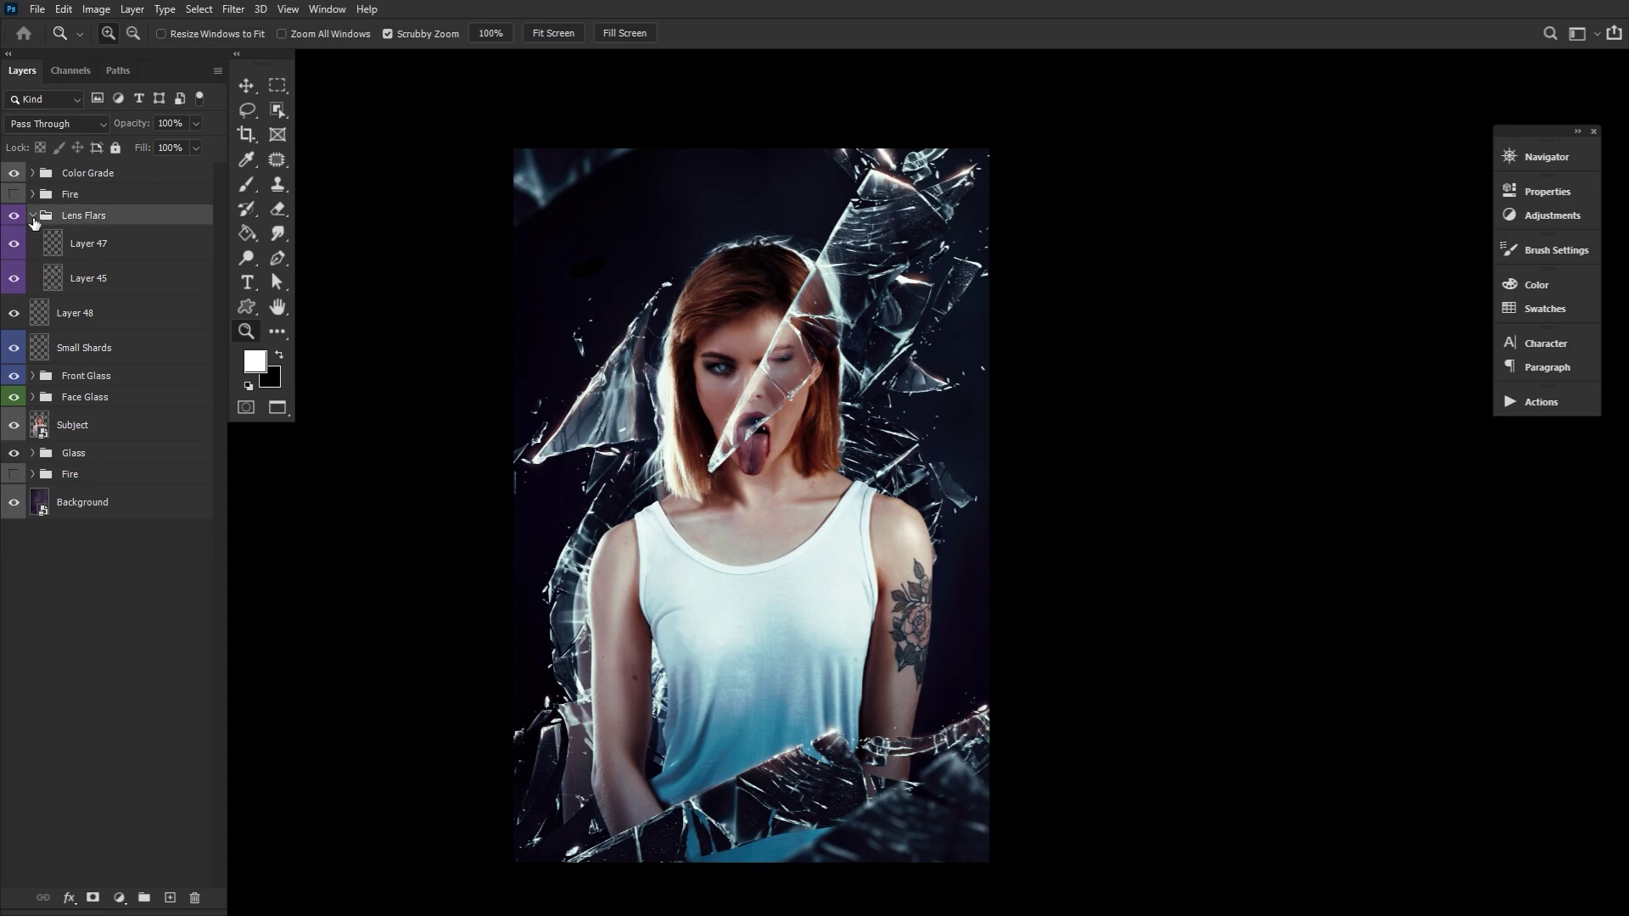
Step: Set the foreground colour to bright orange and choose the Soft Round brush
click(255, 361)
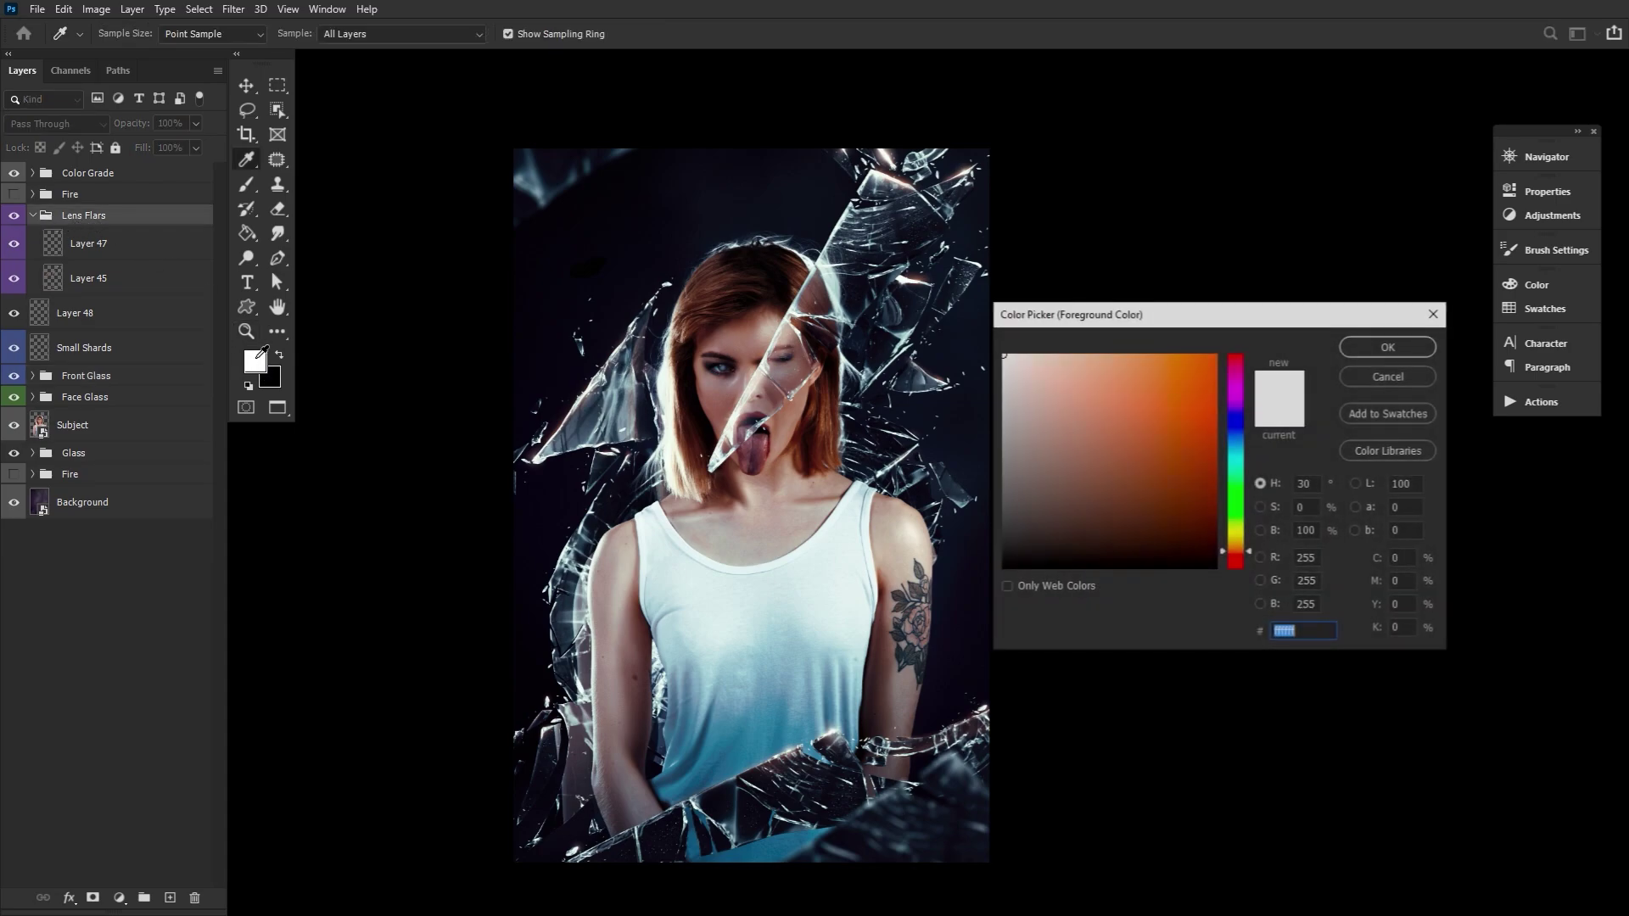
drag(1191, 436, 1183, 328)
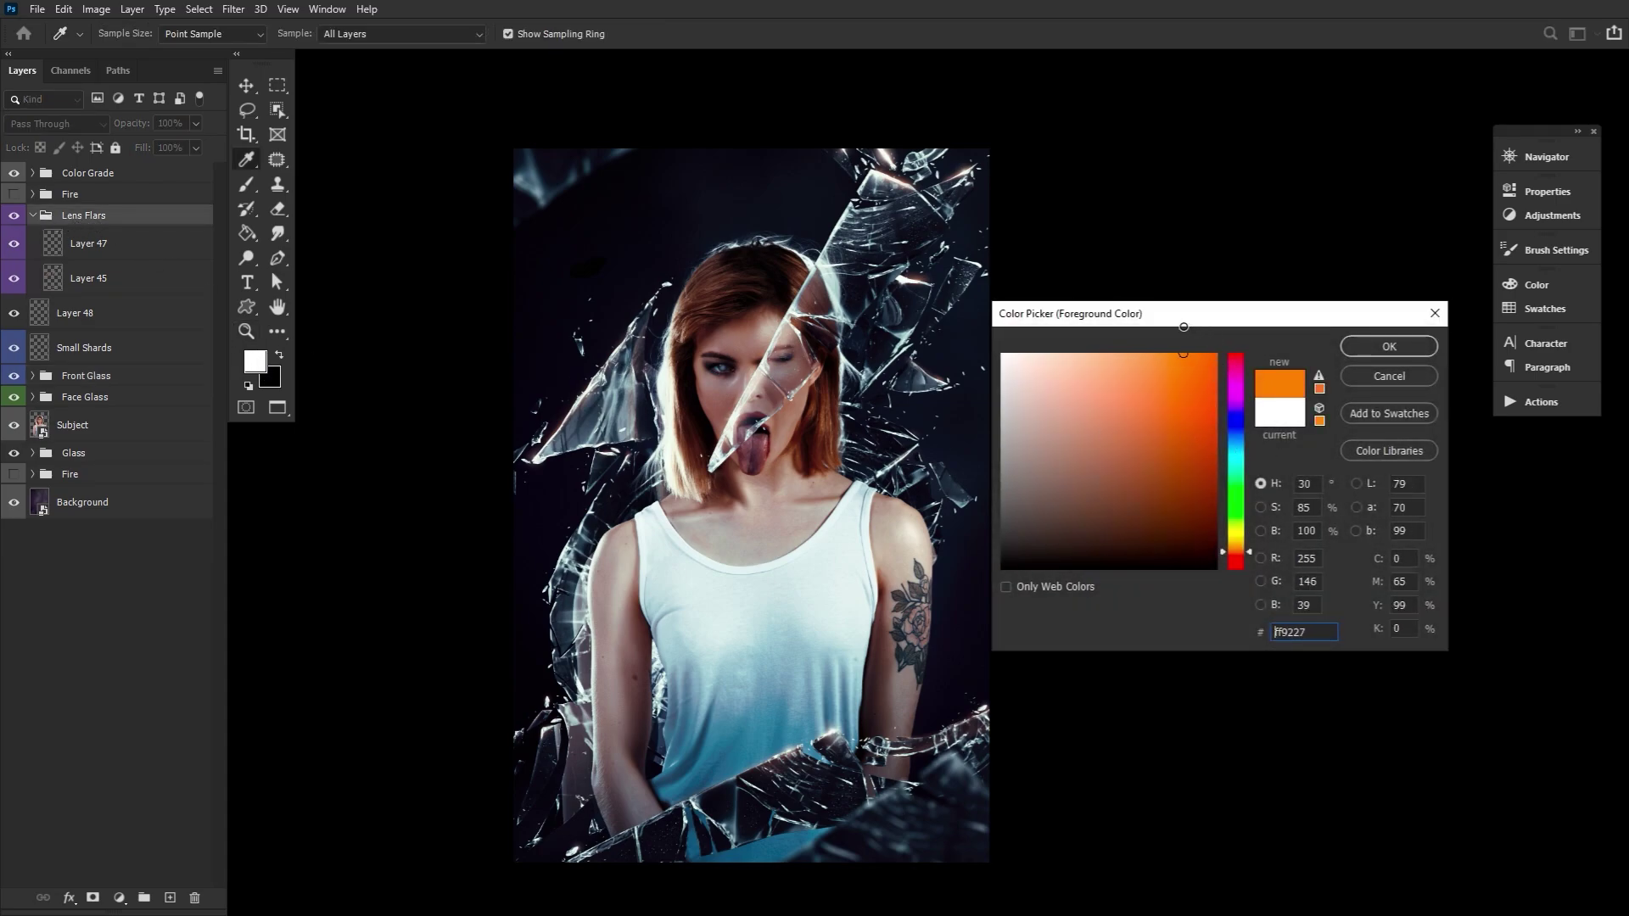
click(1371, 345)
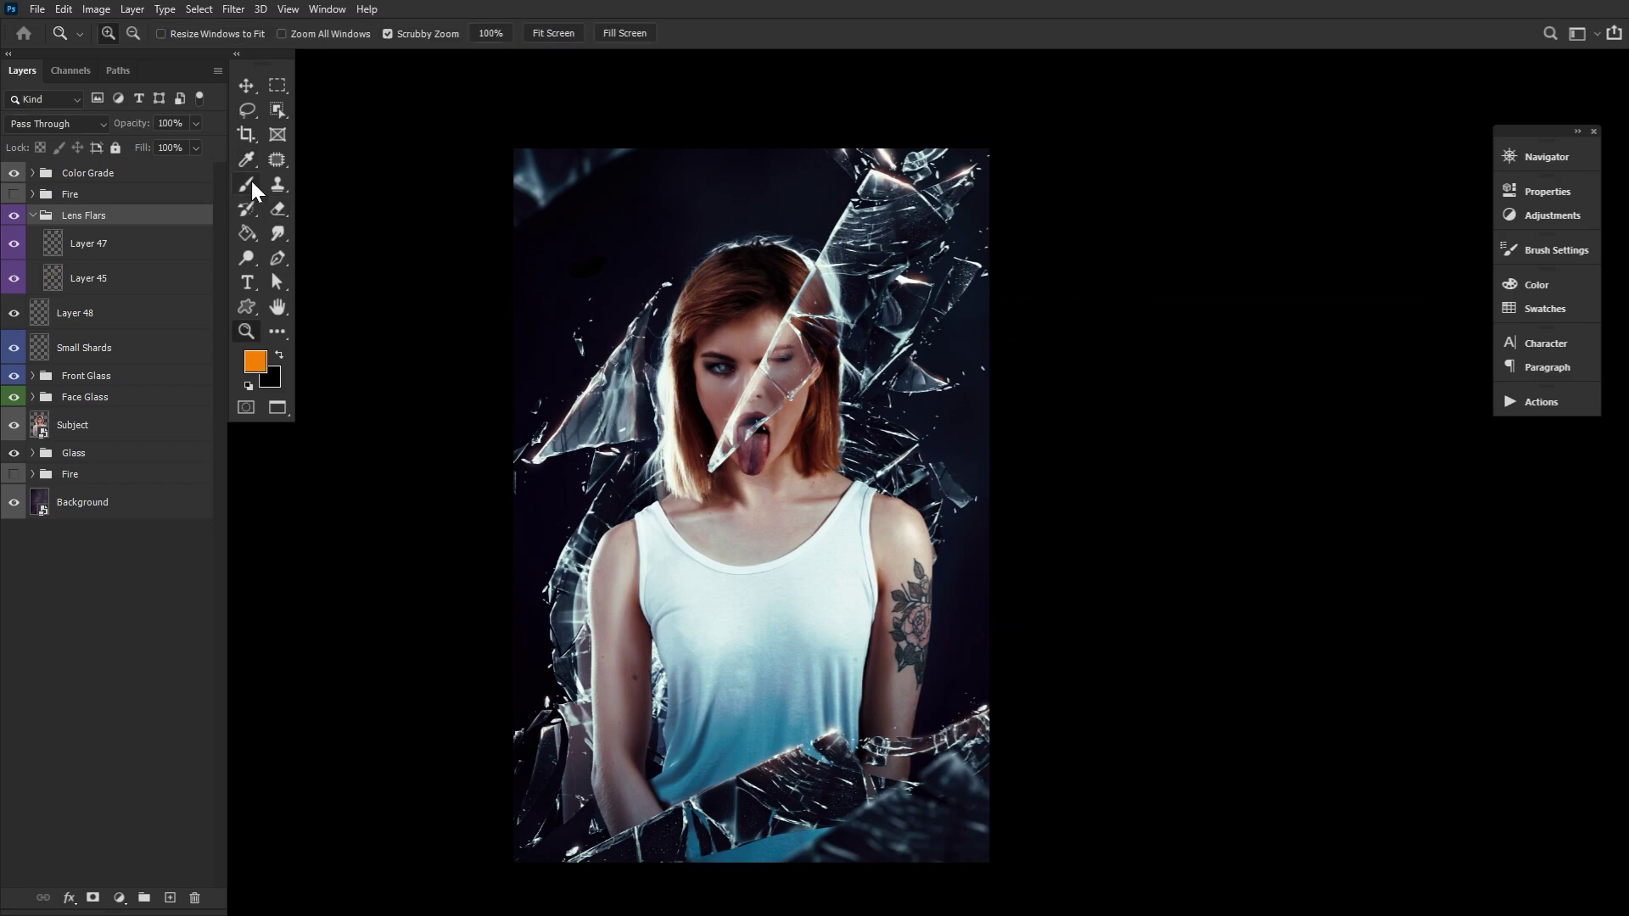
click(251, 181)
click(114, 33)
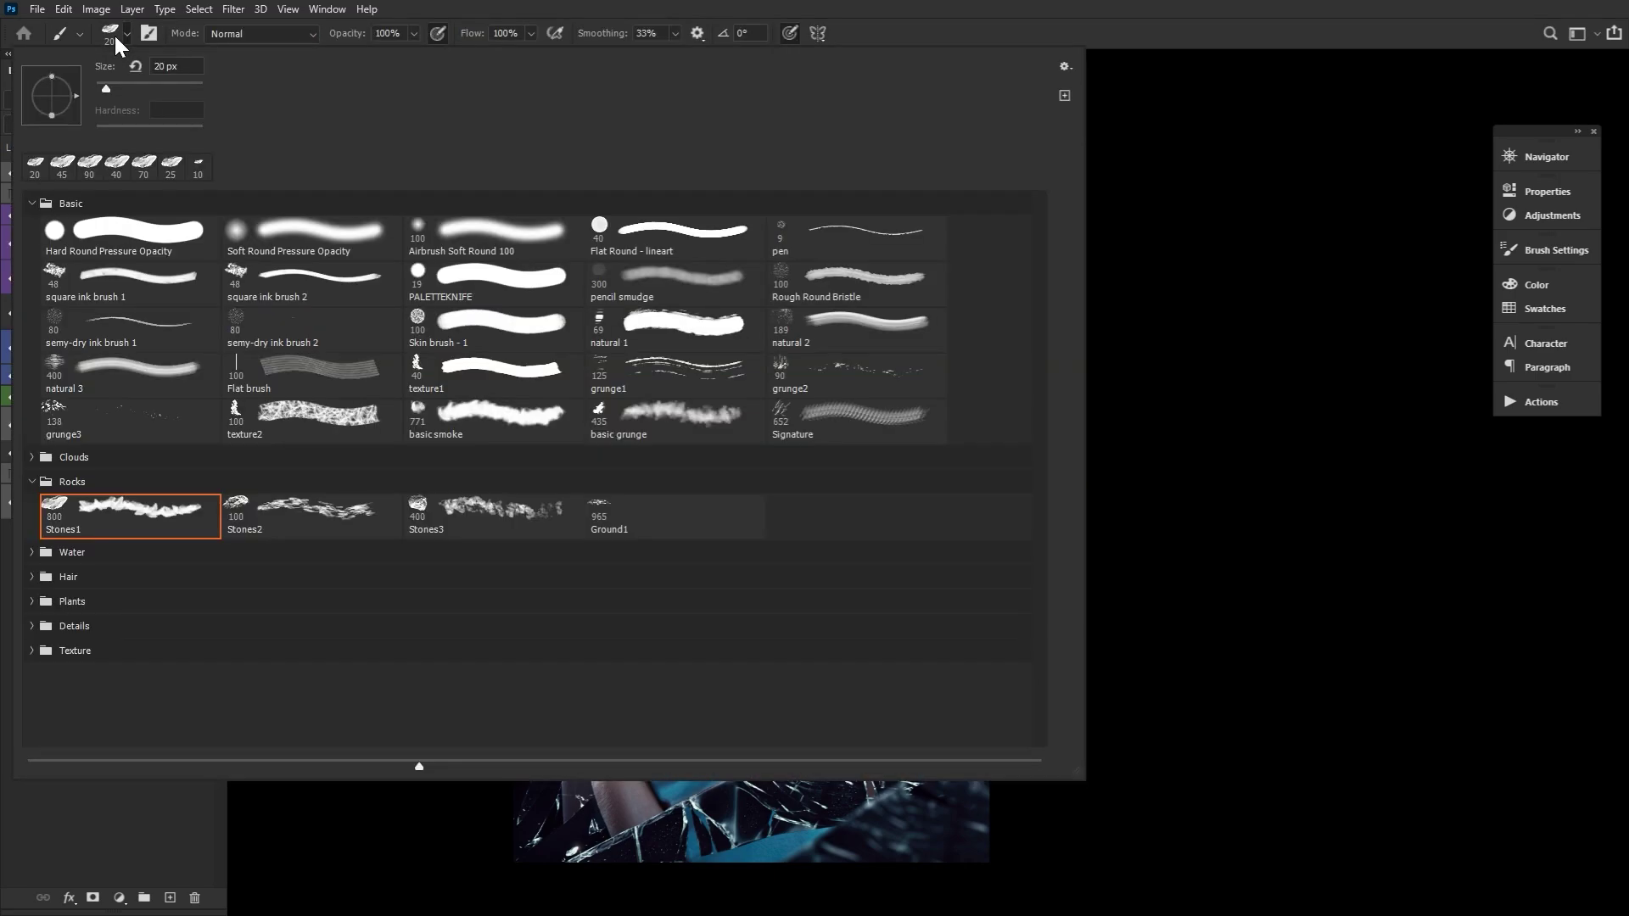
double_click(291, 233)
Step: Turn on Layer 45 and make it the active painting layer
click(113, 256)
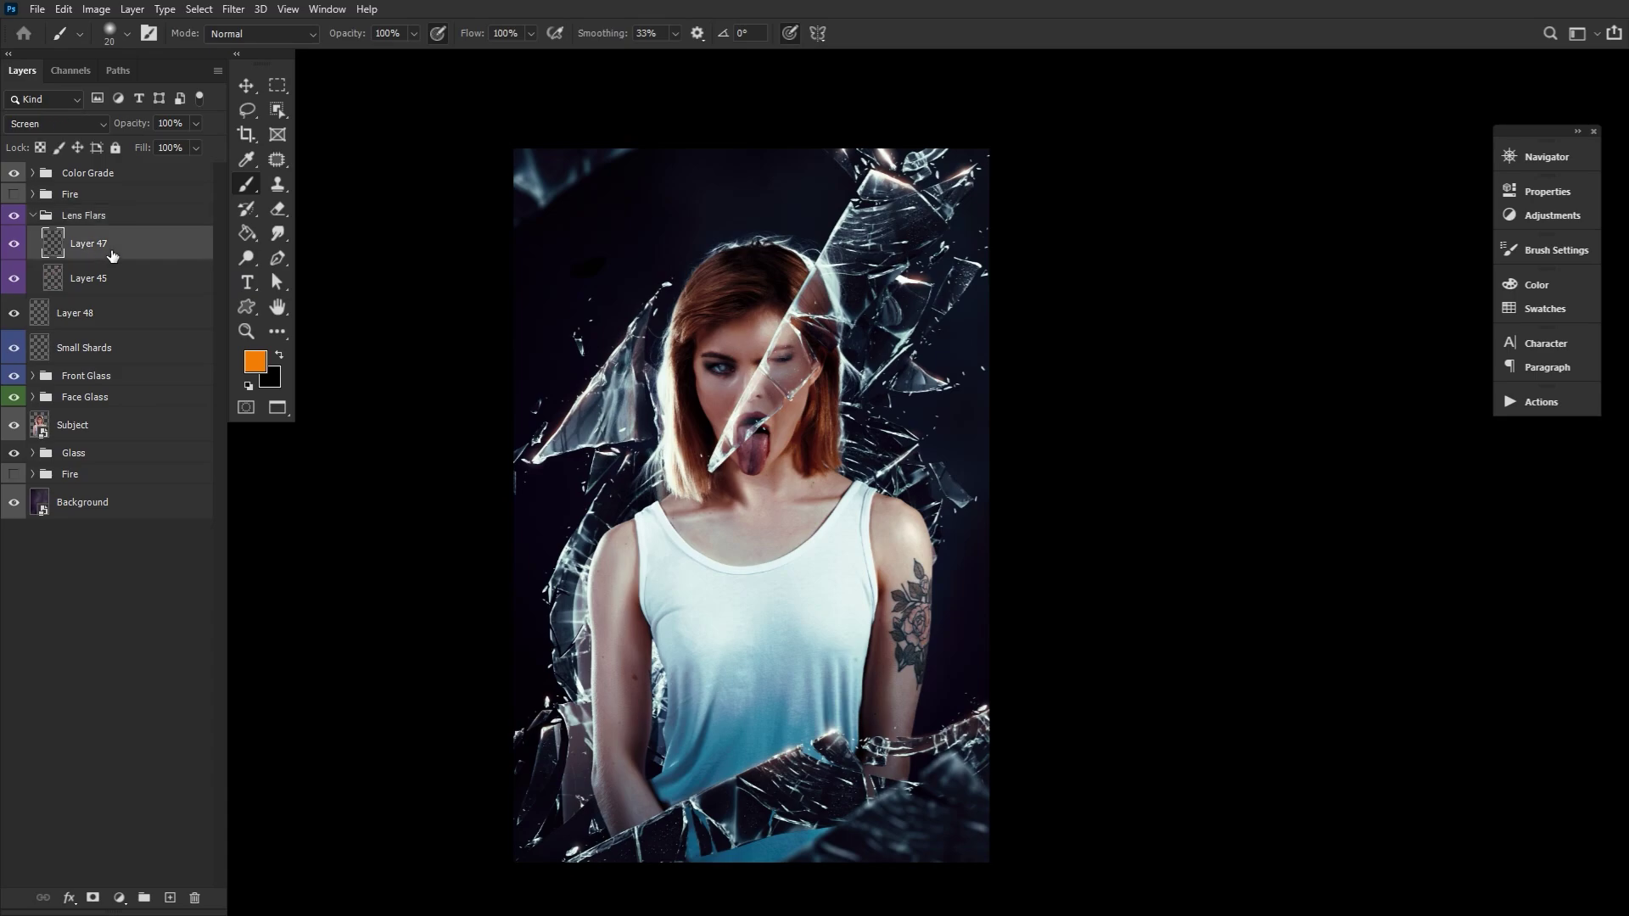
click(23, 245)
click(16, 279)
click(104, 288)
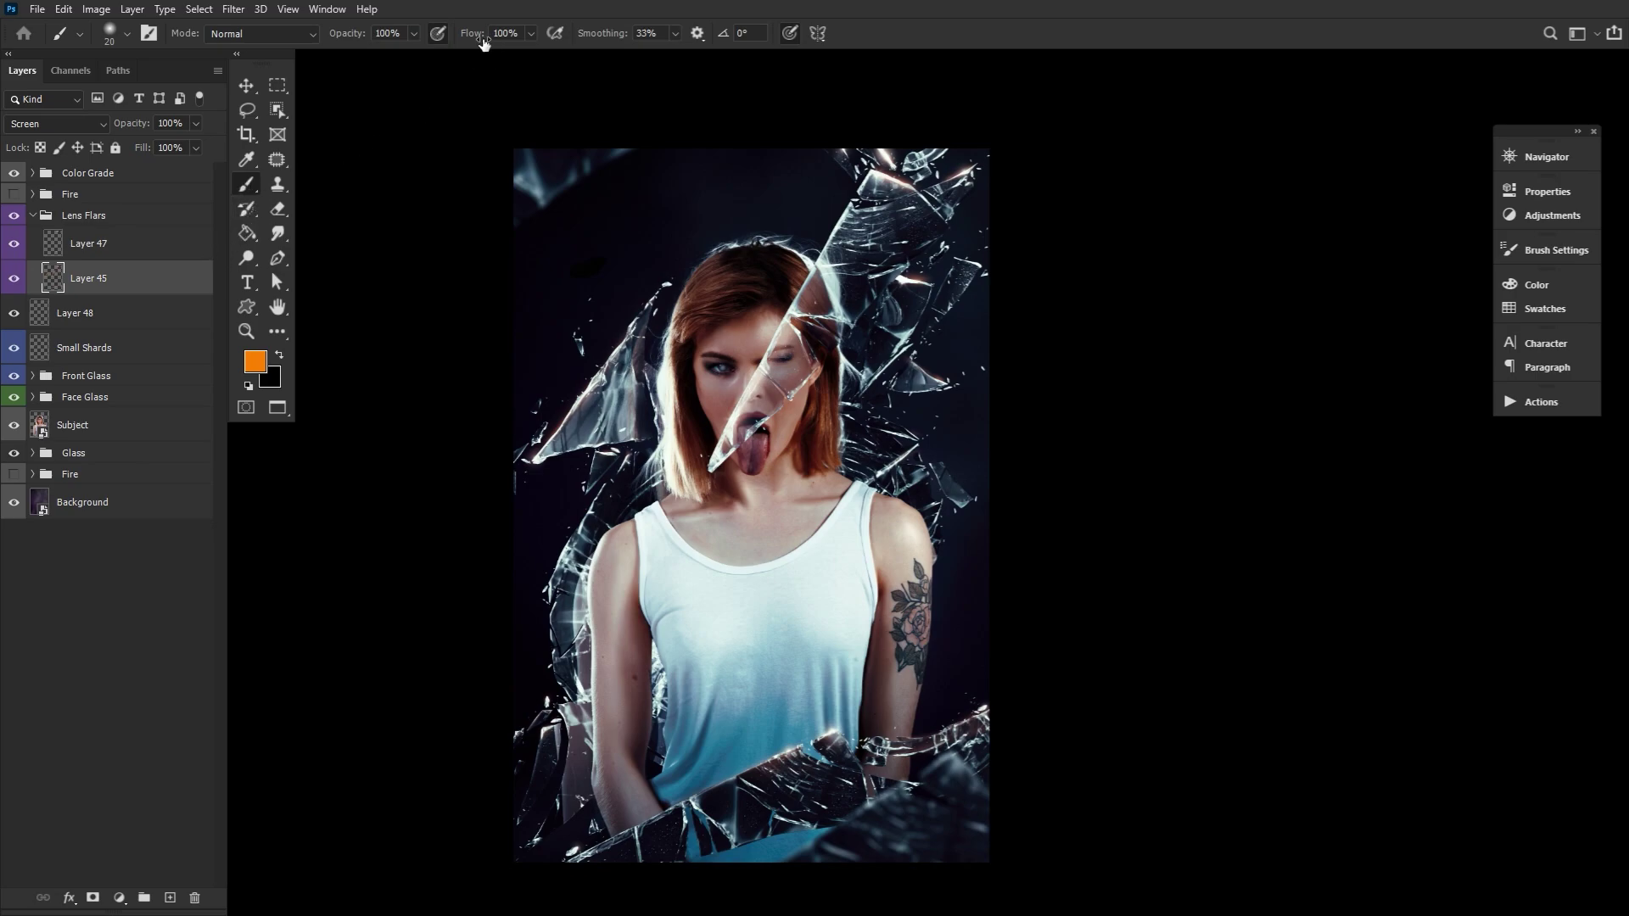
Step: Lower the brush flow to 9%, resize the brush, and rotate the canvas view
drag(478, 40, 400, 41)
key(bracketright)
key(bracketright)
key(bracketright)
key(bracketleft)
key(bracketleft)
key(bracketleft)
key(r)
drag(720, 797, 688, 761)
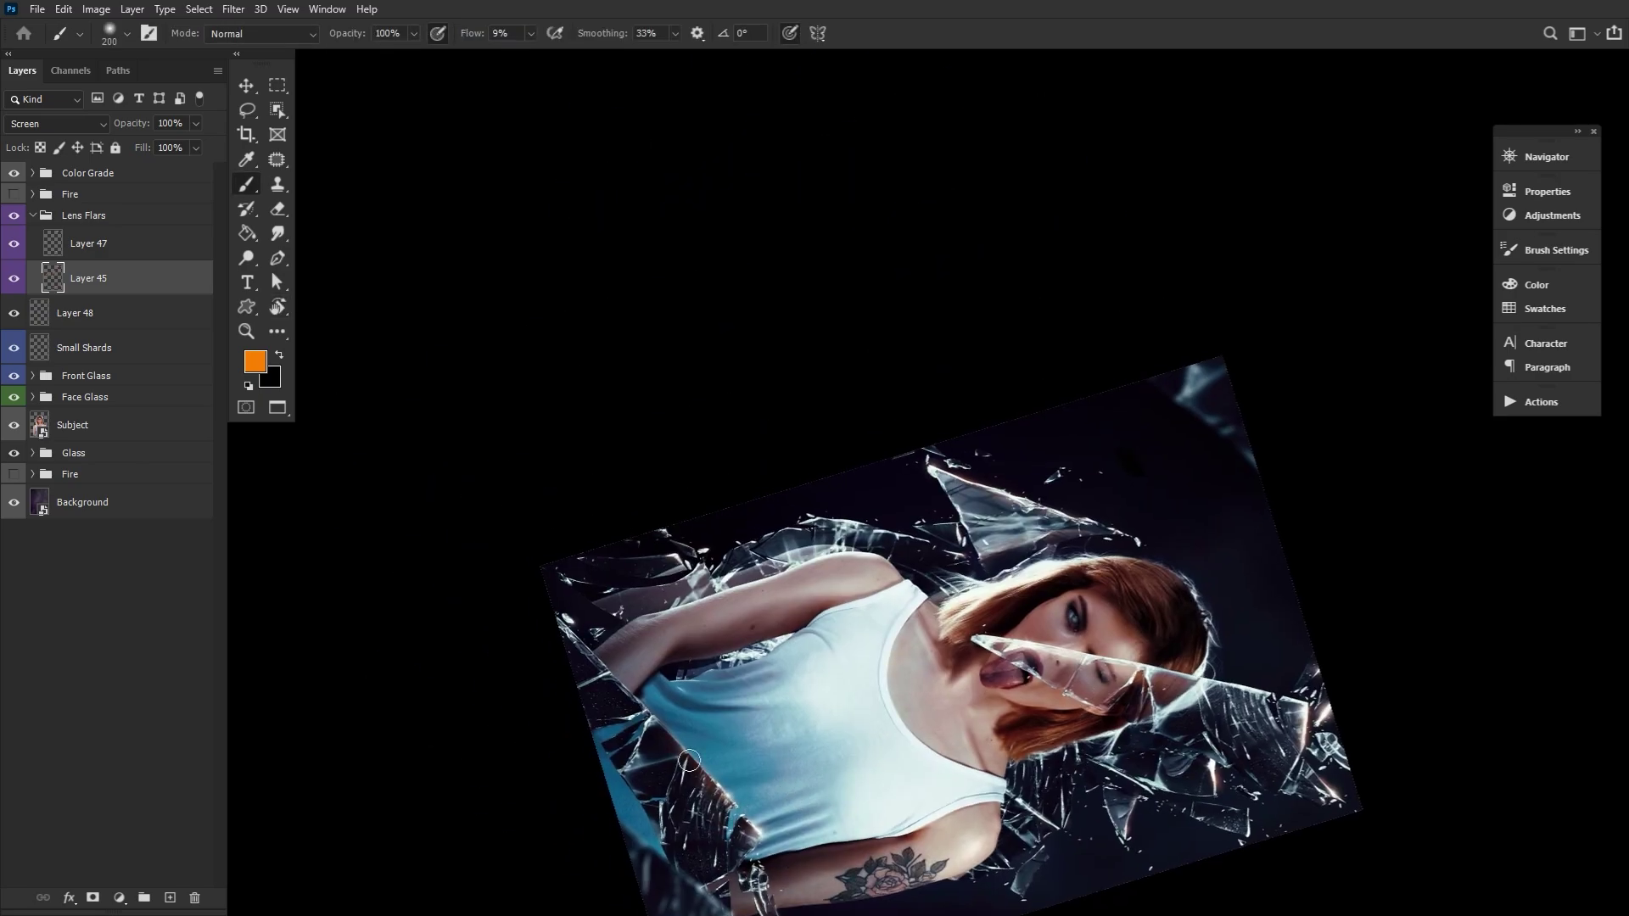
Step: Shrink the orange soft brush and paint glow along a shard edge on Layer 45
mouse_move(837, 858)
mouse_down()
mouse_move(1028, 720)
mouse_move(790, 765)
mouse_move(676, 734)
mouse_up()
key(r)
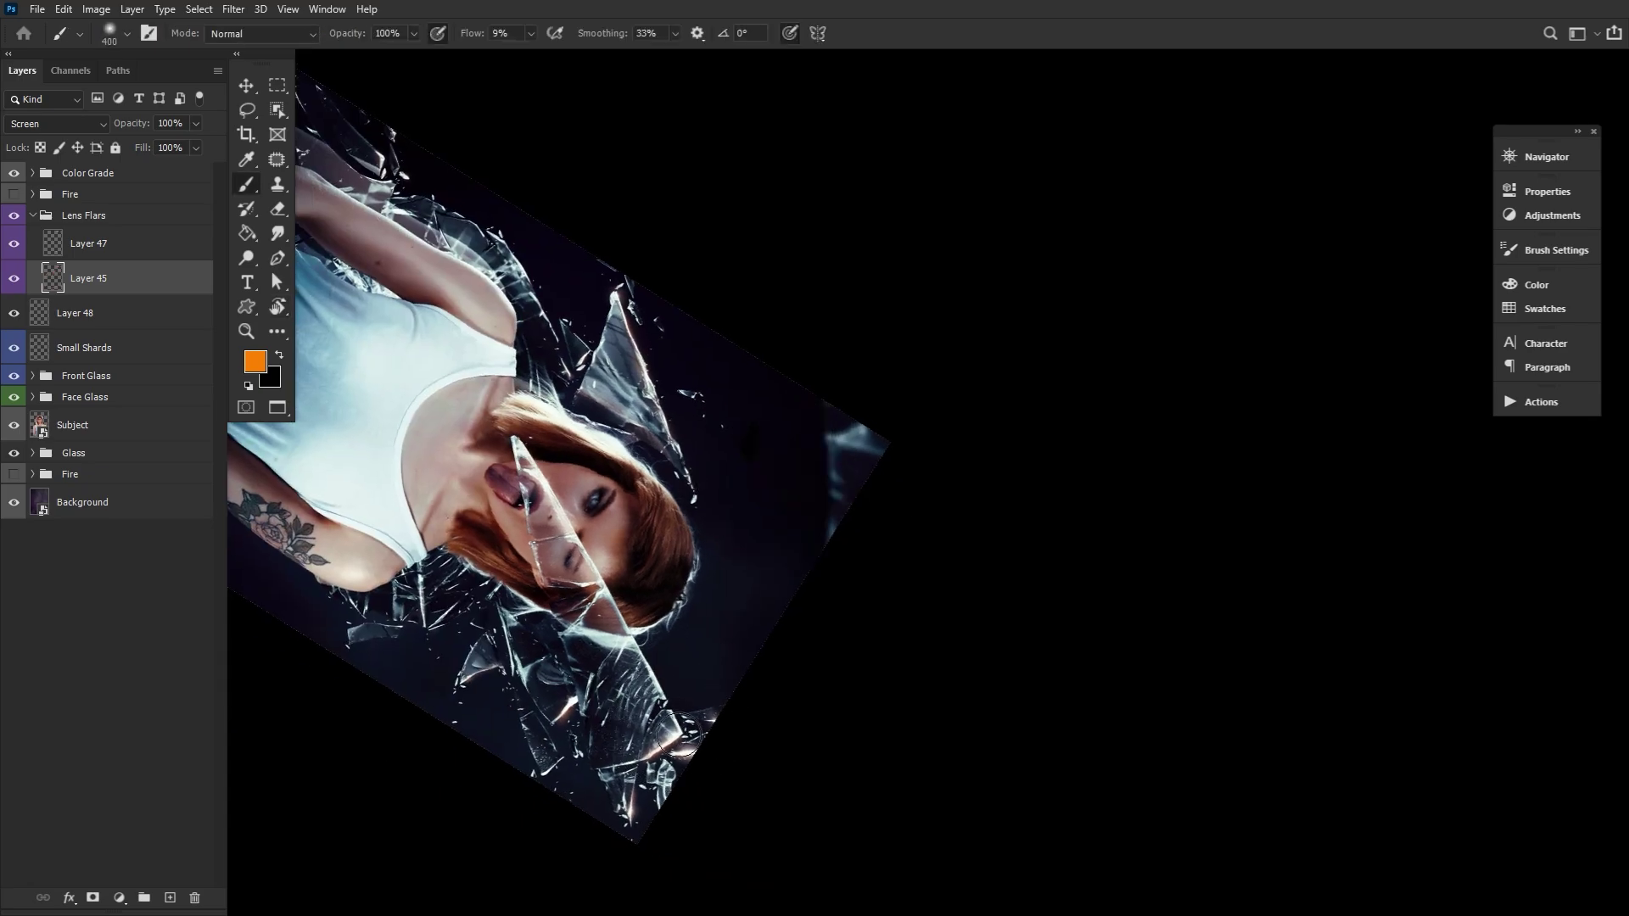
key(bracketright)
key(bracketright)
key(bracketright)
key(bracketleft)
key(bracketleft)
key(bracketleft)
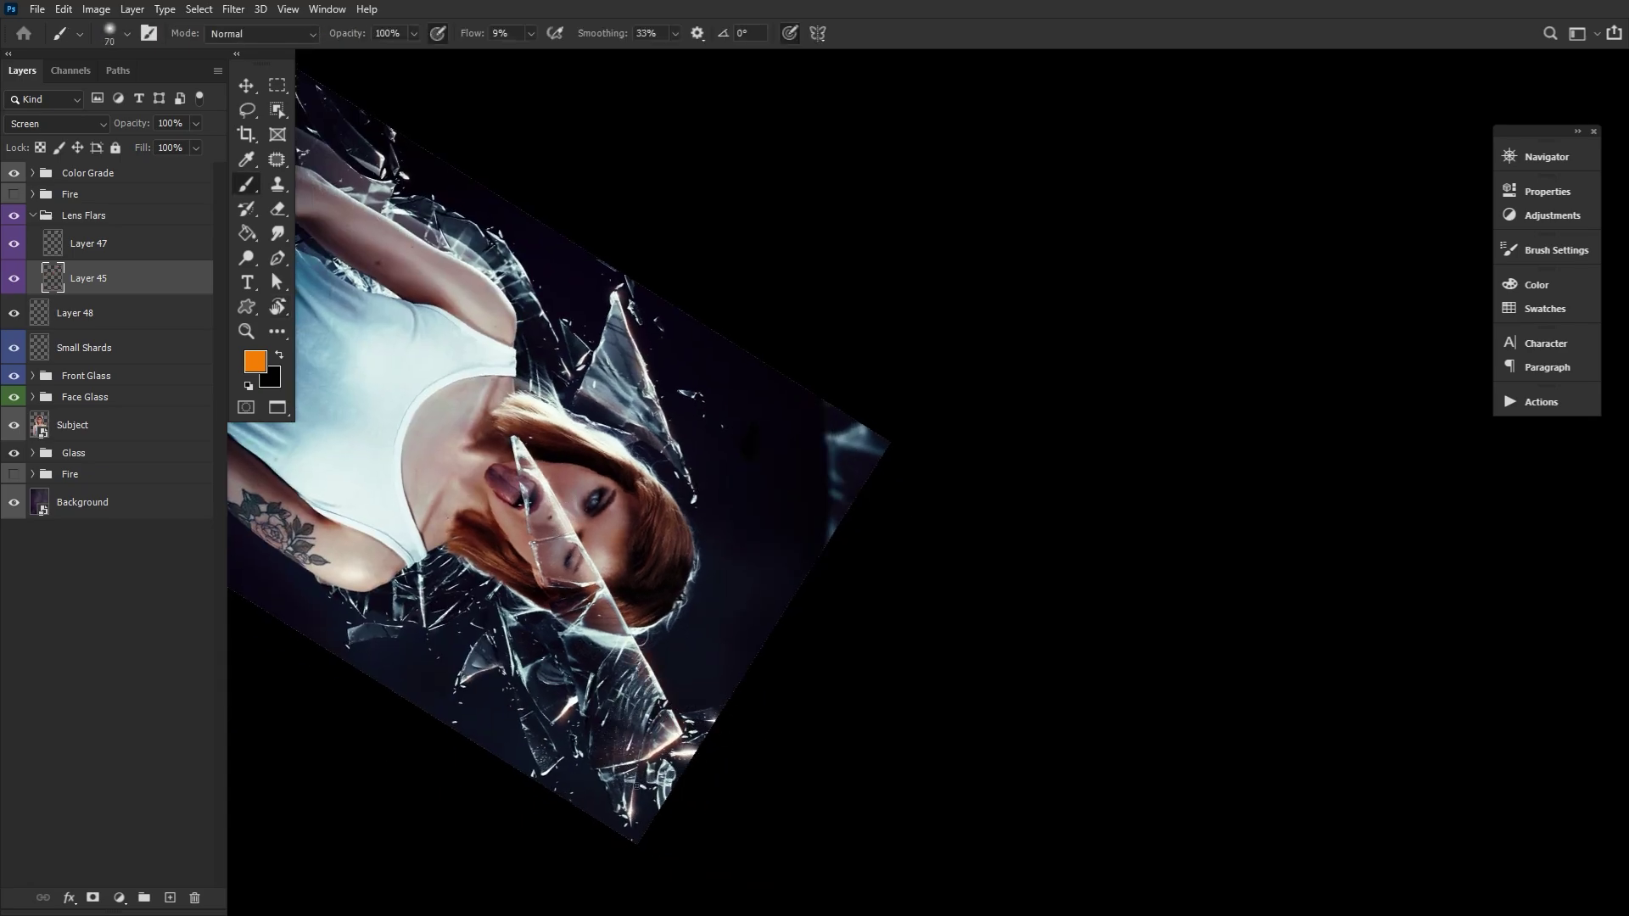
drag(713, 529, 752, 746)
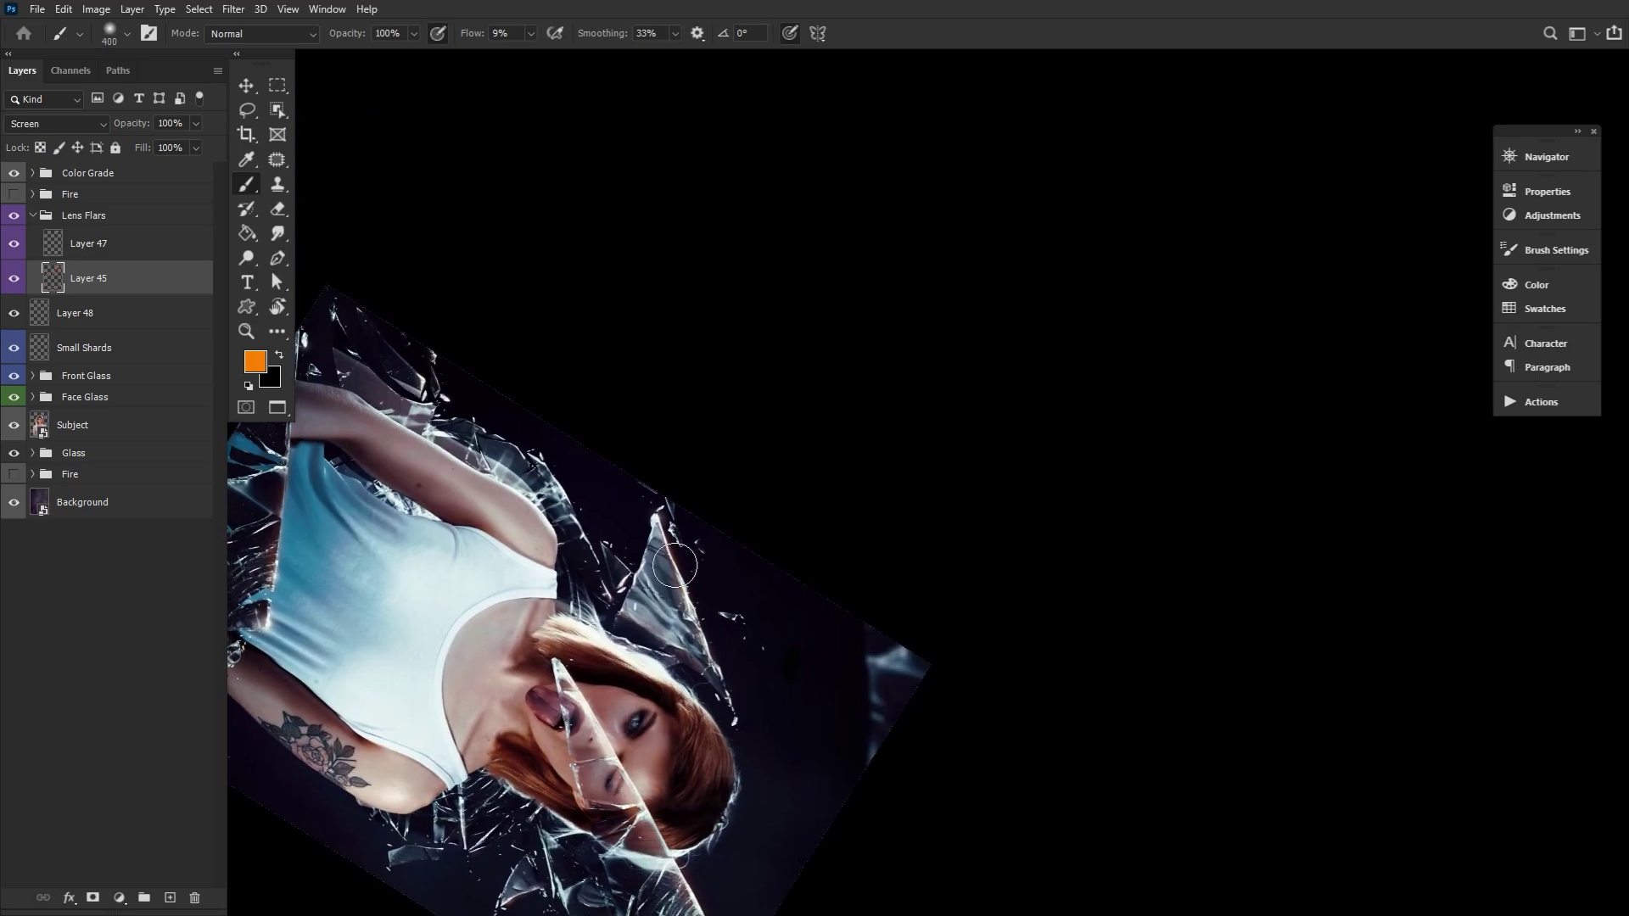
drag(675, 564, 687, 588)
key(bracketleft)
key(bracketleft)
key(bracketleft)
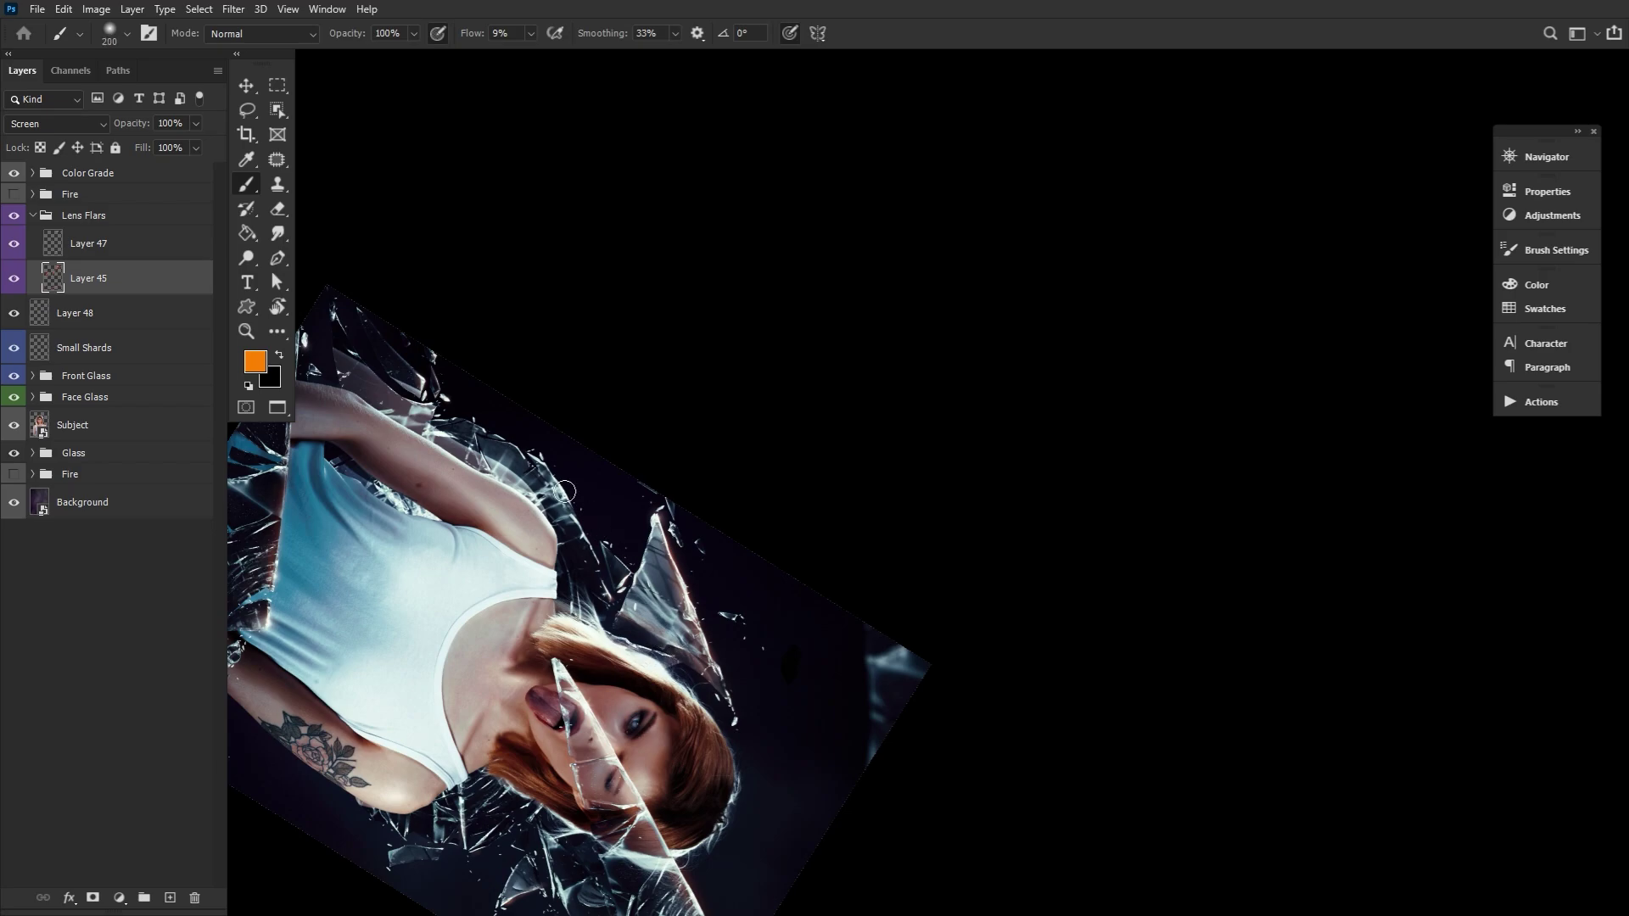
drag(556, 482, 742, 628)
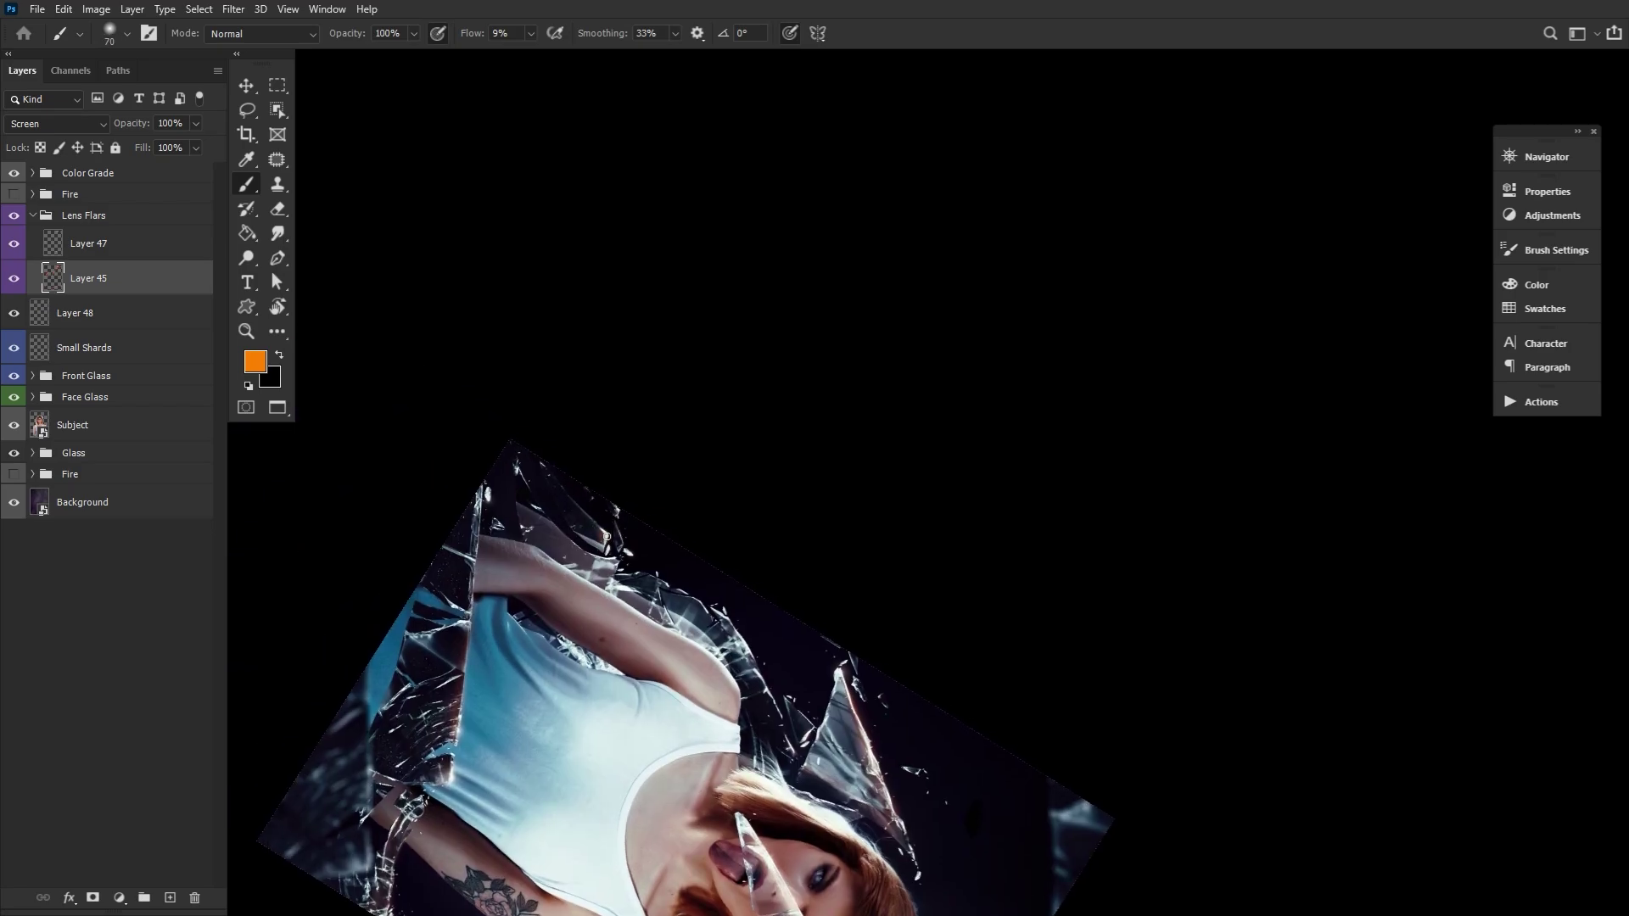